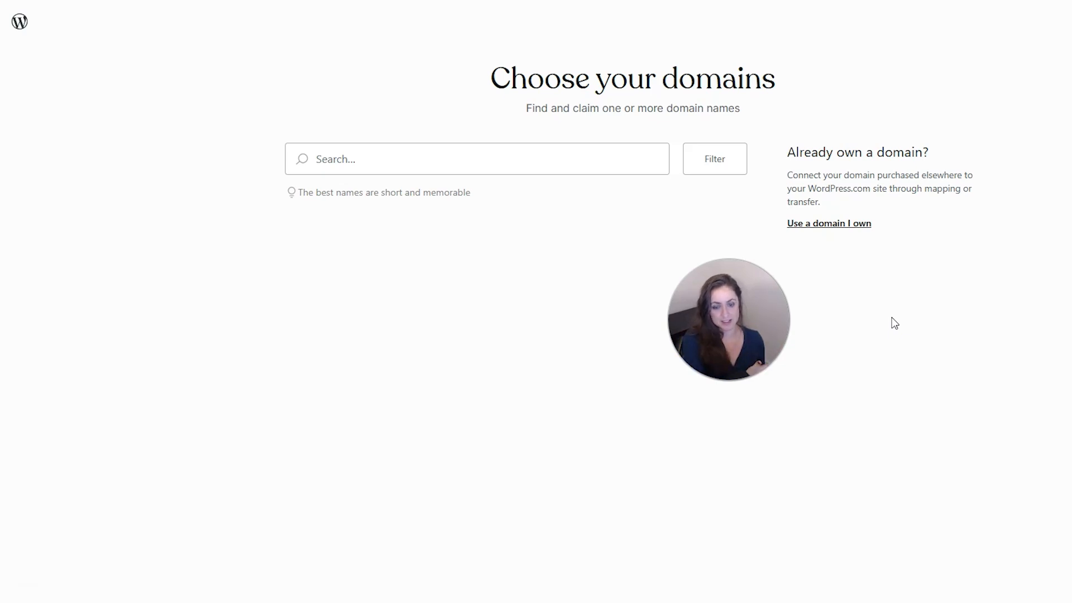
Step: Search for the domain "thefoodrestaurant", select the free thefoodrestaurant6.wordpress.com address and continue
{"action": "left_click", "coordinate": [425, 159]}
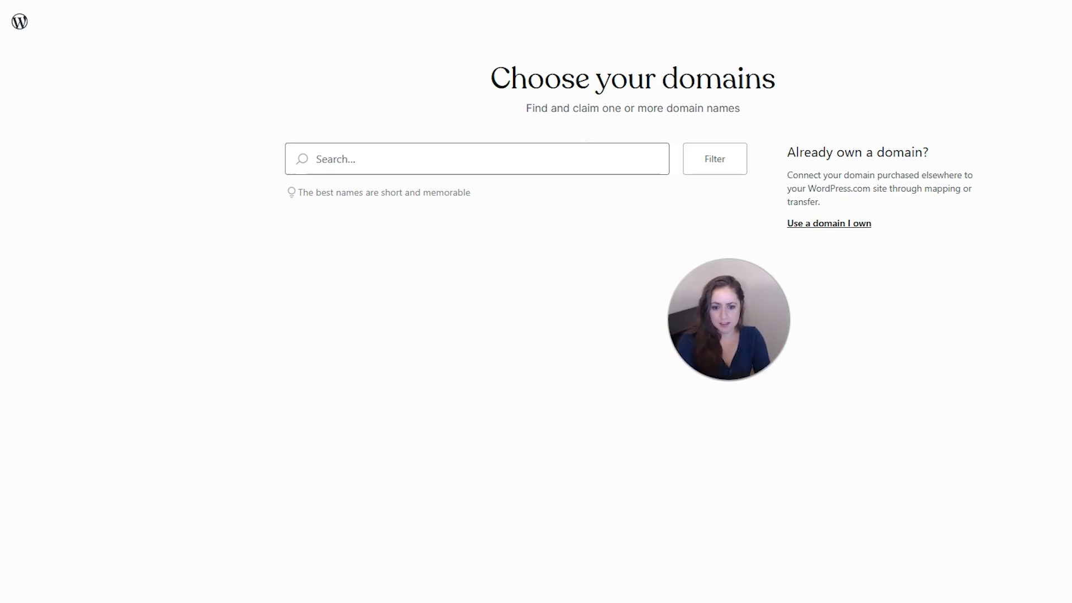
{"action": "type", "text": "th"}
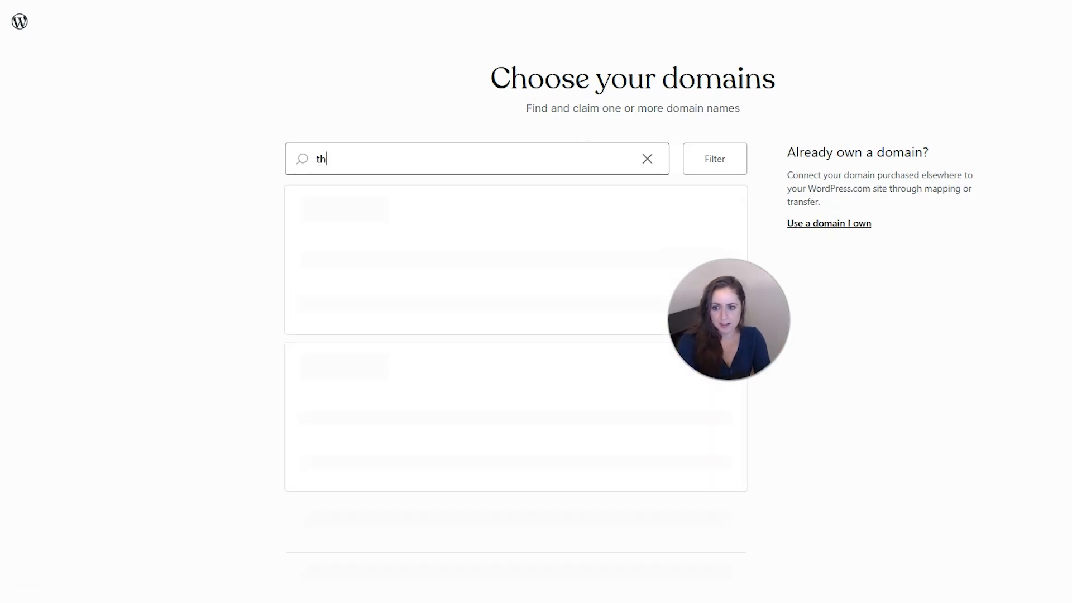
{"action": "type", "text": "efoodr"}
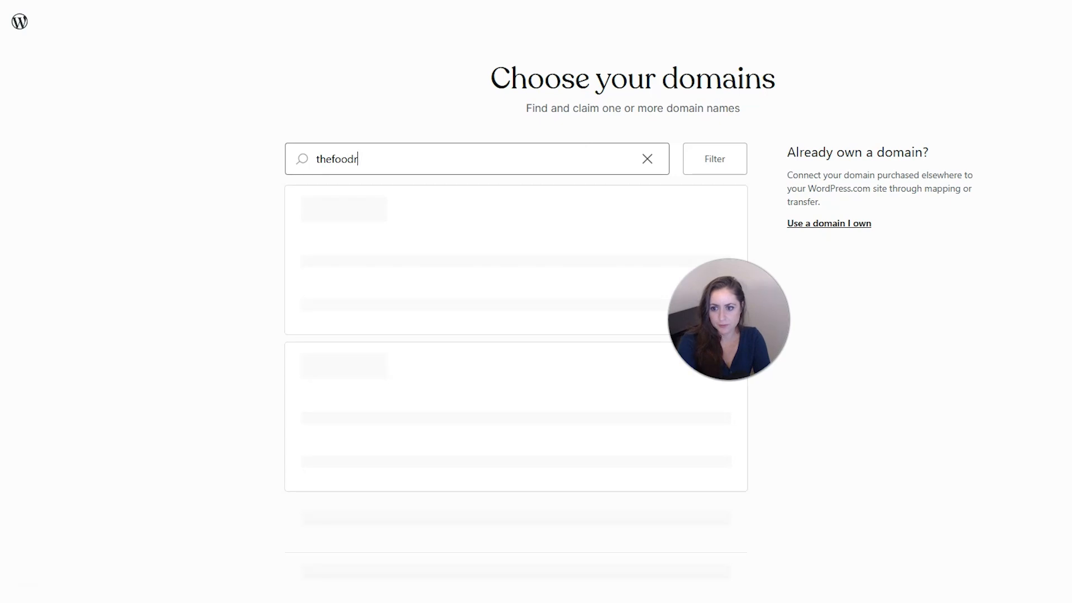
{"action": "type", "text": "estaurant"}
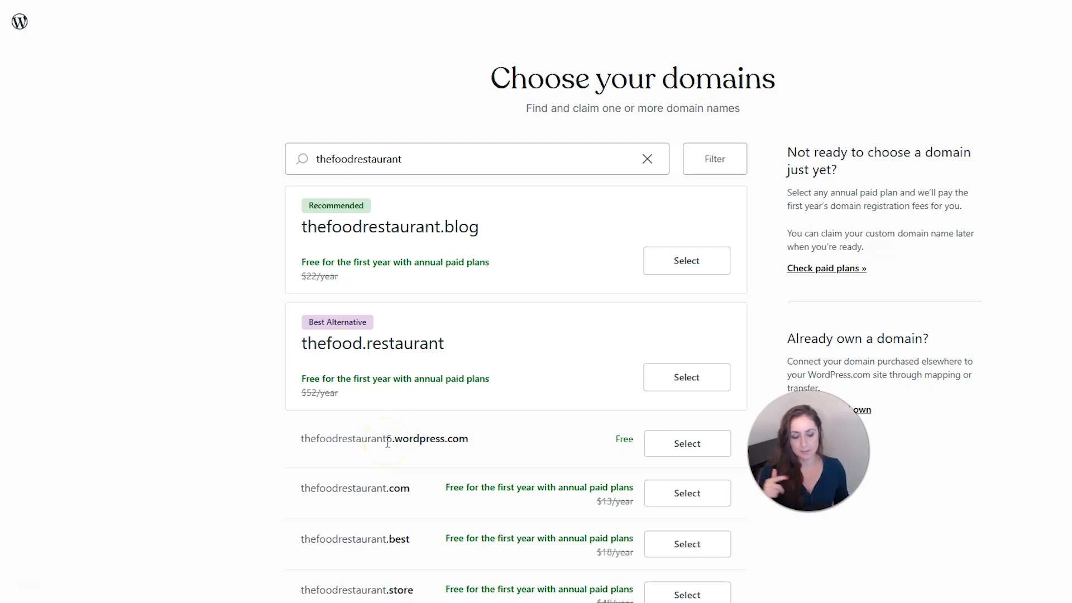
{"action": "left_click", "coordinate": [696, 458]}
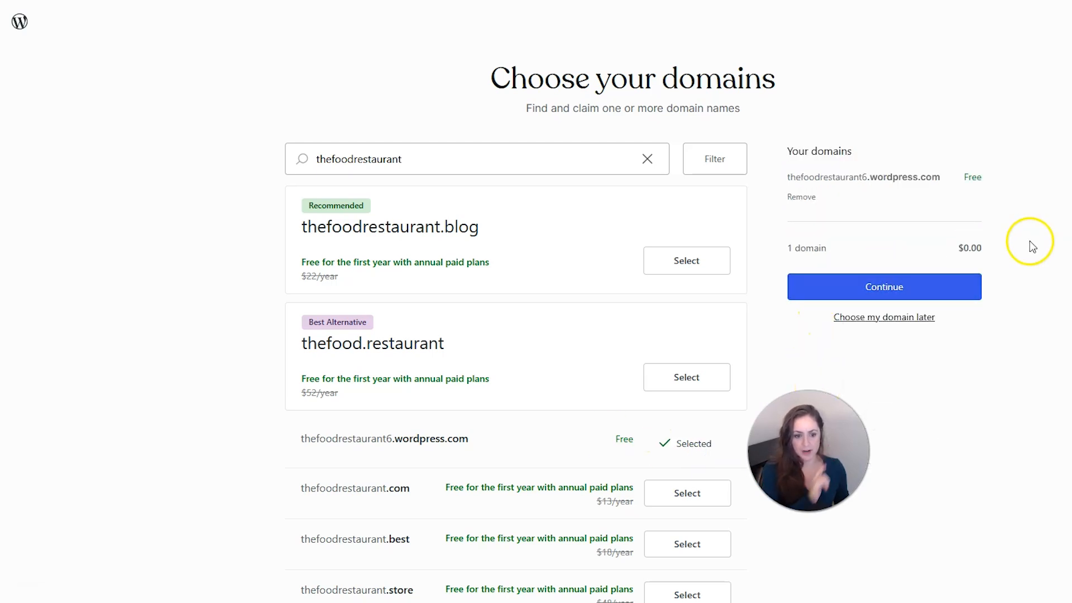
{"action": "left_click", "coordinate": [876, 293]}
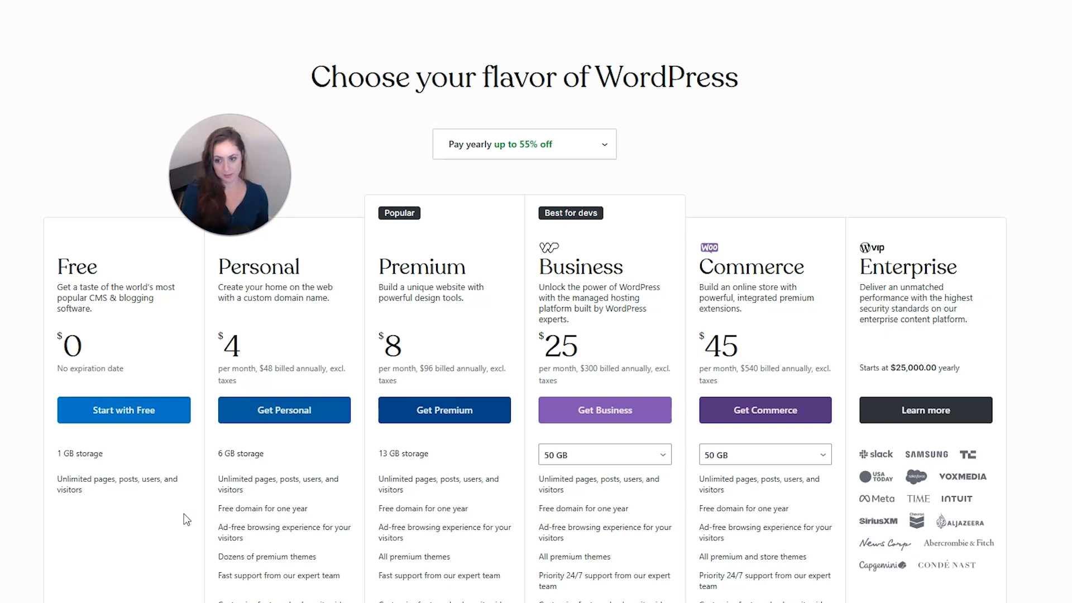
Step: Choose the Free plan and skip the site goals to go straight to the dashboard
{"action": "left_click", "coordinate": [142, 418]}
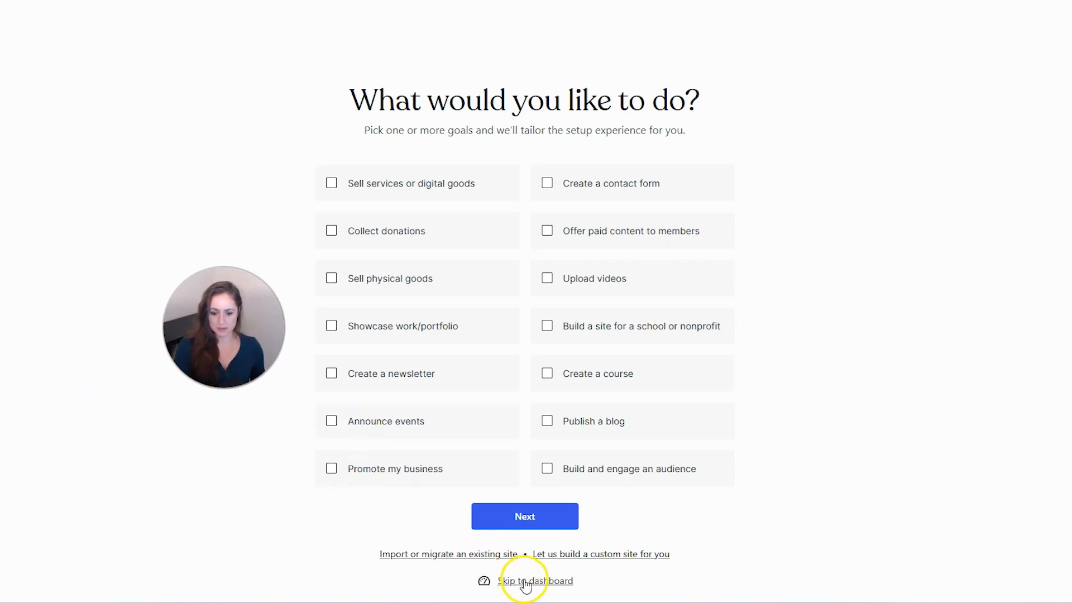
{"action": "left_click", "coordinate": [531, 581]}
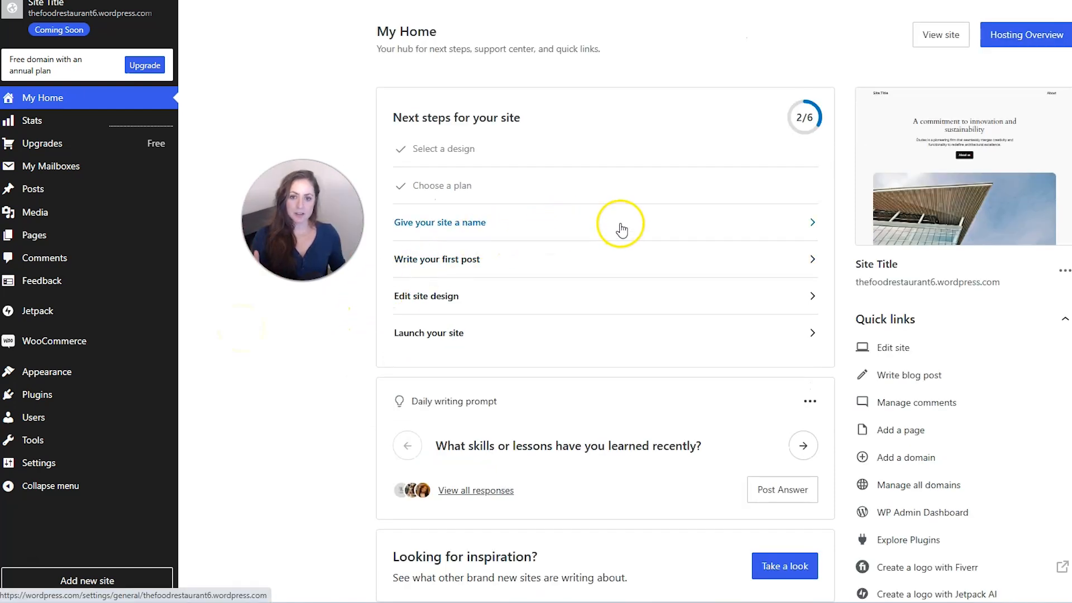
Step: Set the site title to "The Food Restaurant" in the general settings and save the change
{"action": "left_click", "coordinate": [457, 235]}
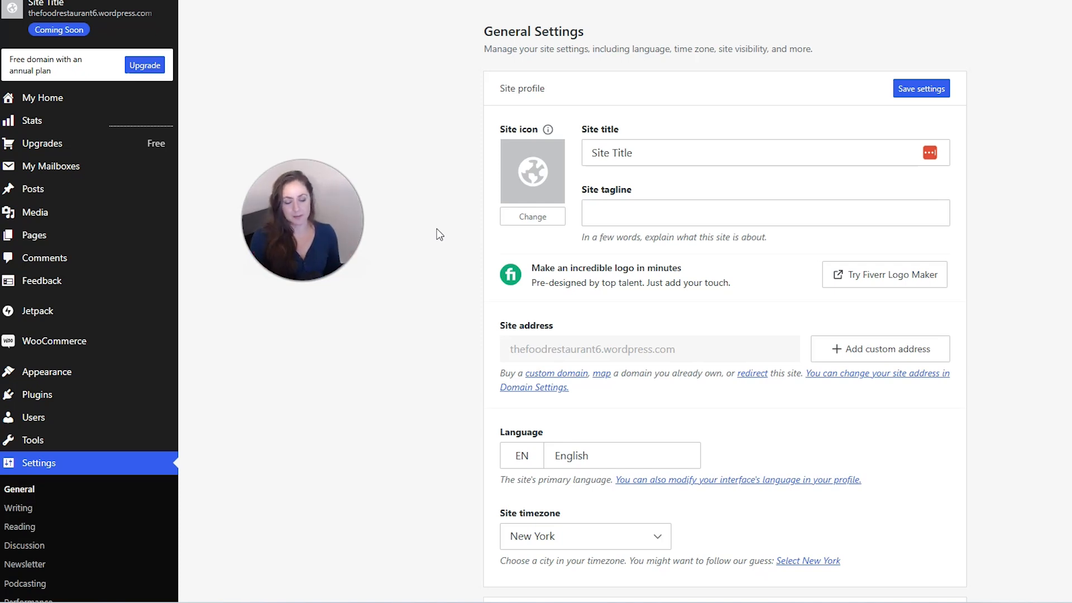
{"action": "triple_click", "coordinate": [735, 153]}
{"action": "type", "text": "The "}
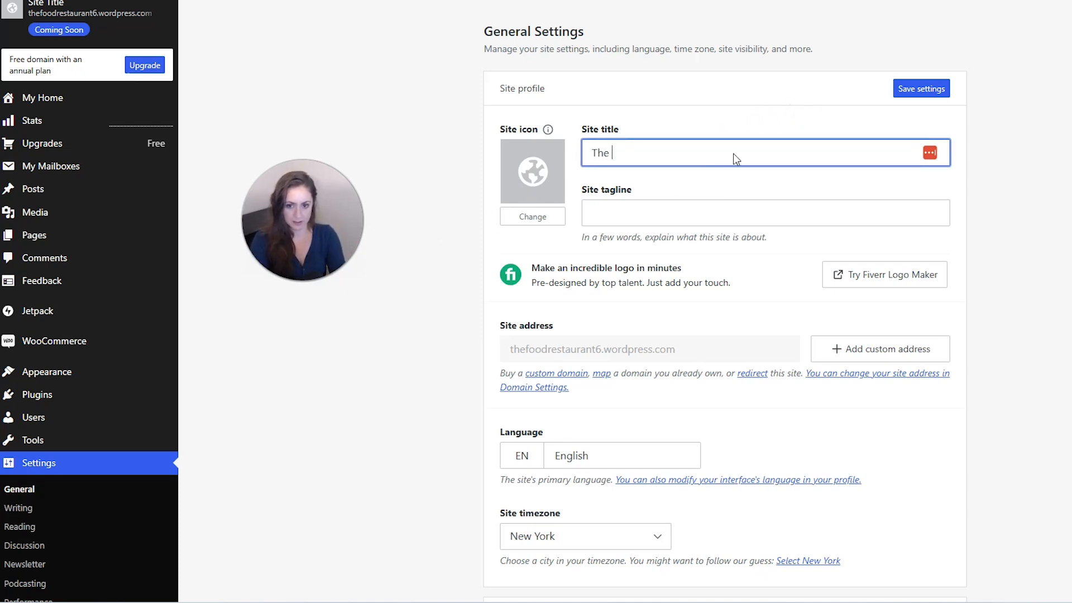
{"action": "type", "text": "Food Restaurant"}
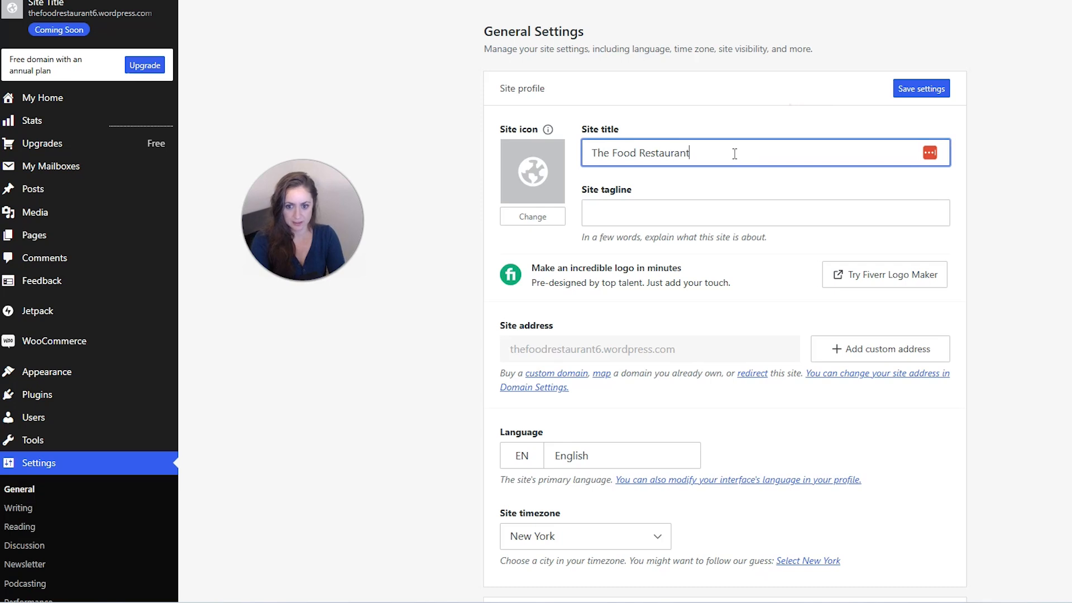
{"action": "left_click", "coordinate": [914, 94]}
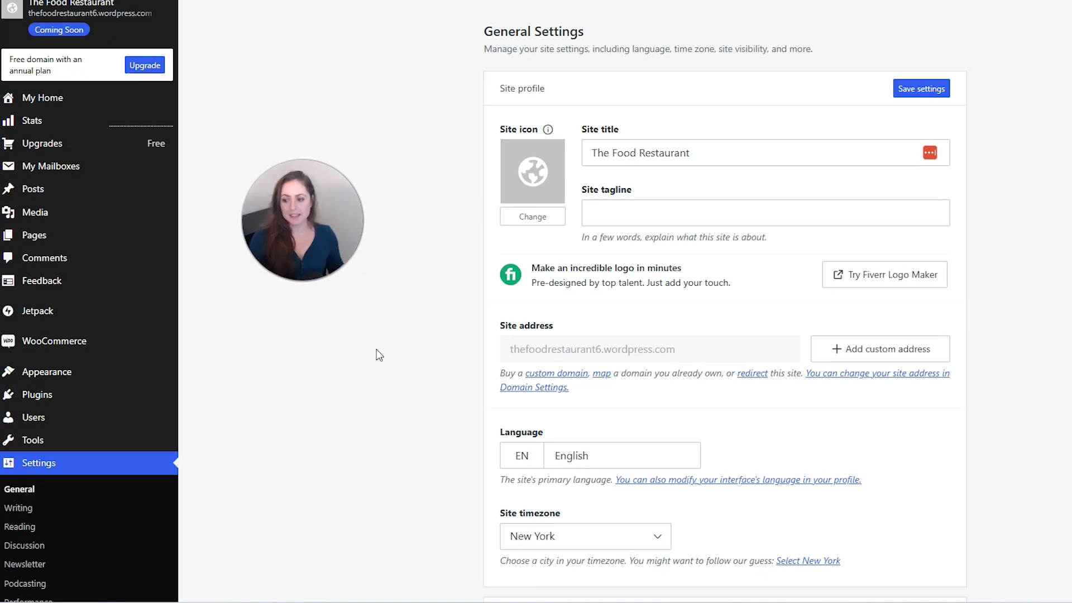
Step: Open the theme gallery for the site and limit the view to Free themes
{"action": "mouse_move", "coordinate": [47, 384]}
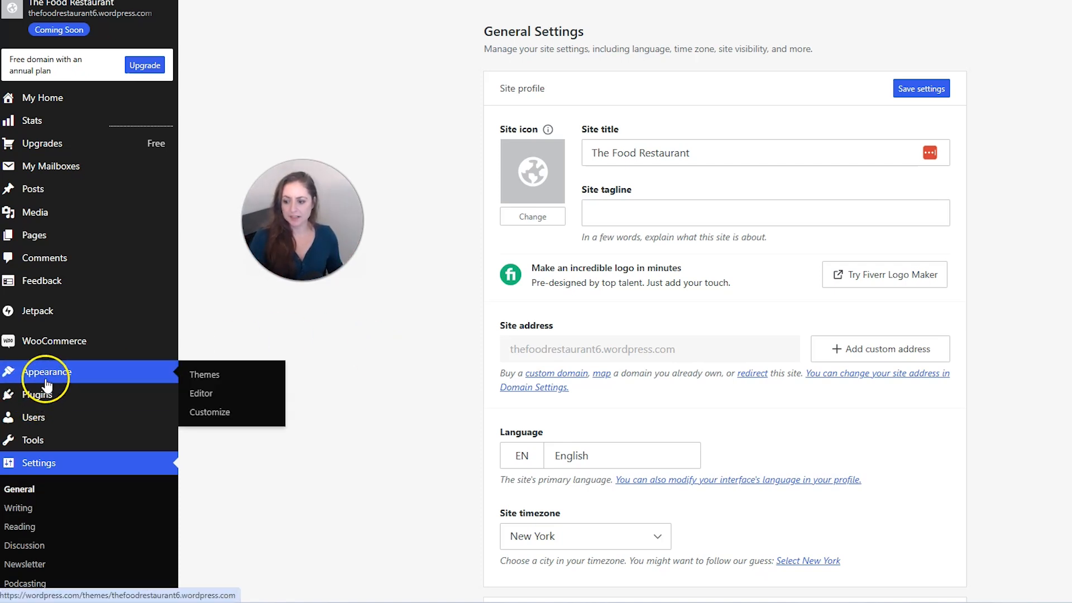
{"action": "left_click", "coordinate": [215, 374]}
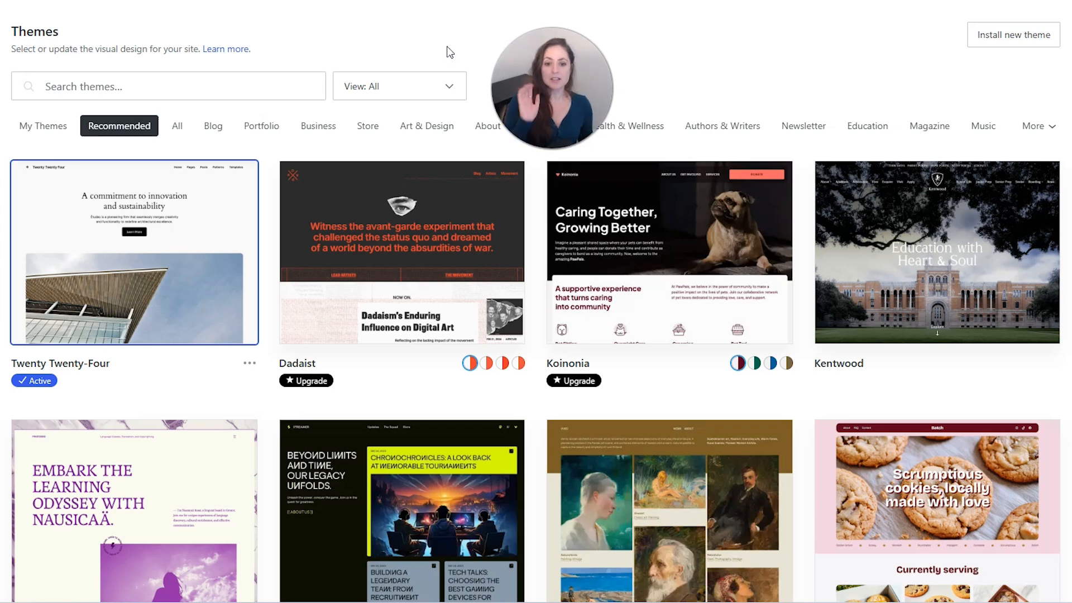
{"action": "left_click", "coordinate": [428, 89]}
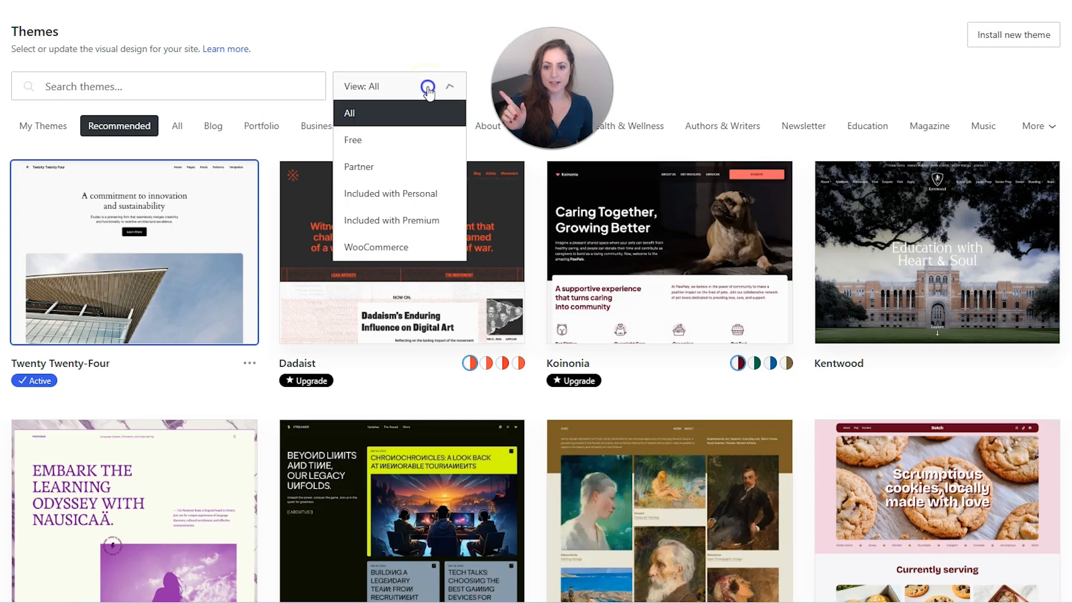
{"action": "left_click", "coordinate": [392, 141]}
Step: Browse the recommended free themes and compare their preview designs
{"action": "scroll", "coordinate": [276, 425], "scroll_direction": "down", "scroll_amount": 1}
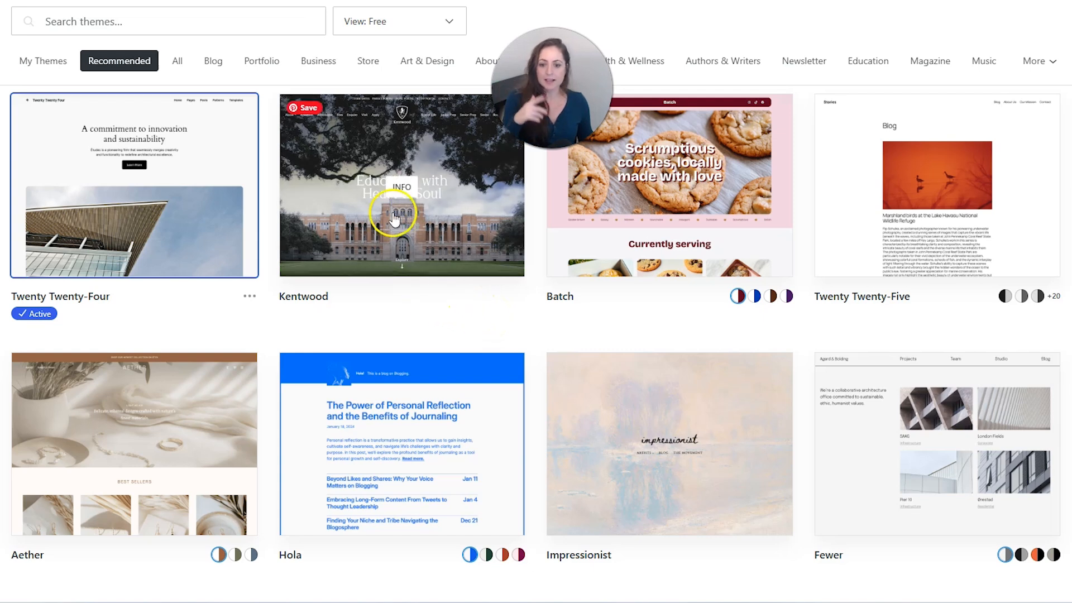
{"action": "mouse_move", "coordinate": [394, 208]}
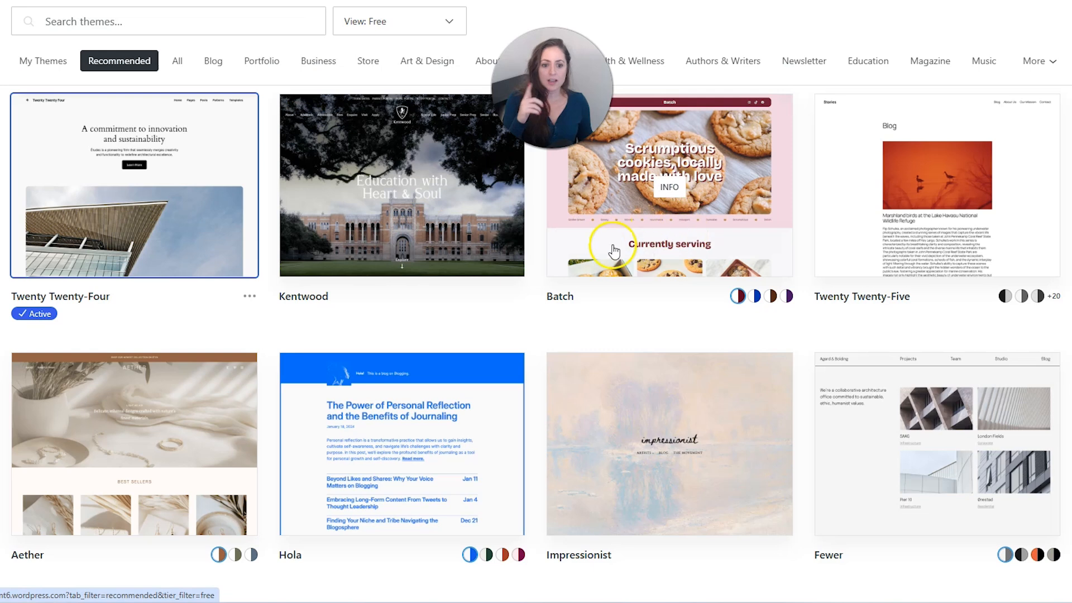
{"action": "scroll", "coordinate": [695, 254], "scroll_direction": "down", "scroll_amount": 5}
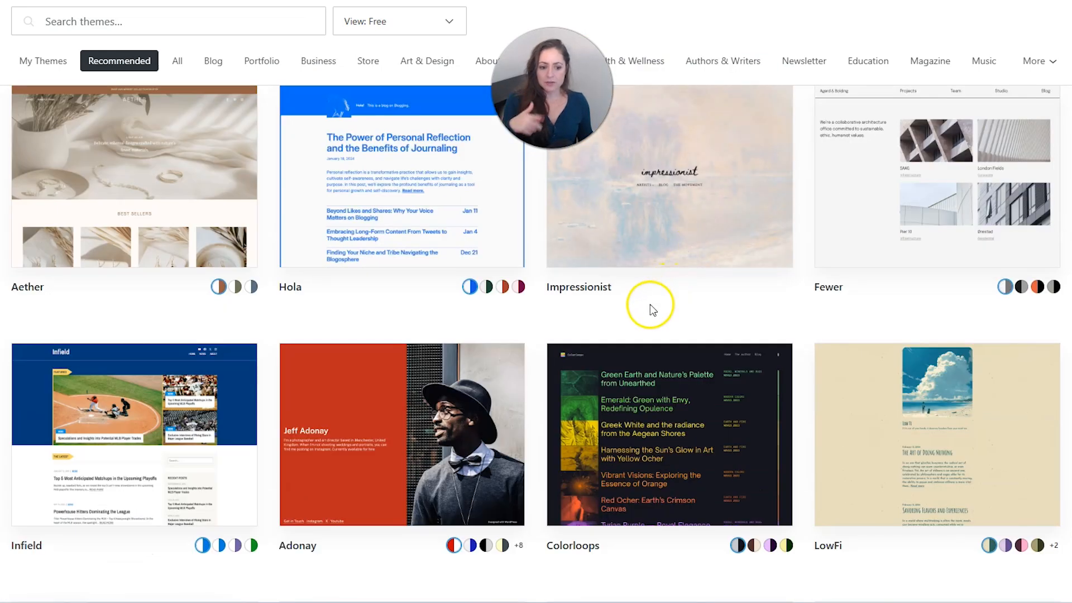
{"action": "scroll", "coordinate": [646, 304], "scroll_direction": "down", "scroll_amount": 2}
{"action": "scroll", "coordinate": [225, 323], "scroll_direction": "down", "scroll_amount": 1}
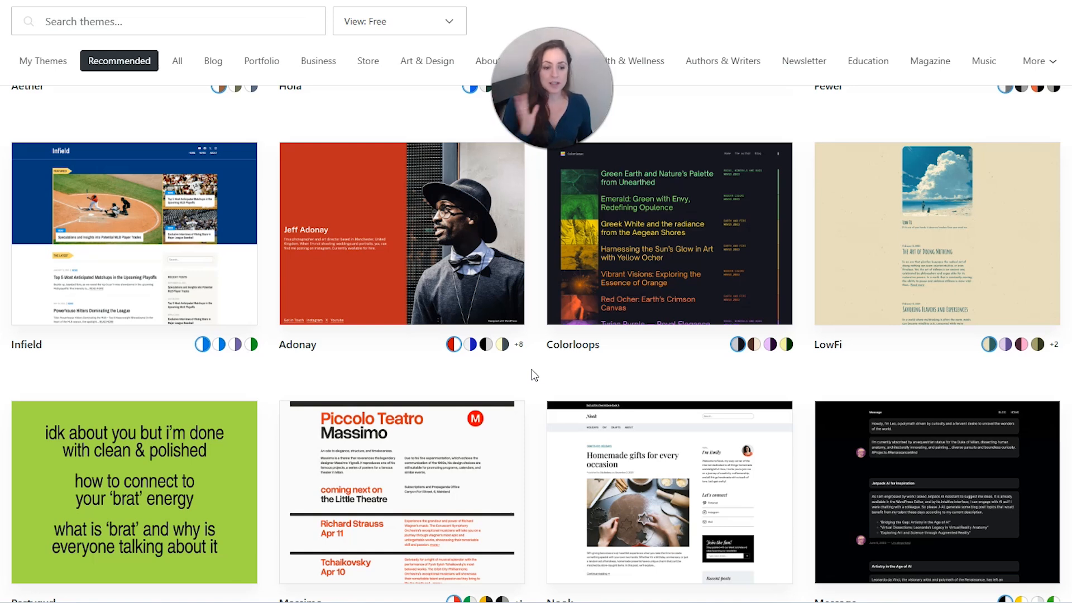
{"action": "scroll", "coordinate": [535, 376], "scroll_direction": "up", "scroll_amount": 5}
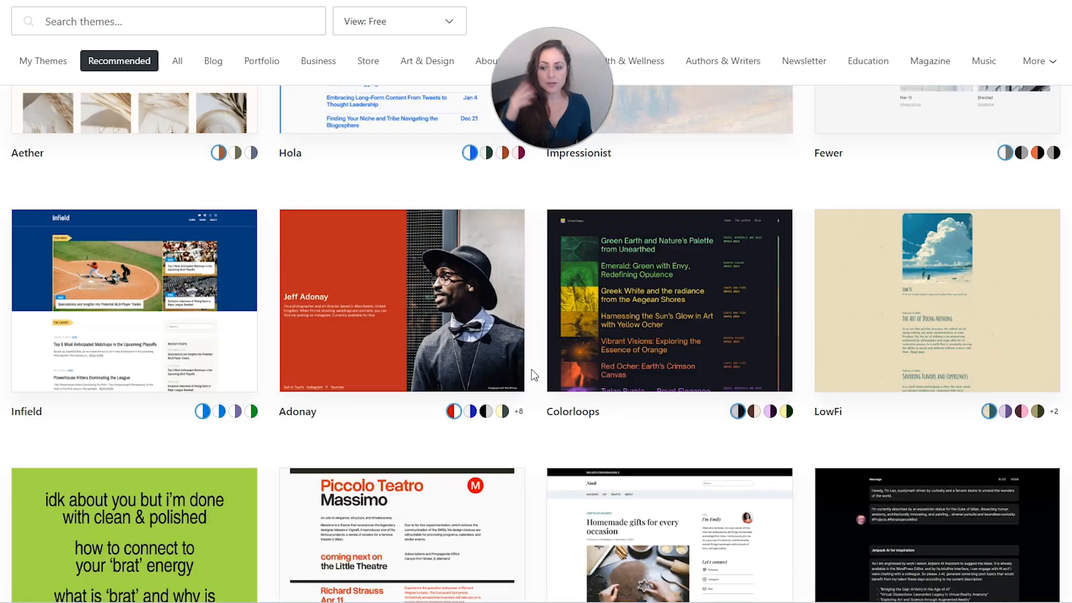
{"action": "scroll", "coordinate": [495, 367], "scroll_direction": "down", "scroll_amount": 2}
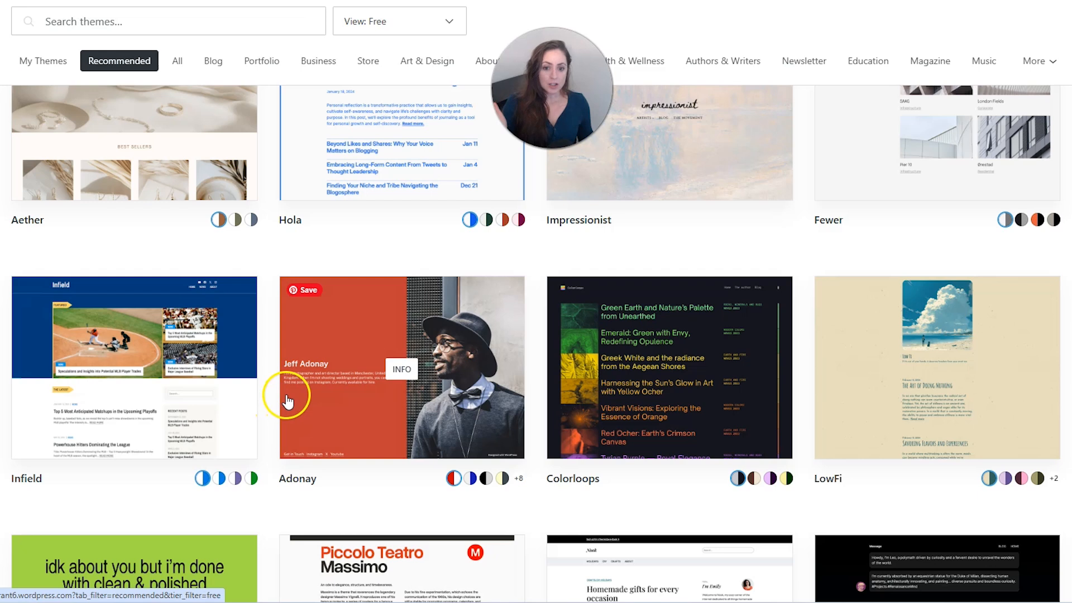
{"action": "scroll", "coordinate": [543, 350], "scroll_direction": "down", "scroll_amount": 3}
{"action": "scroll", "coordinate": [543, 349], "scroll_direction": "up", "scroll_amount": 10}
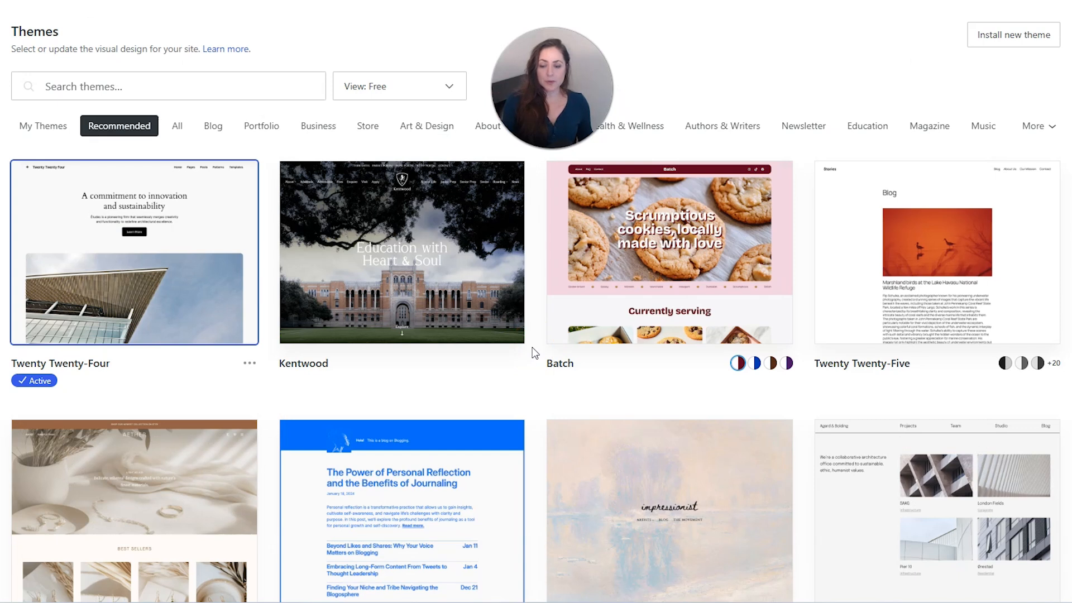
Step: Search the free themes by the subject Restaurant
{"action": "left_click", "coordinate": [253, 80]}
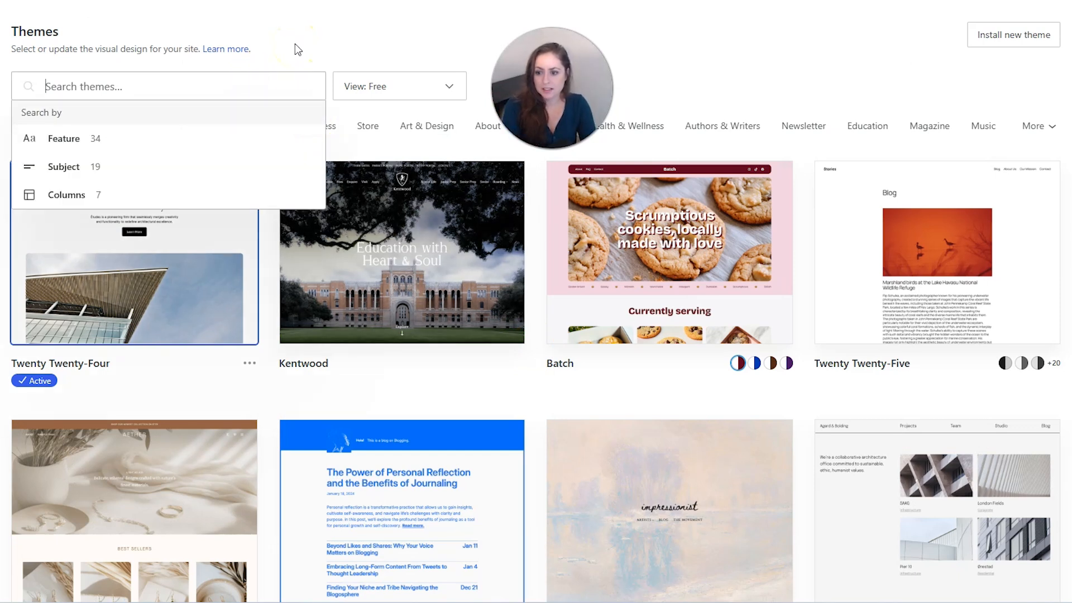
{"action": "type", "text": "rest"}
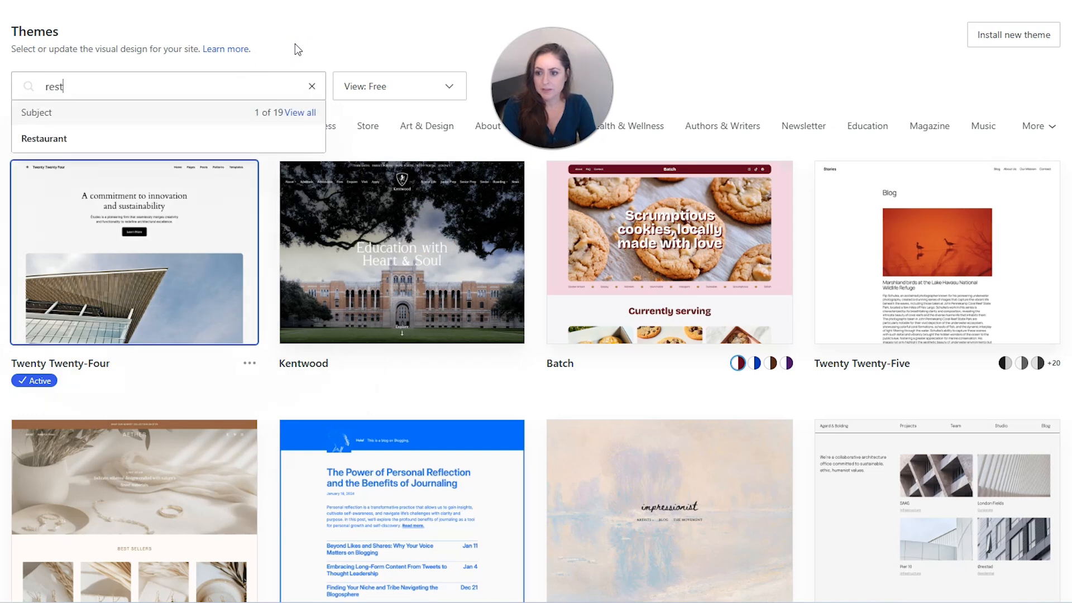
{"action": "left_click", "coordinate": [59, 139]}
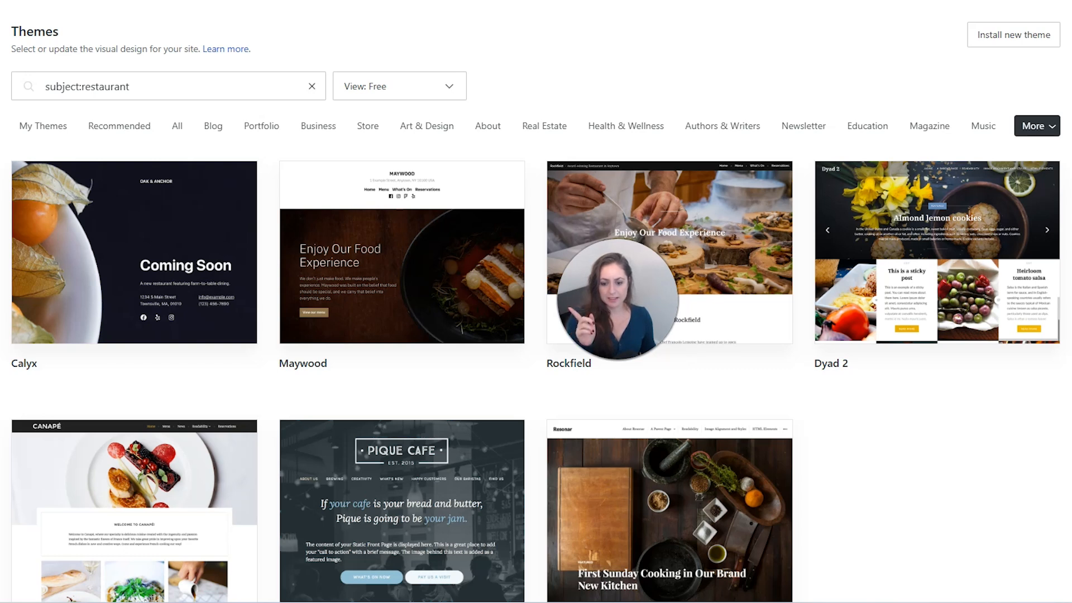
Step: Open the Maywood theme, review its description and preview, and activate it as the site's design
{"action": "left_click", "coordinate": [398, 291]}
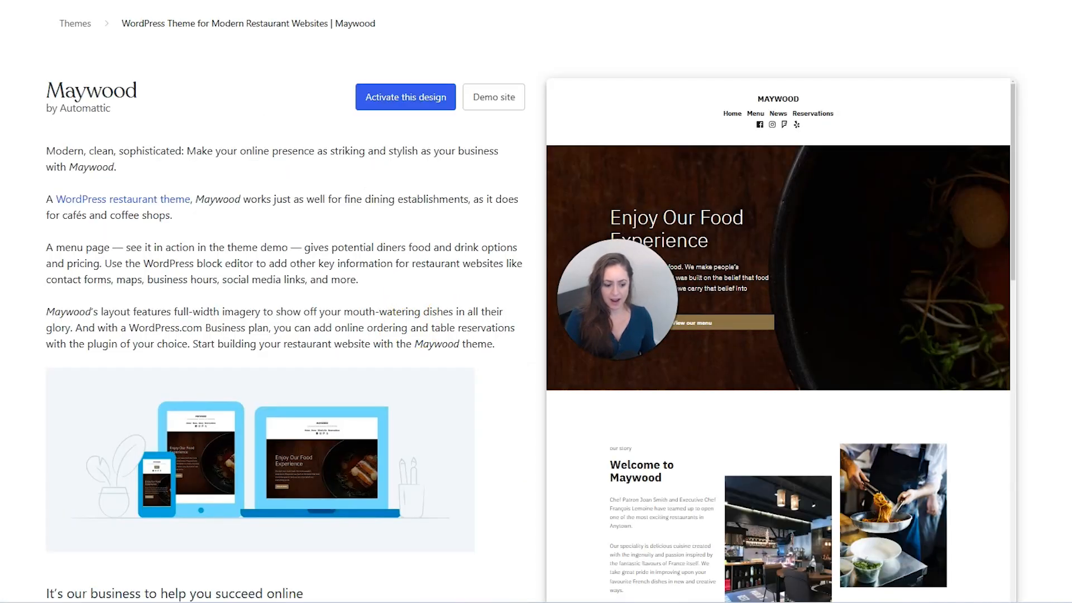
{"action": "scroll", "coordinate": [430, 295], "scroll_direction": "down", "scroll_amount": 4}
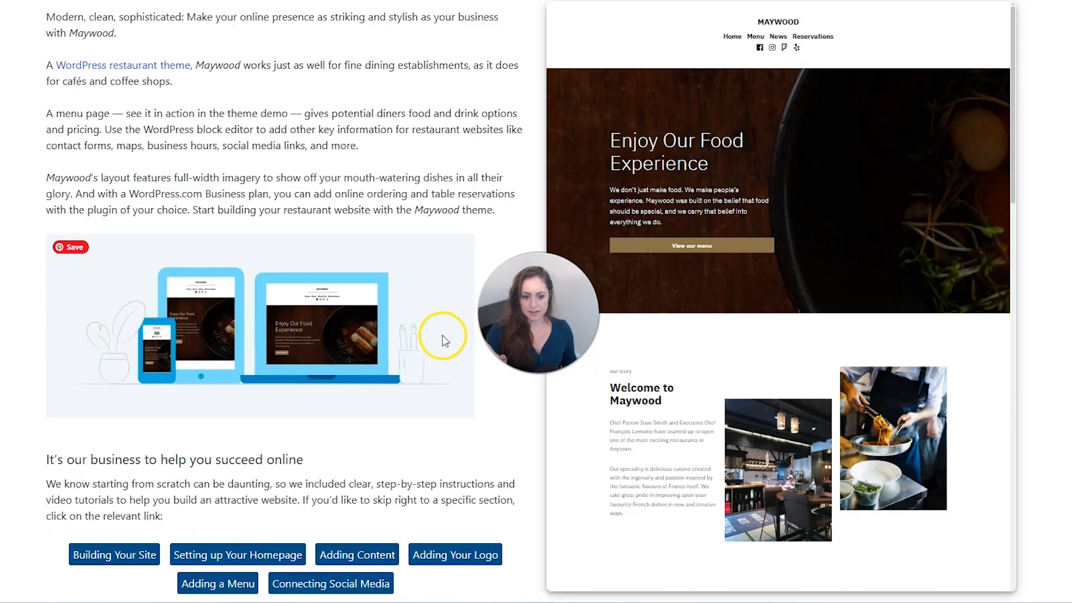
{"action": "scroll", "coordinate": [490, 395], "scroll_direction": "up", "scroll_amount": 4}
{"action": "mouse_move", "coordinate": [714, 391]}
{"action": "scroll", "coordinate": [712, 424], "scroll_direction": "down", "scroll_amount": 3}
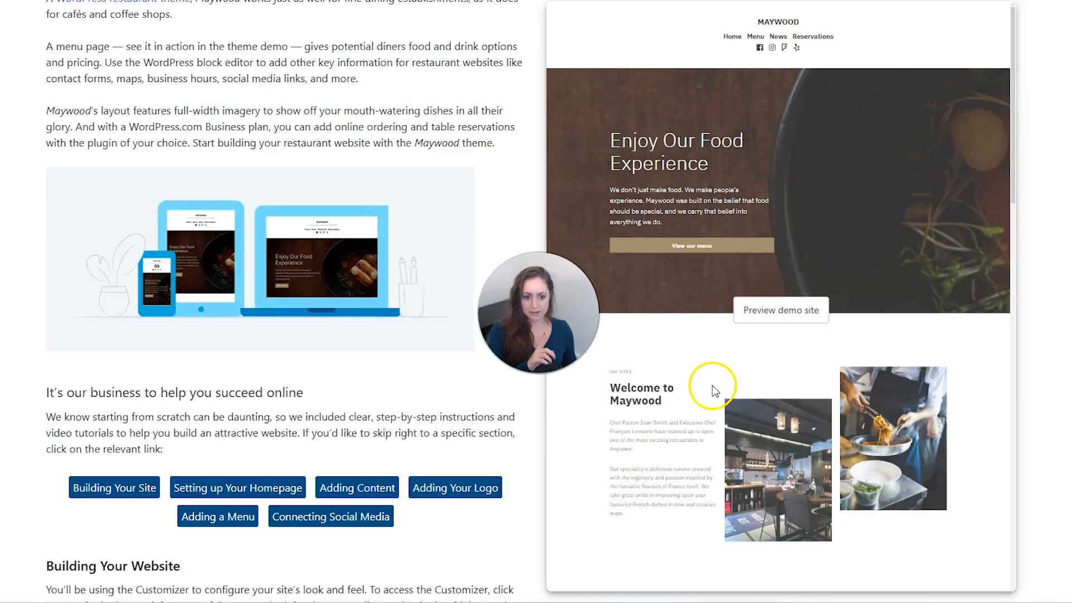
{"action": "scroll", "coordinate": [510, 462], "scroll_direction": "up", "scroll_amount": 3}
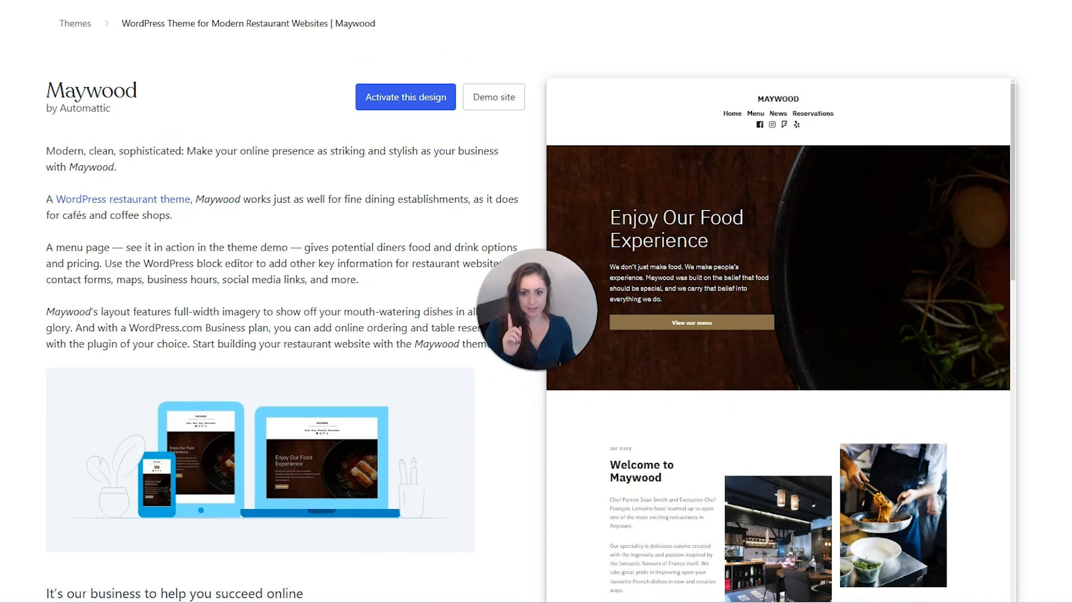
{"action": "left_click", "coordinate": [412, 96]}
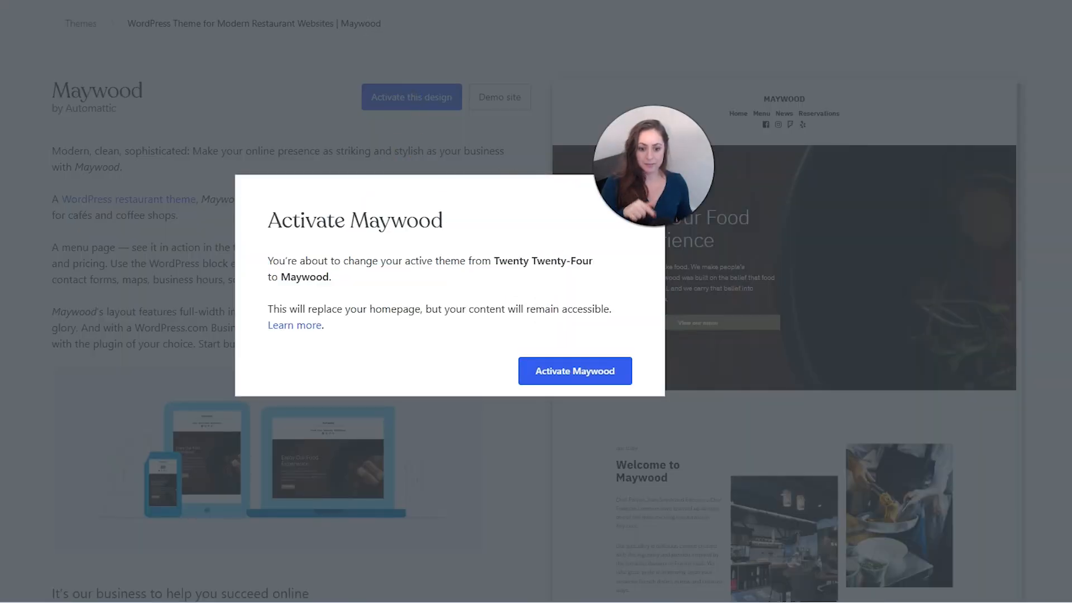
{"action": "left_click", "coordinate": [554, 383]}
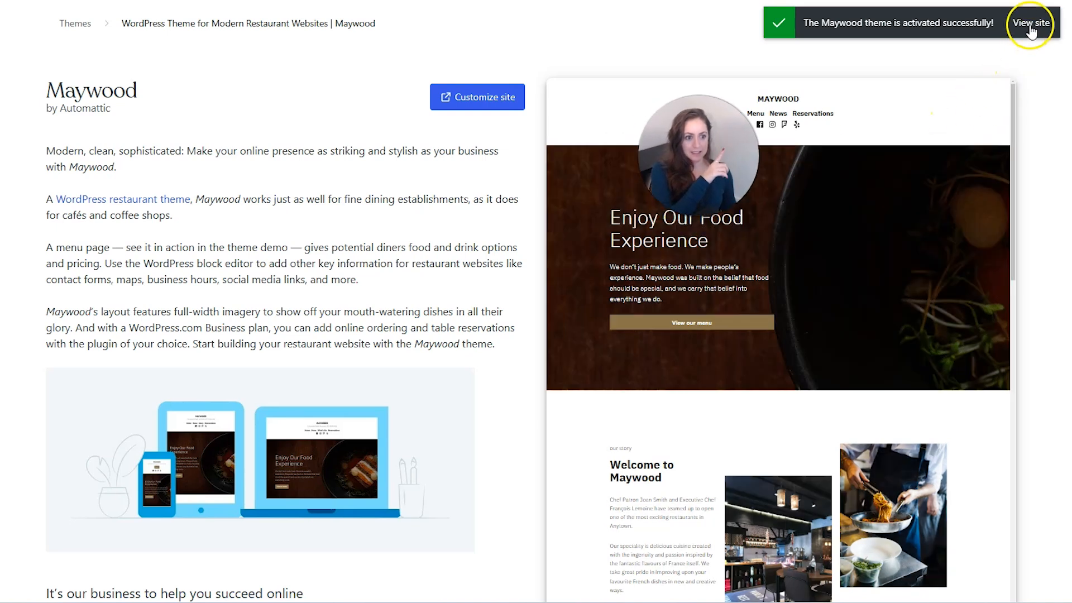
Step: View the site with the new theme, and open the theme customizer from the dashboard
{"action": "left_click", "coordinate": [1031, 25]}
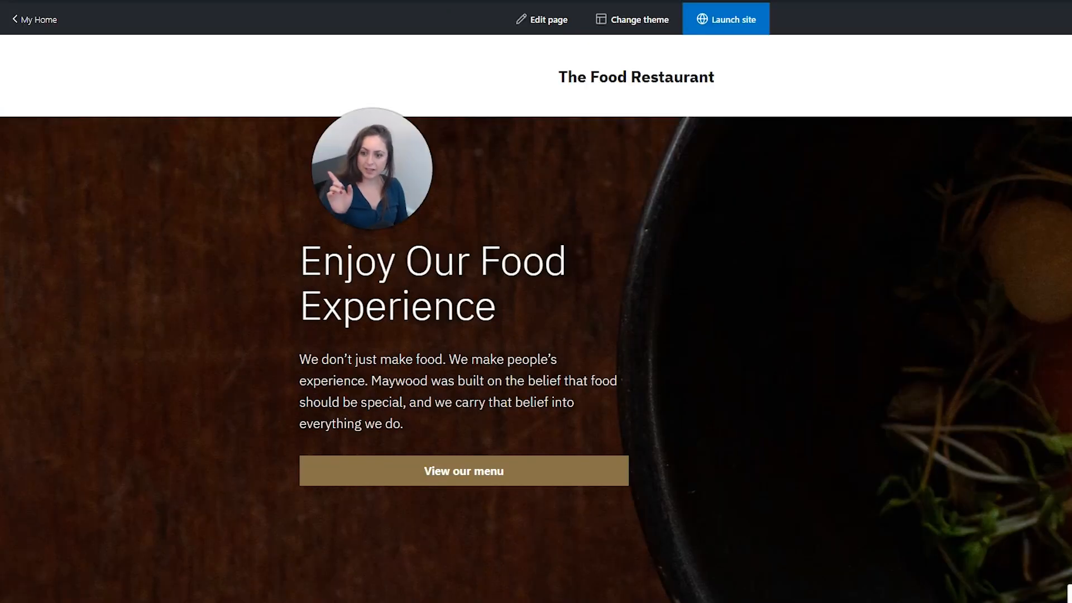
{"action": "left_click", "coordinate": [44, 27]}
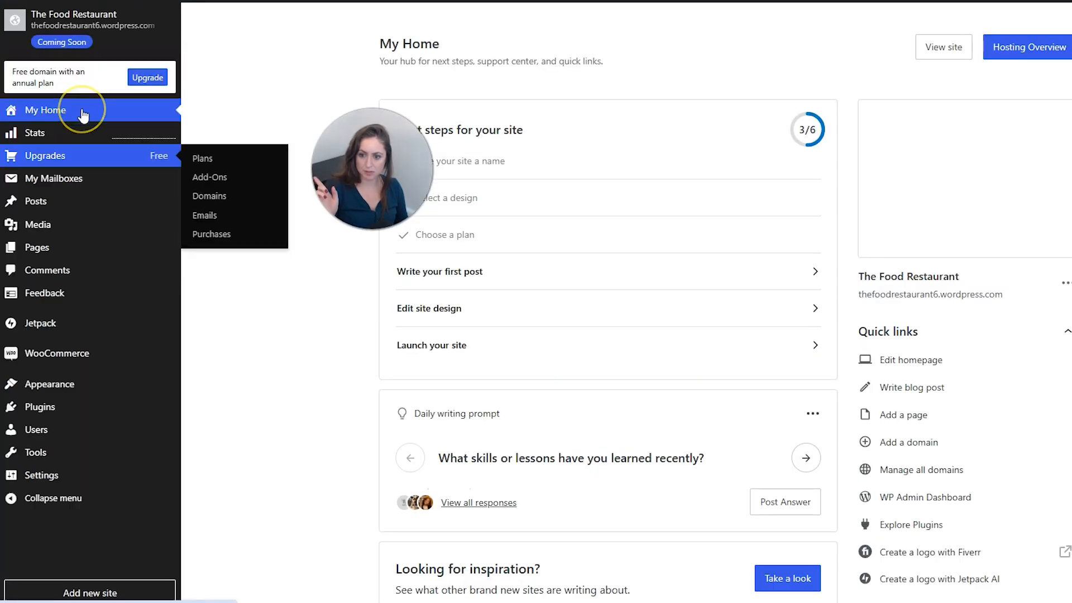
{"action": "mouse_move", "coordinate": [121, 394]}
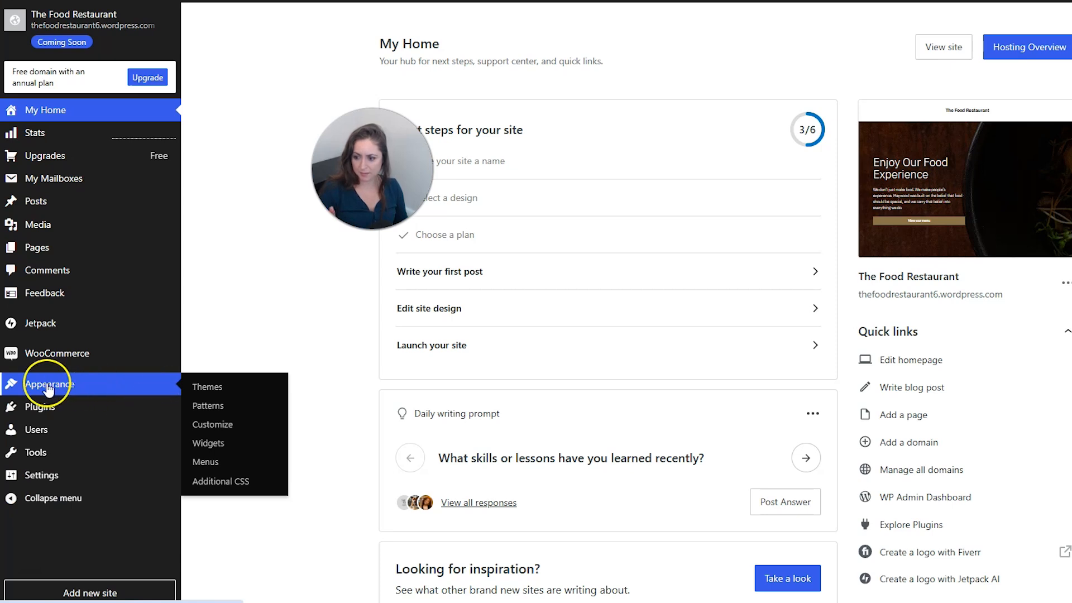
{"action": "left_click", "coordinate": [213, 425]}
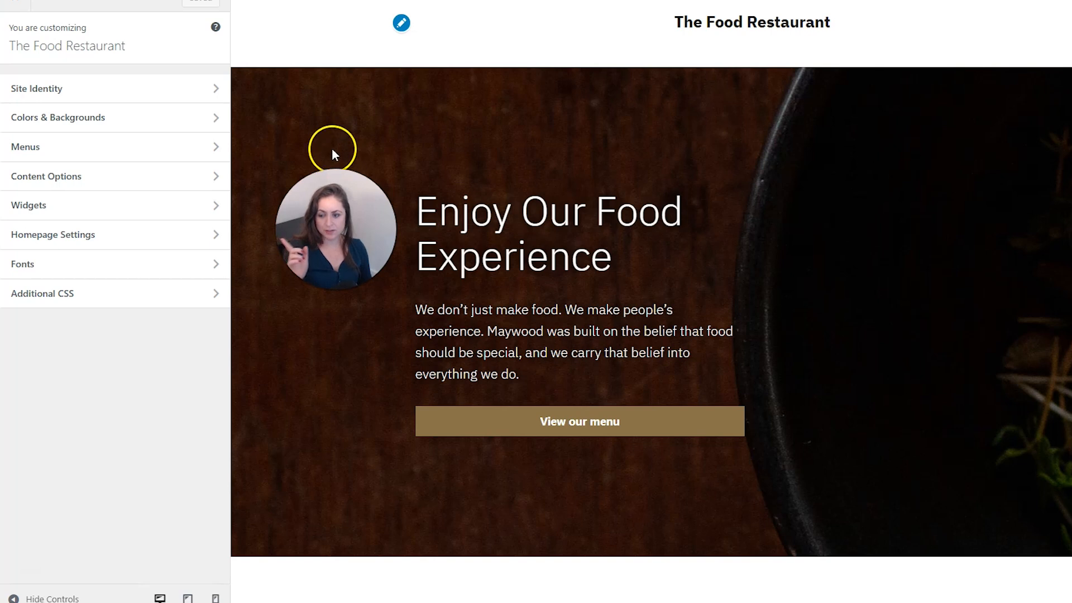
Step: Upload restaurant-logo.png as the site logo without cropping it, and turn off the display of the site title and tagline
{"action": "left_click", "coordinate": [210, 95]}
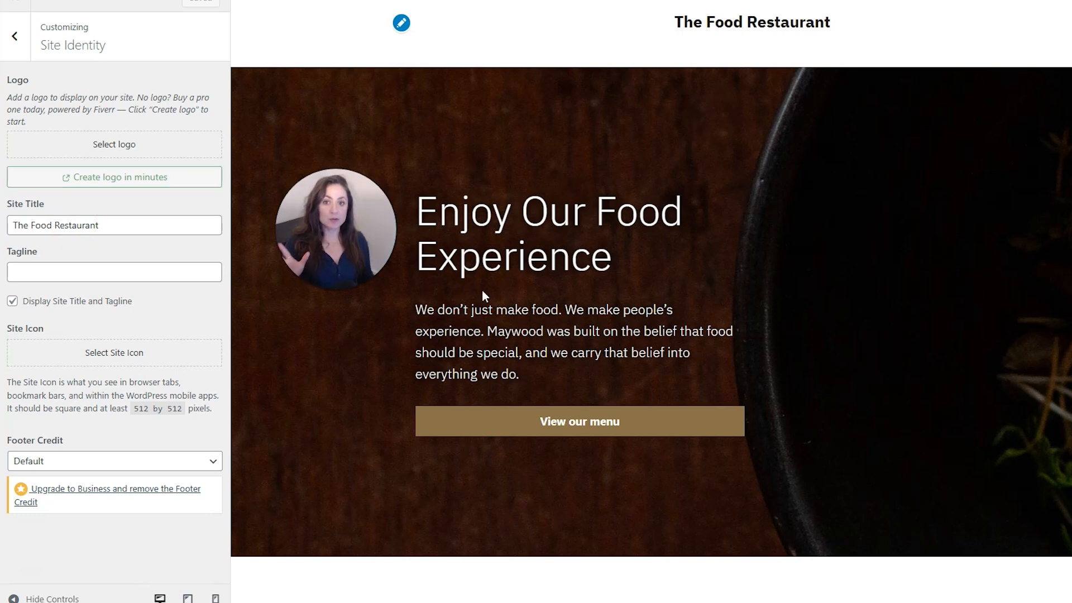
{"action": "left_click", "coordinate": [171, 151]}
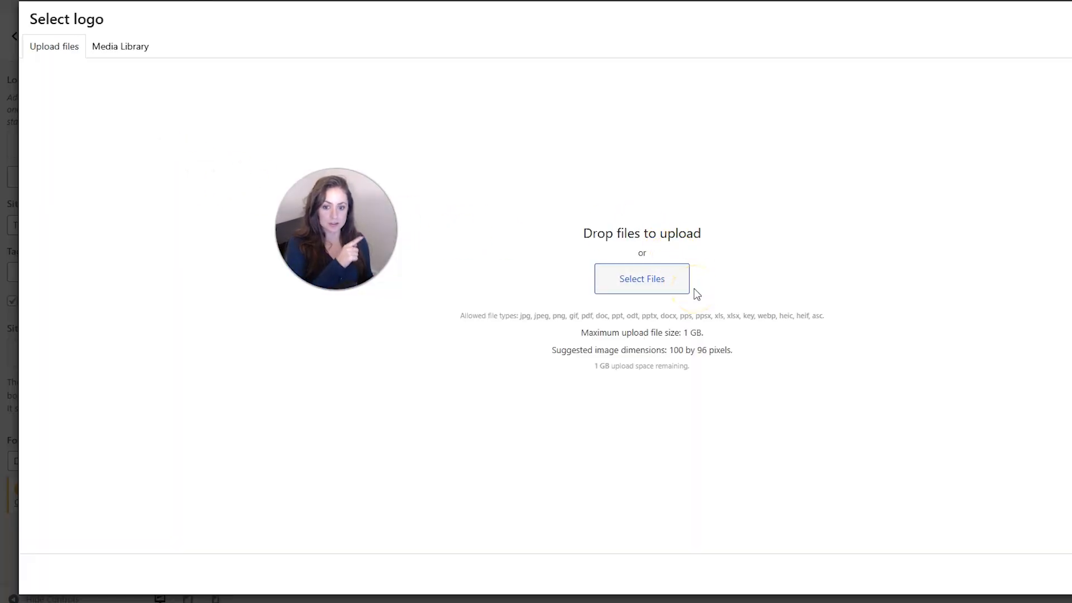
{"action": "left_click", "coordinate": [910, 282]}
{"action": "left_click_drag", "start_coordinate": [674, 279], "coordinate": [621, 350]}
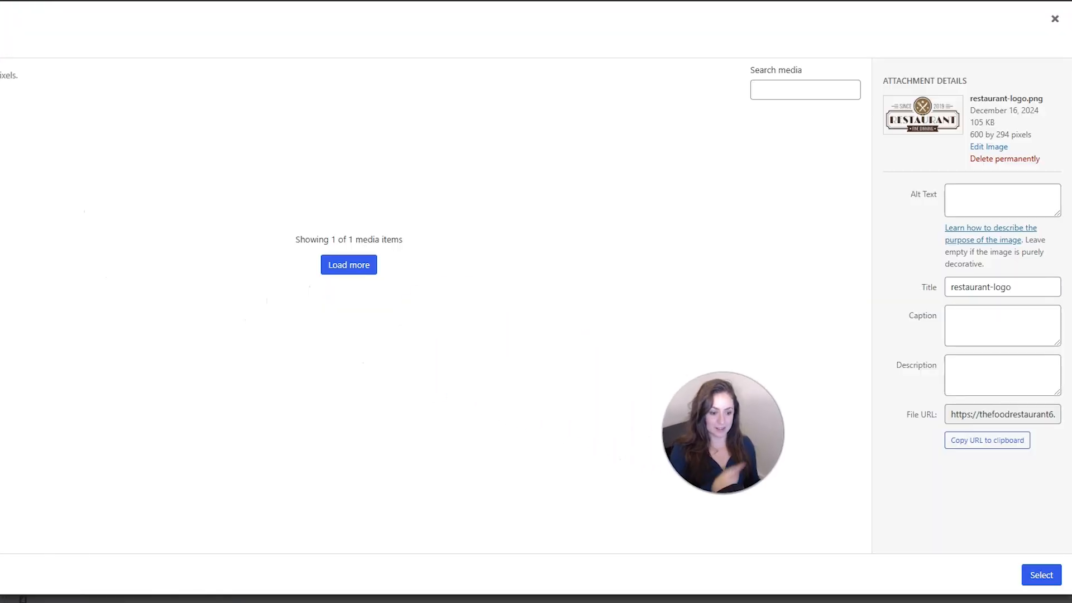
{"action": "left_click", "coordinate": [1040, 575]}
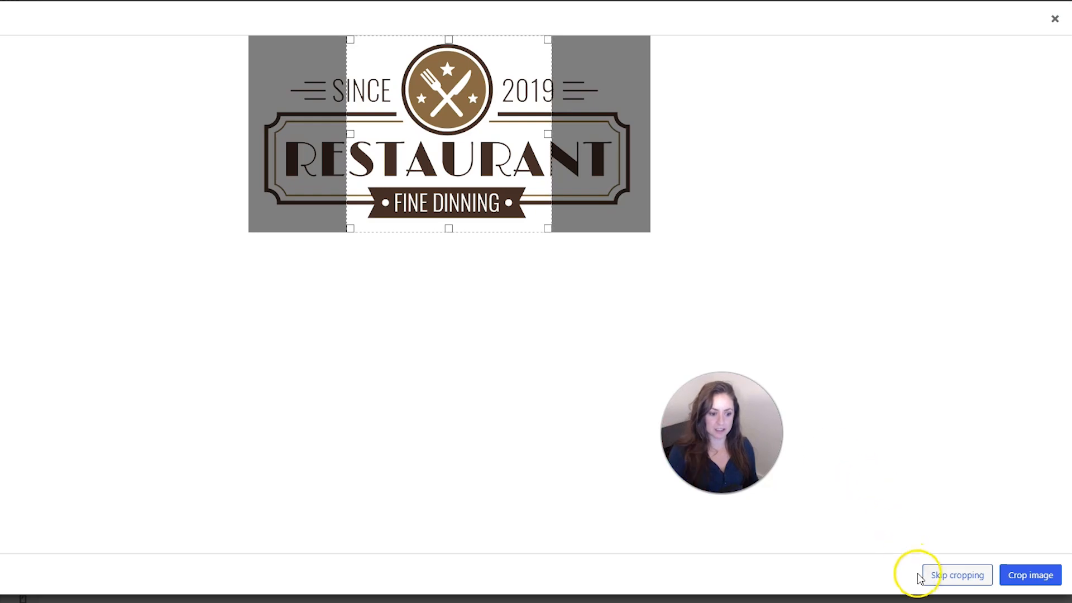
{"action": "left_click", "coordinate": [939, 577]}
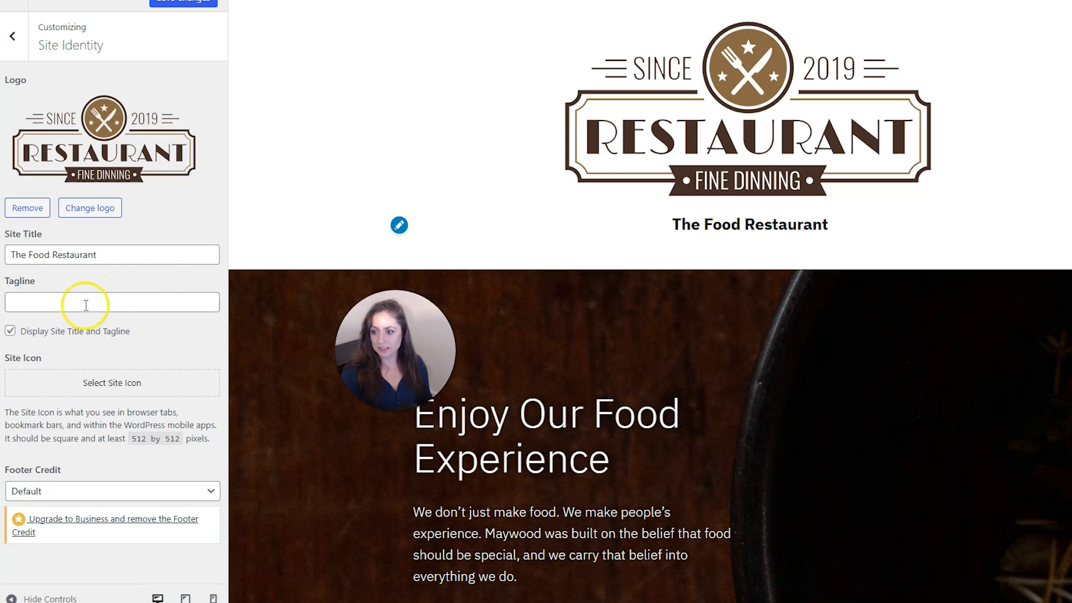
{"action": "left_click", "coordinate": [10, 334]}
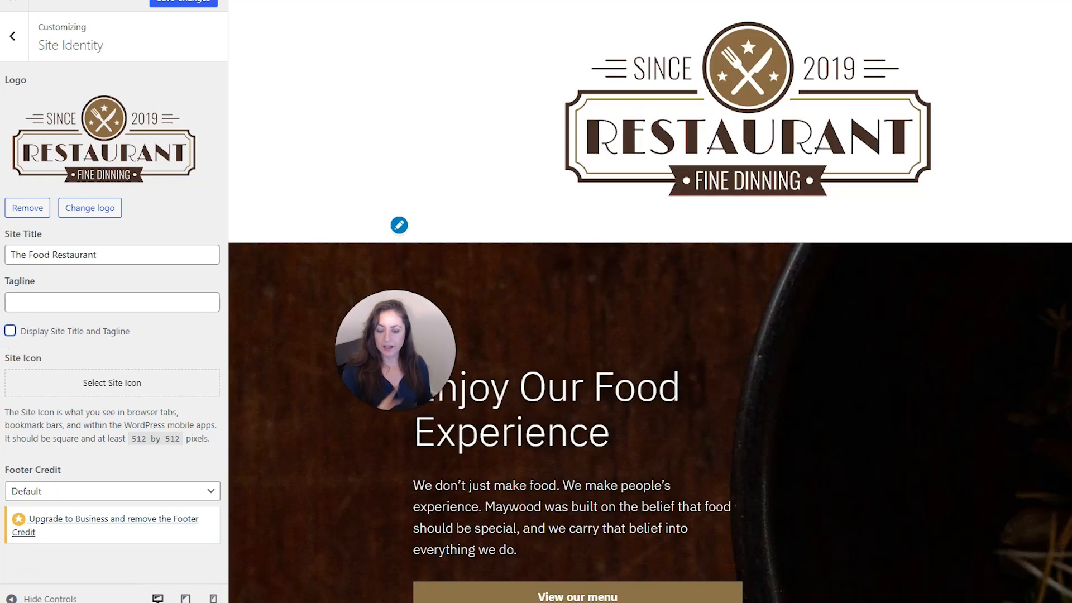
Step: Open the restaurant-logo image for editing from the logo's media library and scale it to 300 × 147 pixels
{"action": "left_click", "coordinate": [104, 212]}
{"action": "left_click", "coordinate": [102, 205]}
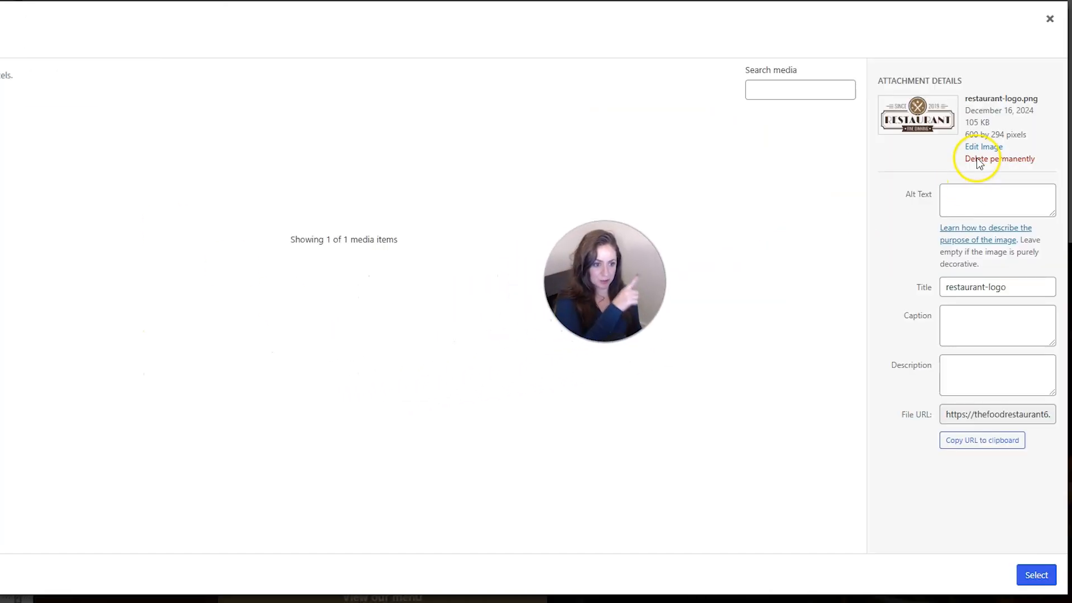
{"action": "left_click", "coordinate": [982, 146]}
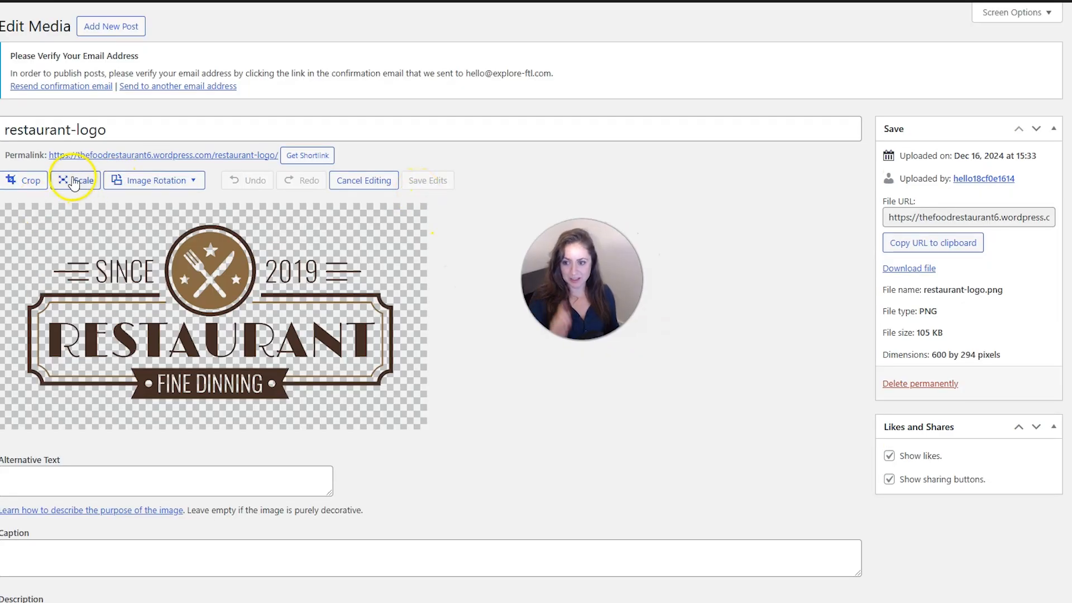
{"action": "left_click", "coordinate": [74, 181]}
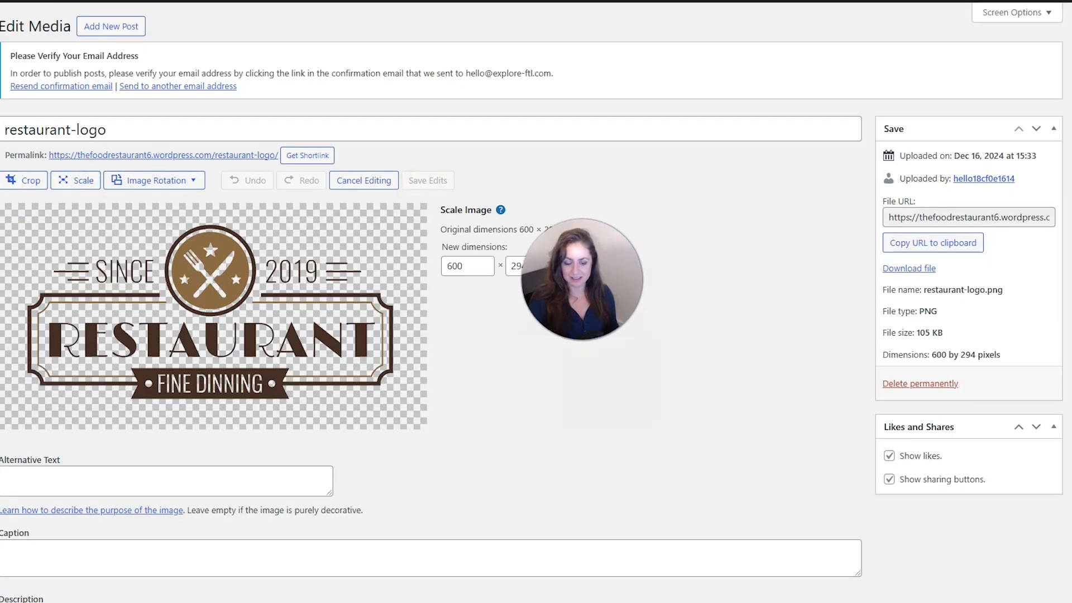
{"action": "double_click", "coordinate": [476, 267]}
{"action": "type", "text": "300"}
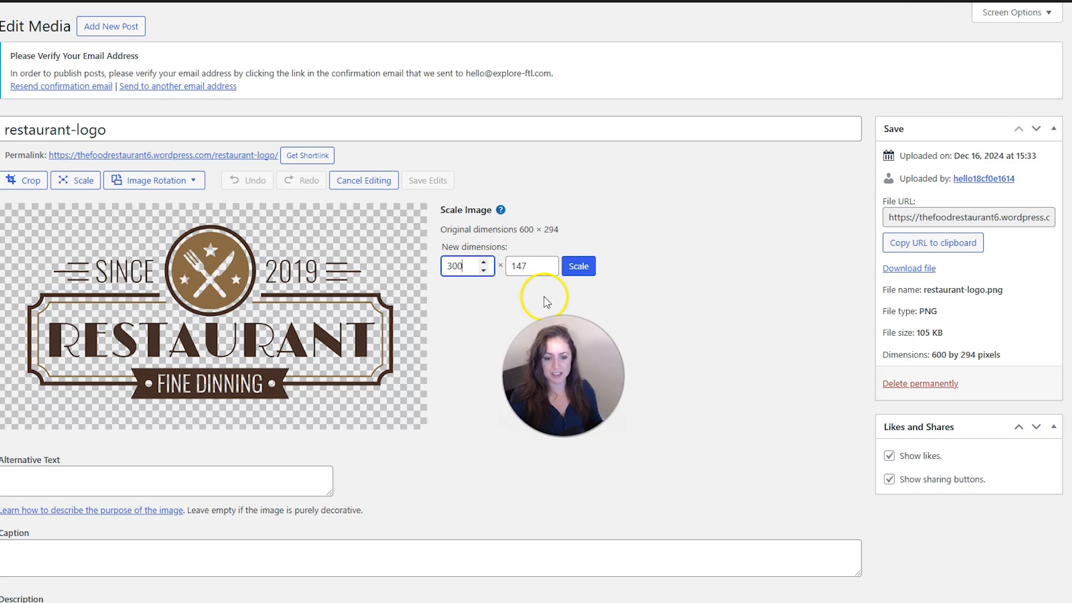
{"action": "left_click", "coordinate": [577, 268]}
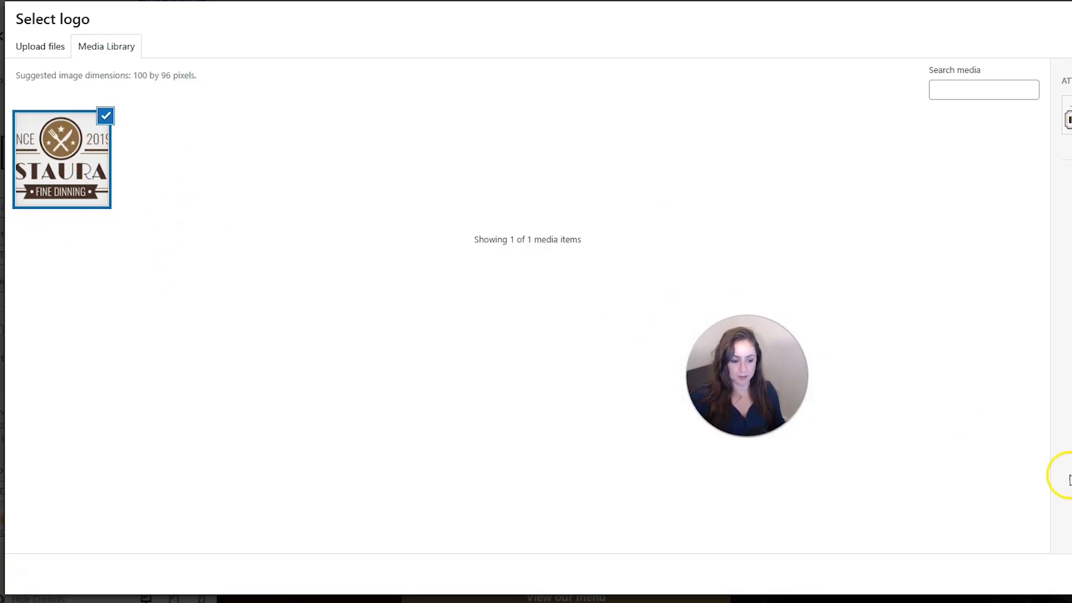
Step: Apply the scaled image as the site logo without cropping, save the changes and reload the customizer
{"action": "left_click", "coordinate": [1042, 574]}
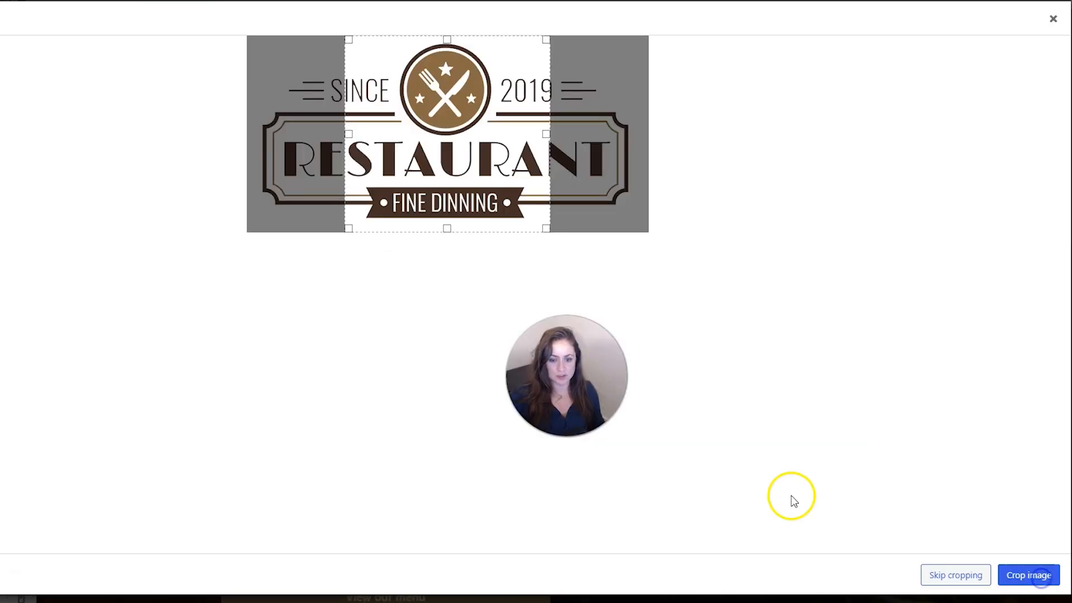
{"action": "left_click", "coordinate": [940, 581]}
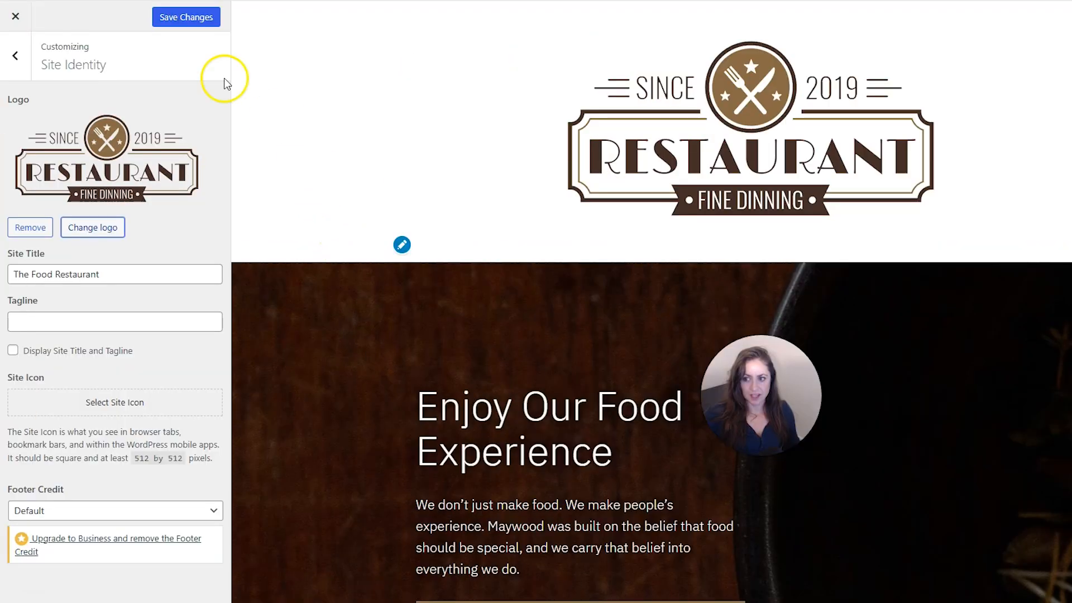
{"action": "left_click", "coordinate": [180, 16]}
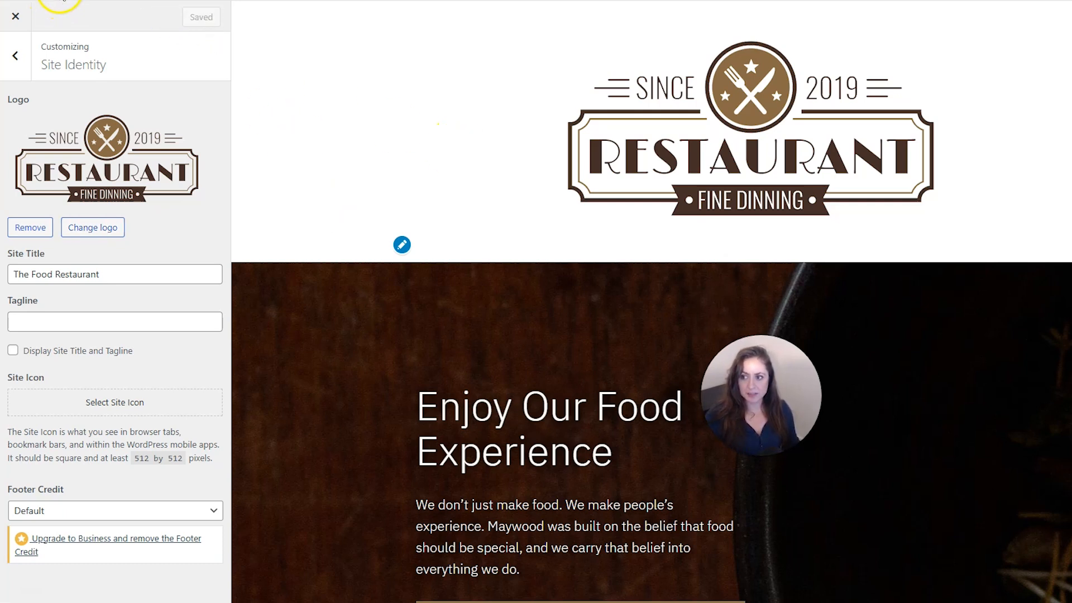
{"action": "key", "text": "F5"}
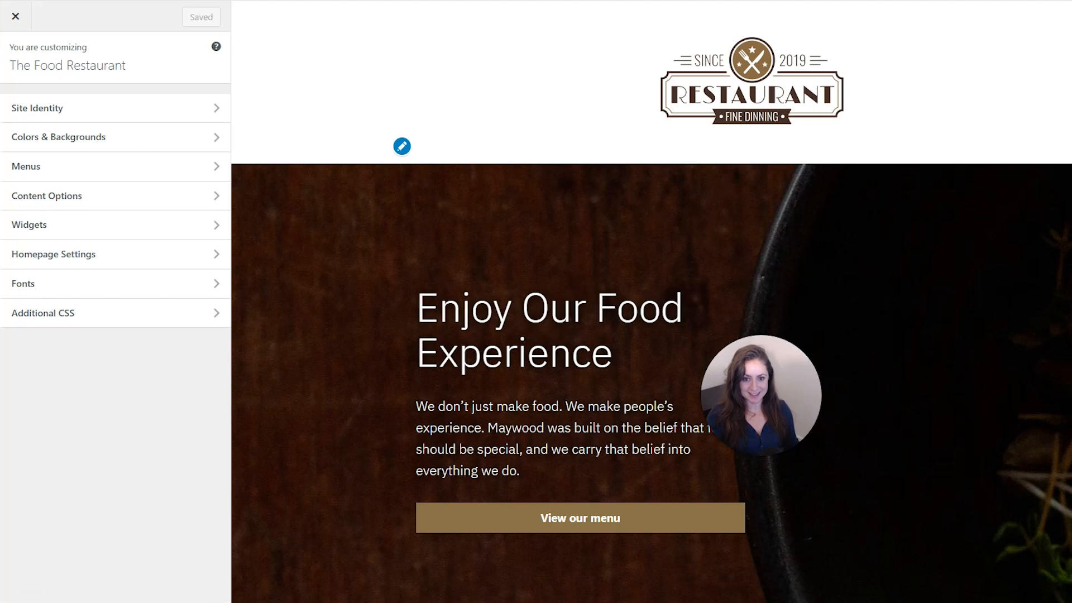
Step: Open the link color in Colors & Backgrounds and try several suggested swatches, including blue and dark purple
{"action": "left_click", "coordinate": [162, 137]}
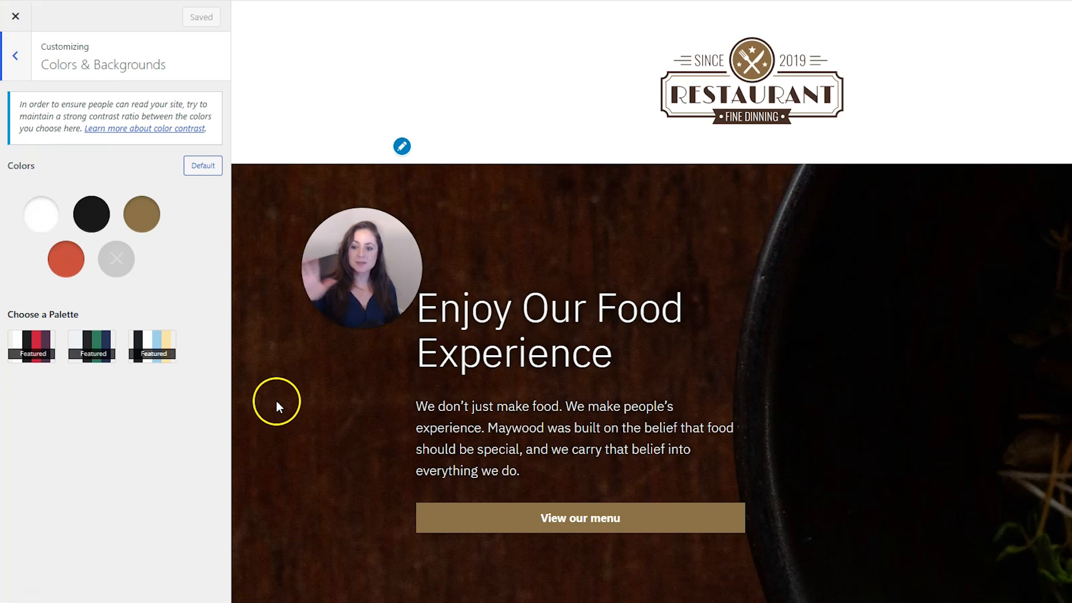
{"action": "left_click", "coordinate": [147, 225]}
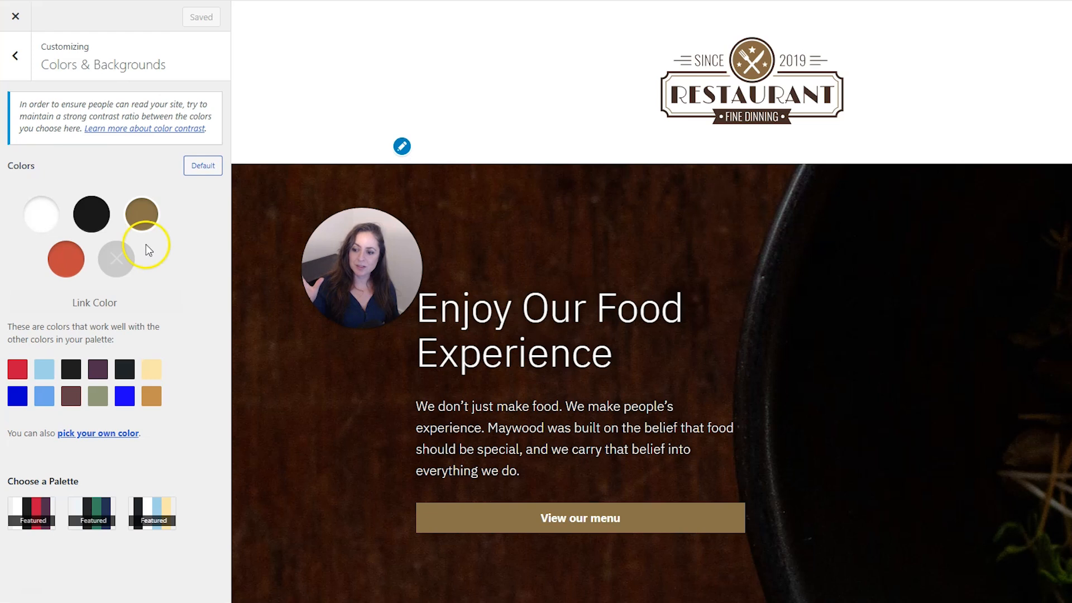
{"action": "left_click", "coordinate": [97, 369]}
{"action": "left_click", "coordinate": [125, 397]}
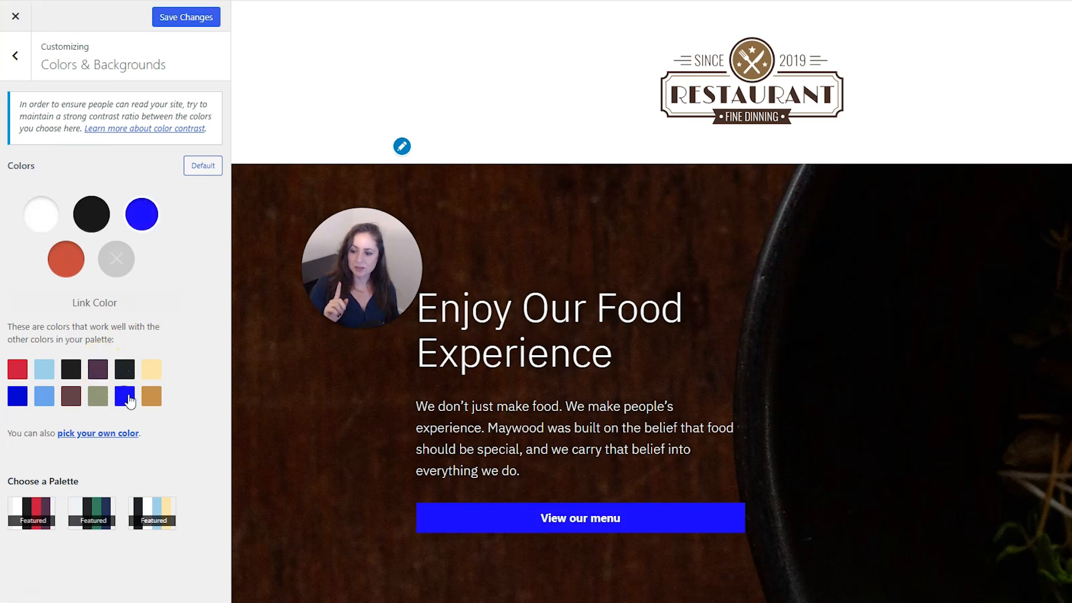
{"action": "left_click", "coordinate": [154, 398]}
{"action": "left_click", "coordinate": [96, 369]}
{"action": "left_click", "coordinate": [72, 396]}
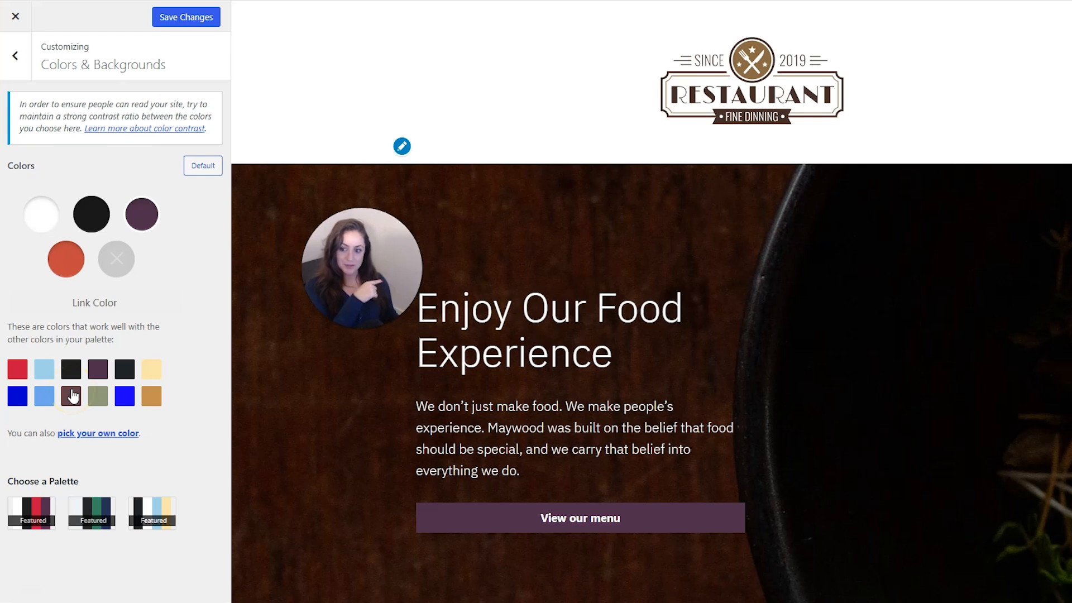
Step: Define a custom link color and set its hex value to #462f27
{"action": "left_click", "coordinate": [91, 434]}
{"action": "scroll", "coordinate": [190, 405], "scroll_direction": "down", "scroll_amount": 3}
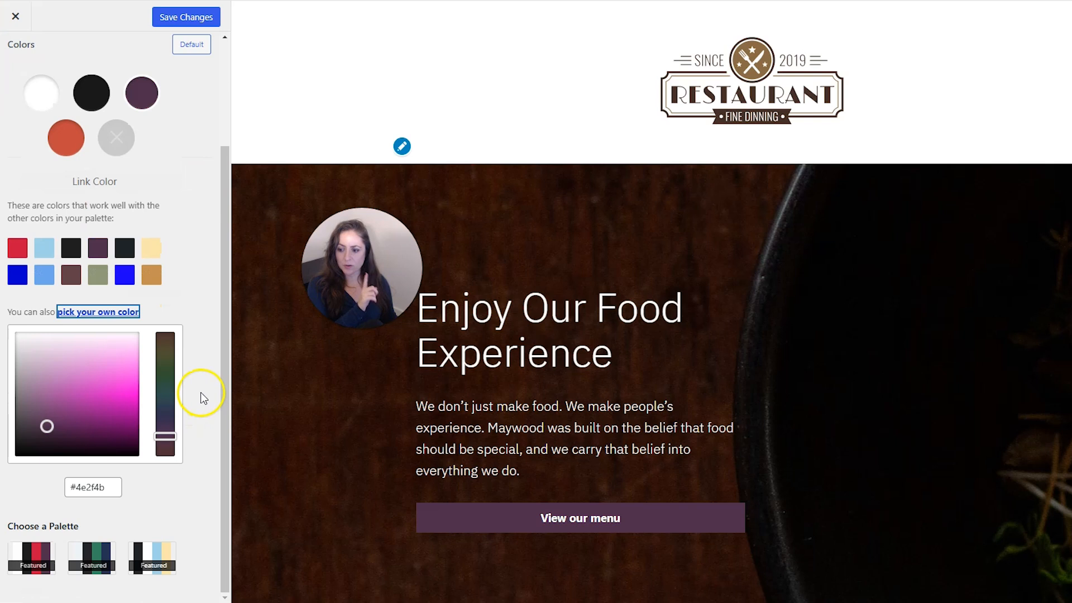
{"action": "mouse_move", "coordinate": [49, 416]}
{"action": "left_mouse_down"}
{"action": "mouse_move", "coordinate": [95, 383]}
{"action": "mouse_move", "coordinate": [126, 411]}
{"action": "mouse_move", "coordinate": [78, 433]}
{"action": "left_mouse_up"}
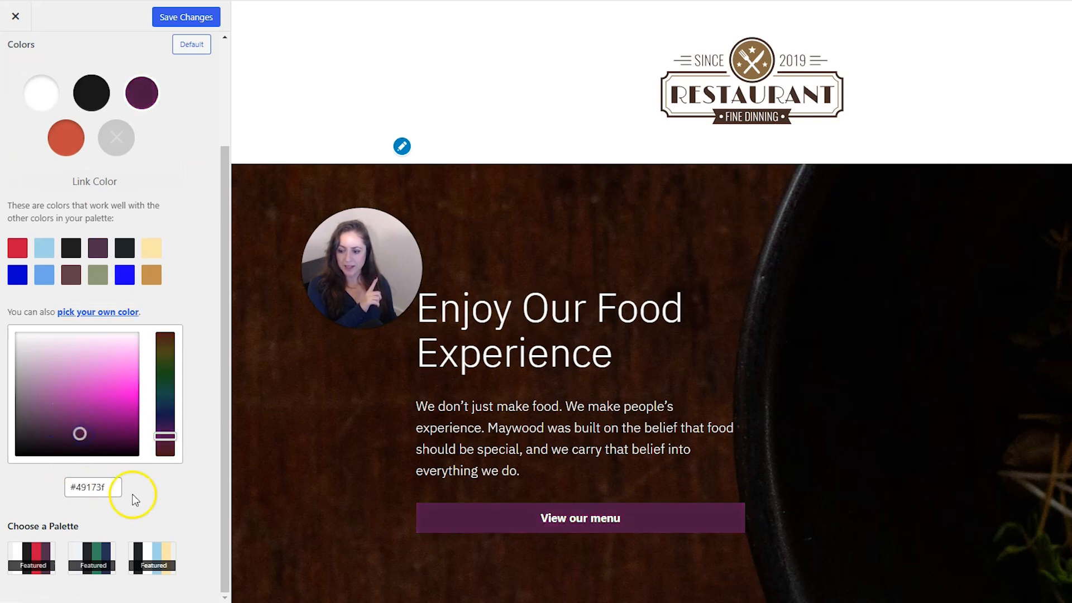
{"action": "left_click", "coordinate": [79, 487]}
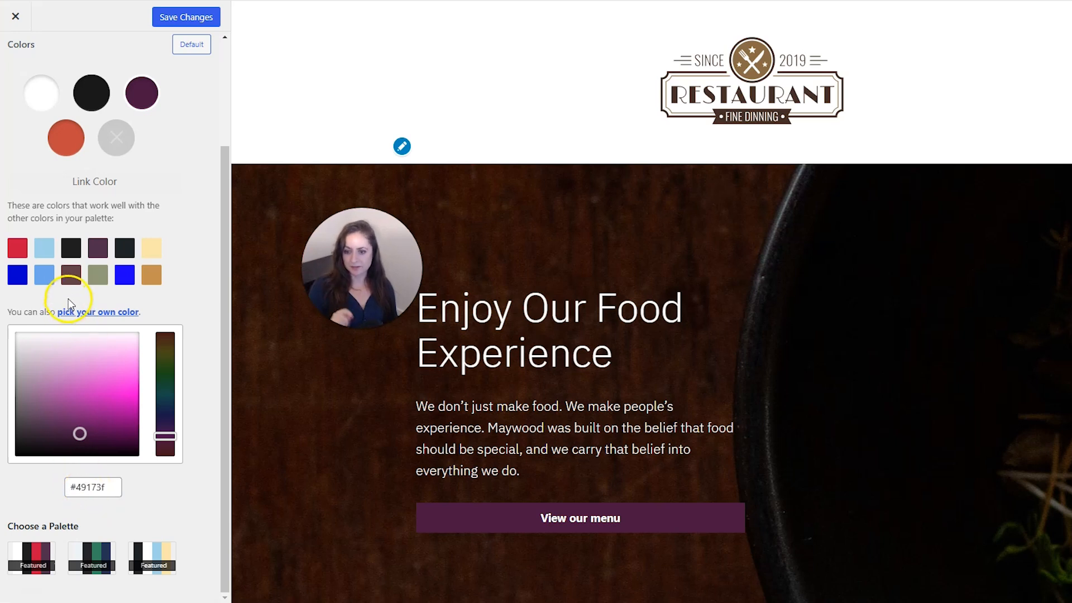
{"action": "left_click", "coordinate": [71, 274]}
{"action": "triple_click", "coordinate": [89, 487]}
{"action": "type", "text": "#462f27"}
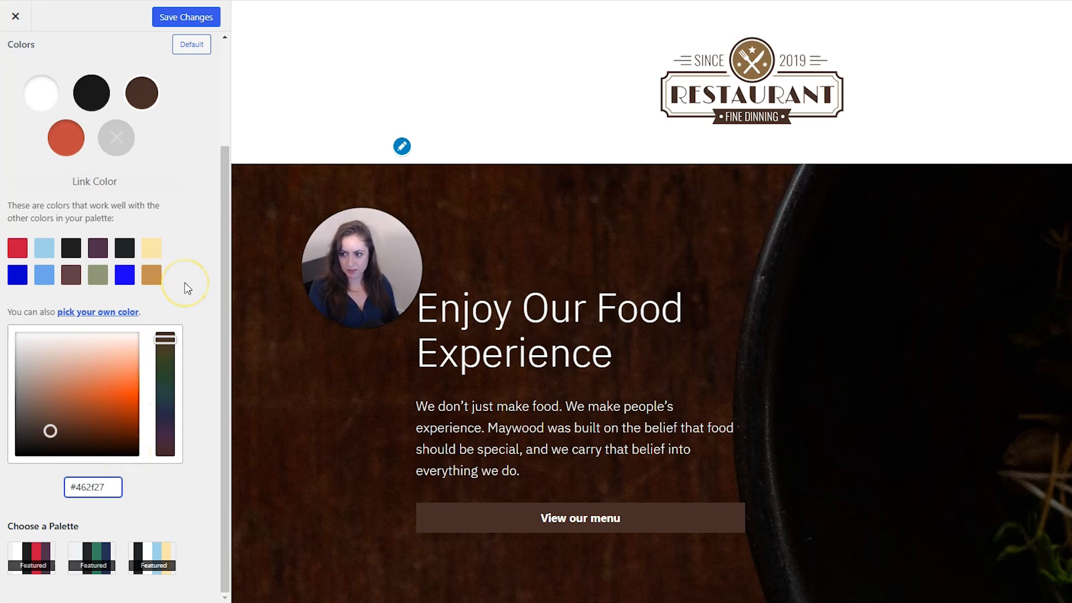
Step: Darken the secondary color to the dark red #86251c, save the color changes and leave the customizer
{"action": "left_click", "coordinate": [65, 138]}
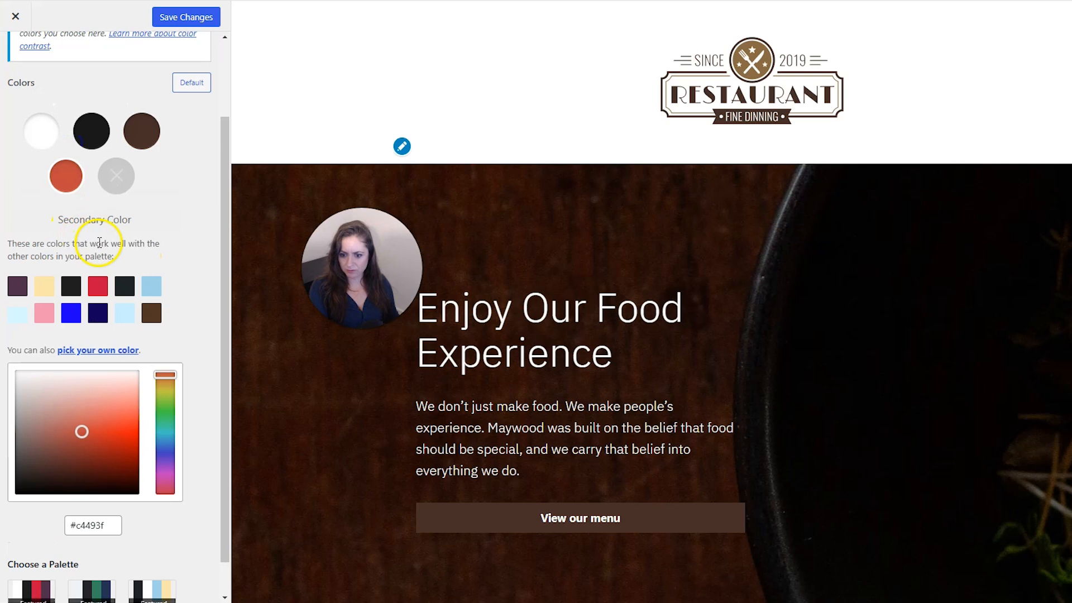
{"action": "left_click_drag", "start_coordinate": [84, 431], "coordinate": [100, 463]}
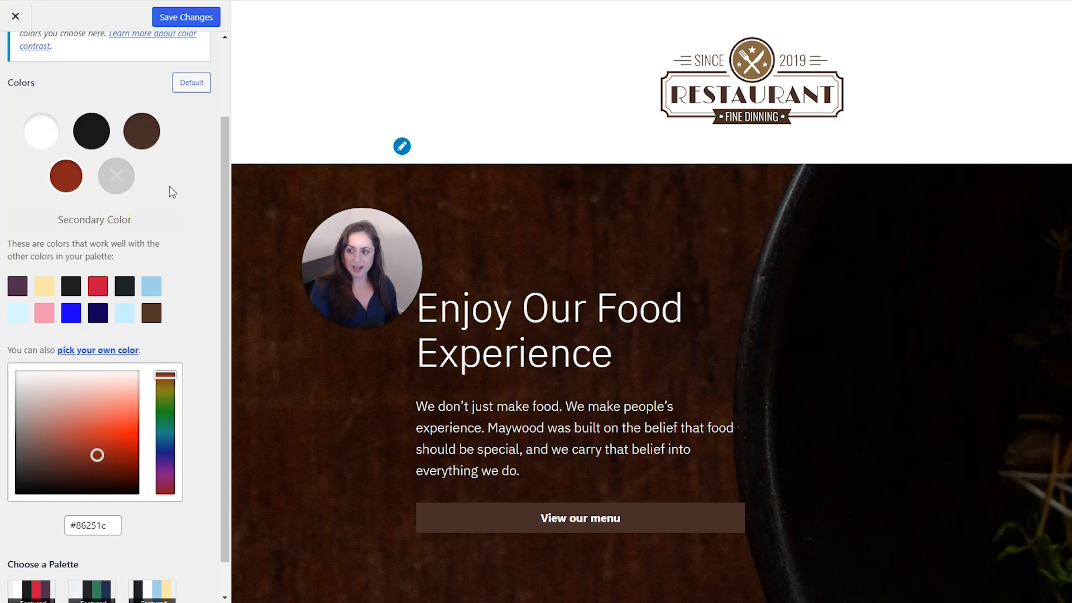
{"action": "scroll", "coordinate": [173, 168], "scroll_direction": "up", "scroll_amount": 3}
{"action": "left_click", "coordinate": [172, 17]}
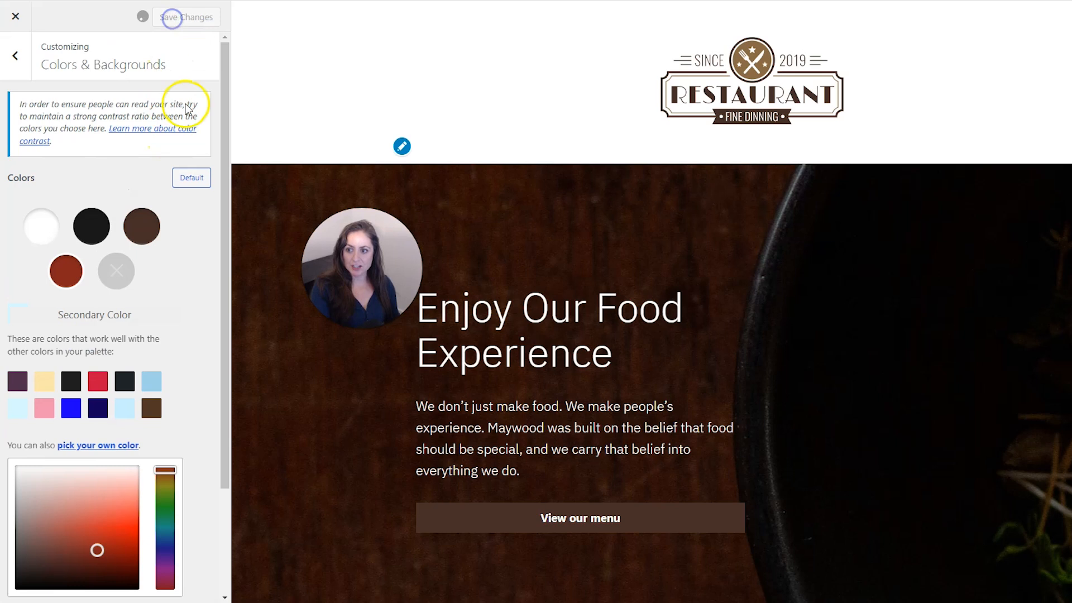
{"action": "left_click", "coordinate": [14, 17]}
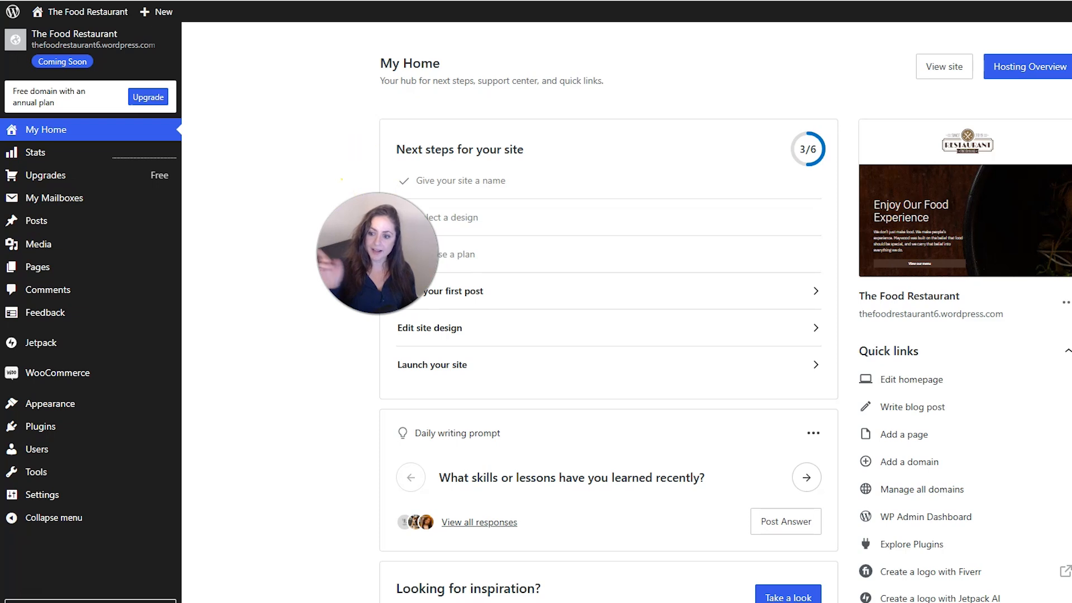
Step: Open the Home page from the site's page list for editing, and view its live version
{"action": "left_click", "coordinate": [55, 271]}
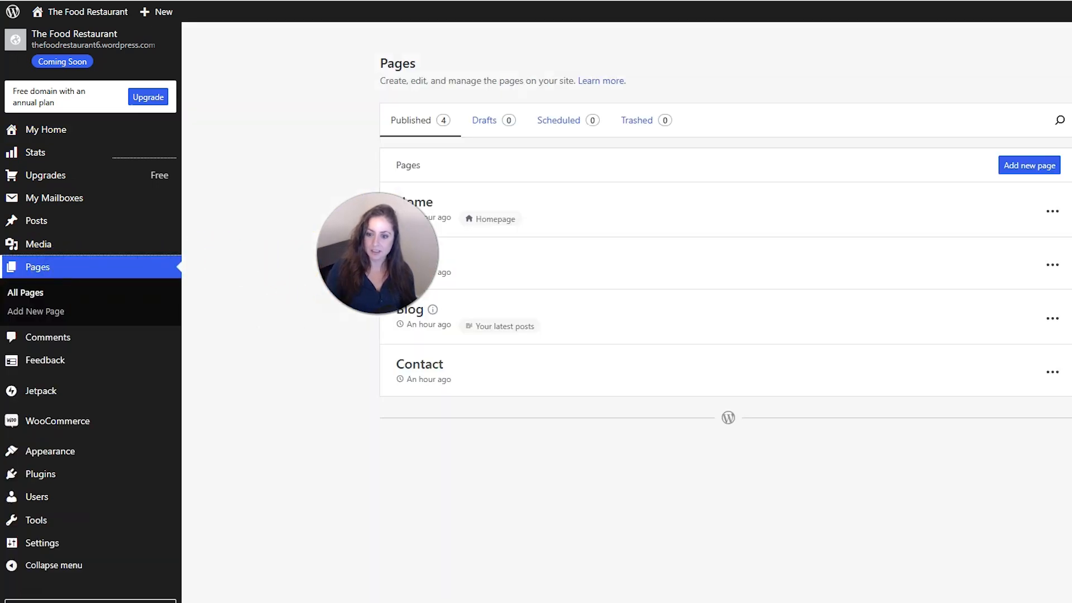
{"action": "left_click", "coordinate": [419, 203]}
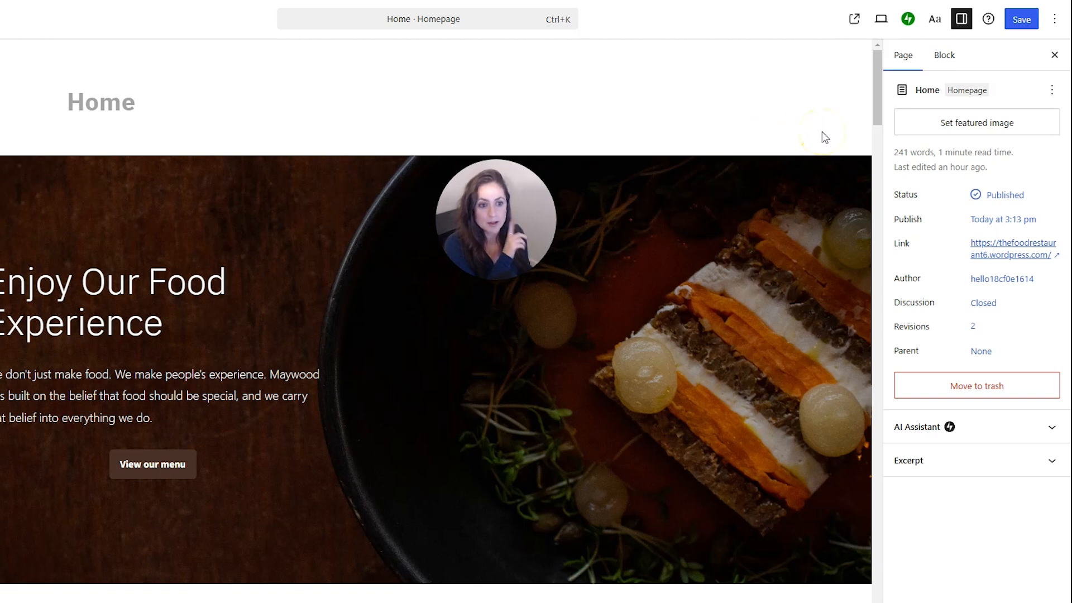
{"action": "left_click", "coordinate": [856, 23]}
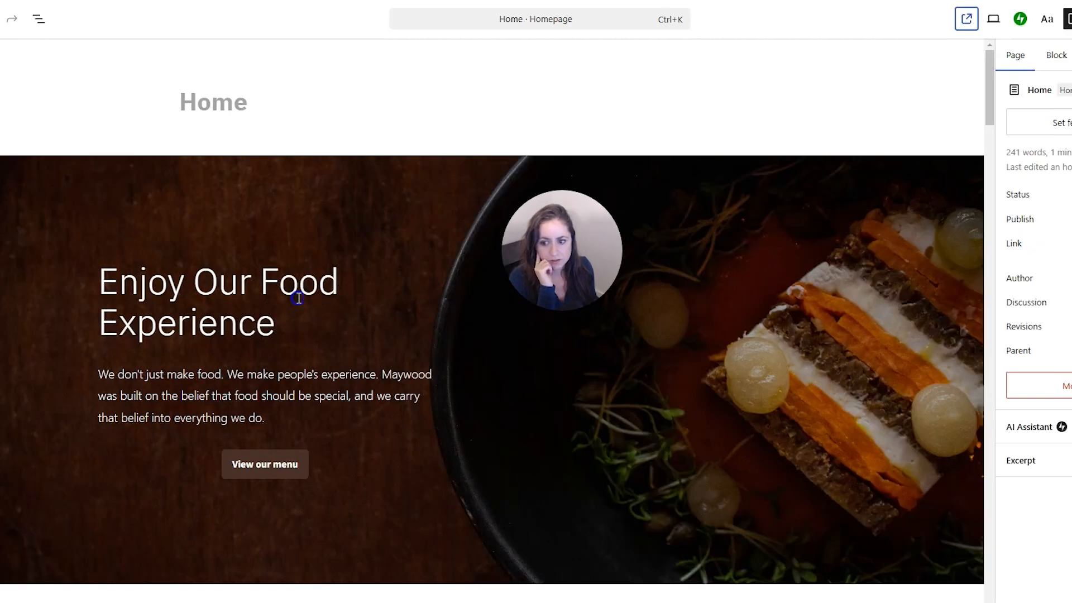
Step: Examine how the homepage's hero section is built by selecting its spacer, cover, heading, paragraph and column blocks
{"action": "left_click", "coordinate": [186, 198]}
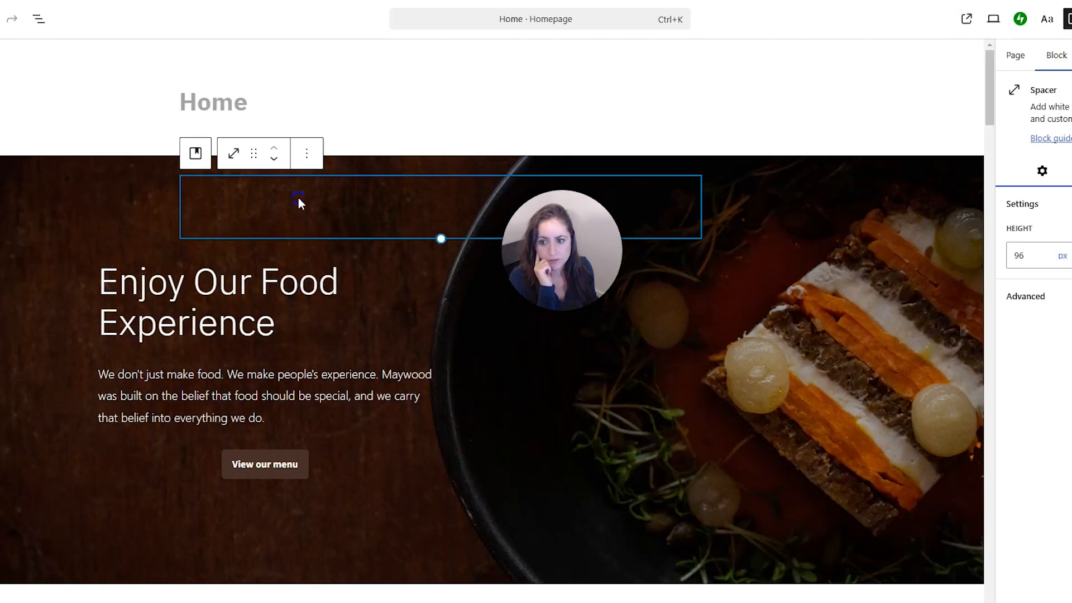
{"action": "left_click", "coordinate": [8, 225]}
{"action": "left_click", "coordinate": [65, 301]}
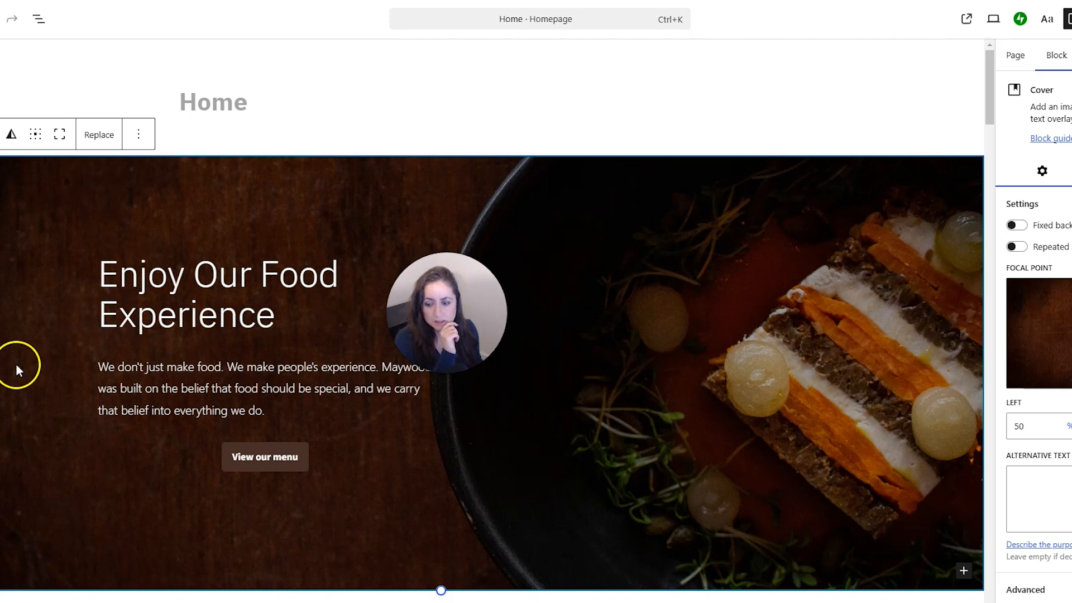
{"action": "left_click", "coordinate": [176, 297]}
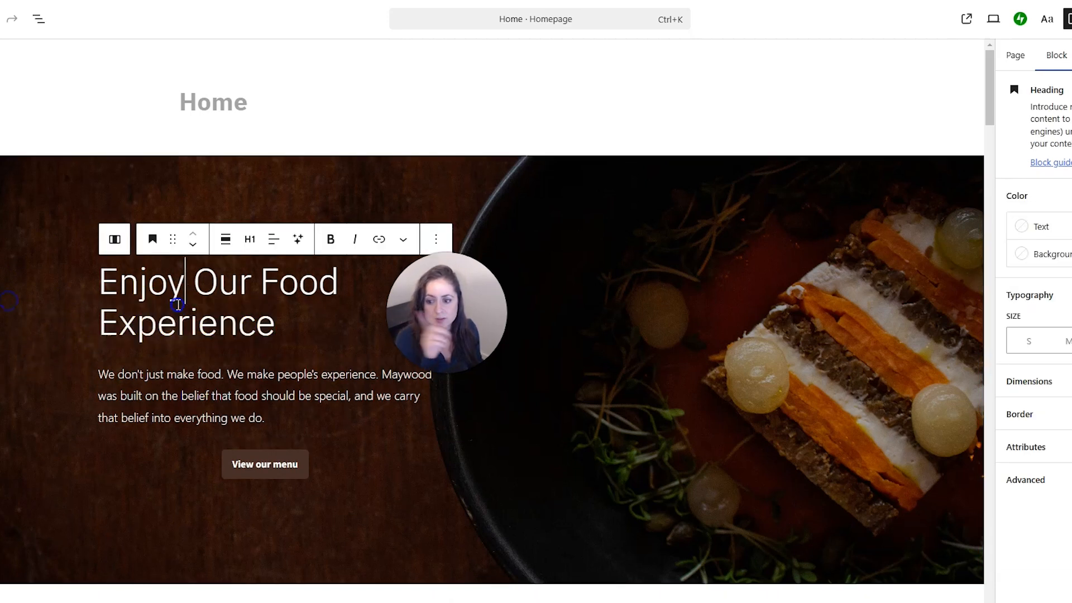
{"action": "left_click", "coordinate": [172, 391]}
{"action": "left_click", "coordinate": [216, 281]}
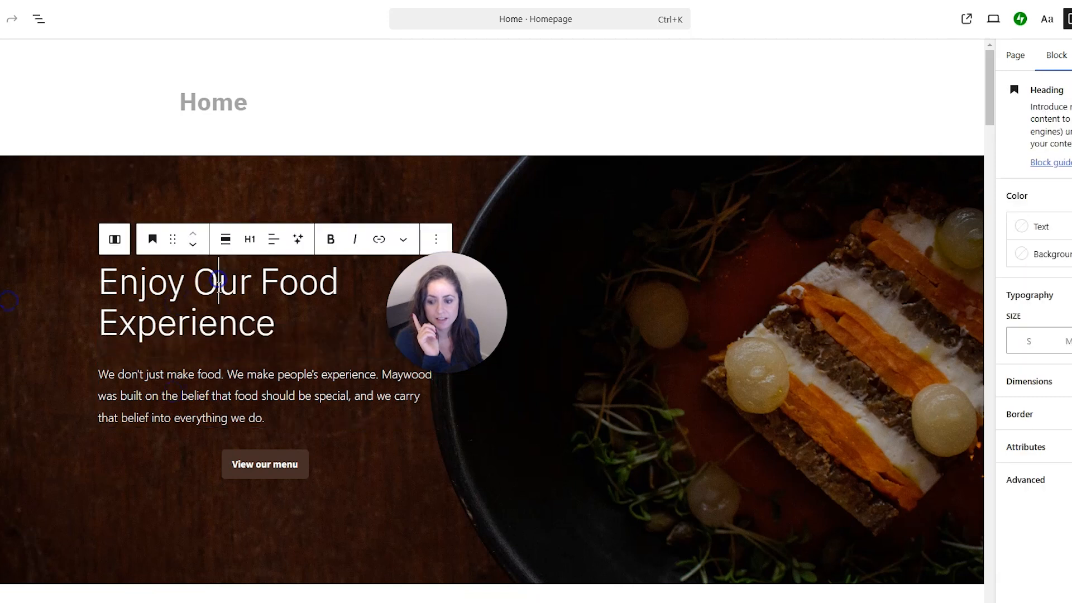
{"action": "left_click", "coordinate": [309, 465]}
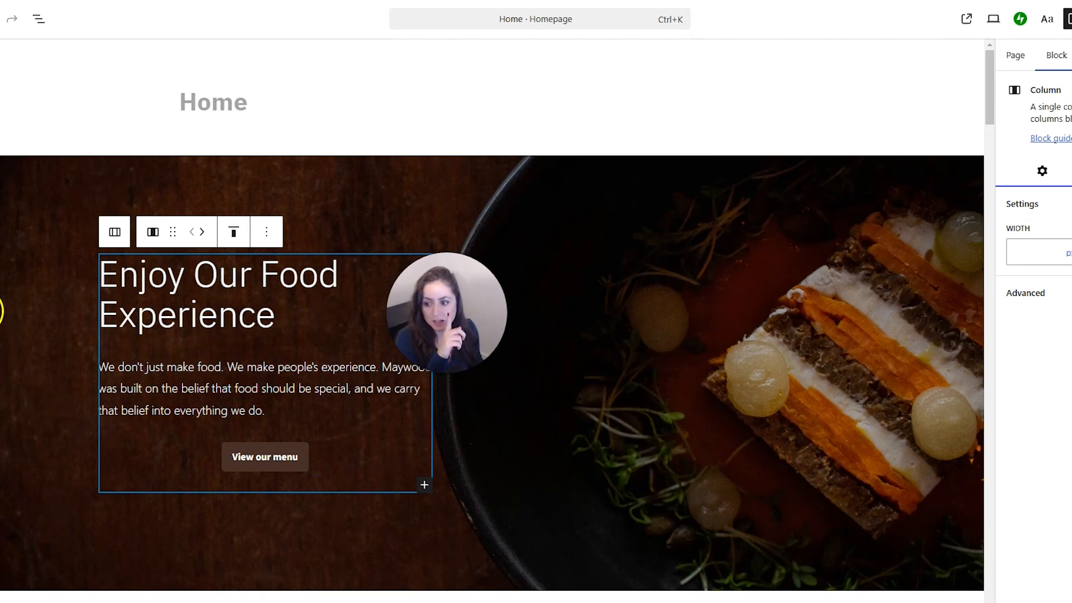
Step: Replace the hero cover's background image with an uploaded overhead photo of people sharing burgers and fries at a table
{"action": "left_click", "coordinate": [3, 313]}
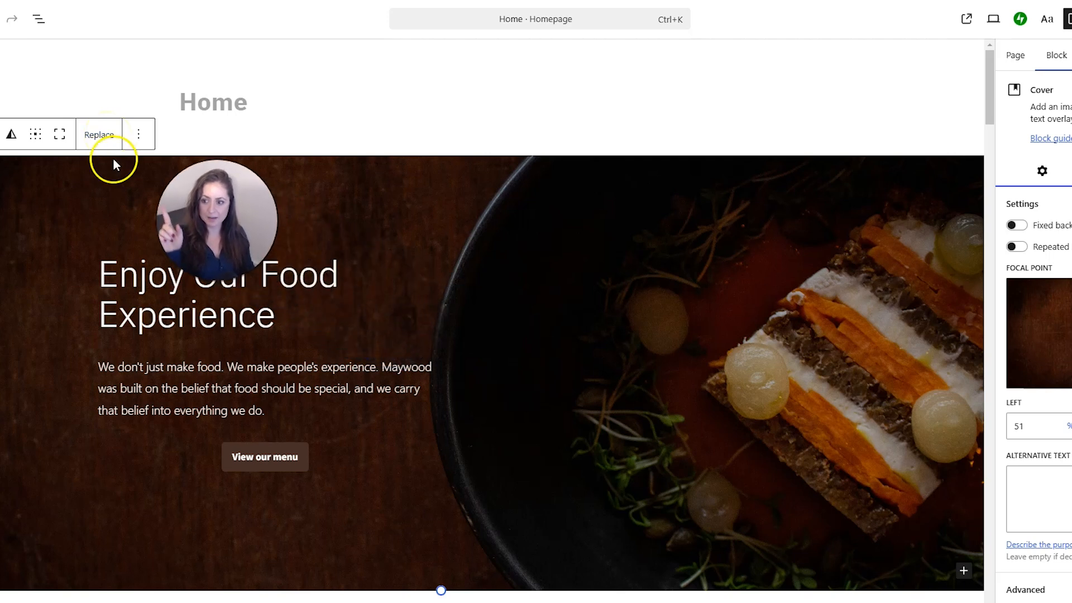
{"action": "left_click", "coordinate": [101, 137]}
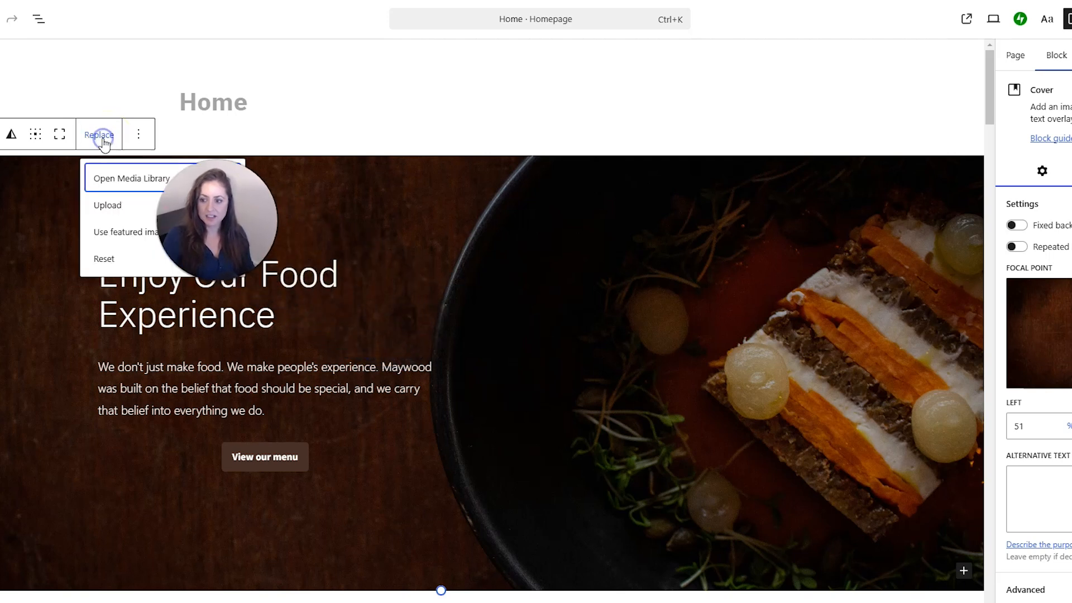
{"action": "left_click", "coordinate": [108, 178]}
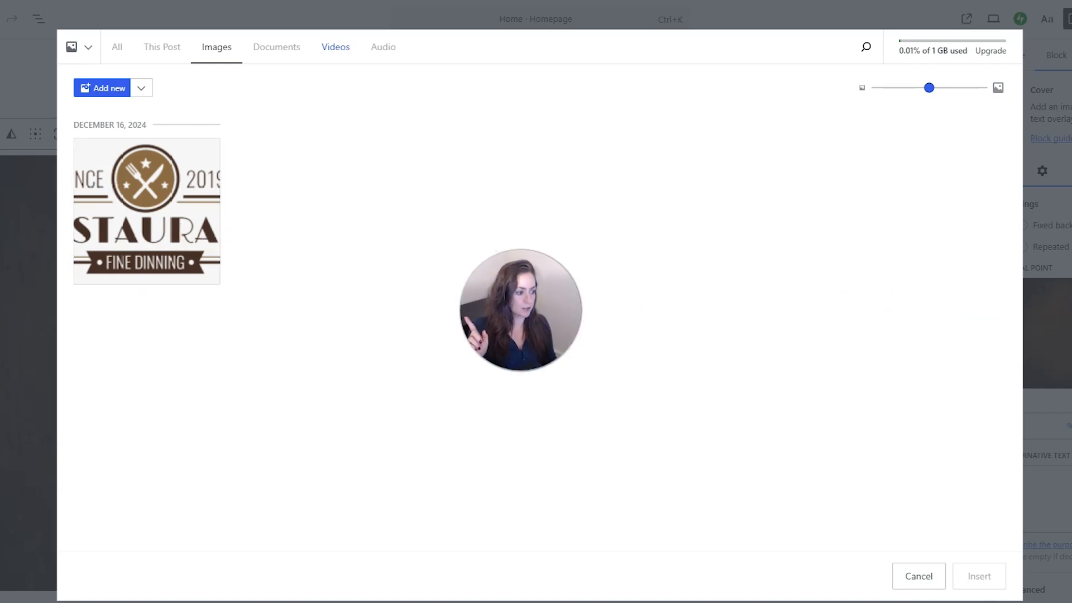
{"action": "left_click_drag", "start_coordinate": [1071, 334], "coordinate": [350, 341]}
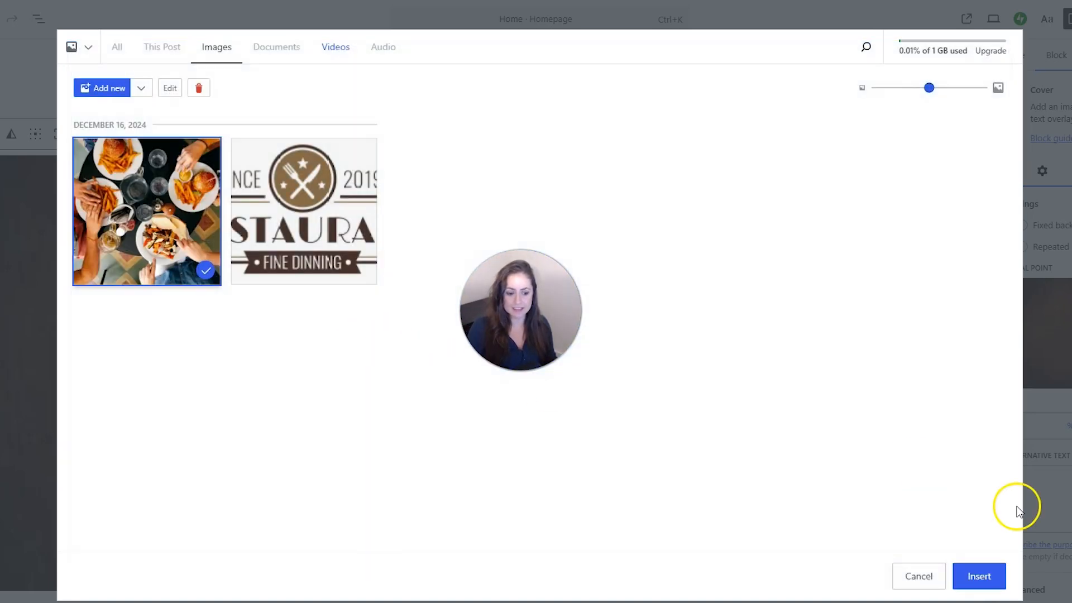
{"action": "left_click", "coordinate": [972, 577]}
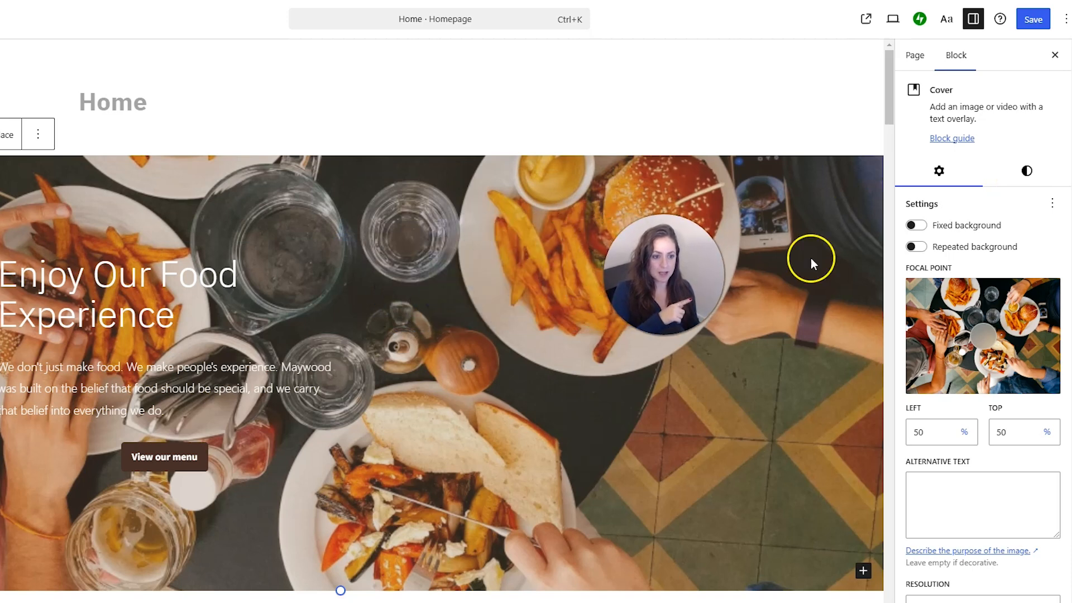
Step: Change the cover's overlay color to the Primary theme color #462F27 and raise its overlay opacity to about 70
{"action": "left_click", "coordinate": [1020, 180]}
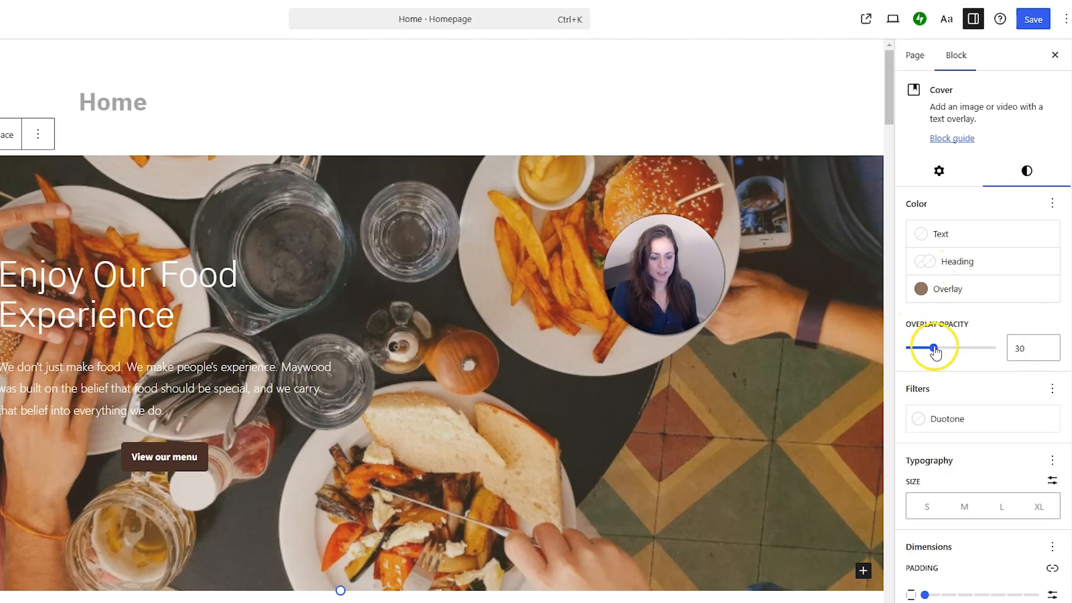
{"action": "left_click", "coordinate": [924, 289]}
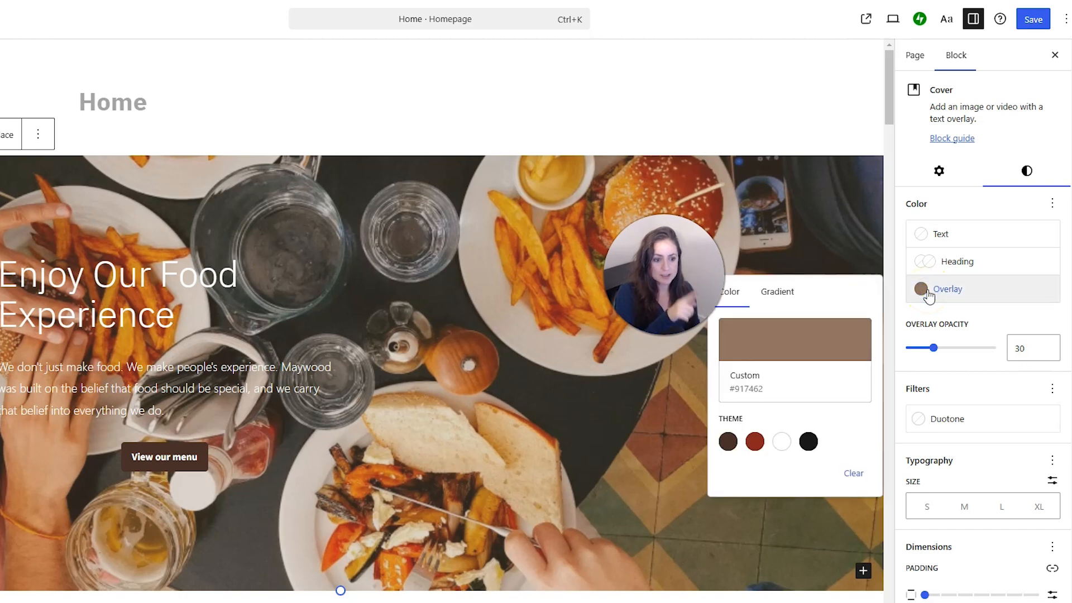
{"action": "left_click", "coordinate": [728, 444]}
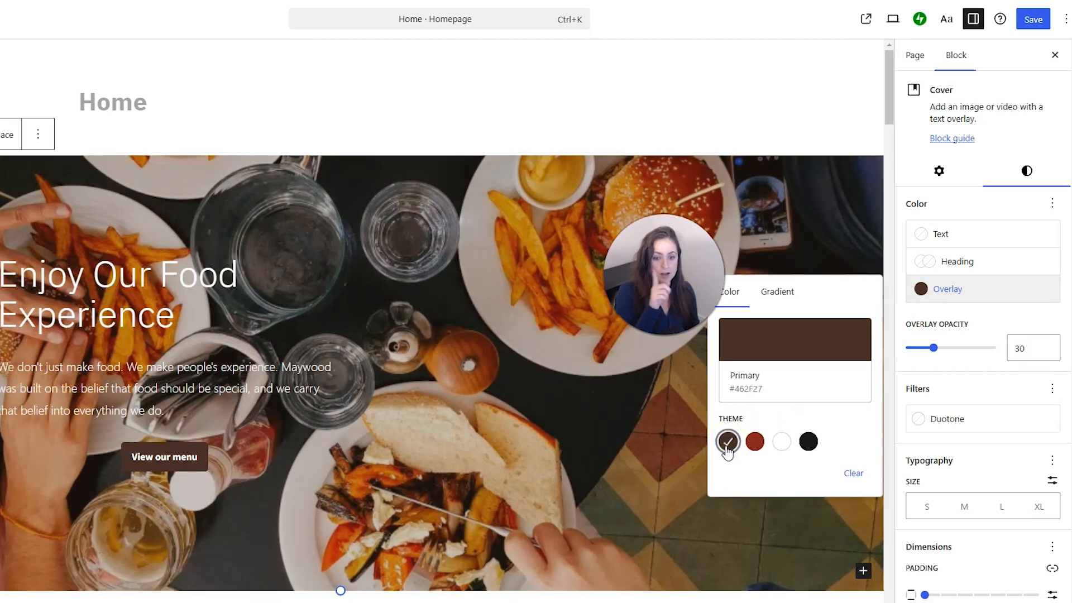
{"action": "left_click_drag", "start_coordinate": [936, 350], "coordinate": [967, 349]}
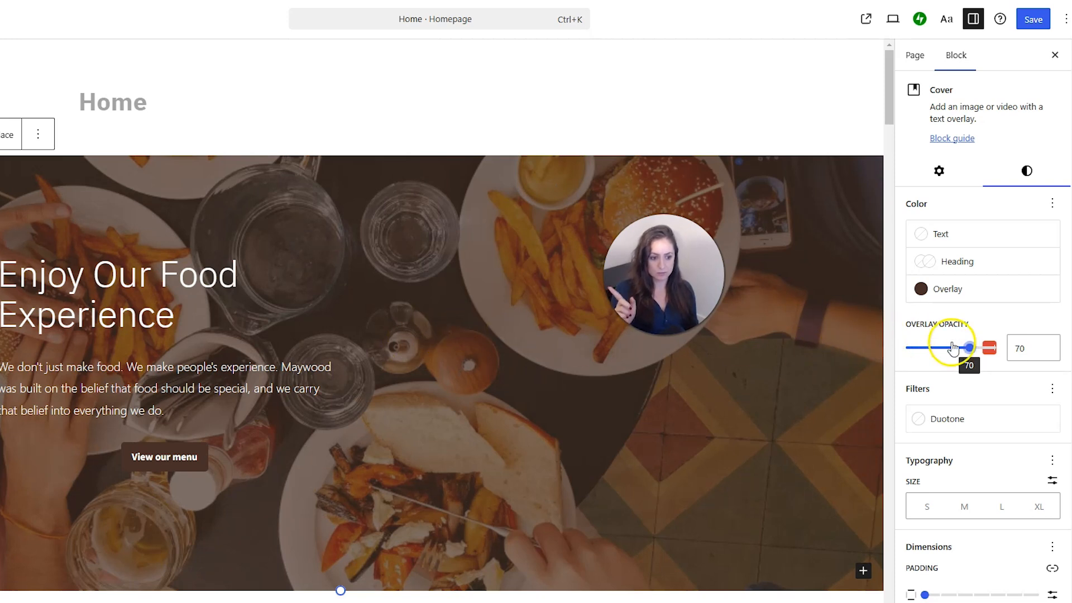
{"action": "left_click_drag", "start_coordinate": [969, 349], "coordinate": [966, 353]}
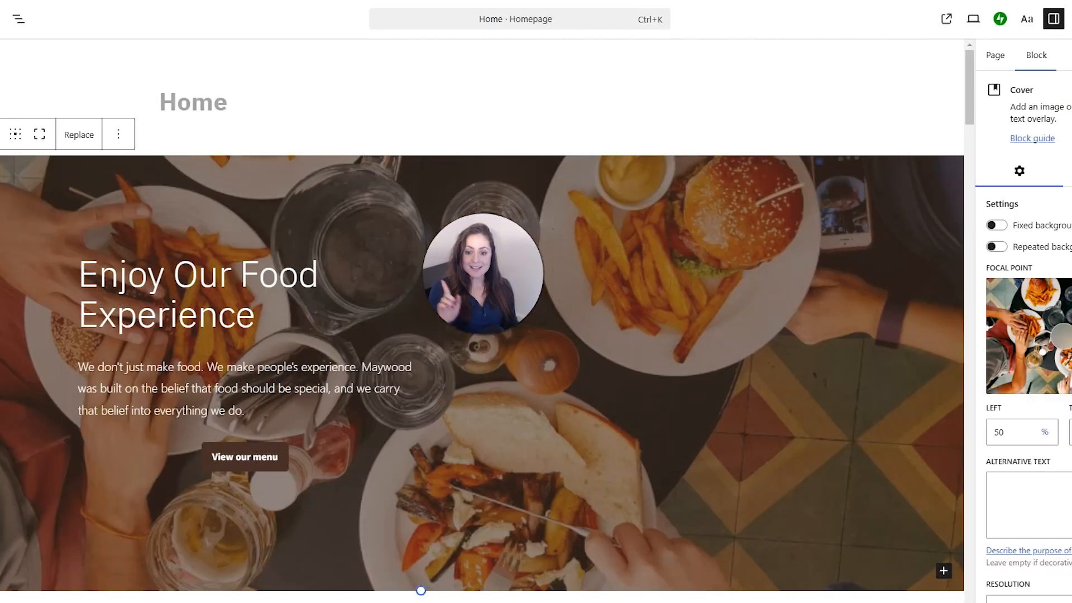
{"action": "left_click", "coordinate": [248, 301]}
{"action": "left_click", "coordinate": [244, 293]}
{"action": "type", "text": "jdkja;dfj"}
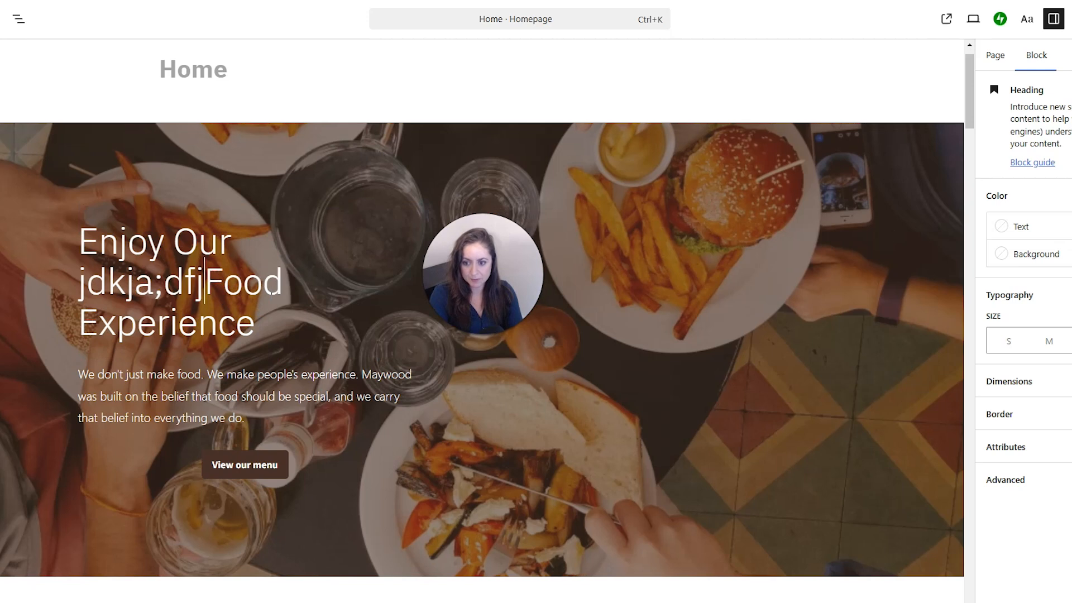
{"action": "key", "text": "BackSpace"}
{"action": "key", "text": "BackSpace"}
{"action": "key", "text": "BackSpace"}
{"action": "key", "text": "BackSpace"}
{"action": "key", "text": "BackSpace"}
{"action": "key", "text": "BackSpace"}
{"action": "key", "text": "BackSpace"}
{"action": "key", "text": "BackSpace"}
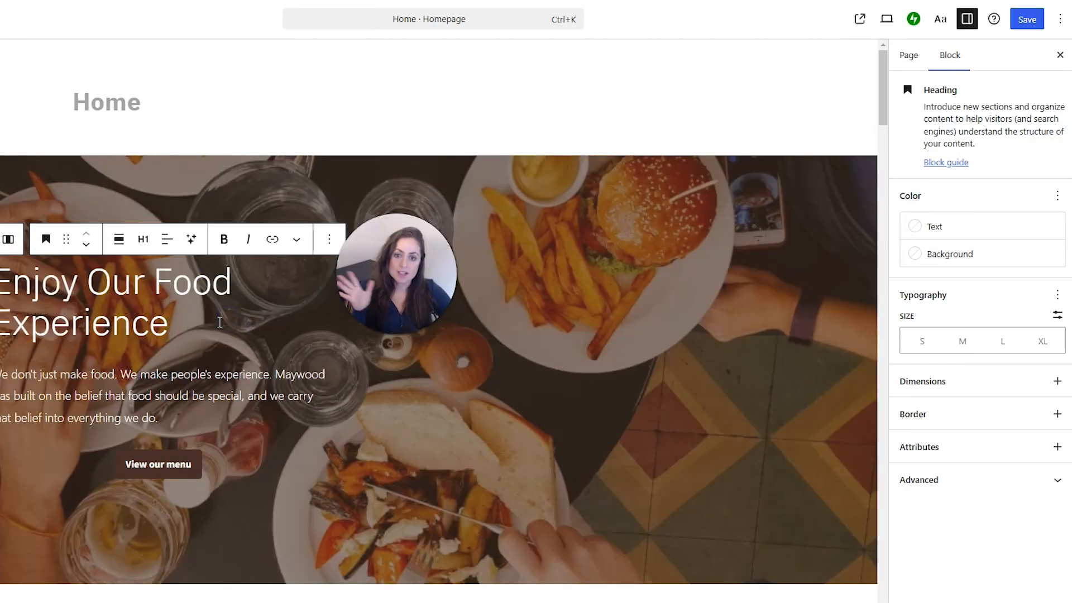
Step: Select the whole hero heading text and add the Font option to its typography settings
{"action": "left_click", "coordinate": [188, 311]}
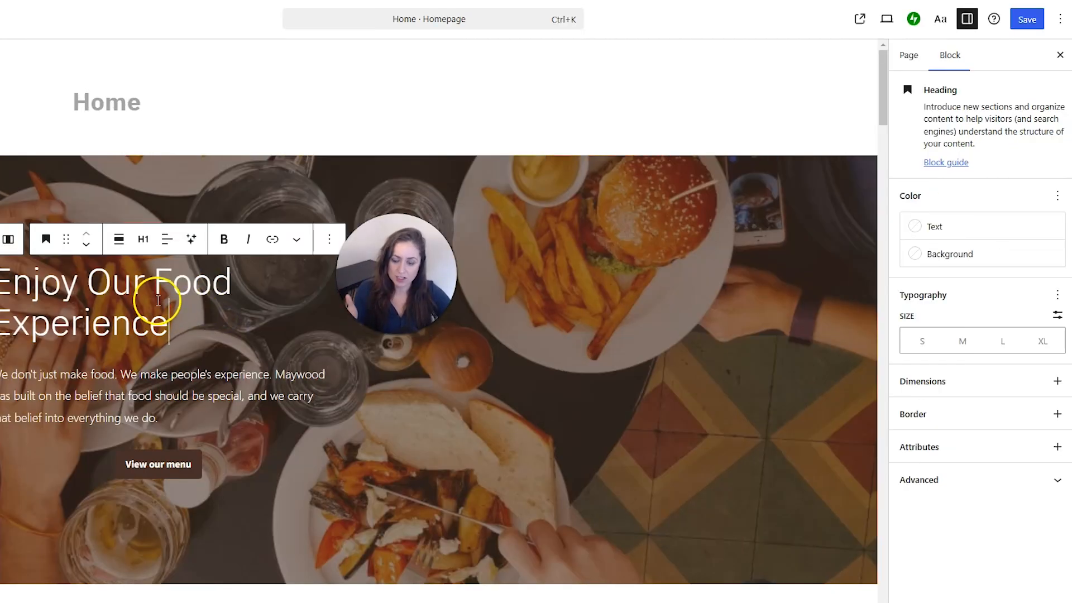
{"action": "triple_click", "coordinate": [170, 292]}
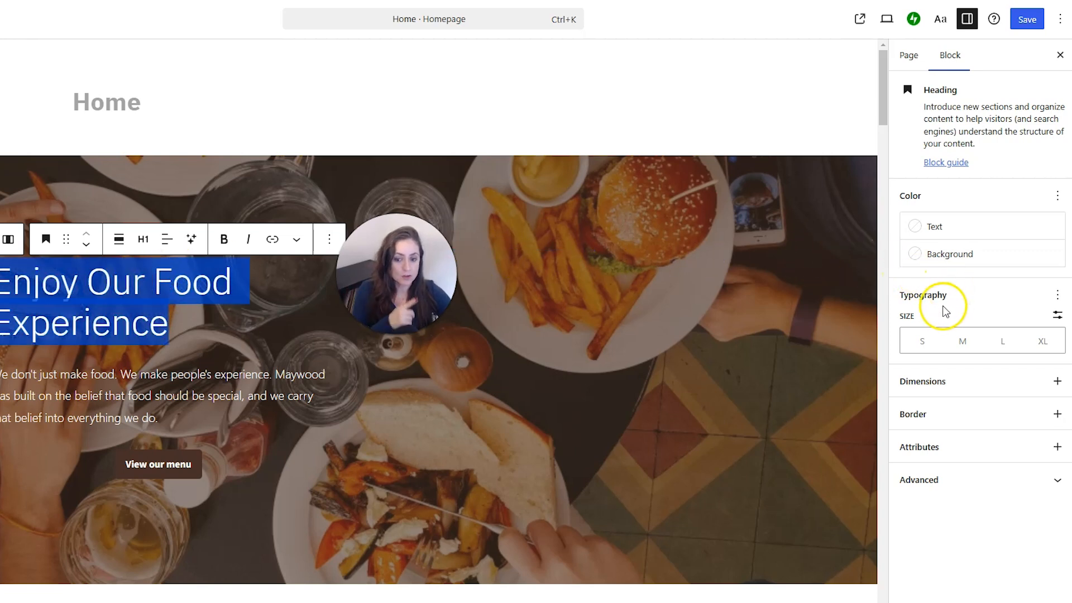
{"action": "left_click_drag", "start_coordinate": [398, 277], "coordinate": [727, 300]}
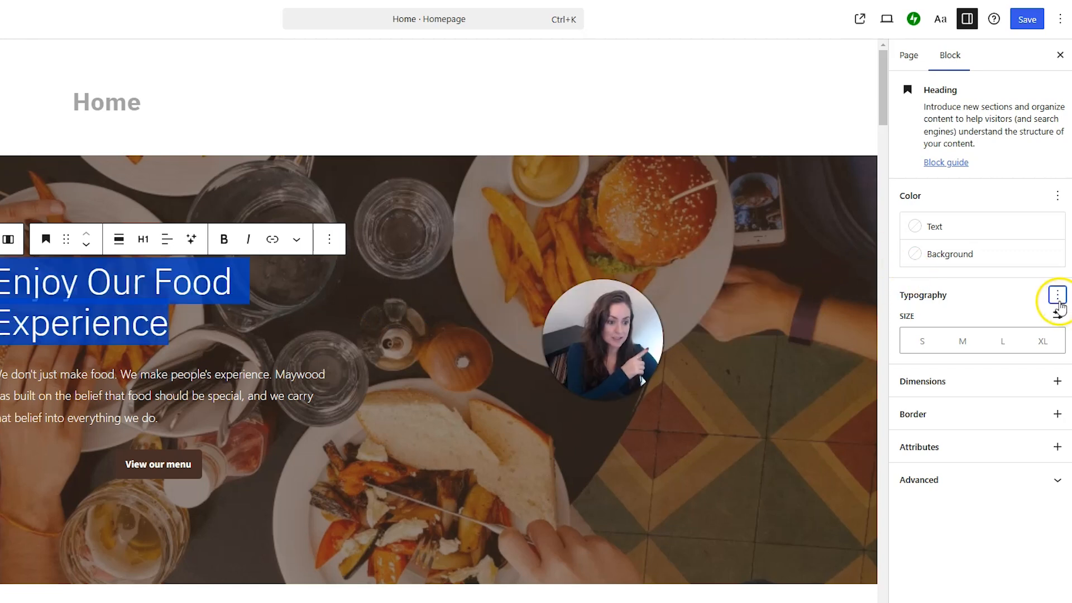
{"action": "left_click", "coordinate": [1058, 295]}
{"action": "left_click", "coordinate": [790, 350]}
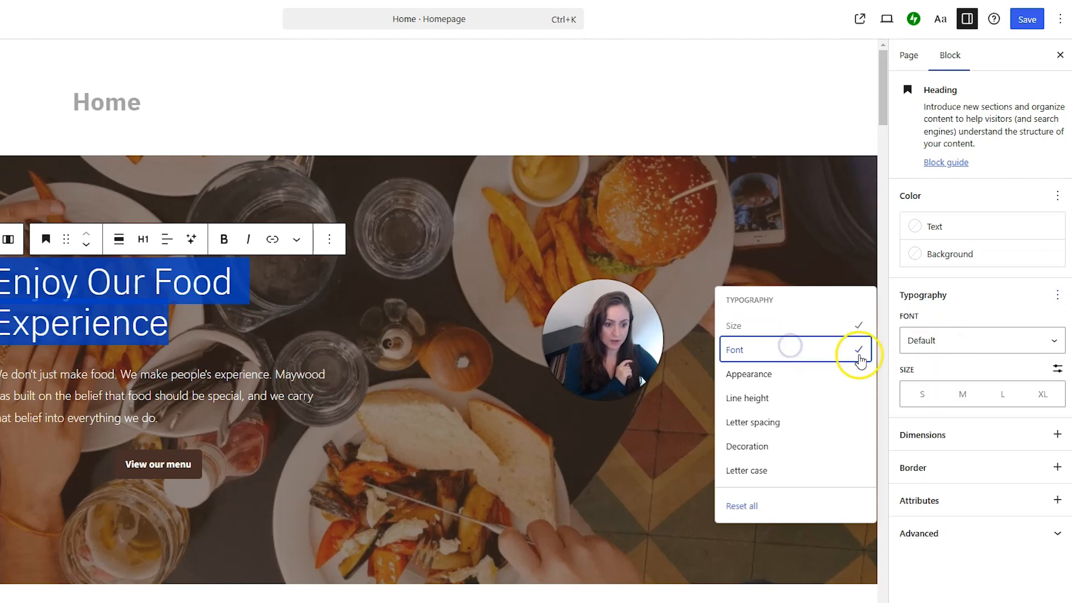
Step: Try the fonts Bricolage Grotesque, Chivo, Arvo and Albert Sans on the hero heading
{"action": "left_click", "coordinate": [928, 340]}
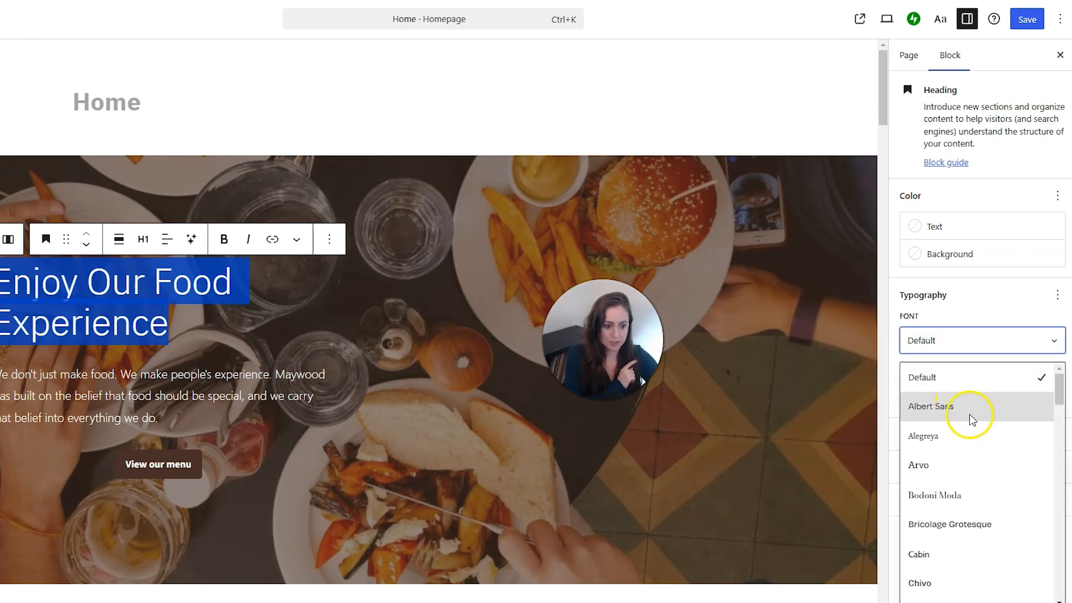
{"action": "scroll", "coordinate": [961, 461], "scroll_direction": "down", "scroll_amount": 1}
{"action": "left_click", "coordinate": [959, 462]}
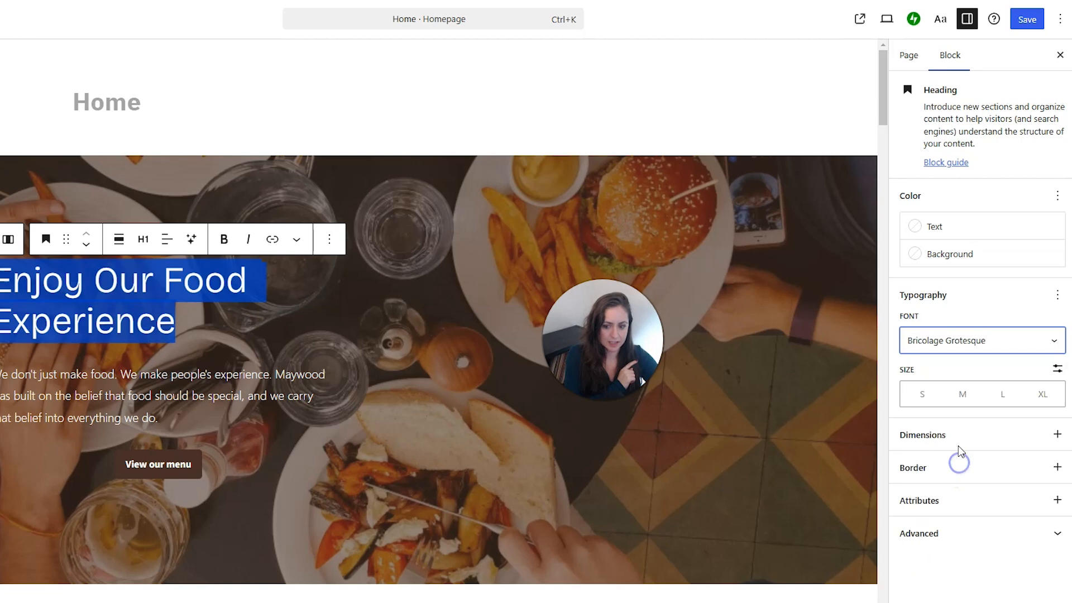
{"action": "left_click", "coordinate": [954, 340]}
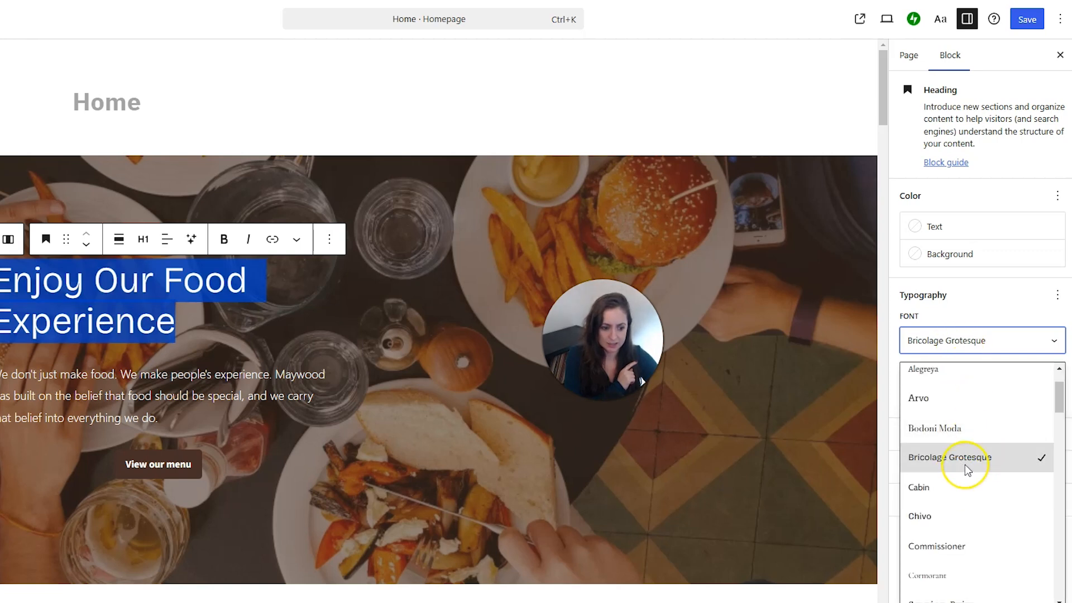
{"action": "left_click", "coordinate": [959, 517]}
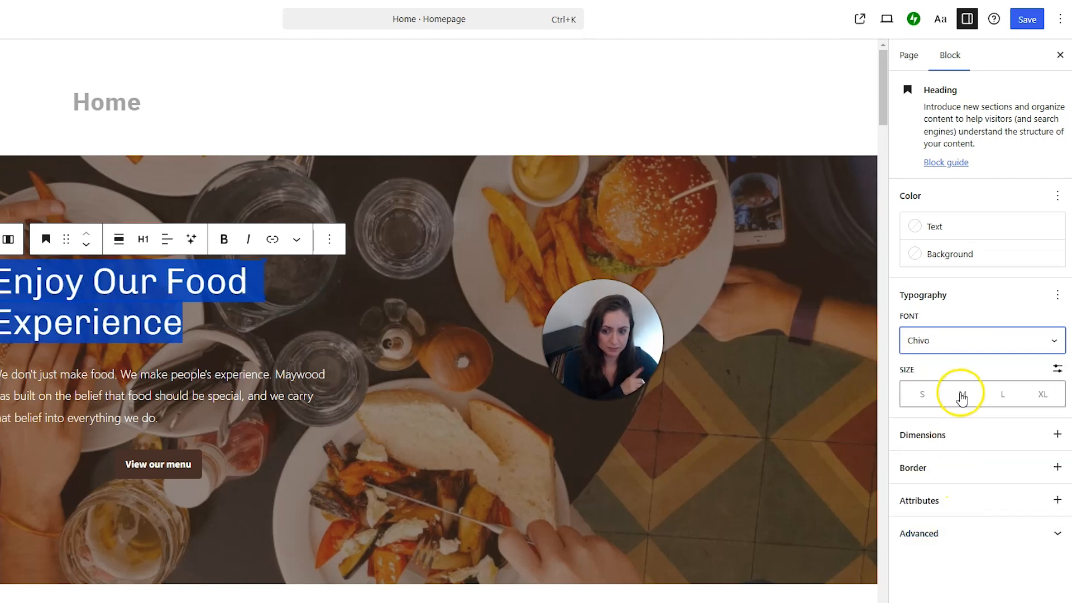
{"action": "left_click", "coordinate": [974, 339]}
{"action": "scroll", "coordinate": [963, 522], "scroll_direction": "down", "scroll_amount": 3}
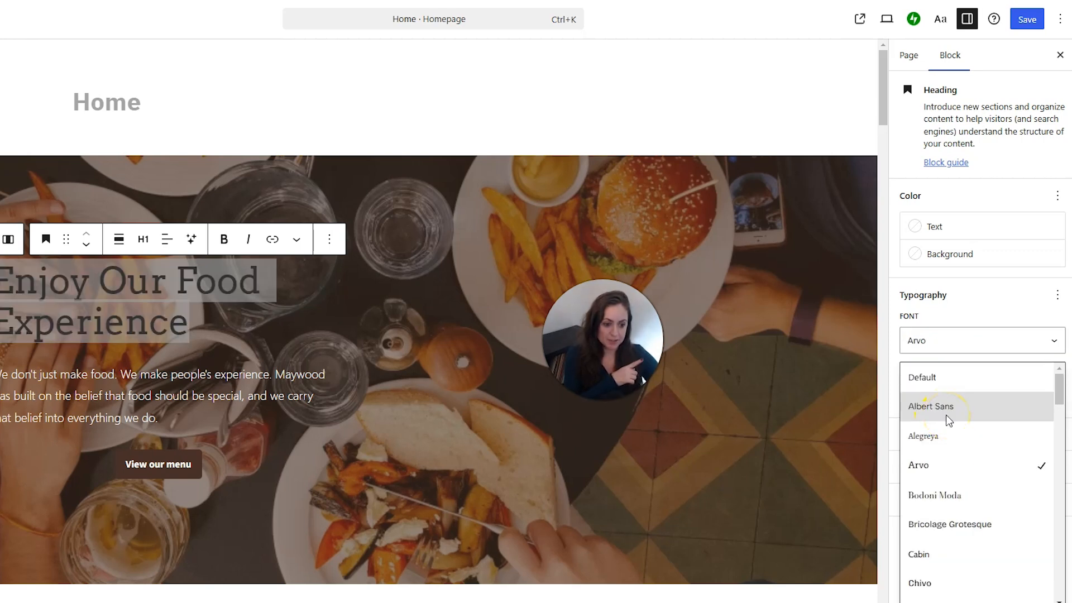
{"action": "left_click", "coordinate": [948, 420]}
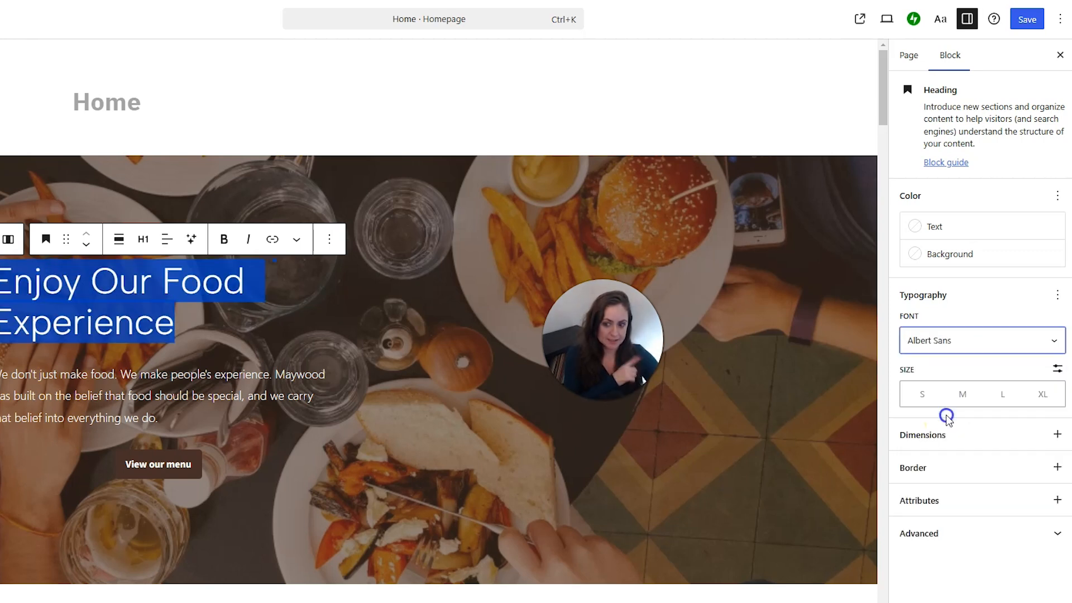
Step: Add the Letter case option to the hero heading's typography settings and set the heading to uppercase
{"action": "left_click", "coordinate": [1056, 296]}
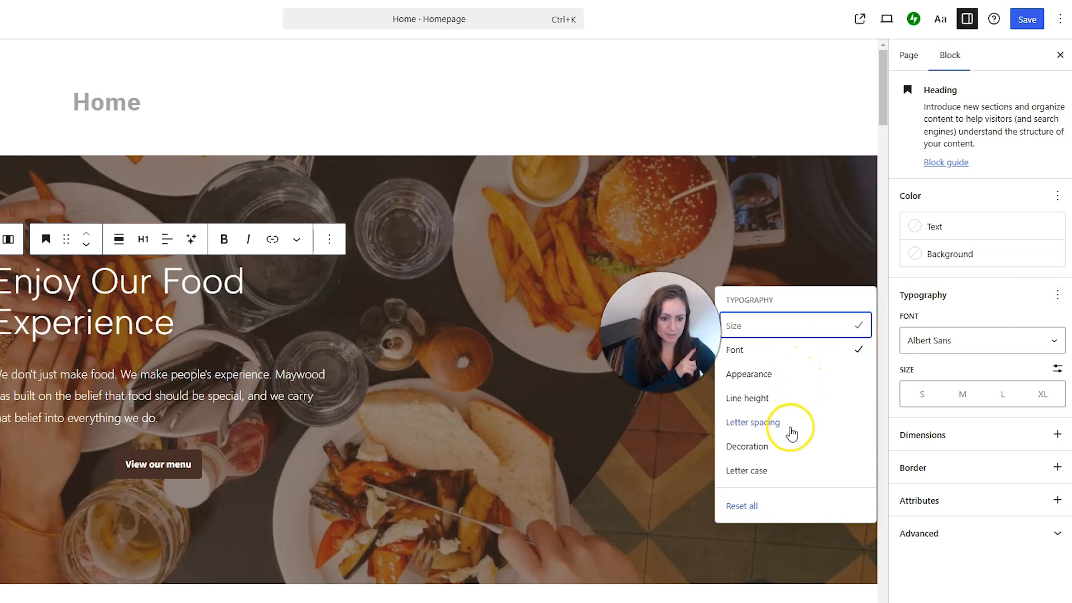
{"action": "left_click", "coordinate": [793, 471]}
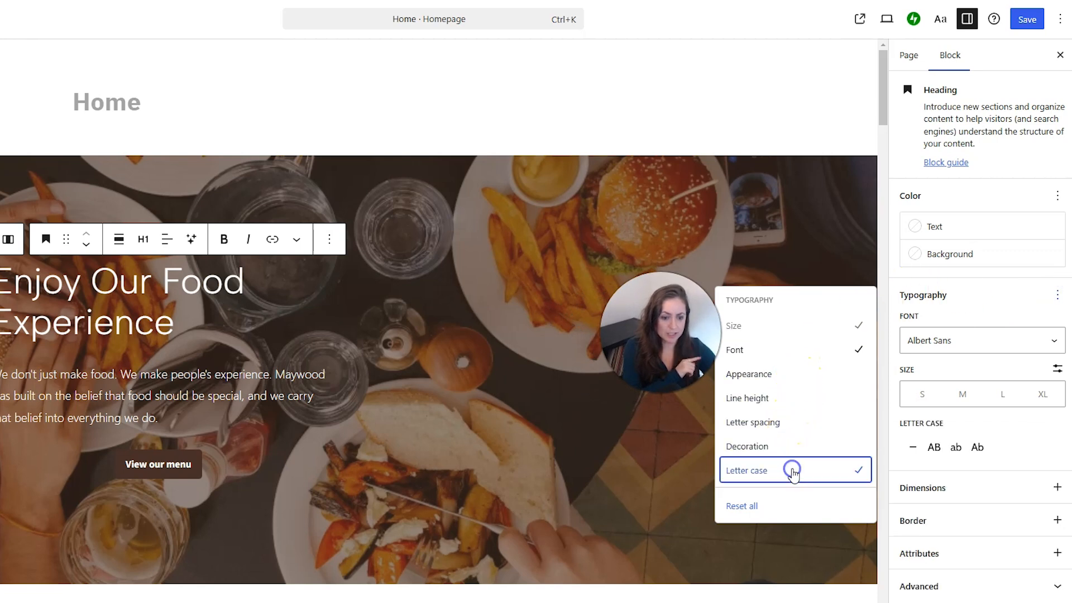
{"action": "left_click", "coordinate": [934, 449]}
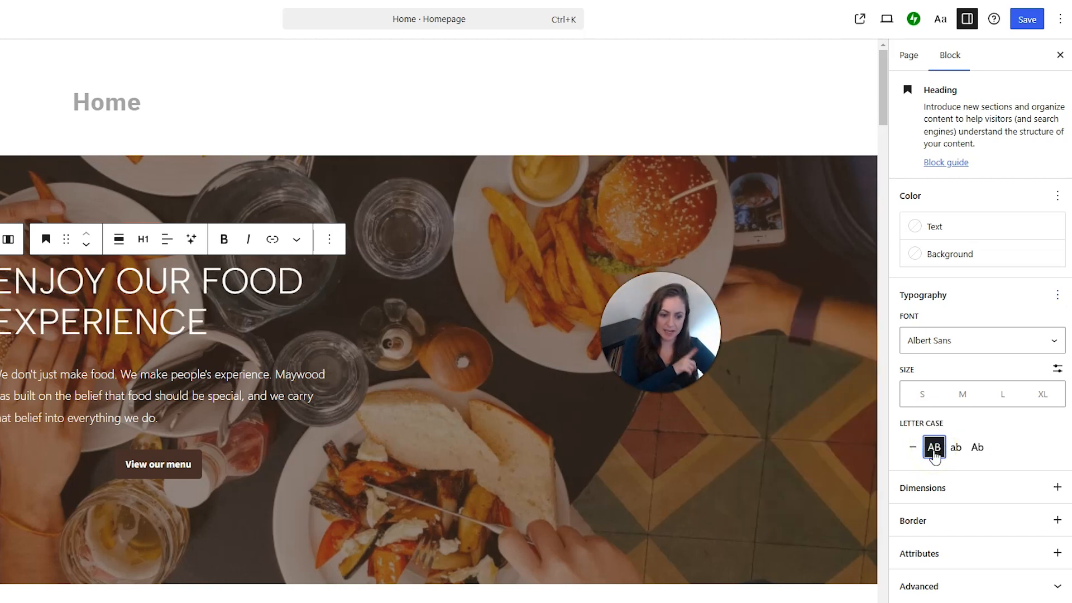
Step: Try Chivo on the uppercase hero heading and settle on Fira Sans as its font
{"action": "left_click", "coordinate": [945, 341]}
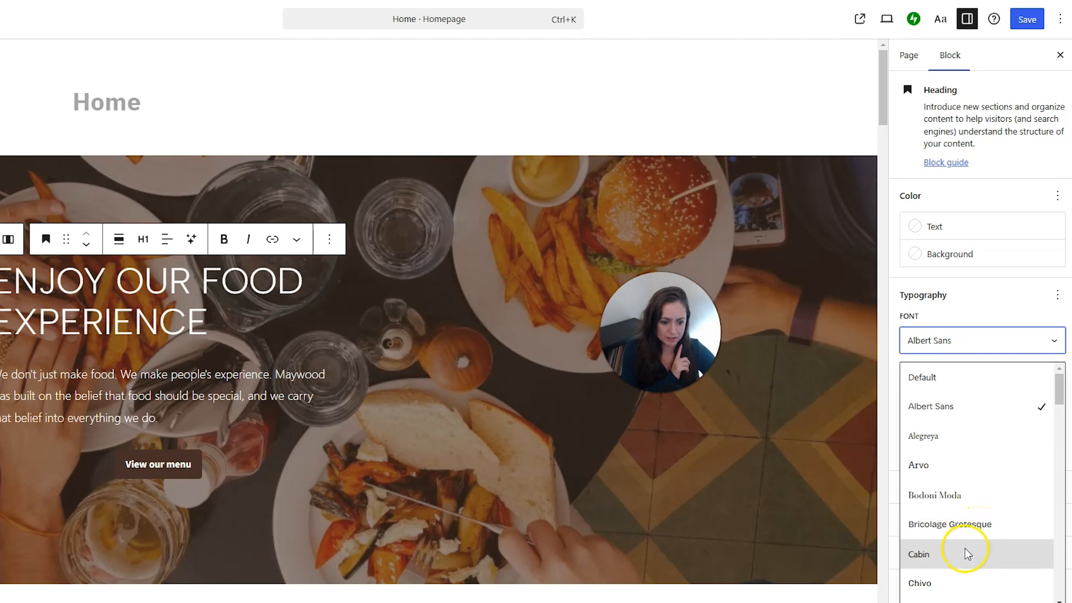
{"action": "scroll", "coordinate": [963, 546], "scroll_direction": "down", "scroll_amount": 3}
{"action": "left_click", "coordinate": [959, 448]}
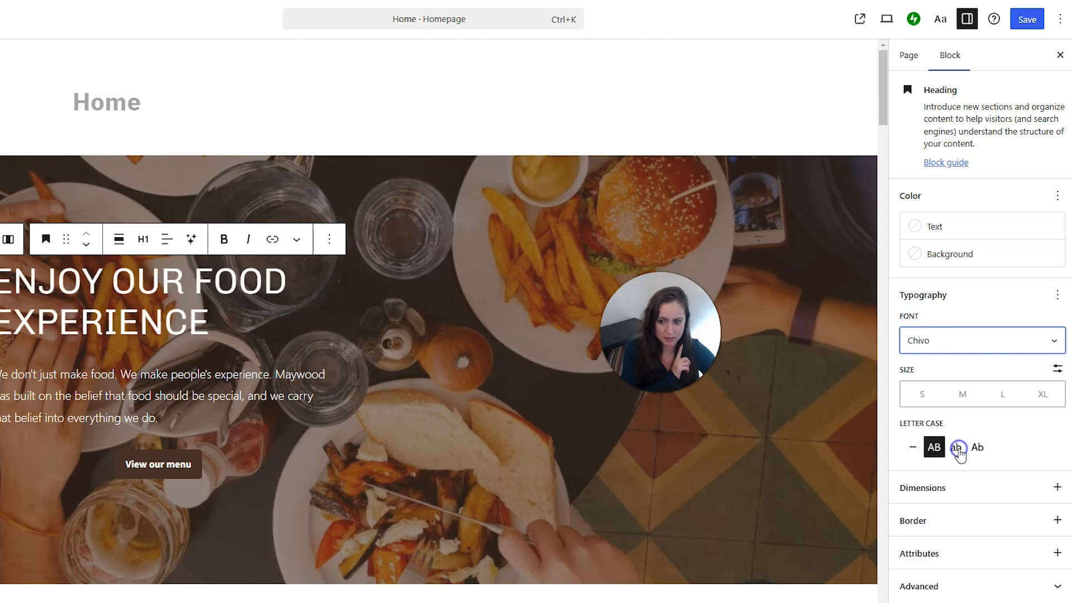
{"action": "left_click", "coordinate": [993, 342]}
{"action": "scroll", "coordinate": [996, 485], "scroll_direction": "down", "scroll_amount": 4}
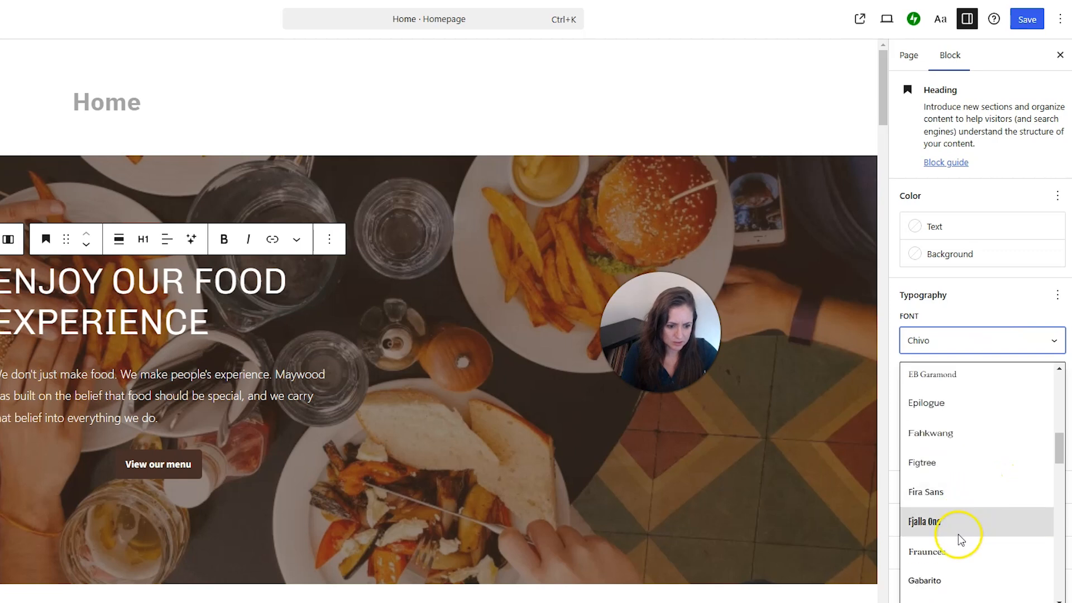
{"action": "left_click", "coordinate": [966, 496]}
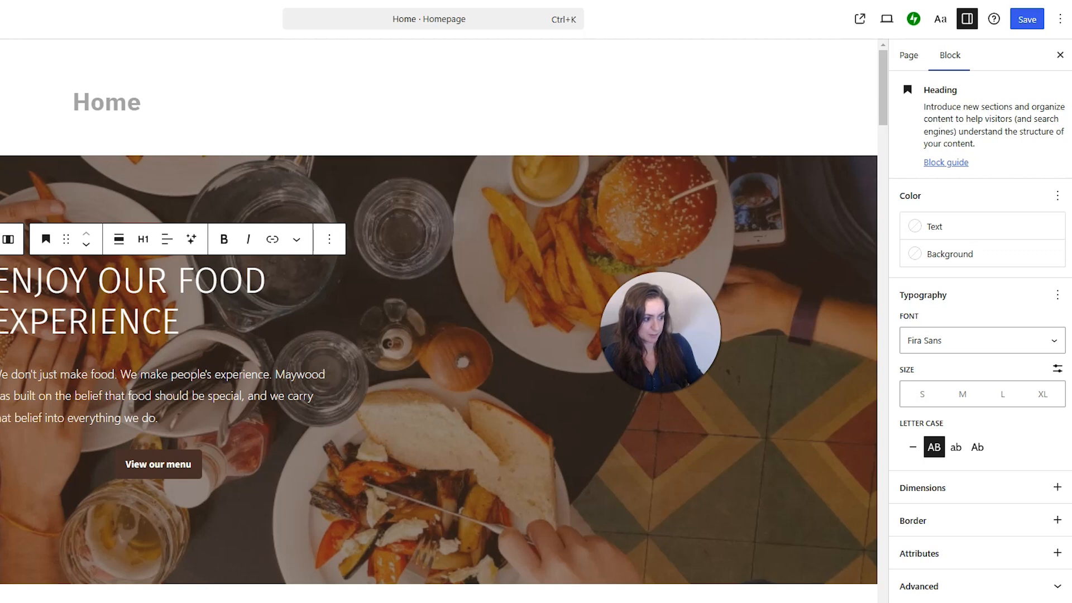
{"action": "left_click_drag", "start_coordinate": [1071, 51], "coordinate": [1071, 223]}
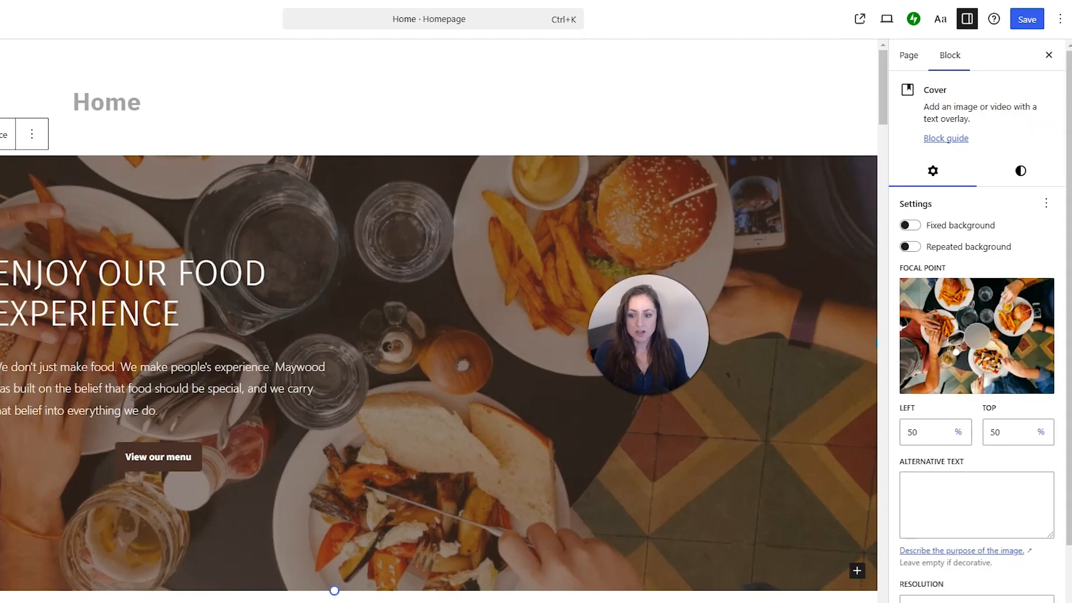
Step: Select the whole hero paragraph below the heading and add the Font option to its typography settings
{"action": "double_click", "coordinate": [176, 385]}
{"action": "triple_click", "coordinate": [175, 385]}
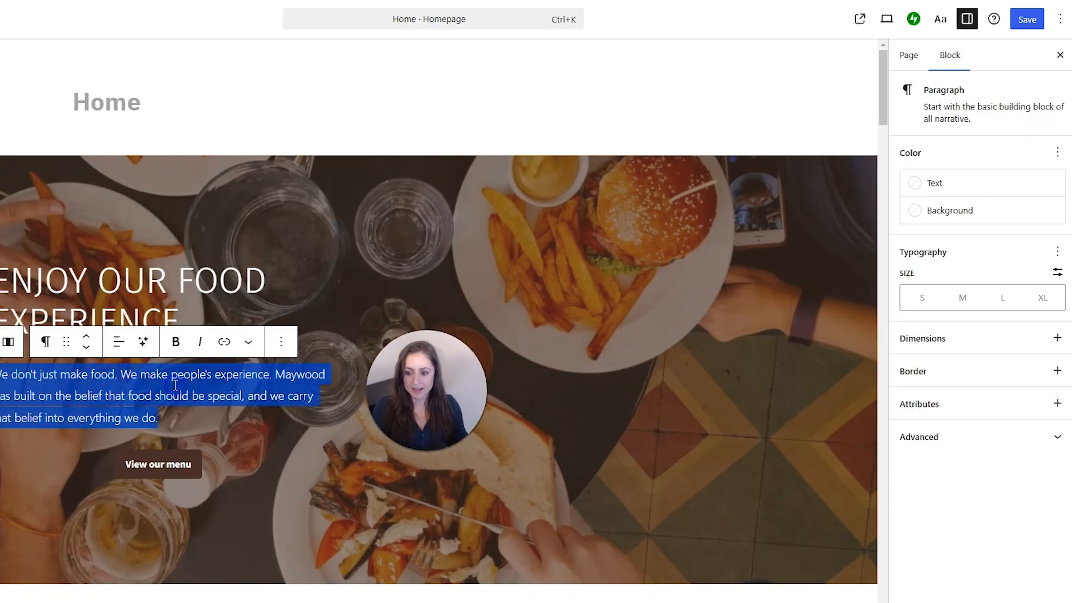
{"action": "left_click", "coordinate": [1058, 254]}
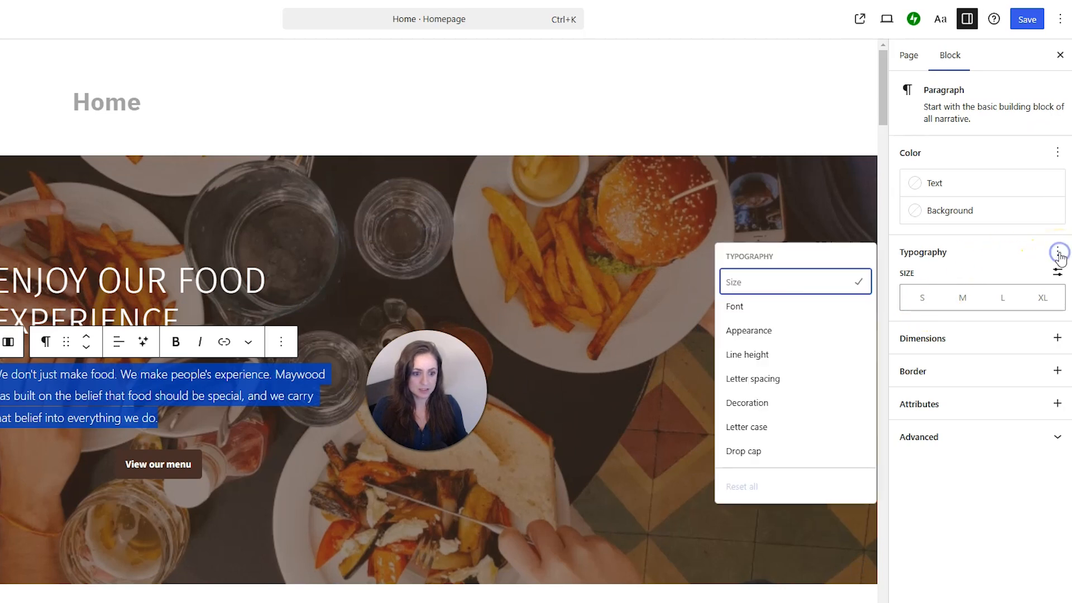
{"action": "left_click", "coordinate": [735, 310]}
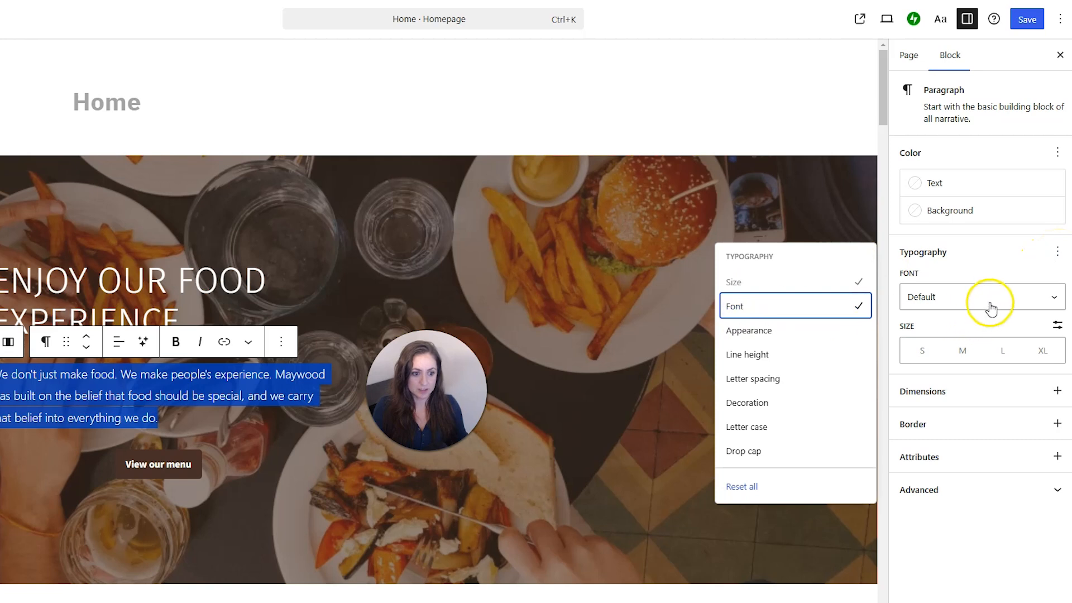
Step: Try the fonts Chivo, Figtree and Jost on the hero paragraph
{"action": "left_click", "coordinate": [990, 301]}
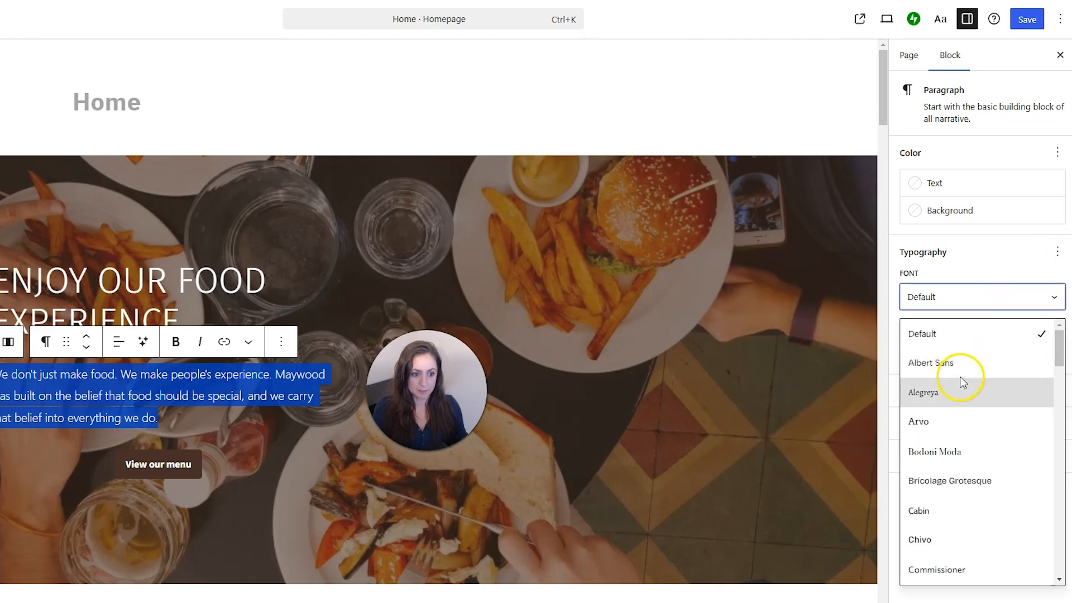
{"action": "left_click", "coordinate": [957, 539]}
{"action": "left_click", "coordinate": [1000, 304]}
{"action": "scroll", "coordinate": [966, 502], "scroll_direction": "down", "scroll_amount": 4}
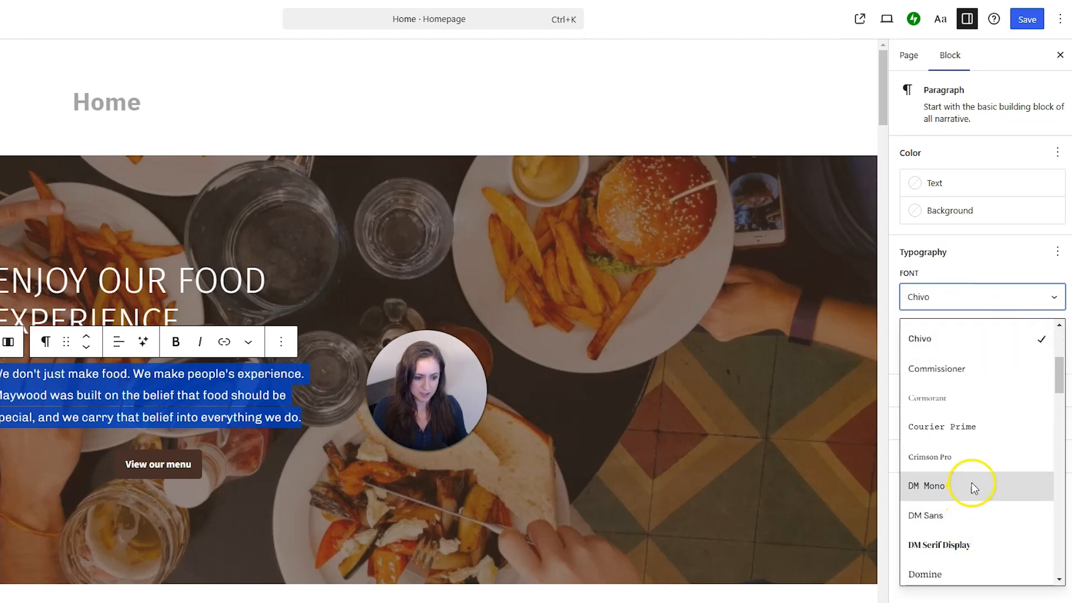
{"action": "scroll", "coordinate": [974, 487], "scroll_direction": "down", "scroll_amount": 1}
{"action": "scroll", "coordinate": [964, 511], "scroll_direction": "down", "scroll_amount": 3}
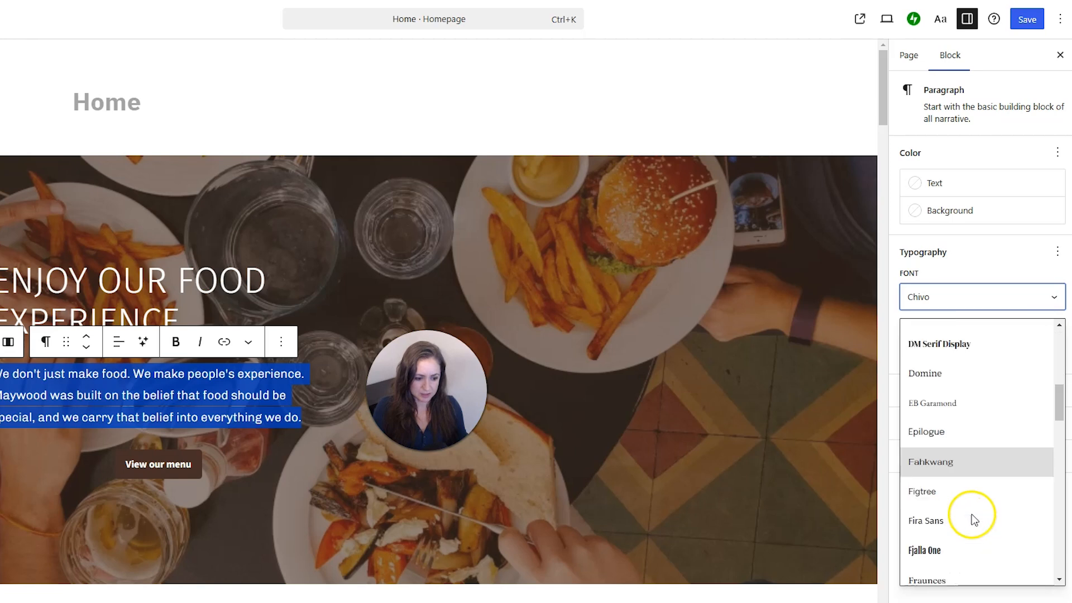
{"action": "left_click", "coordinate": [972, 500]}
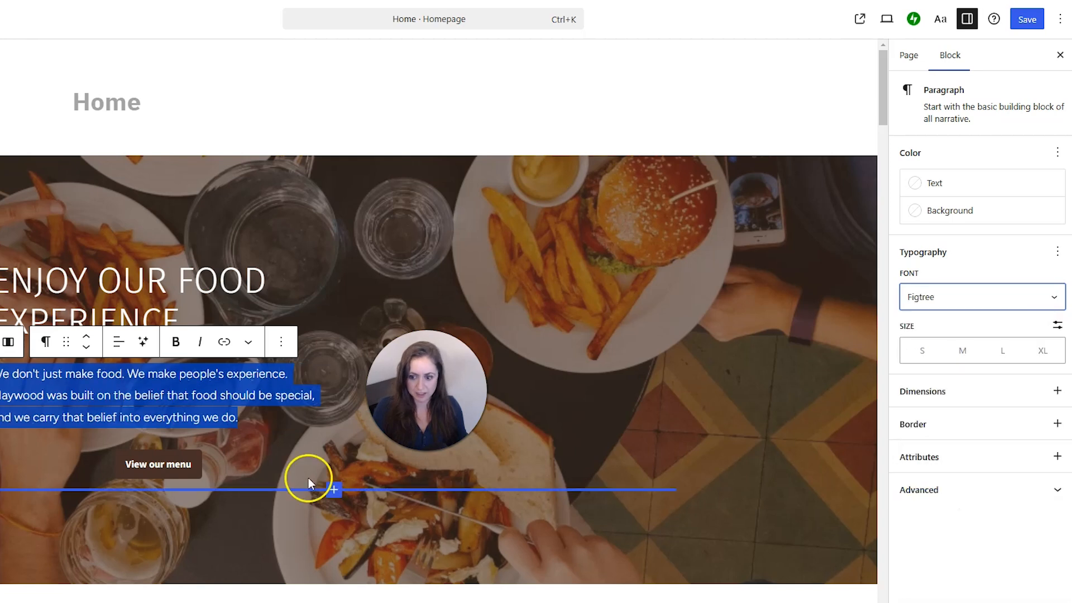
{"action": "left_click", "coordinate": [233, 299]}
{"action": "left_click", "coordinate": [542, 289]}
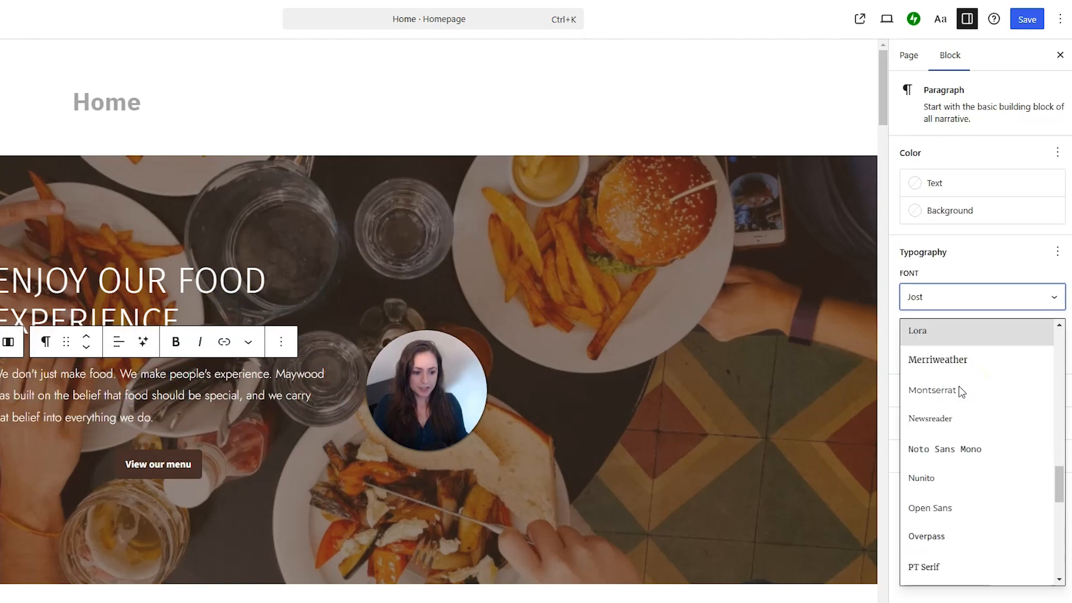
Step: Browse the remaining fonts and set the hero paragraph's font to Montserrat
{"action": "scroll", "coordinate": [960, 403], "scroll_direction": "down", "scroll_amount": 2}
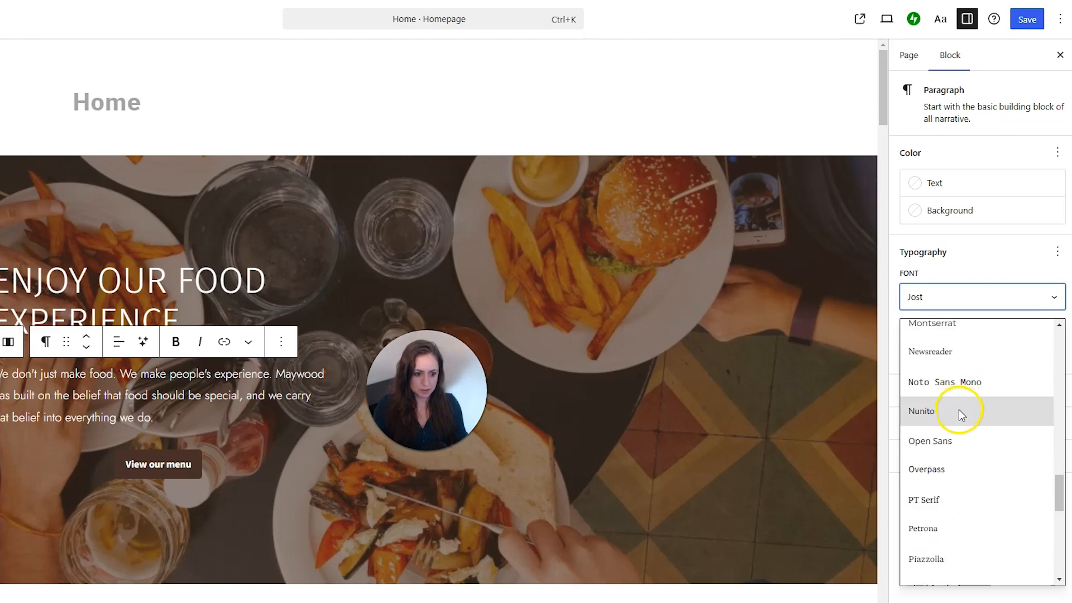
{"action": "scroll", "coordinate": [972, 431], "scroll_direction": "down", "scroll_amount": 5}
{"action": "scroll", "coordinate": [975, 437], "scroll_direction": "down", "scroll_amount": 5}
{"action": "scroll", "coordinate": [974, 436], "scroll_direction": "up", "scroll_amount": 8}
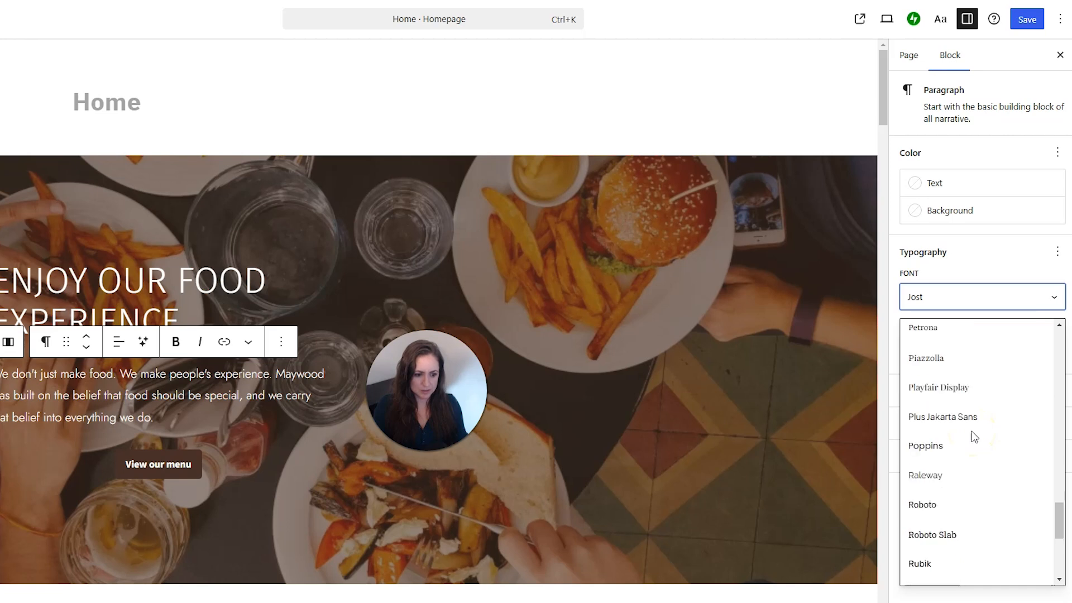
{"action": "scroll", "coordinate": [974, 436], "scroll_direction": "up", "scroll_amount": 4}
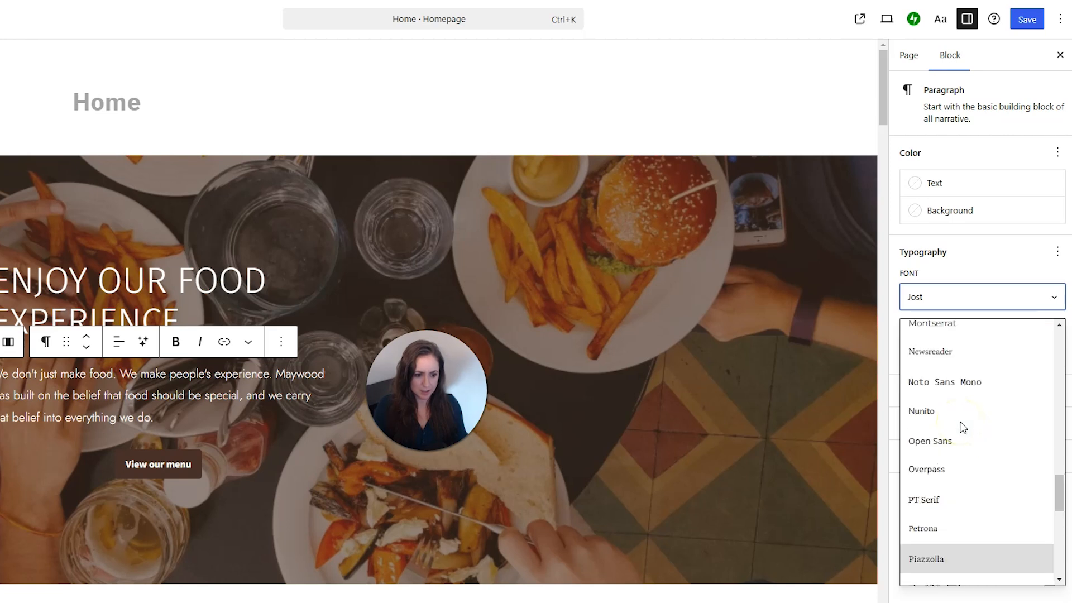
{"action": "scroll", "coordinate": [963, 427], "scroll_direction": "up", "scroll_amount": 2}
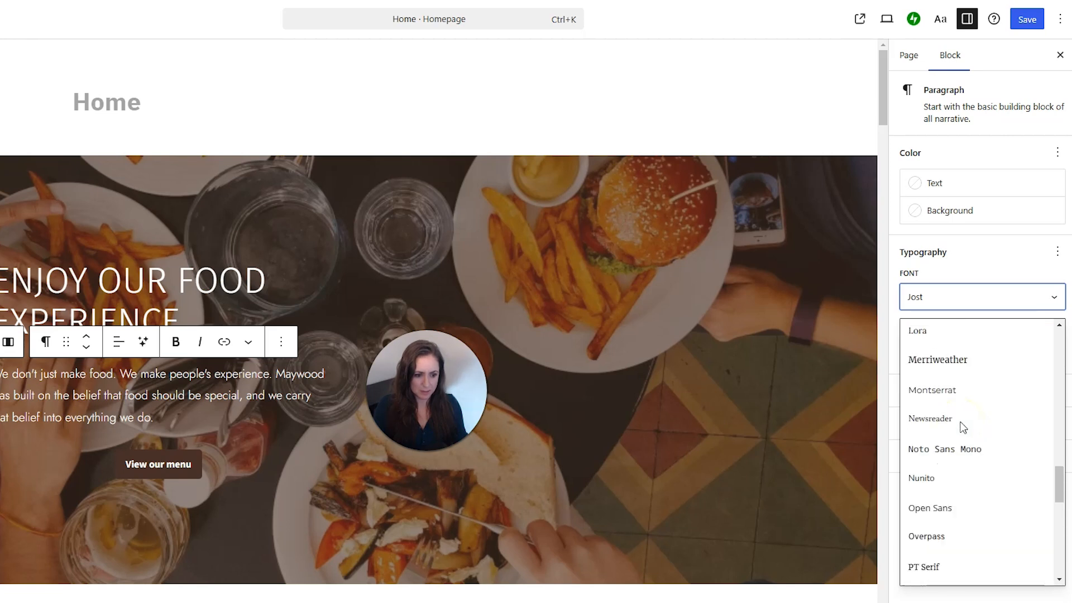
{"action": "left_click", "coordinate": [945, 391]}
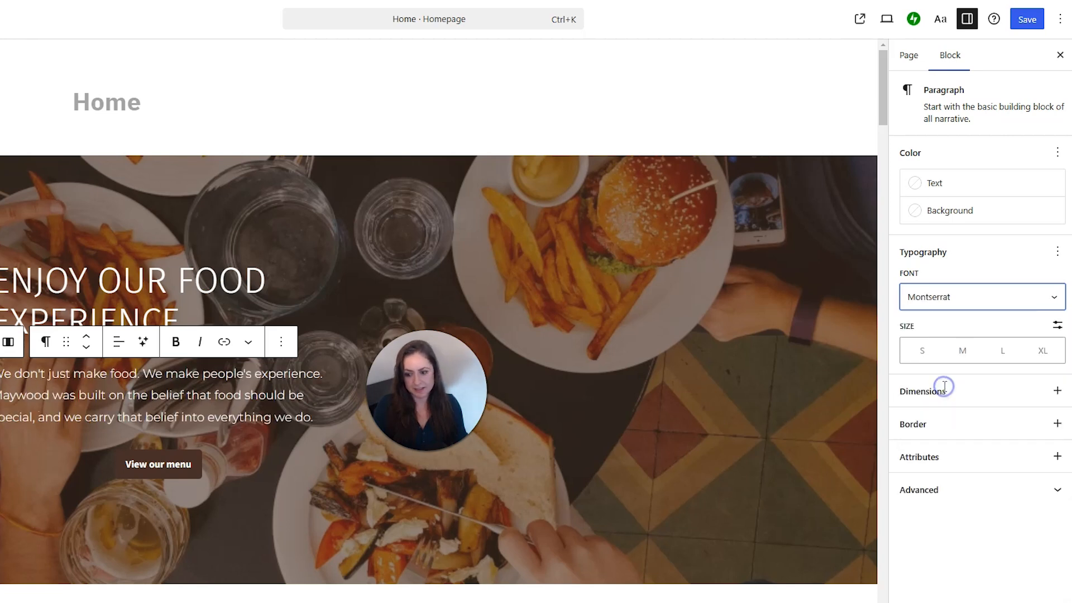
{"action": "left_click", "coordinate": [242, 422]}
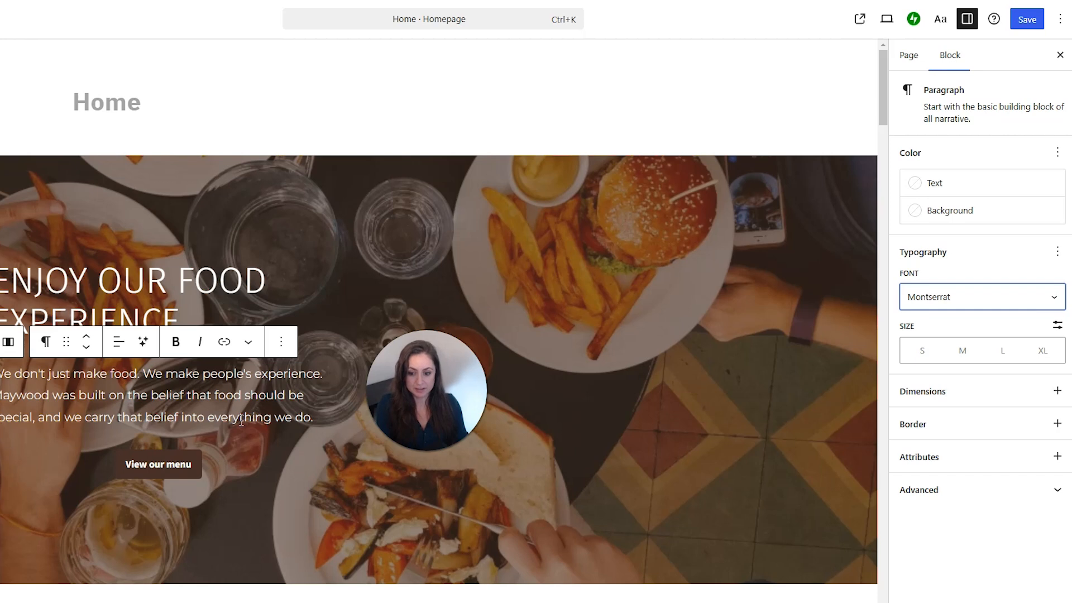
Step: Replace the hero button's label with "View Our Menu", keeping its link to /menu
{"action": "left_click", "coordinate": [199, 470]}
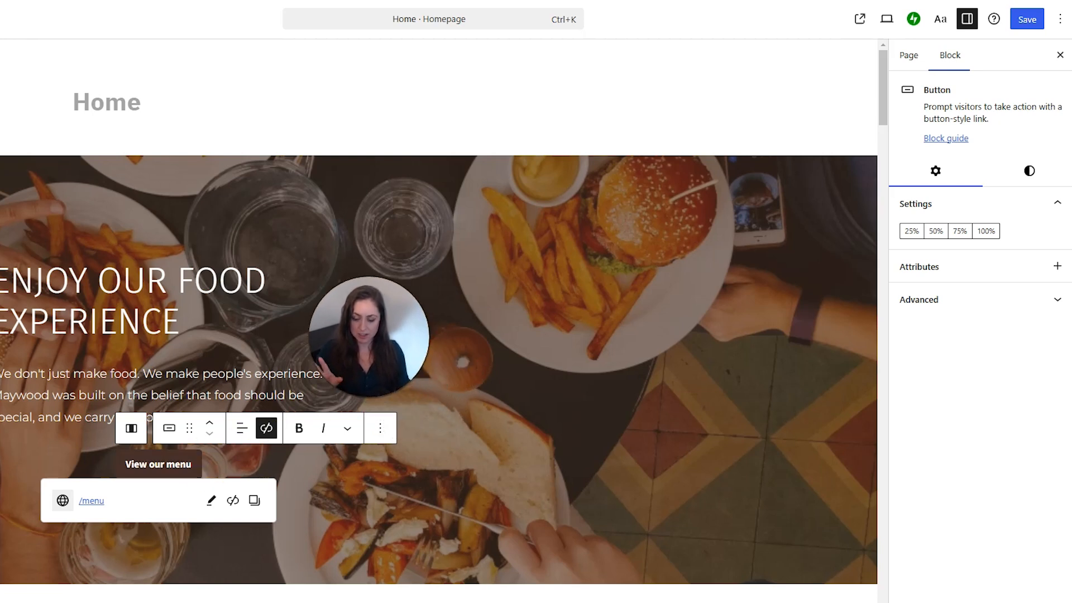
{"action": "left_click", "coordinate": [215, 508]}
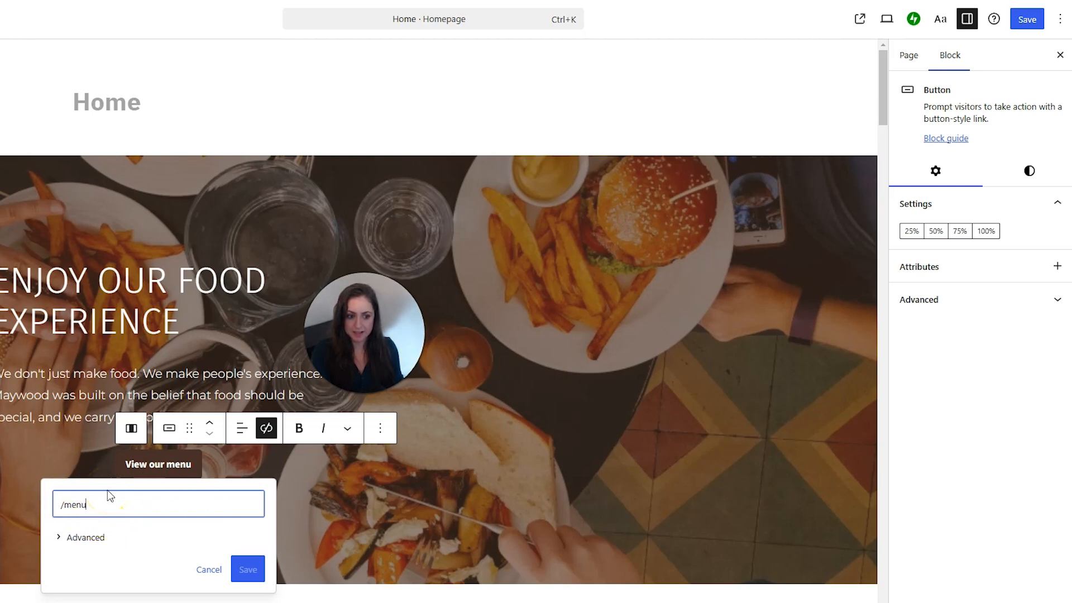
{"action": "triple_click", "coordinate": [157, 466]}
{"action": "type", "text": "Our"}
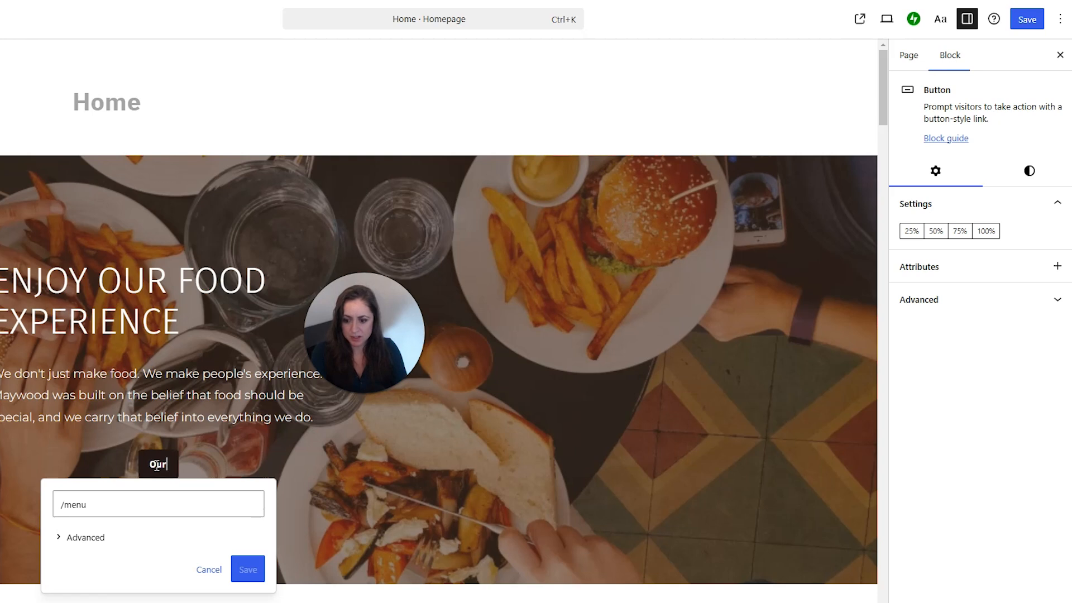
{"action": "type", "text": " Menu"}
{"action": "key", "text": "Left"}
{"action": "key", "text": "Left"}
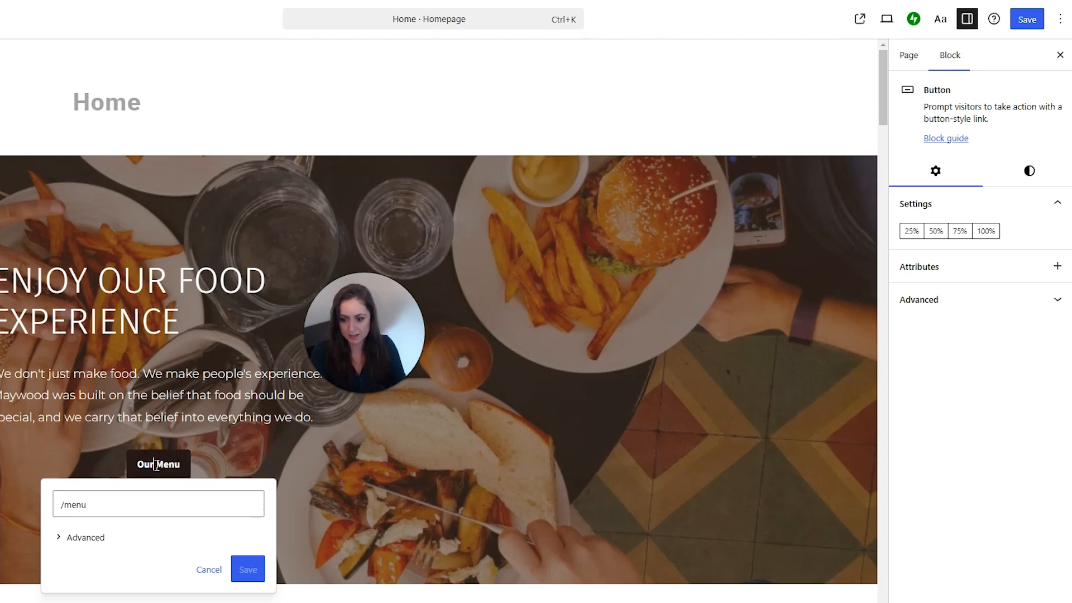
{"action": "type", "text": "View"}
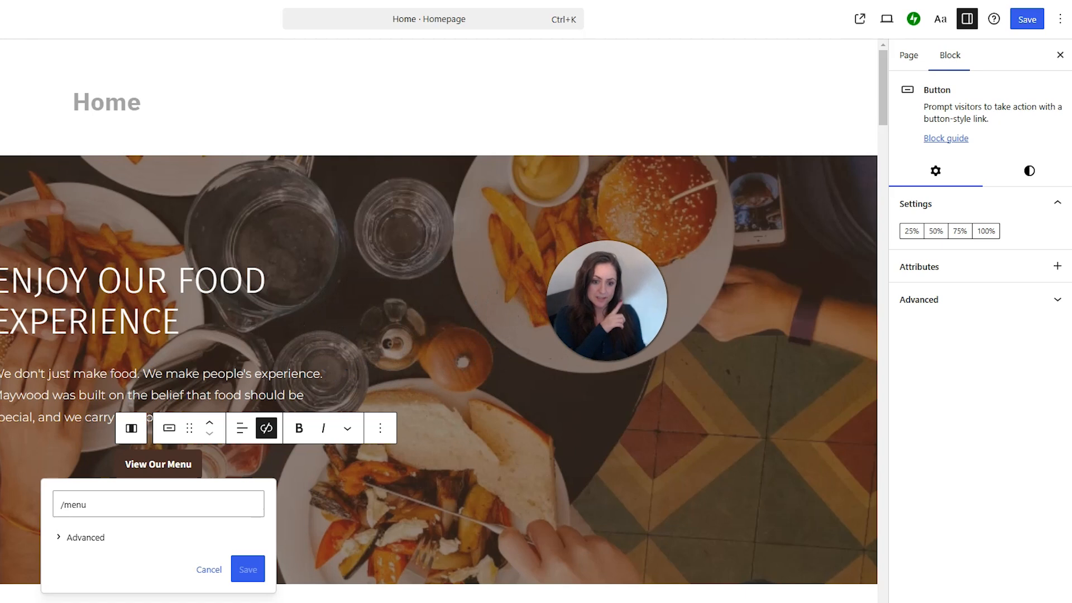
Step: Set the hero button's background to the theme's Secondary color, #86251C
{"action": "left_click", "coordinate": [1029, 171]}
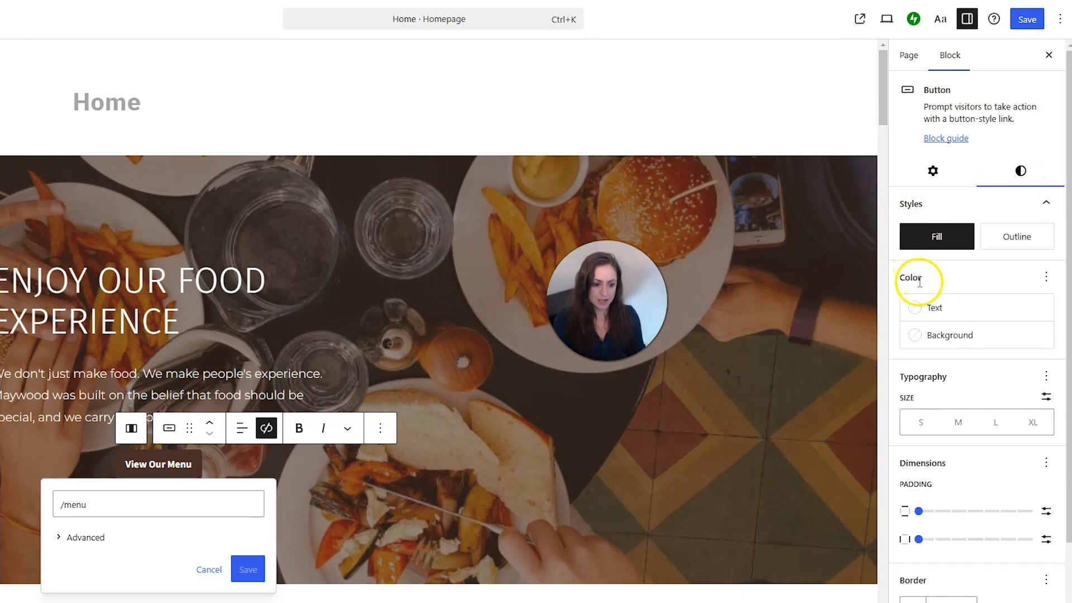
{"action": "left_click", "coordinate": [916, 335]}
{"action": "left_click", "coordinate": [748, 487]}
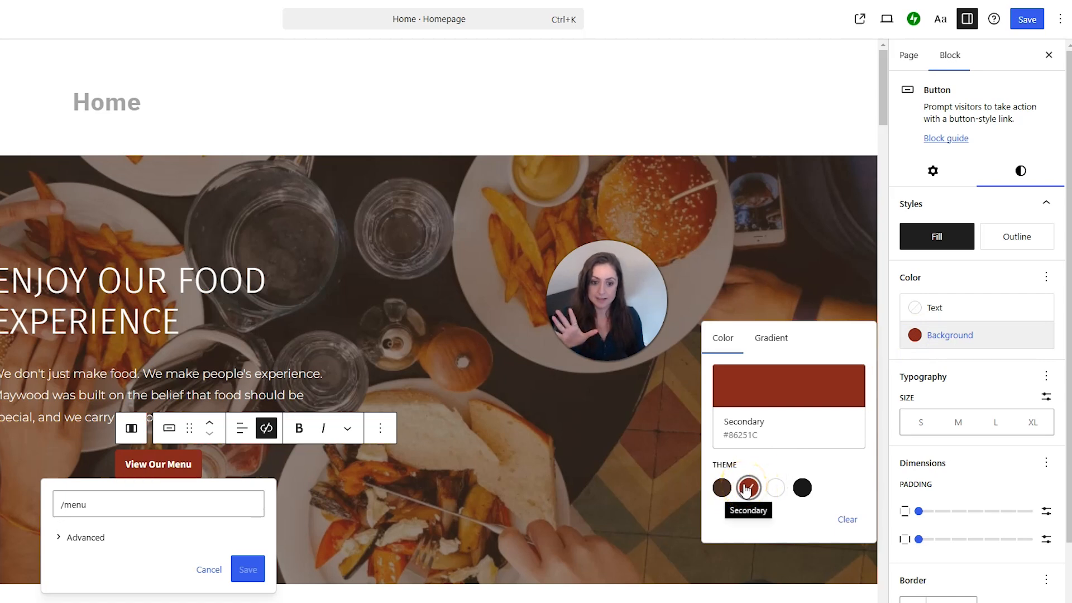
Step: Add the Font option to the hero button's typography settings and set its font to Fira Sans
{"action": "left_click", "coordinate": [1046, 377]}
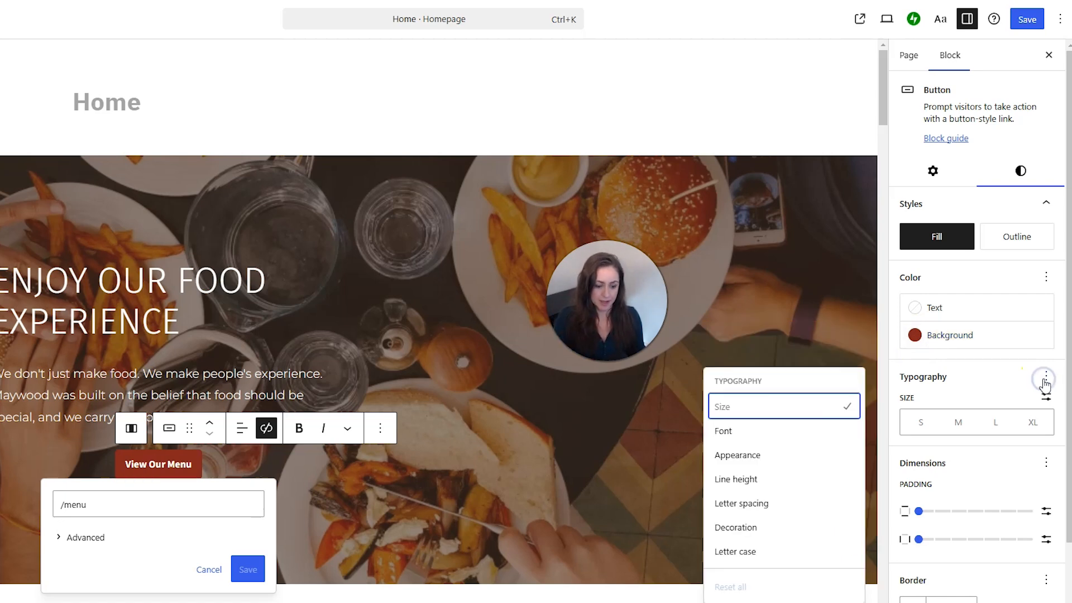
{"action": "left_click", "coordinate": [753, 433]}
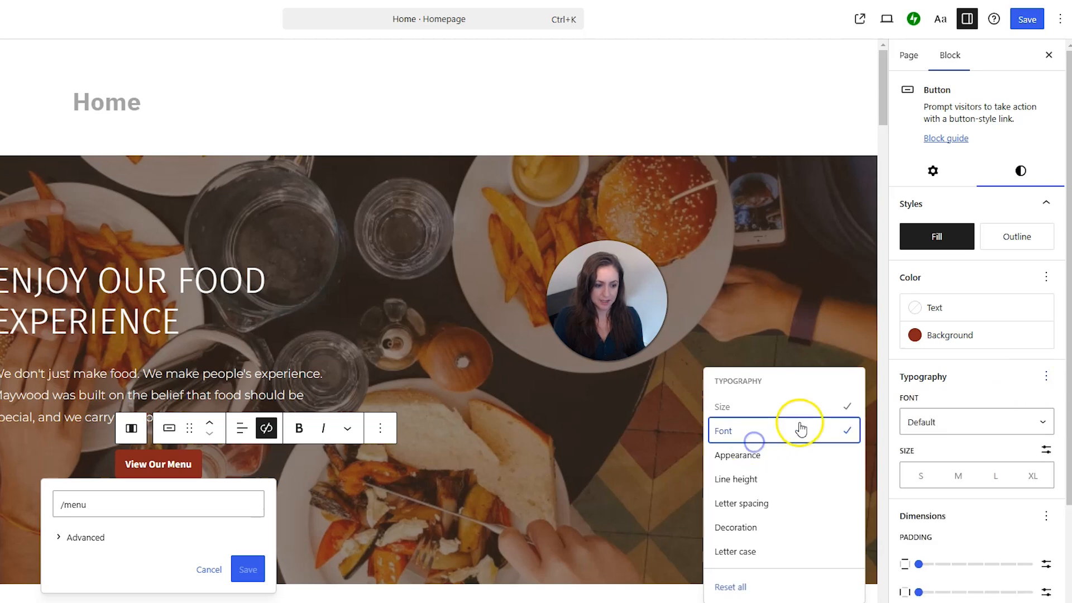
{"action": "left_click", "coordinate": [970, 427]}
{"action": "scroll", "coordinate": [955, 490], "scroll_direction": "down", "scroll_amount": 6}
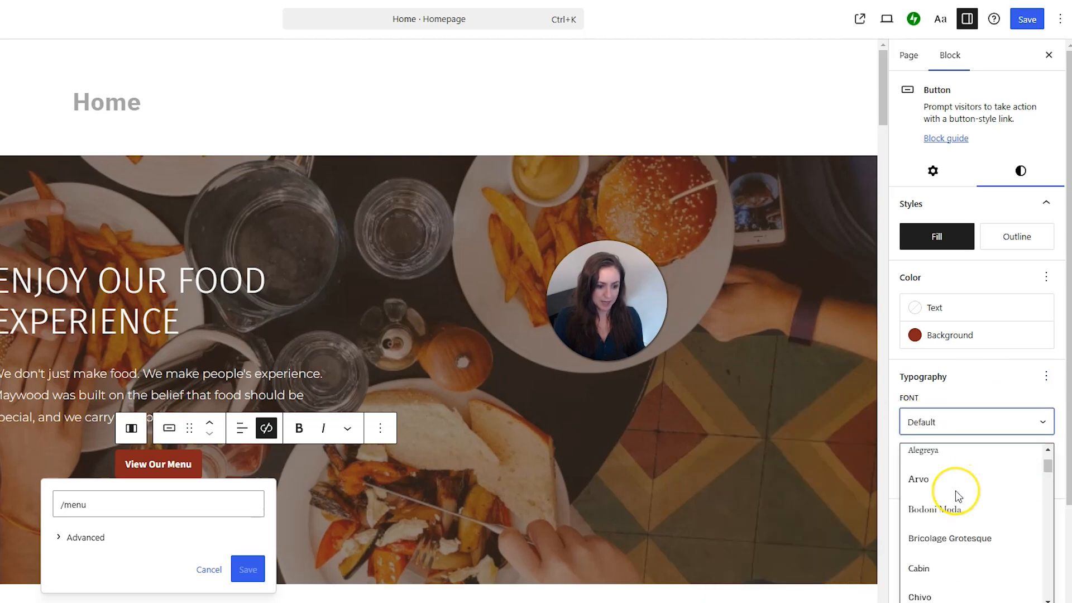
{"action": "scroll", "coordinate": [956, 490], "scroll_direction": "down", "scroll_amount": 5}
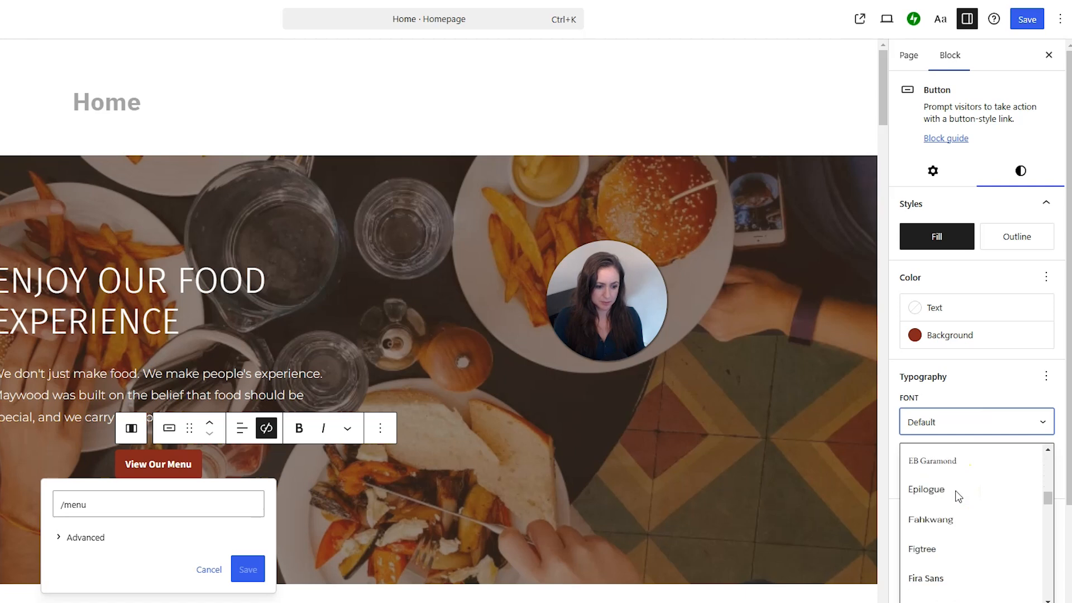
{"action": "left_click", "coordinate": [959, 576]}
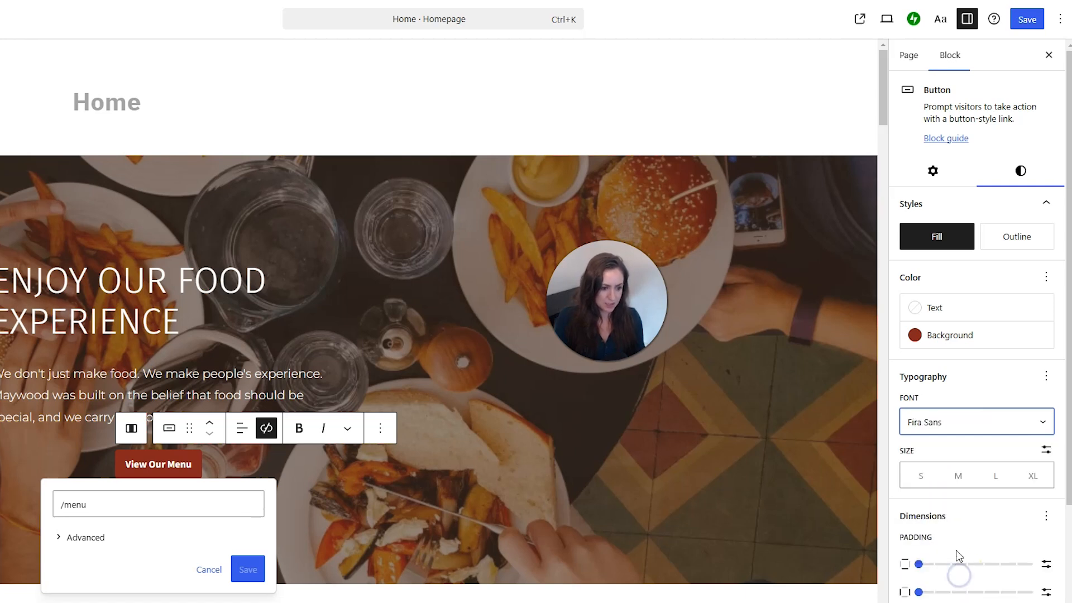
Step: Add the Letter case option to the hero button's typography settings and set the label to uppercase
{"action": "left_click", "coordinate": [1047, 377]}
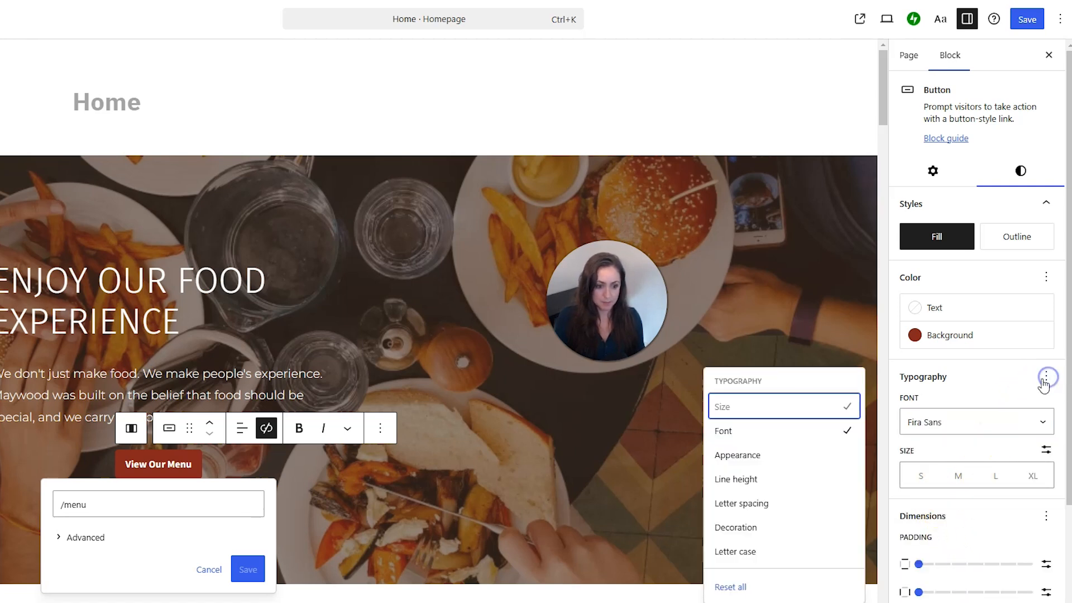
{"action": "left_click", "coordinate": [770, 550]}
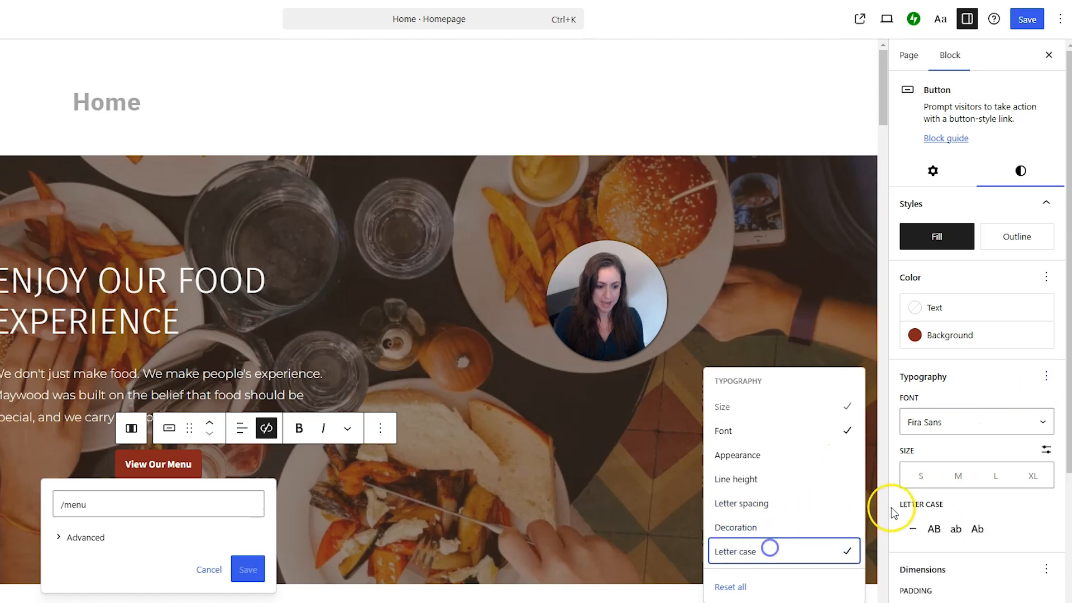
{"action": "left_click", "coordinate": [935, 529]}
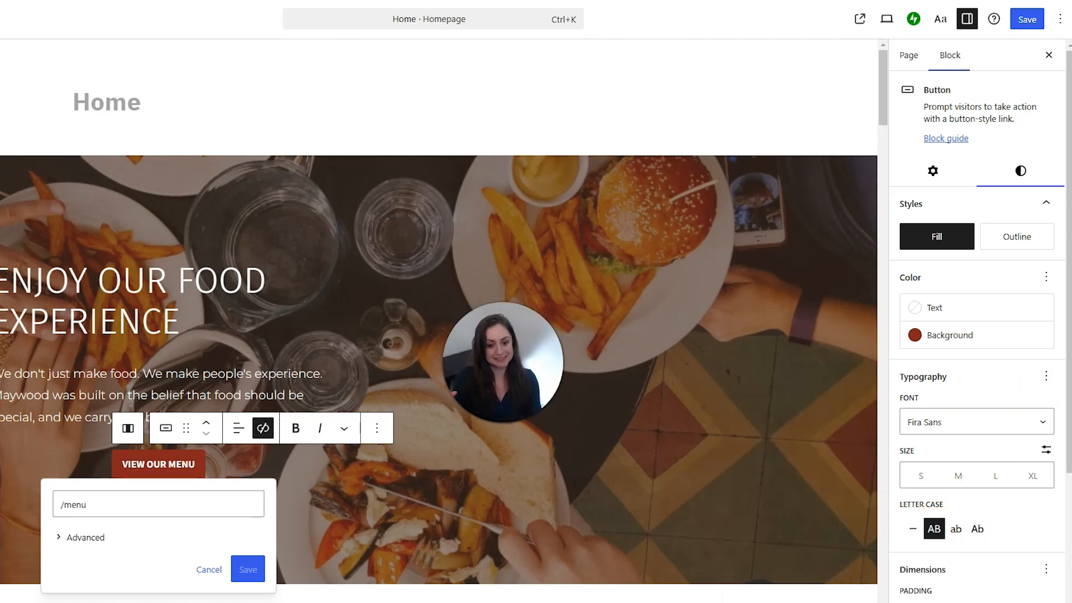
Step: Save the homepage and check the updated hero section on the site's front end
{"action": "left_click", "coordinate": [1032, 21]}
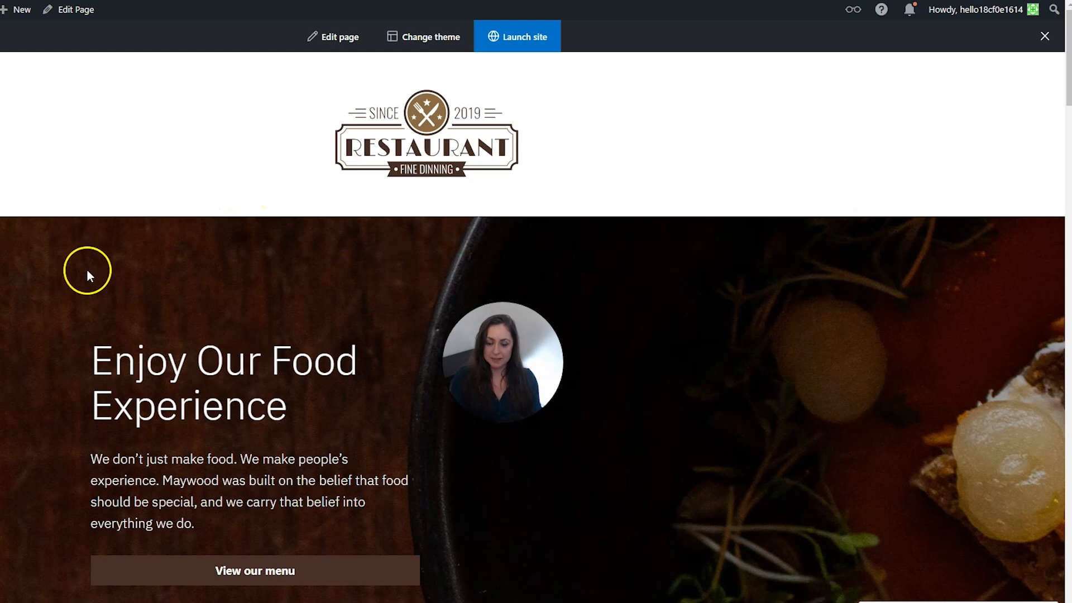
{"action": "scroll", "coordinate": [135, 289], "scroll_direction": "down", "scroll_amount": 1}
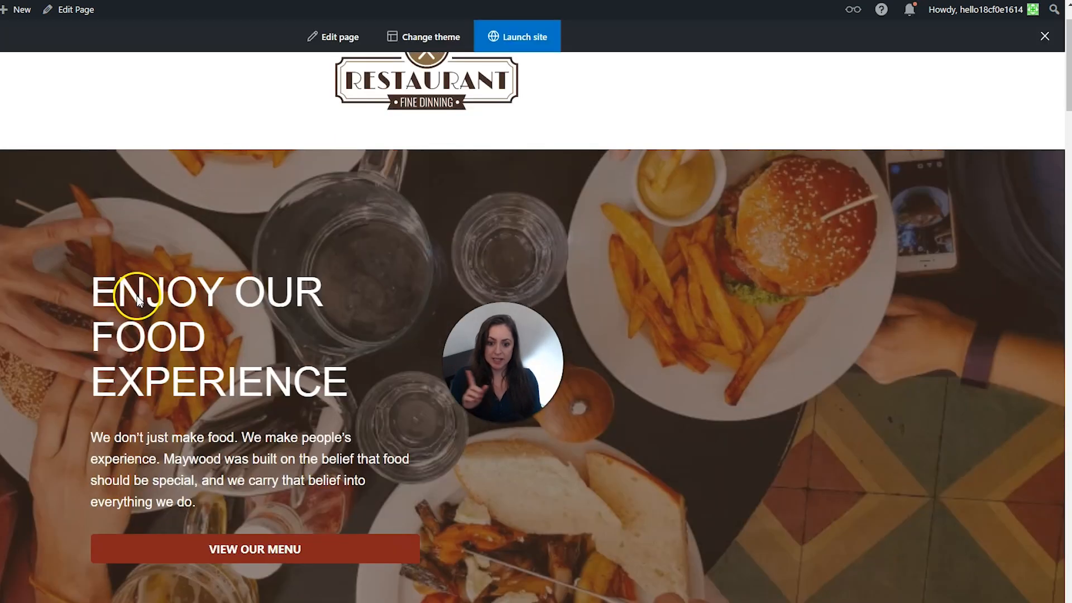
{"action": "scroll", "coordinate": [137, 299], "scroll_direction": "up", "scroll_amount": 1}
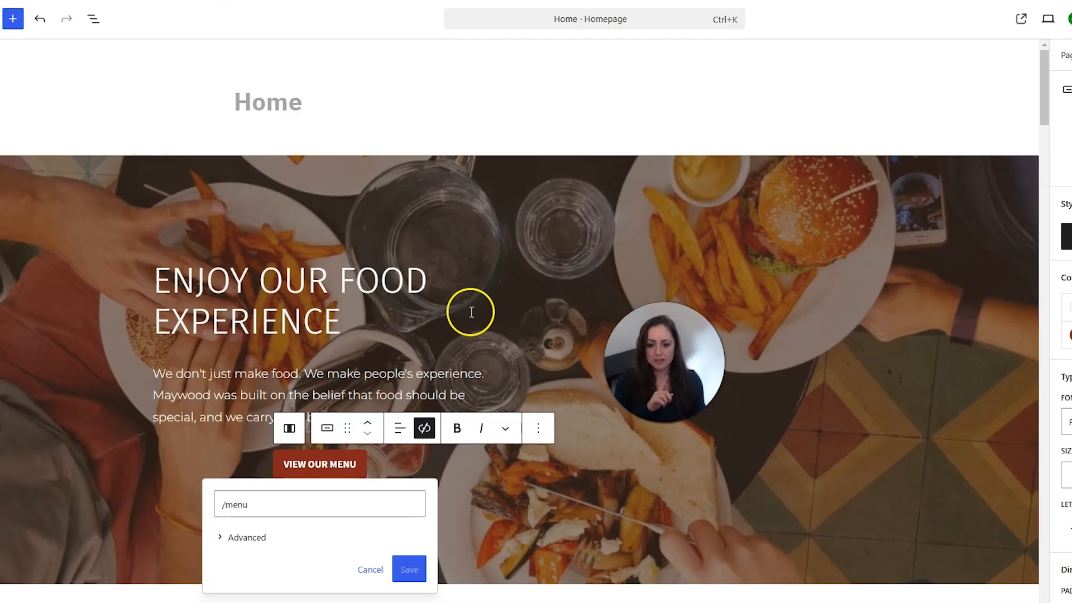
Step: Leave the hero button and view the "Welcome to Maywood" story section below the hero
{"action": "scroll", "coordinate": [471, 312], "scroll_direction": "down", "scroll_amount": 1}
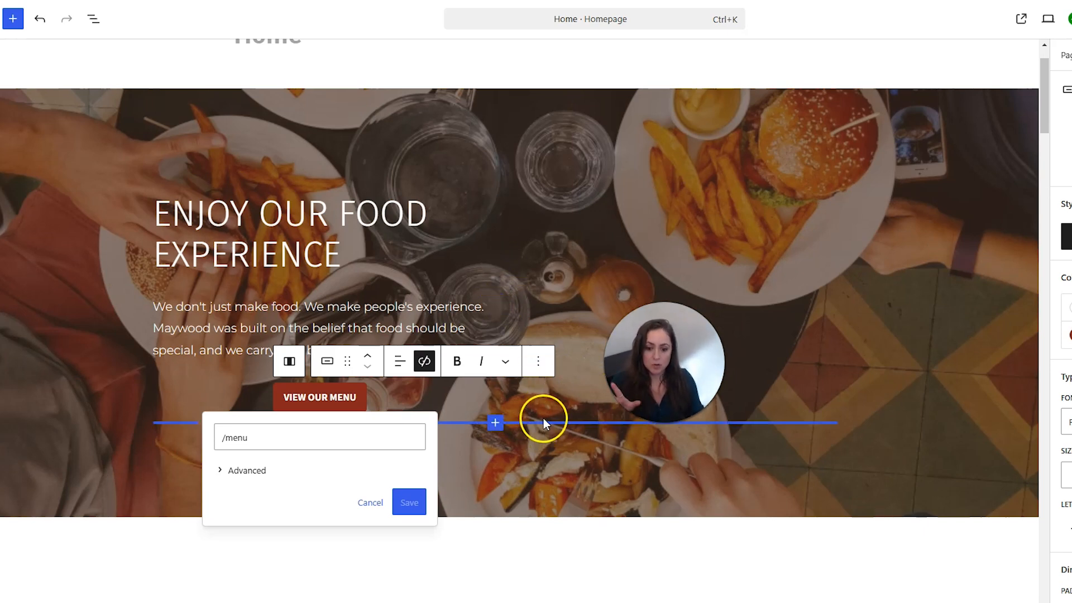
{"action": "left_click", "coordinate": [302, 560]}
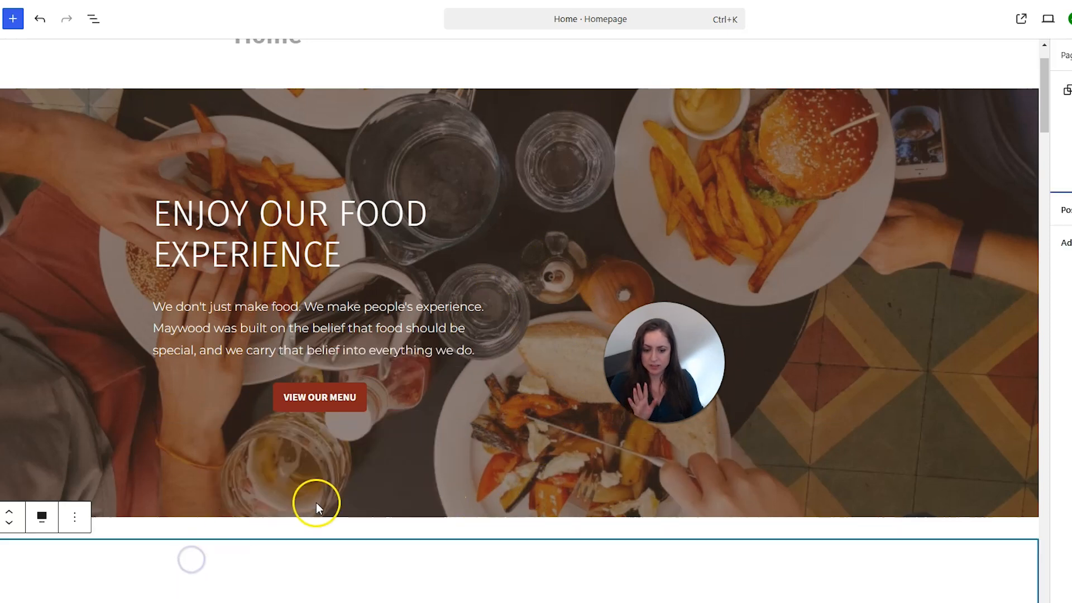
{"action": "scroll", "coordinate": [396, 471], "scroll_direction": "down", "scroll_amount": 5}
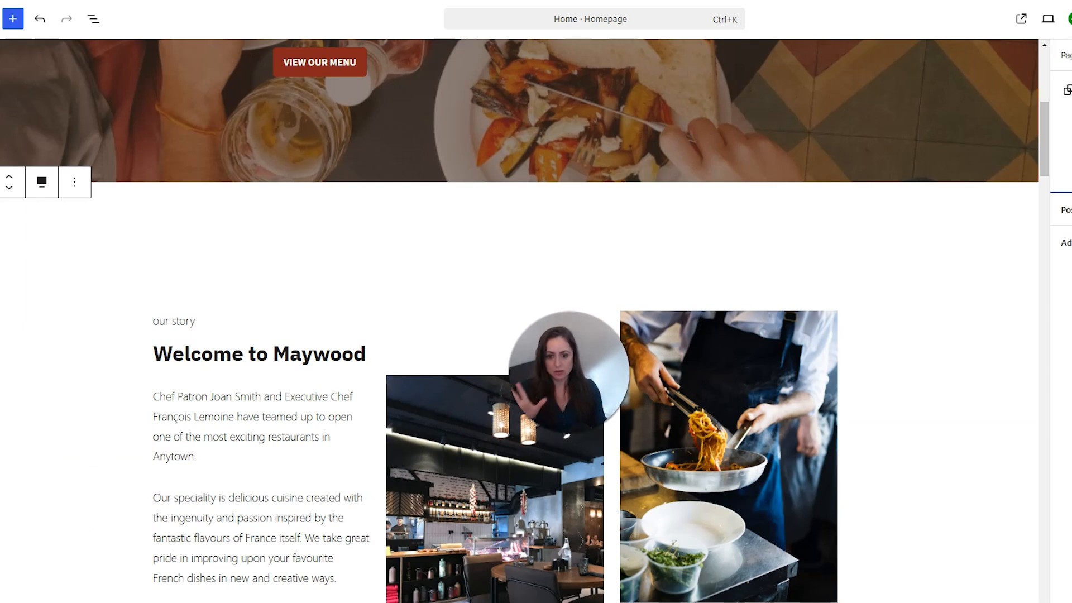
Step: Insert a heading reading "test" between the two paragraphs of the "Welcome to Maywood" story section
{"action": "left_click", "coordinate": [175, 433]}
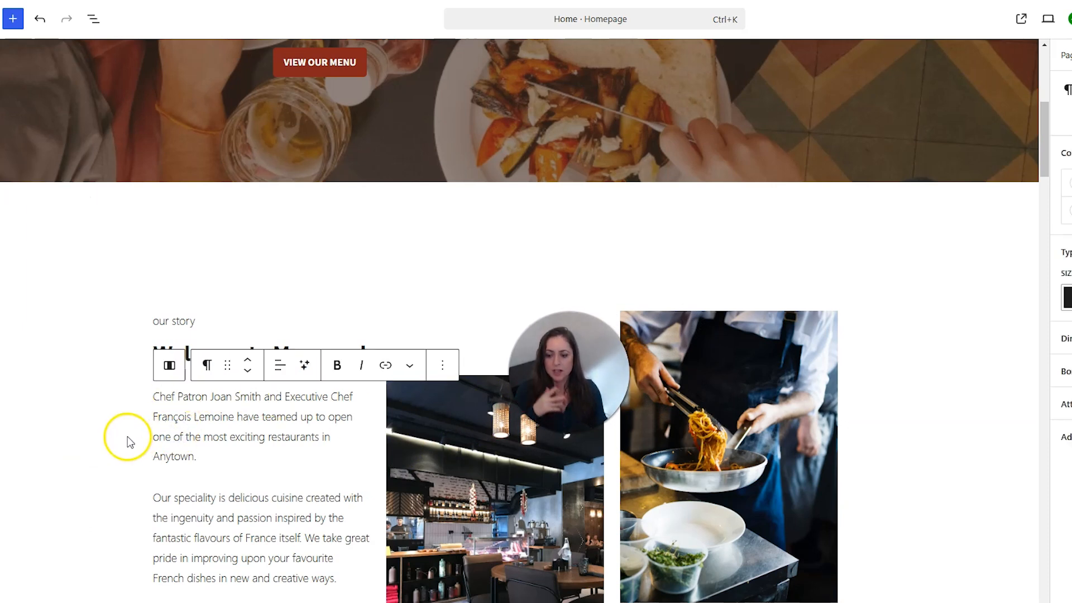
{"action": "scroll", "coordinate": [128, 435], "scroll_direction": "down", "scroll_amount": 1}
{"action": "mouse_move", "coordinate": [162, 411]}
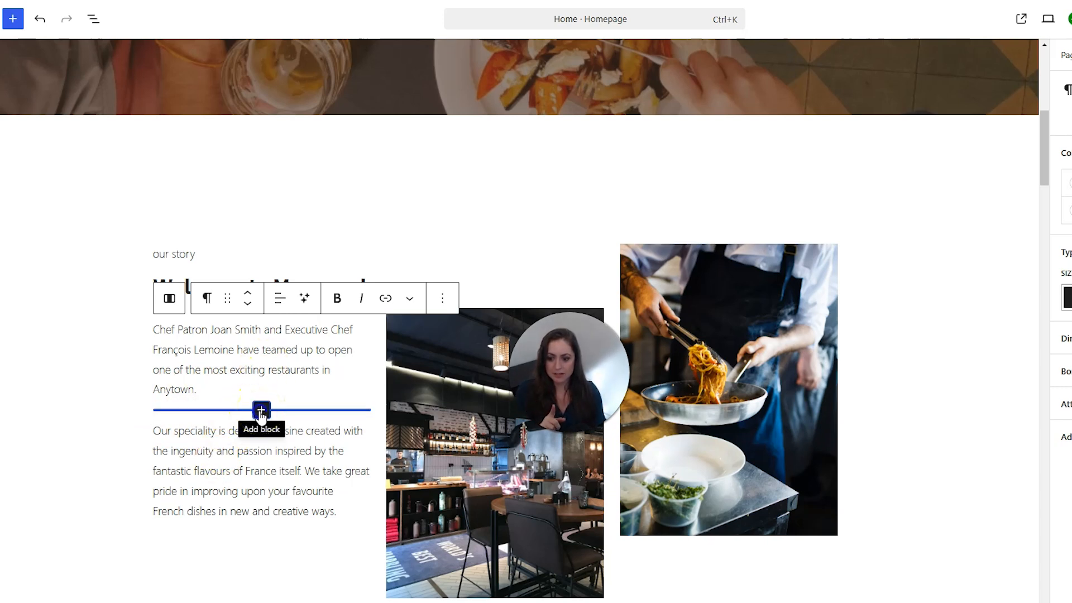
{"action": "left_click", "coordinate": [261, 412]}
{"action": "scroll", "coordinate": [134, 408], "scroll_direction": "down", "scroll_amount": 1}
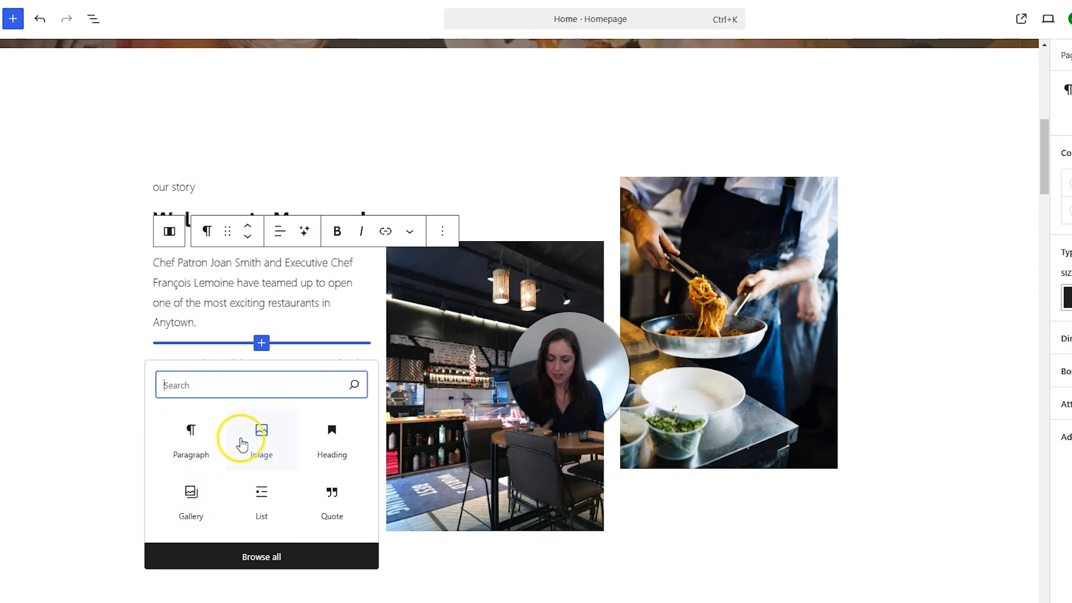
{"action": "left_click", "coordinate": [333, 445]}
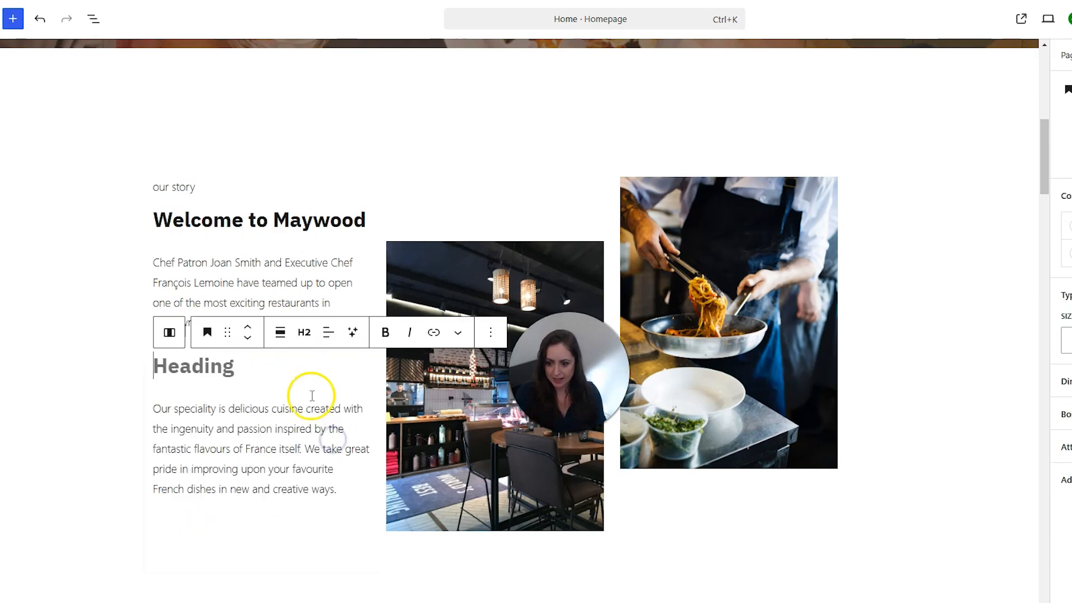
{"action": "type", "text": "test"}
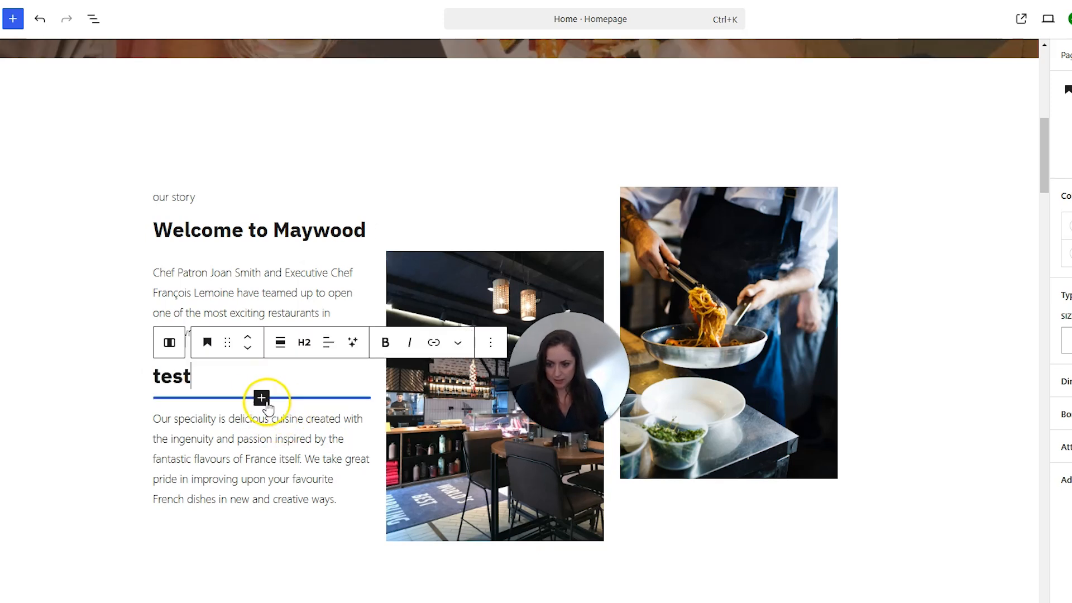
Step: Insert an image block below the "test" heading using the shared-meal photo from the Media Library
{"action": "left_click", "coordinate": [262, 399]}
{"action": "left_click", "coordinate": [335, 508]}
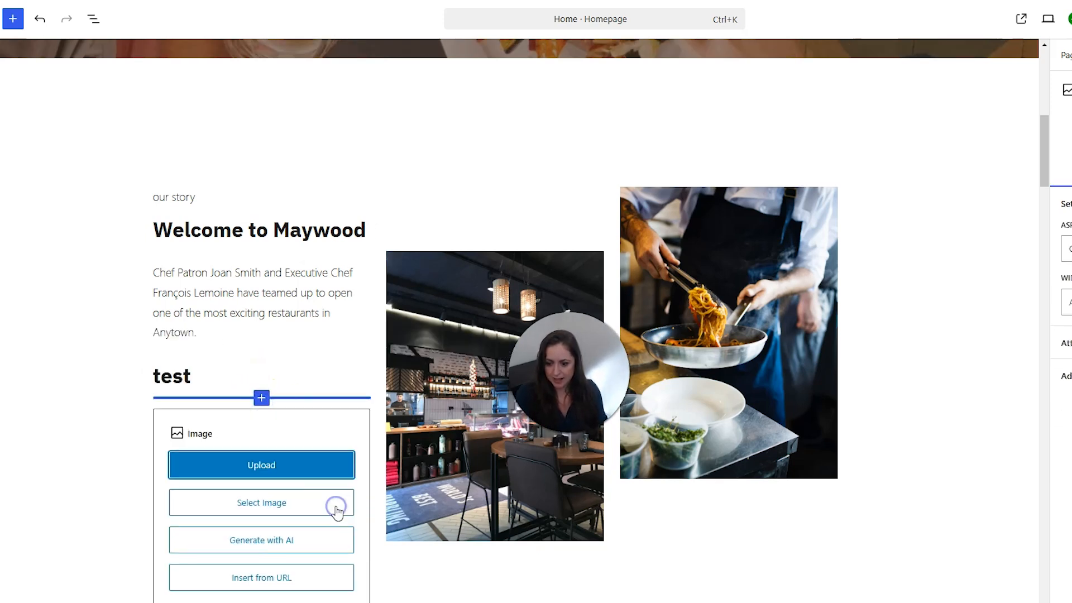
{"action": "left_click", "coordinate": [274, 505]}
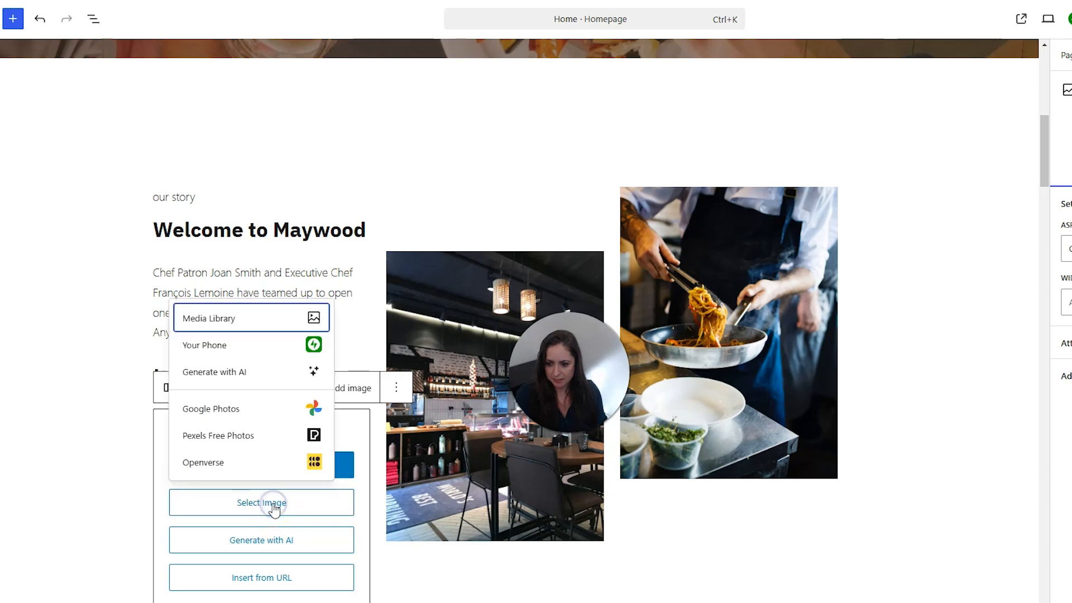
{"action": "left_click", "coordinate": [223, 311]}
{"action": "left_click", "coordinate": [210, 254]}
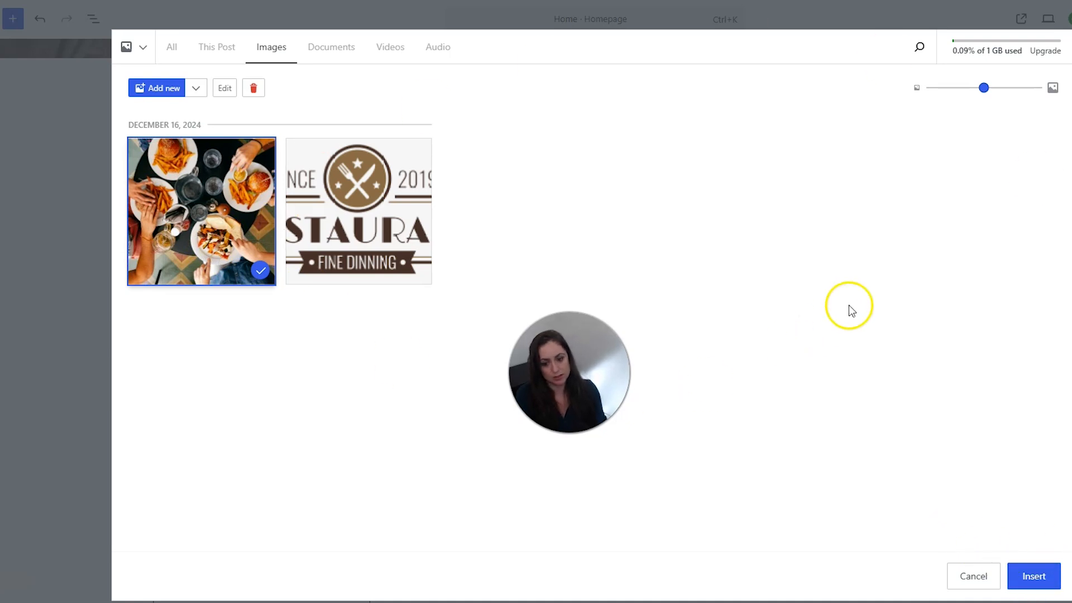
{"action": "left_click", "coordinate": [1034, 576]}
{"action": "scroll", "coordinate": [152, 444], "scroll_direction": "down", "scroll_amount": 1}
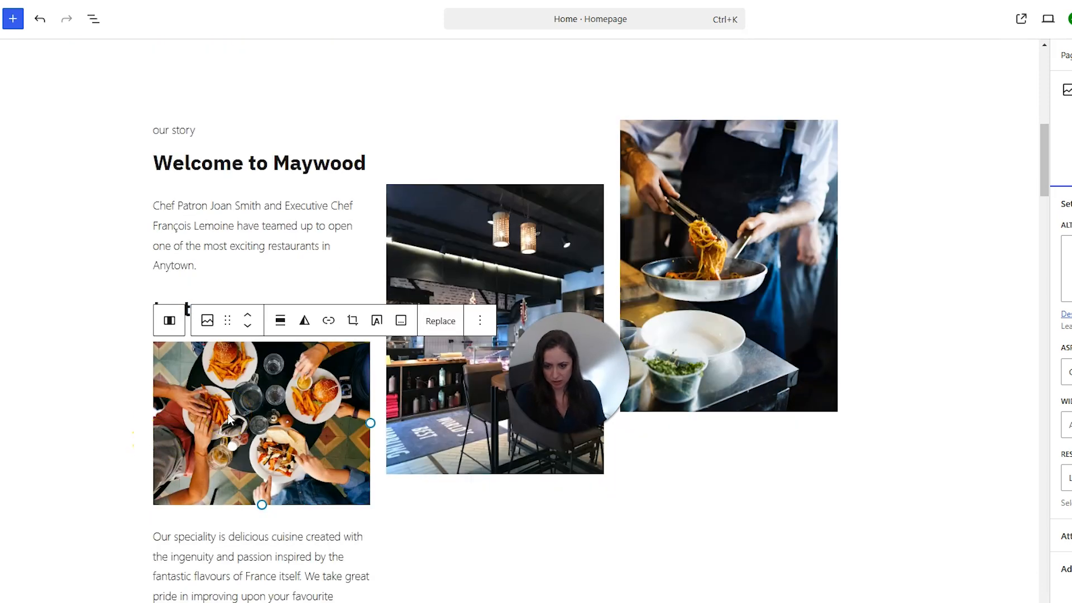
Step: Delete the inserted meal image and the "test" heading from the story section
{"action": "left_click", "coordinate": [480, 321]}
{"action": "scroll", "coordinate": [509, 271], "scroll_direction": "down", "scroll_amount": 1}
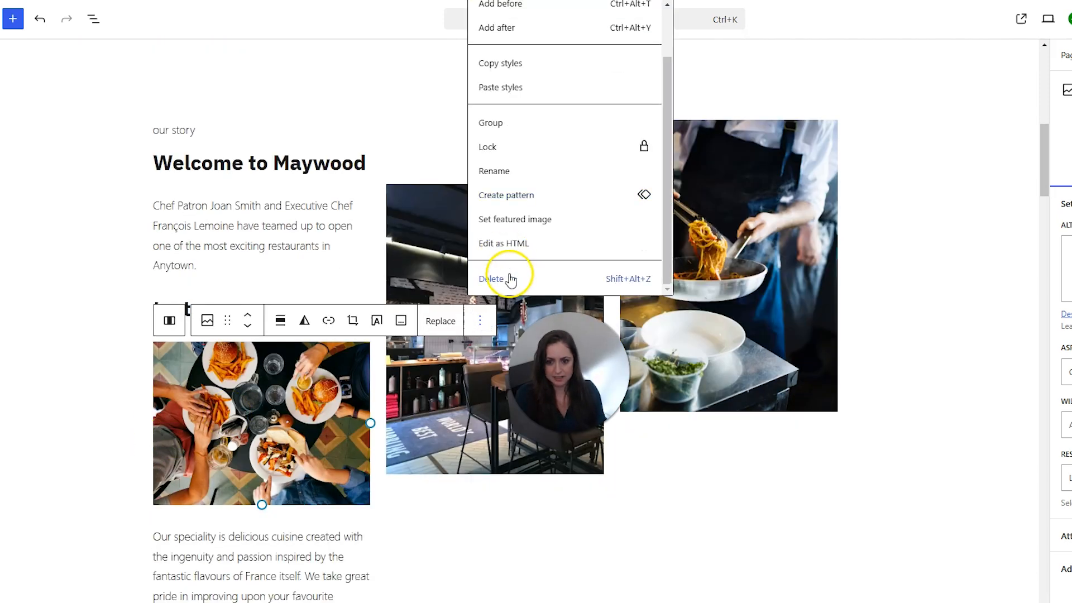
{"action": "left_click", "coordinate": [510, 280]}
{"action": "left_click", "coordinate": [220, 313]}
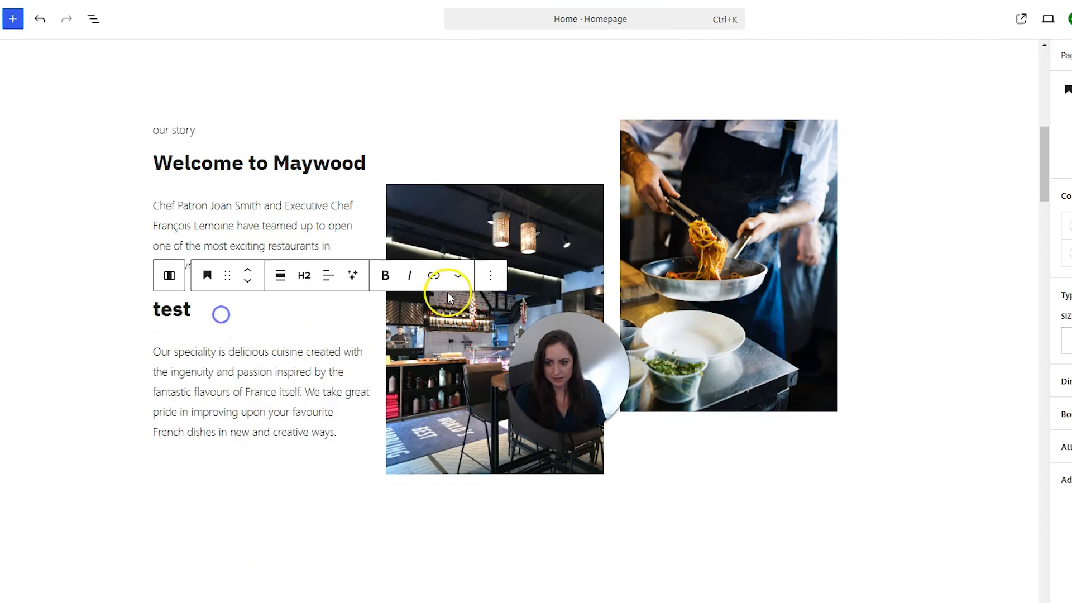
{"action": "left_click", "coordinate": [489, 276]}
{"action": "left_click", "coordinate": [516, 602]}
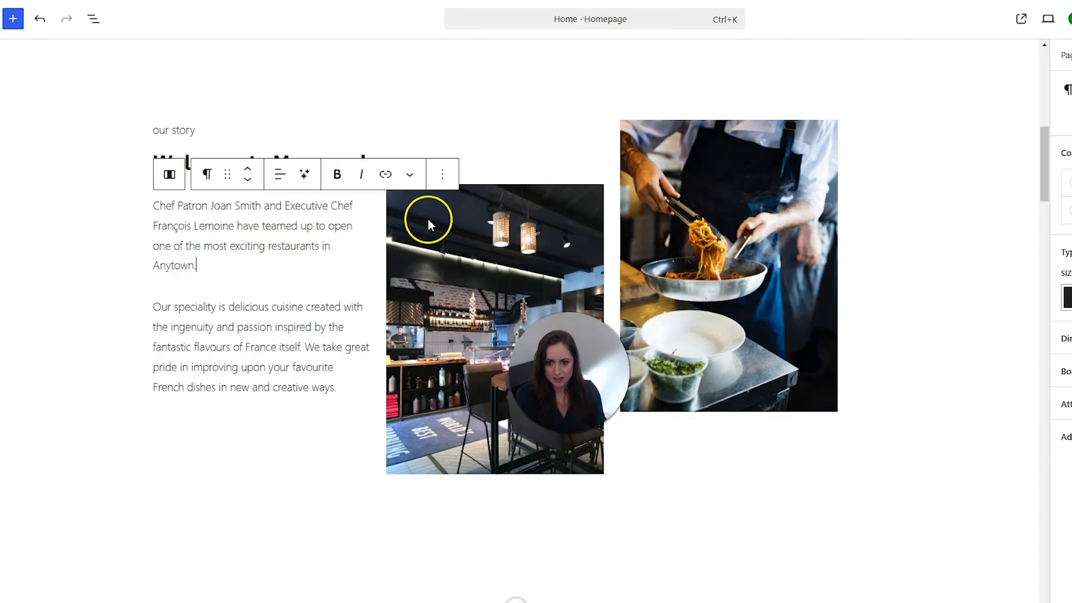
Step: Open the replacement options for the chef's pasta photo in the story section
{"action": "left_click", "coordinate": [699, 220]}
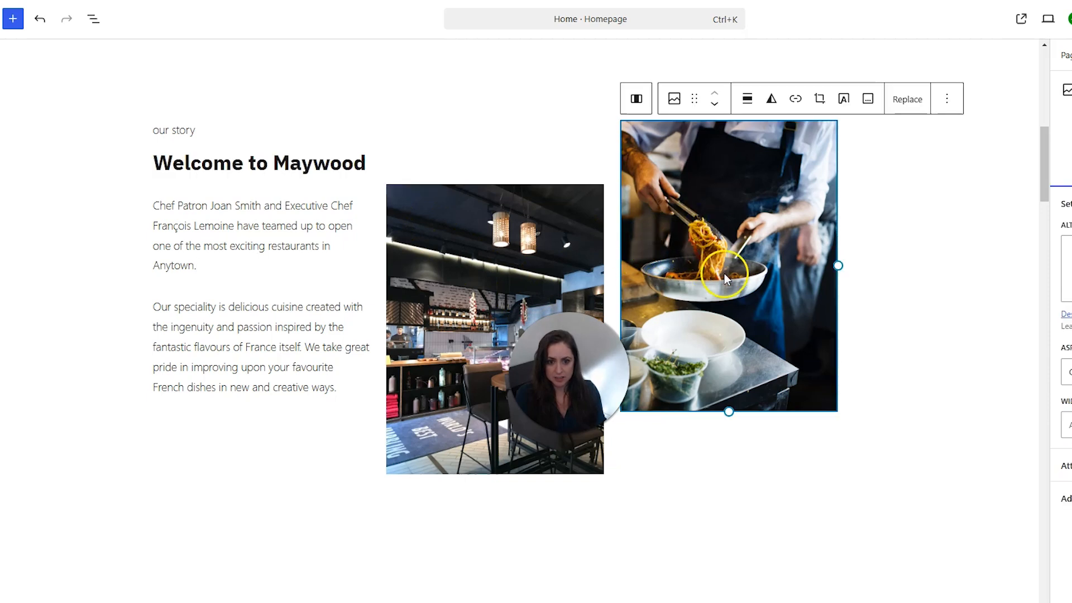
{"action": "left_click", "coordinate": [907, 100]}
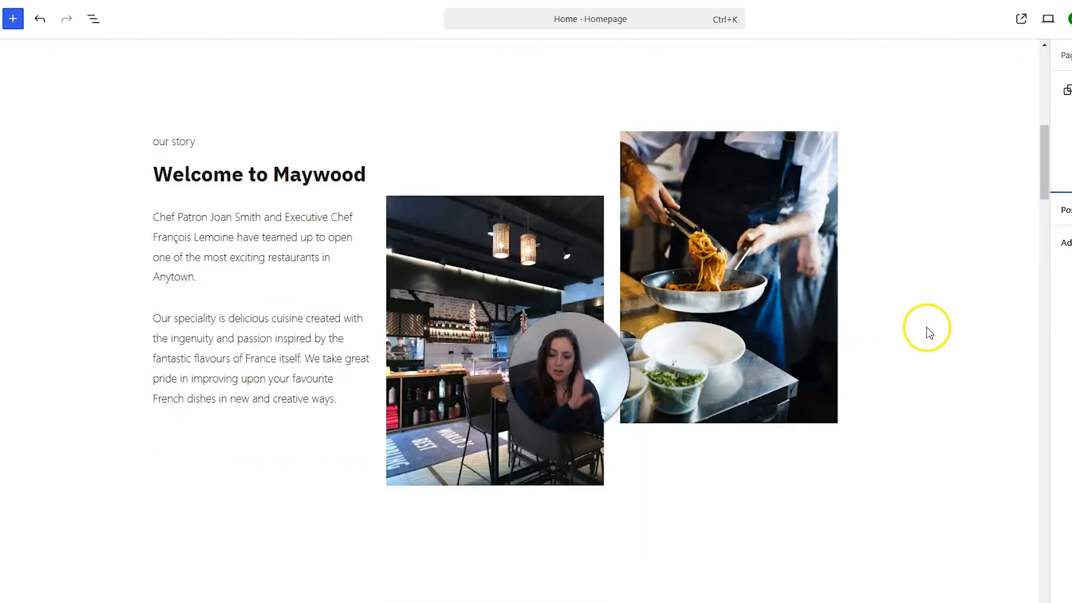
Step: Look through the remaining homepage sections, from the menu banner and sample menu to the table booking form
{"action": "scroll", "coordinate": [928, 327], "scroll_direction": "down", "scroll_amount": 1}
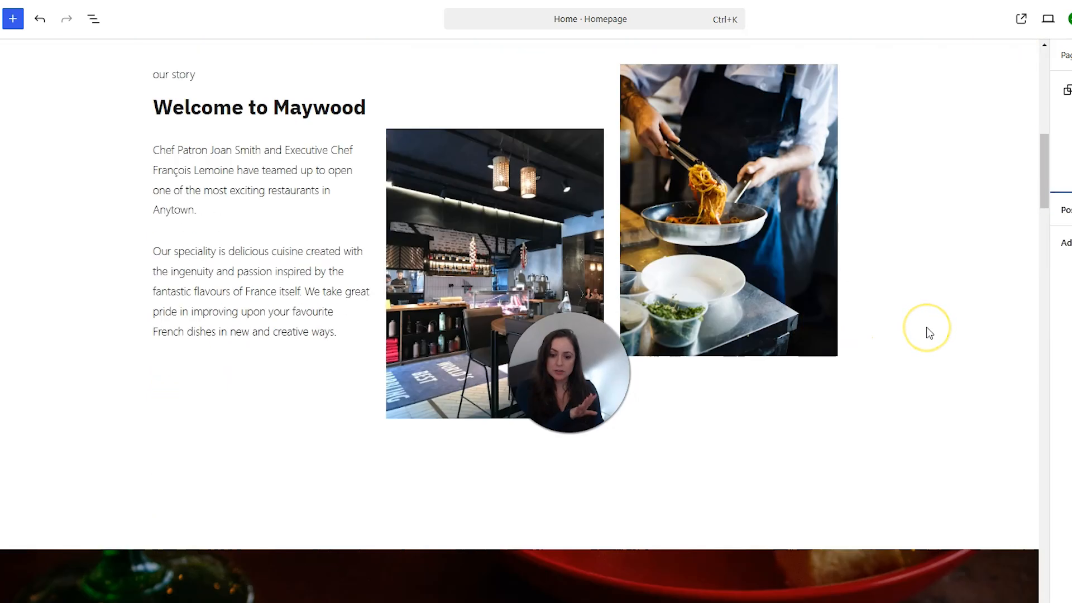
{"action": "scroll", "coordinate": [929, 333], "scroll_direction": "down", "scroll_amount": 15}
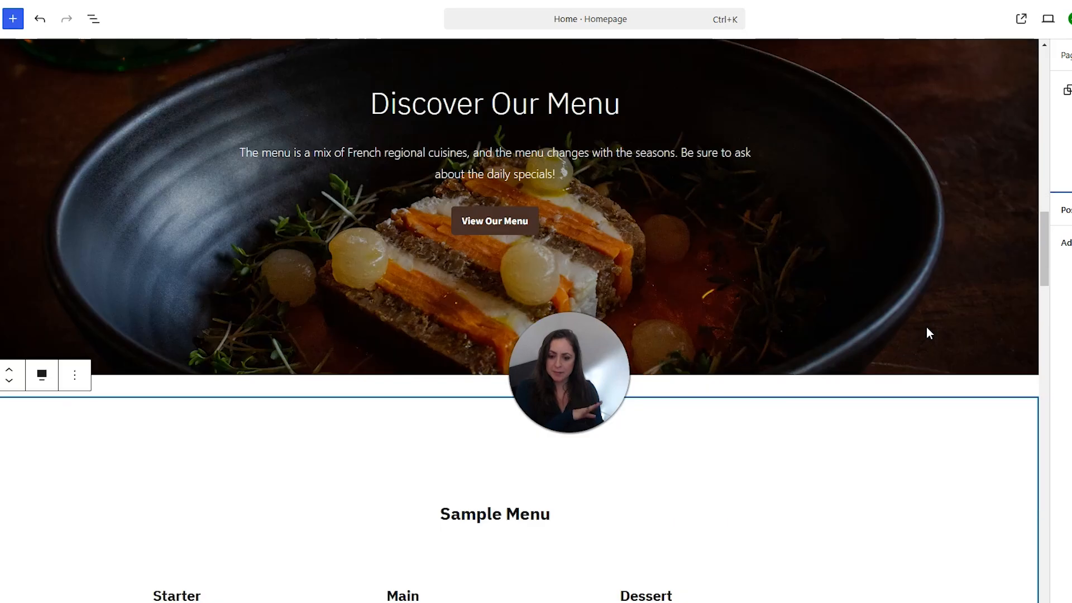
{"action": "scroll", "coordinate": [929, 333], "scroll_direction": "down", "scroll_amount": 8}
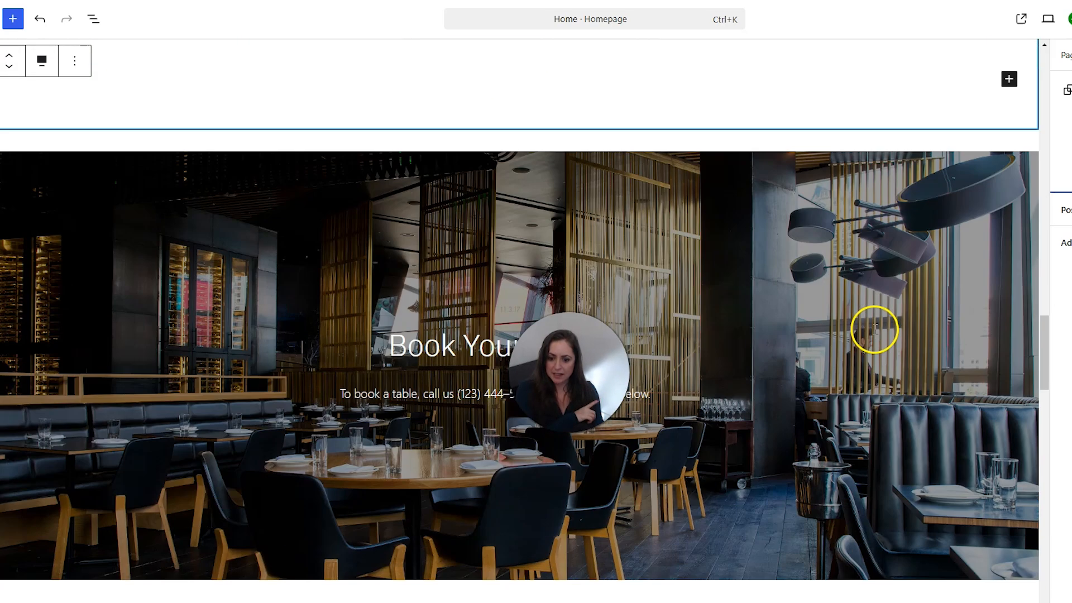
{"action": "scroll", "coordinate": [874, 329], "scroll_direction": "down", "scroll_amount": 6}
{"action": "scroll", "coordinate": [875, 330], "scroll_direction": "down", "scroll_amount": 1}
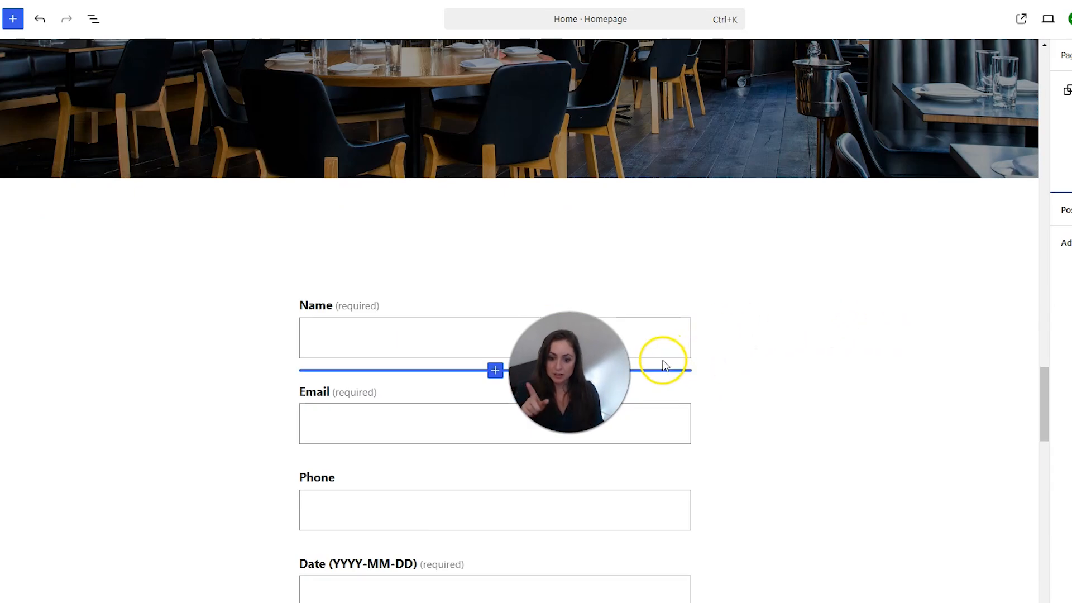
{"action": "scroll", "coordinate": [656, 394], "scroll_direction": "down", "scroll_amount": 4}
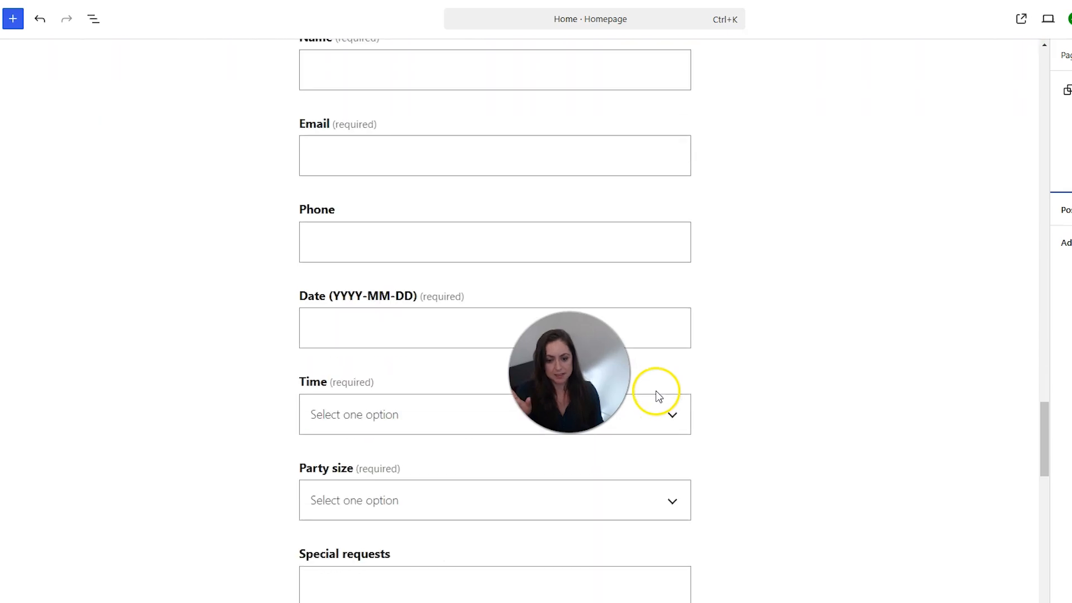
{"action": "scroll", "coordinate": [656, 393], "scroll_direction": "down", "scroll_amount": 4}
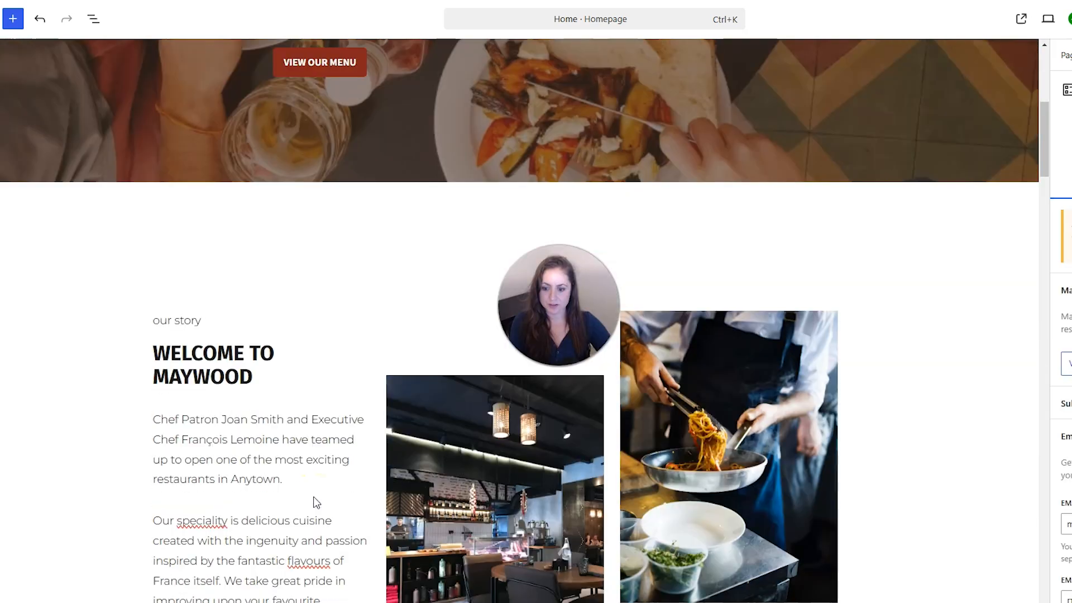
Step: Review the restyled headings, body text and buttons in the editor, from the story section to the booking form
{"action": "scroll", "coordinate": [313, 497], "scroll_direction": "down", "scroll_amount": 10}
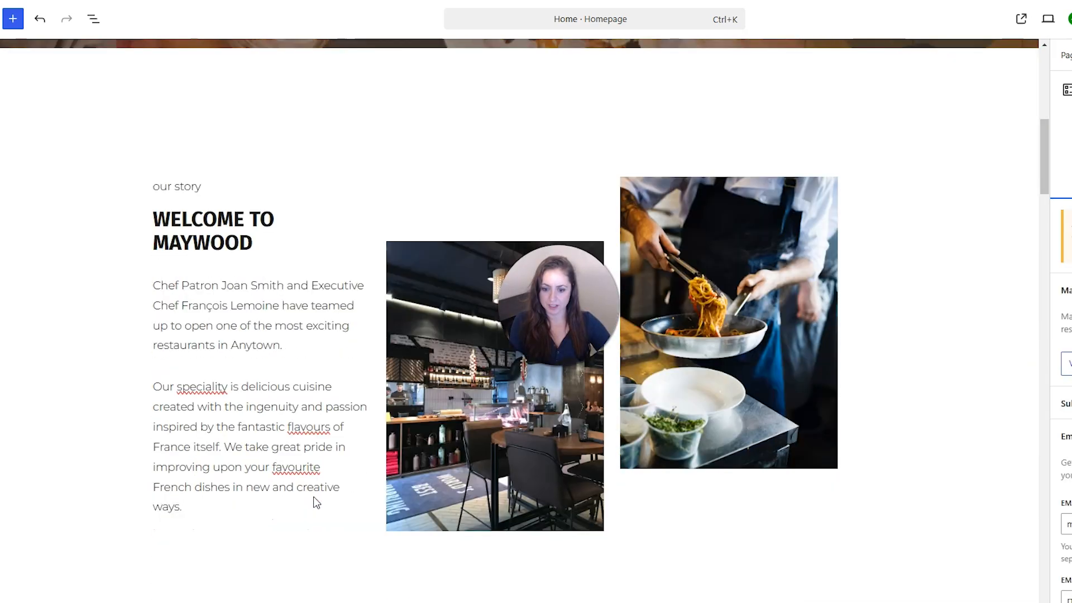
{"action": "scroll", "coordinate": [313, 497], "scroll_direction": "down", "scroll_amount": 6}
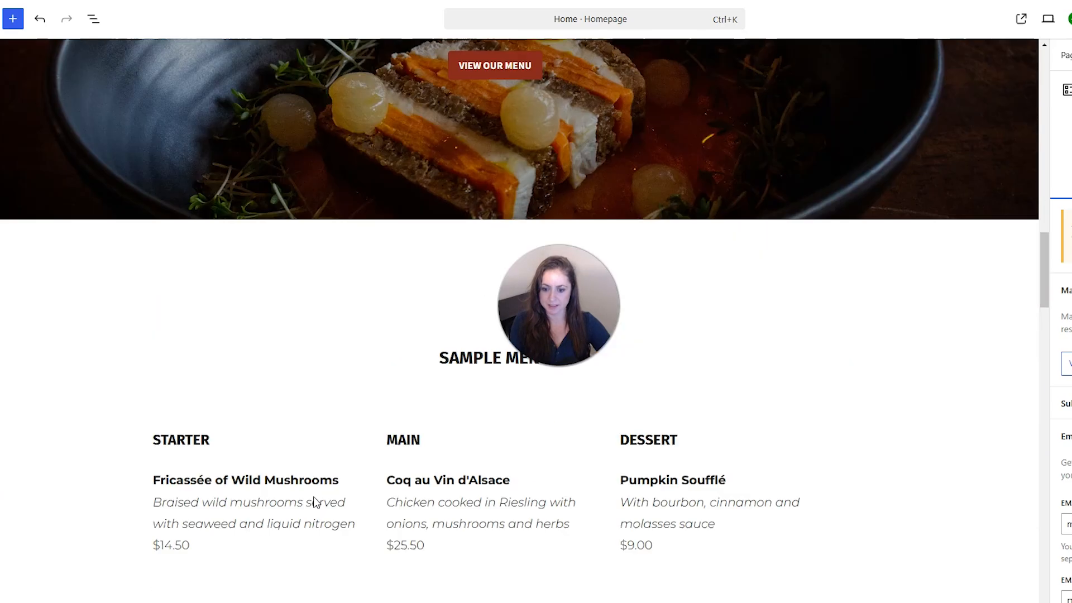
{"action": "scroll", "coordinate": [315, 501], "scroll_direction": "up", "scroll_amount": 6}
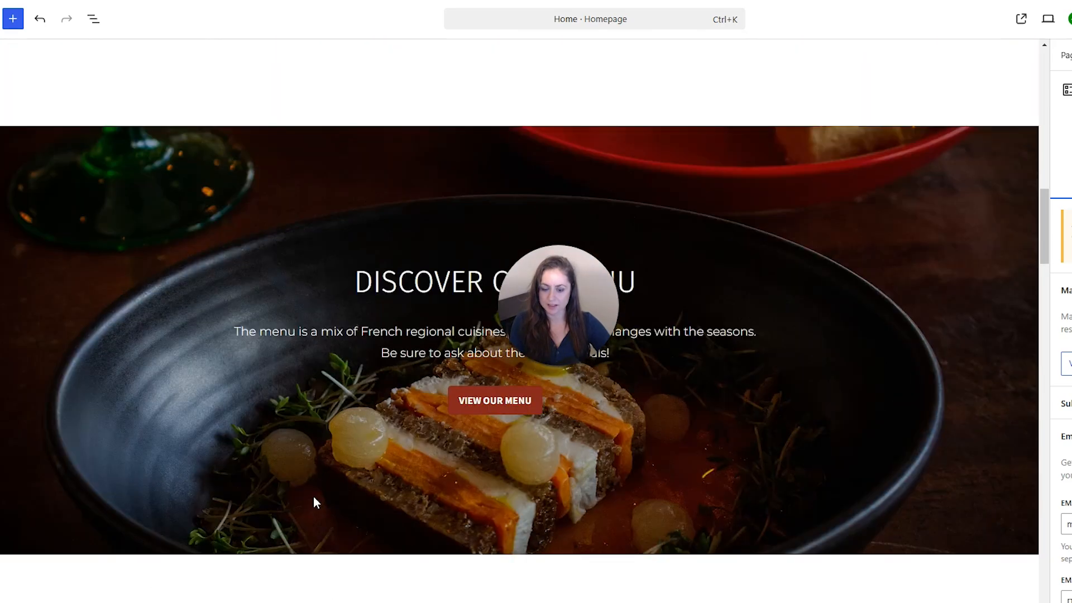
{"action": "scroll", "coordinate": [314, 497], "scroll_direction": "down", "scroll_amount": 5}
{"action": "scroll", "coordinate": [313, 500], "scroll_direction": "down", "scroll_amount": 5}
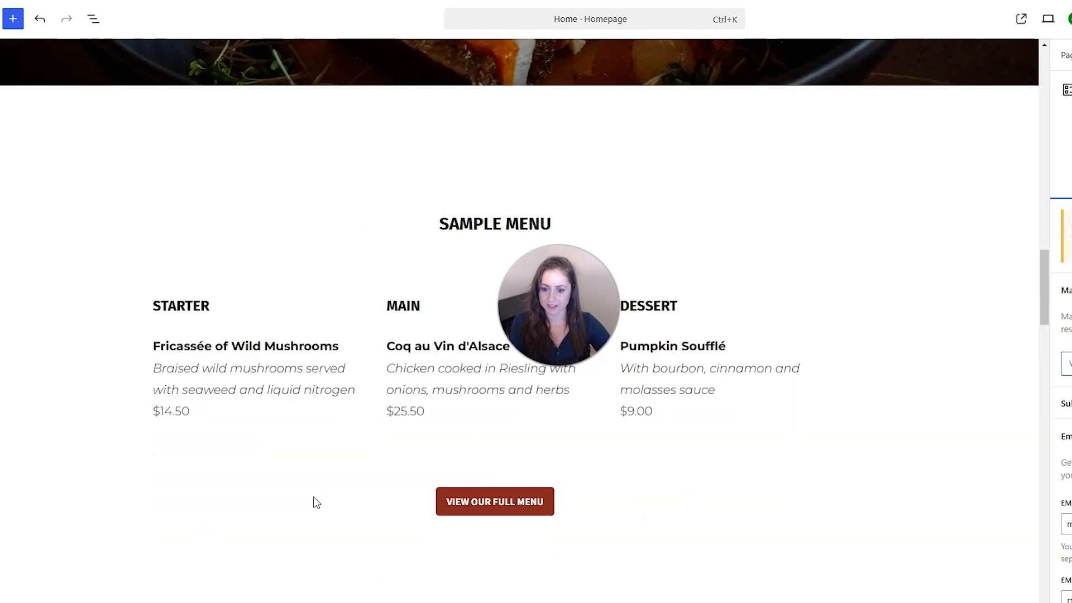
{"action": "scroll", "coordinate": [313, 502], "scroll_direction": "down", "scroll_amount": 2}
{"action": "scroll", "coordinate": [314, 501], "scroll_direction": "down", "scroll_amount": 1}
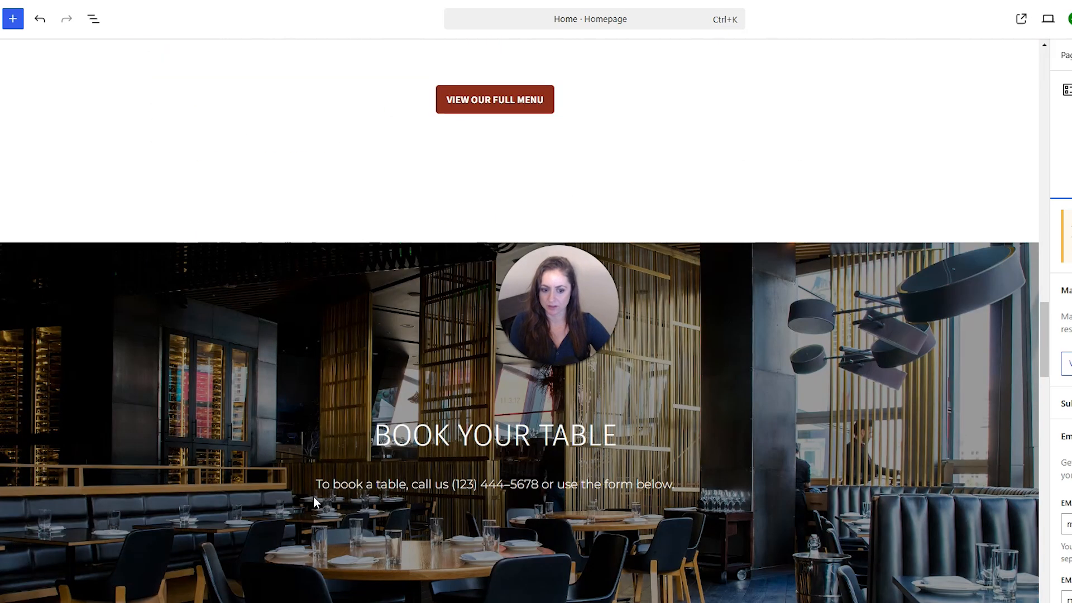
{"action": "scroll", "coordinate": [729, 452], "scroll_direction": "down", "scroll_amount": 3}
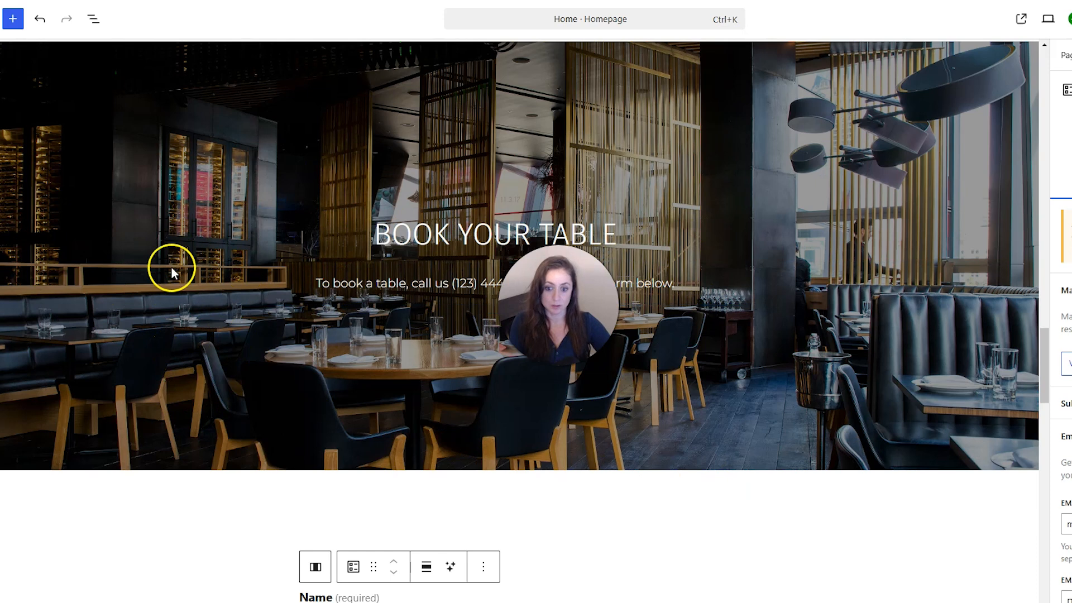
{"action": "scroll", "coordinate": [115, 357], "scroll_direction": "down", "scroll_amount": 3}
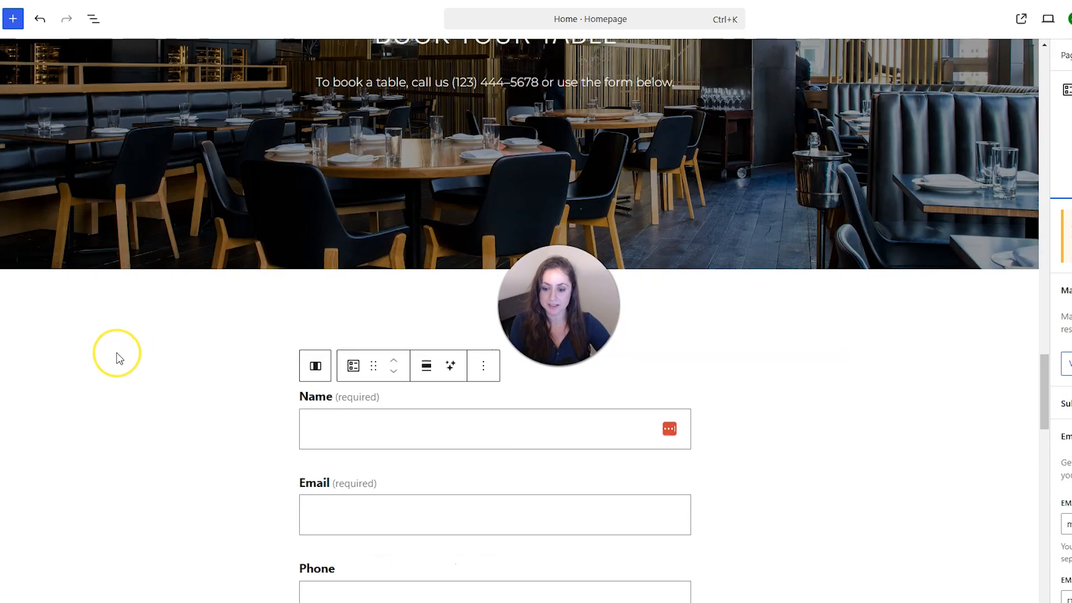
{"action": "scroll", "coordinate": [115, 361], "scroll_direction": "down", "scroll_amount": 8}
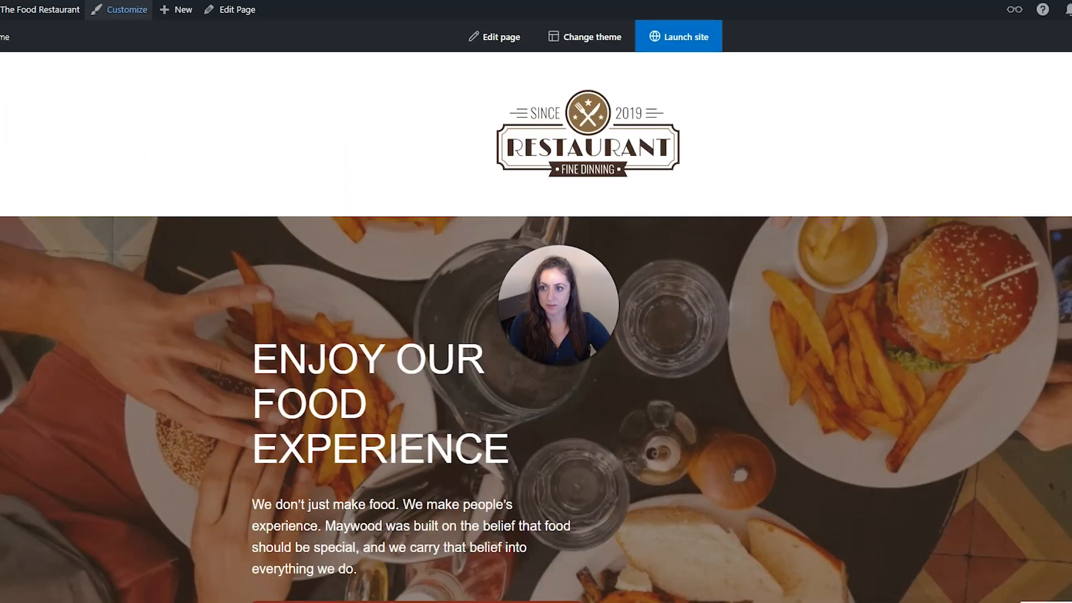
Step: Review the restyled homepage on the site's front end, from the hero section to the "Book Your Table" section
{"action": "scroll", "coordinate": [159, 190], "scroll_direction": "down", "scroll_amount": 2}
{"action": "scroll", "coordinate": [160, 190], "scroll_direction": "up", "scroll_amount": 2}
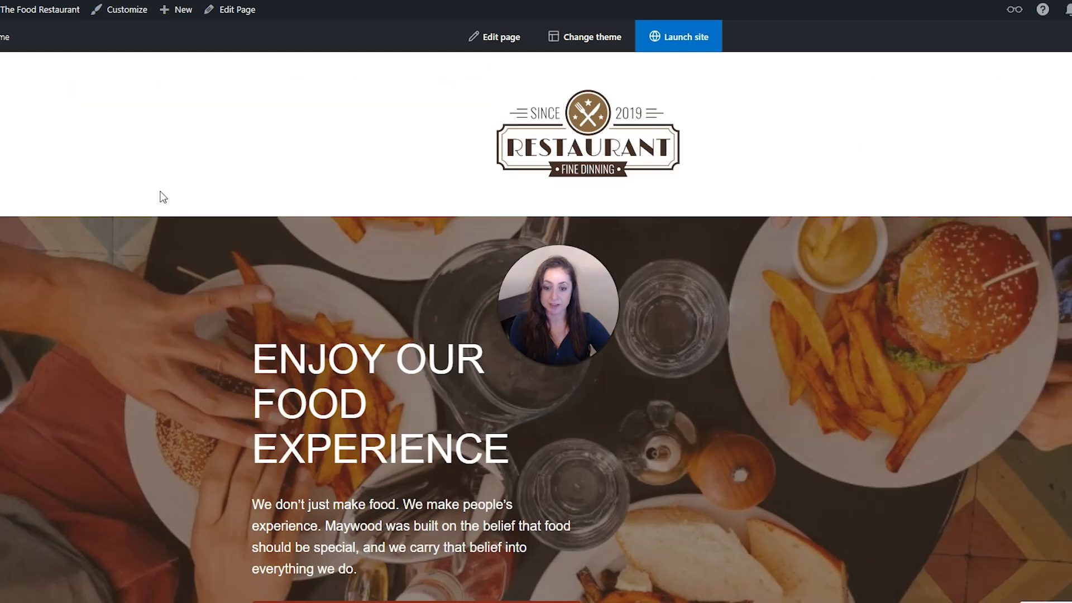
{"action": "scroll", "coordinate": [161, 192], "scroll_direction": "down", "scroll_amount": 3}
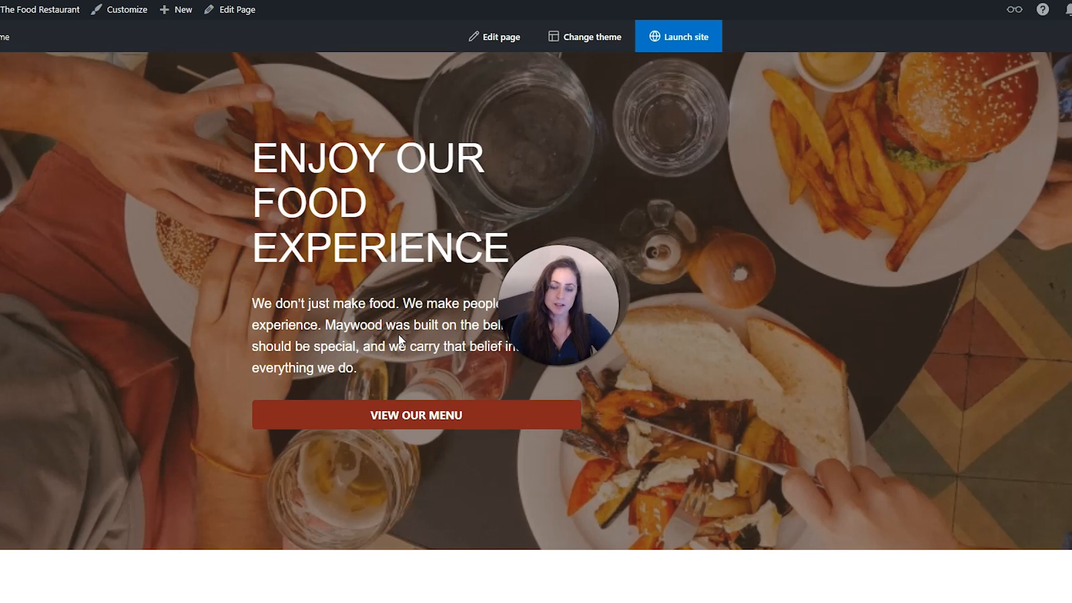
{"action": "scroll", "coordinate": [398, 335], "scroll_direction": "down", "scroll_amount": 7}
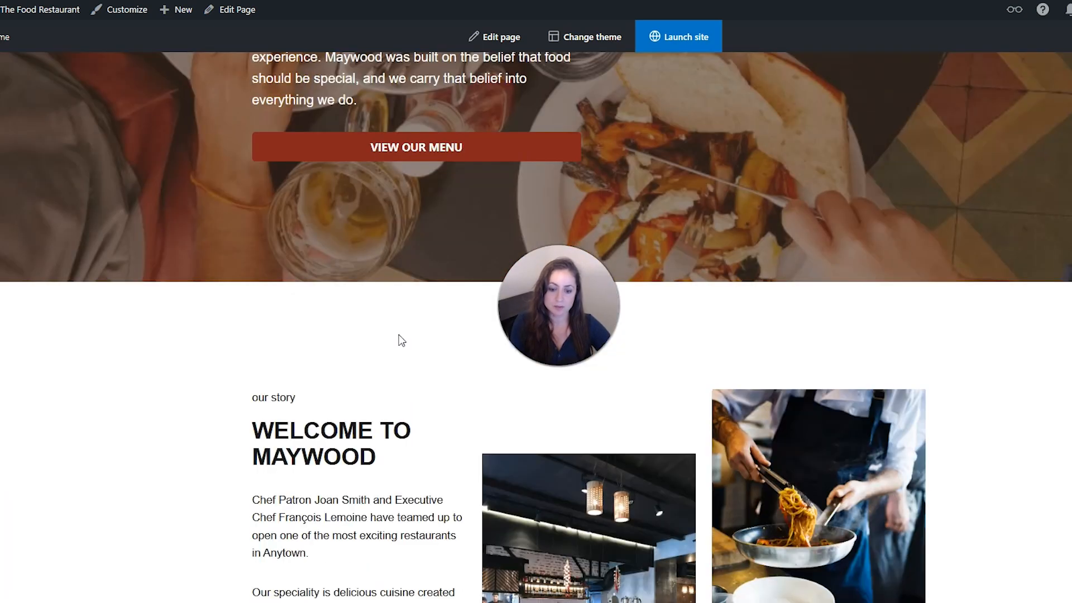
{"action": "scroll", "coordinate": [399, 334], "scroll_direction": "down", "scroll_amount": 6}
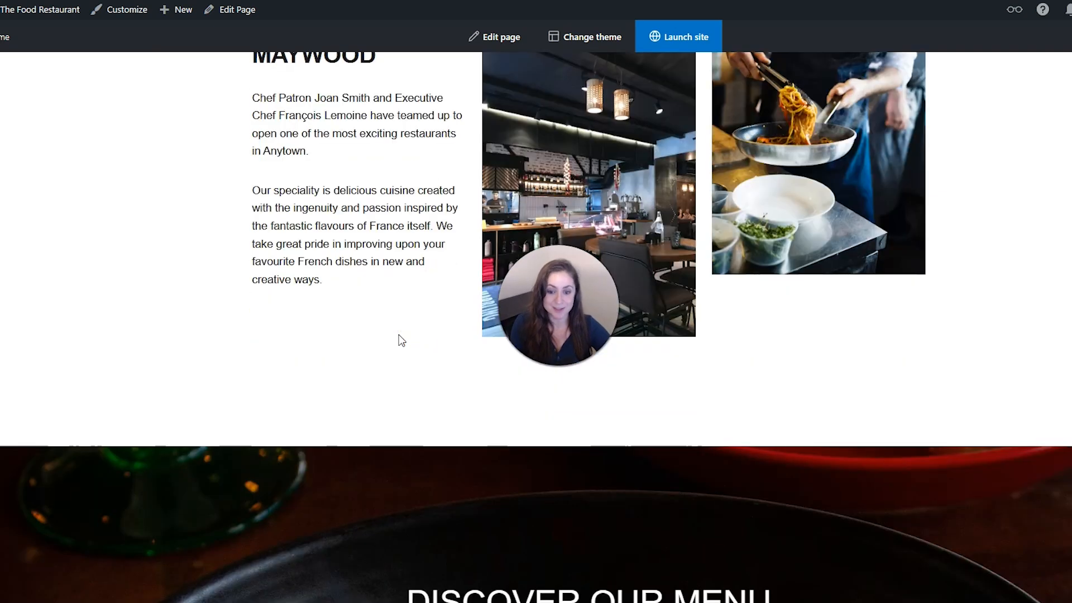
{"action": "scroll", "coordinate": [399, 335], "scroll_direction": "down", "scroll_amount": 10}
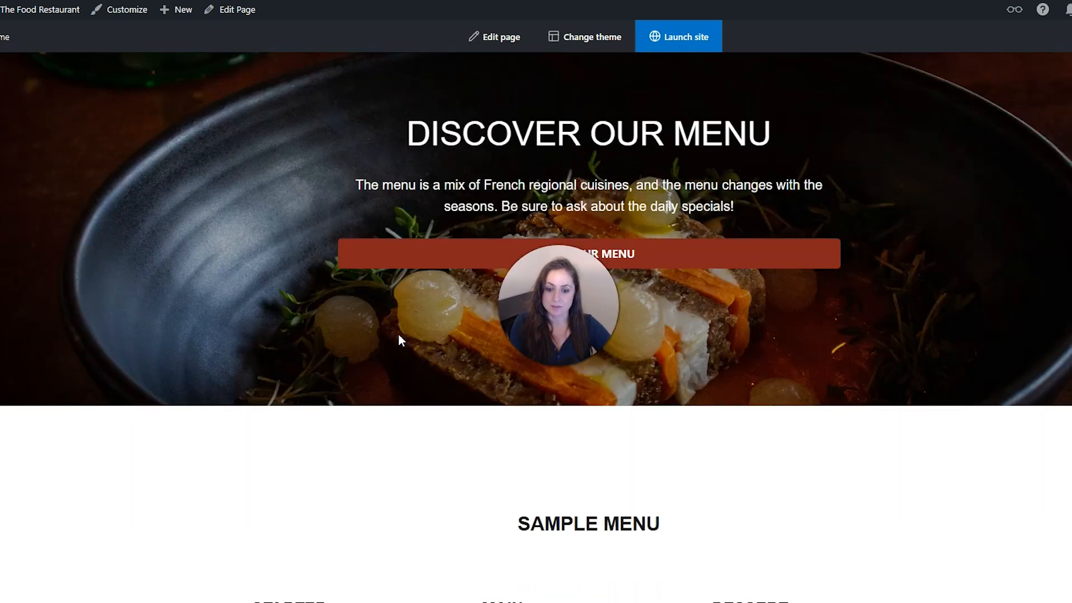
{"action": "scroll", "coordinate": [399, 339], "scroll_direction": "down", "scroll_amount": 5}
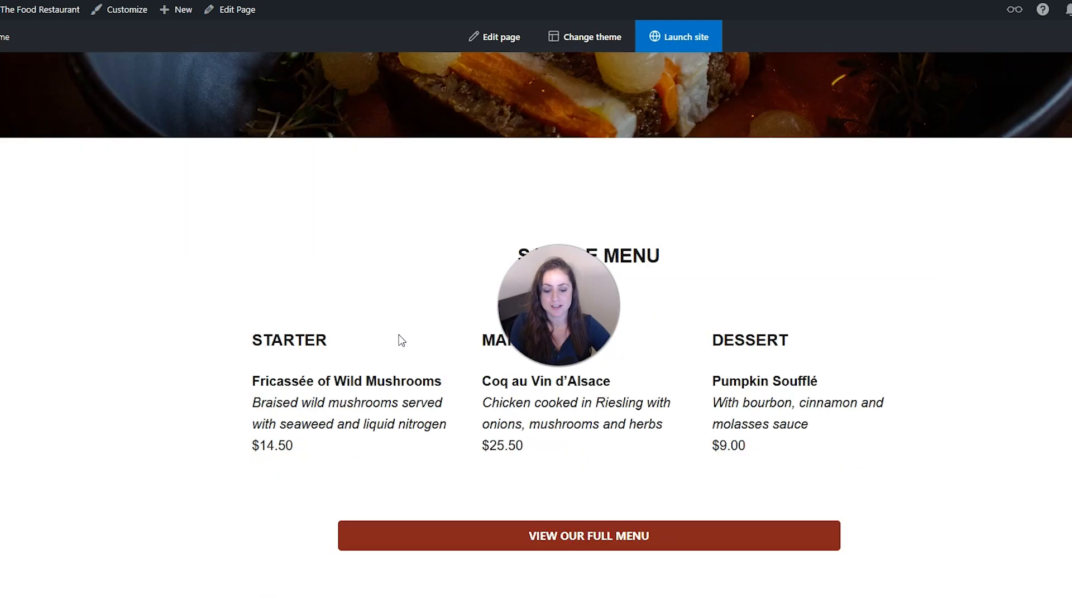
{"action": "scroll", "coordinate": [399, 339], "scroll_direction": "down", "scroll_amount": 10}
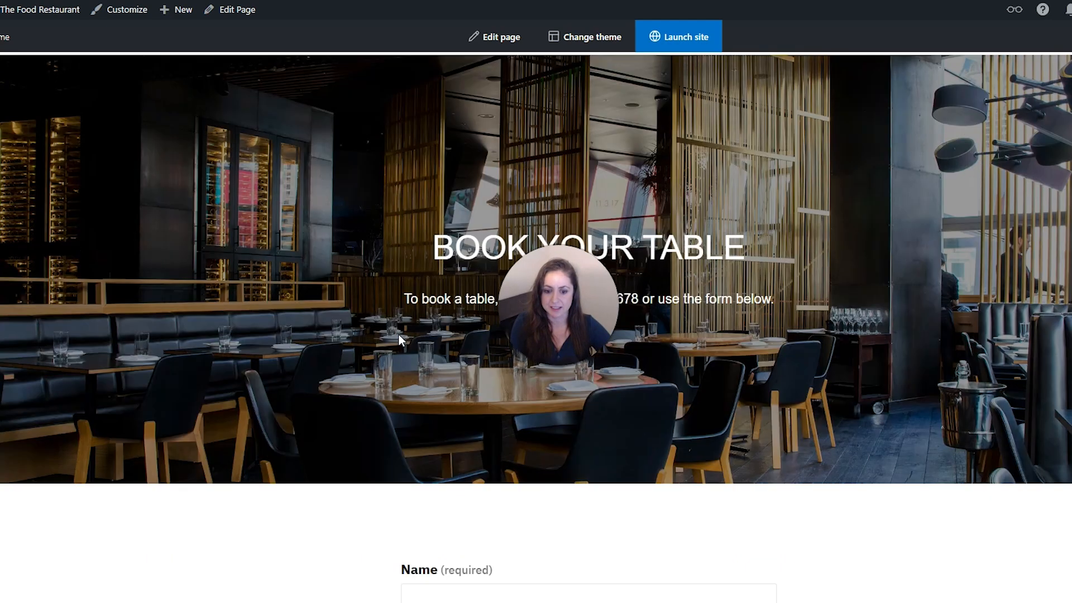
Step: Review the live homepage between the story section and the table booking form, checking the form's fields down to the submit button
{"action": "scroll", "coordinate": [399, 339], "scroll_direction": "down", "scroll_amount": 4}
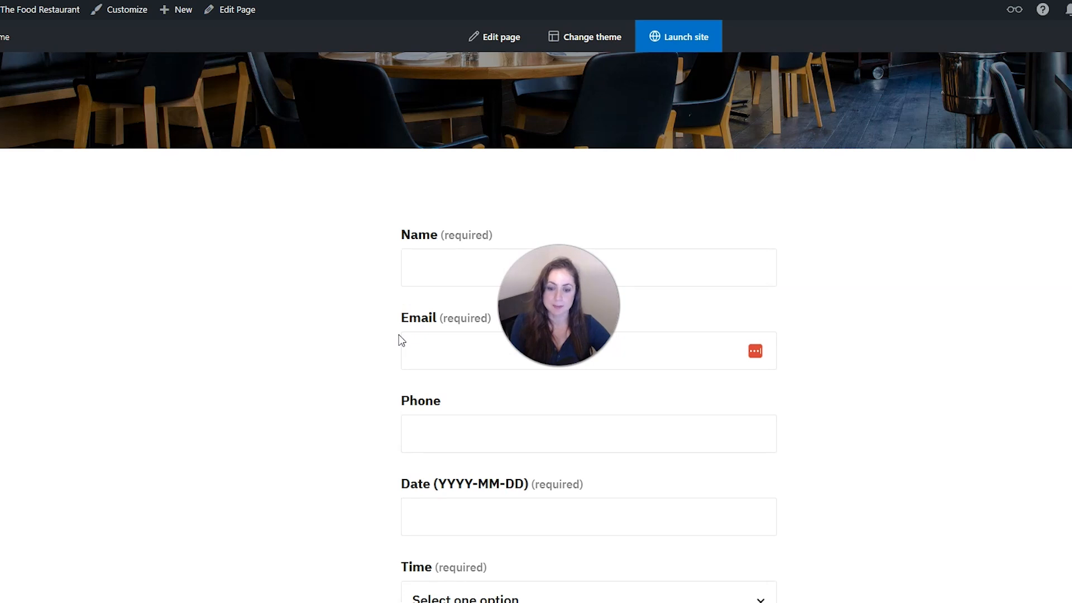
{"action": "scroll", "coordinate": [398, 335], "scroll_direction": "up", "scroll_amount": 6}
{"action": "scroll", "coordinate": [399, 335], "scroll_direction": "up", "scroll_amount": 15}
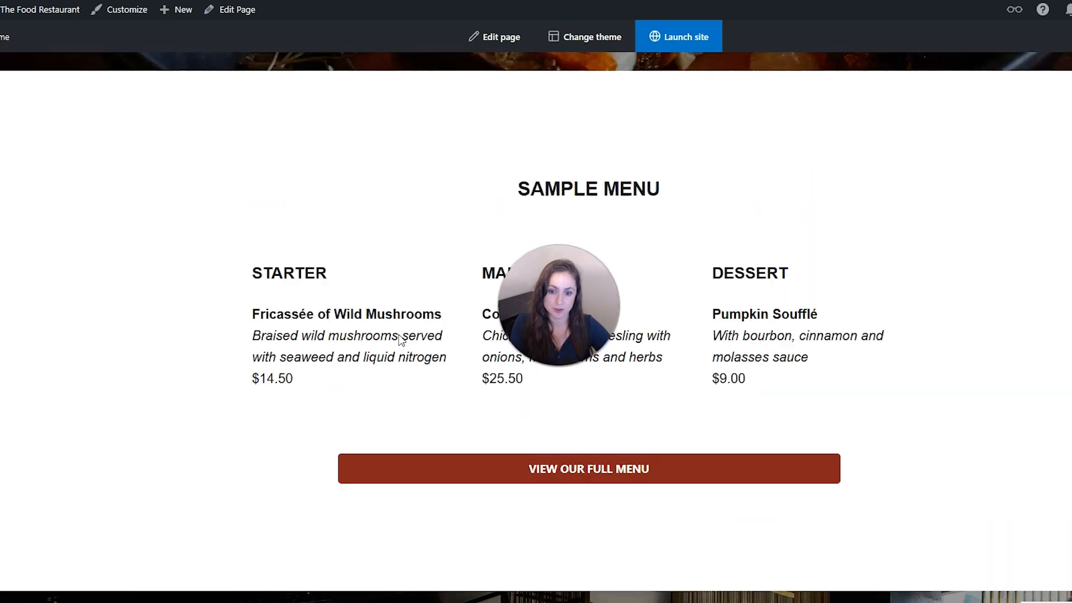
{"action": "scroll", "coordinate": [399, 335], "scroll_direction": "up", "scroll_amount": 7}
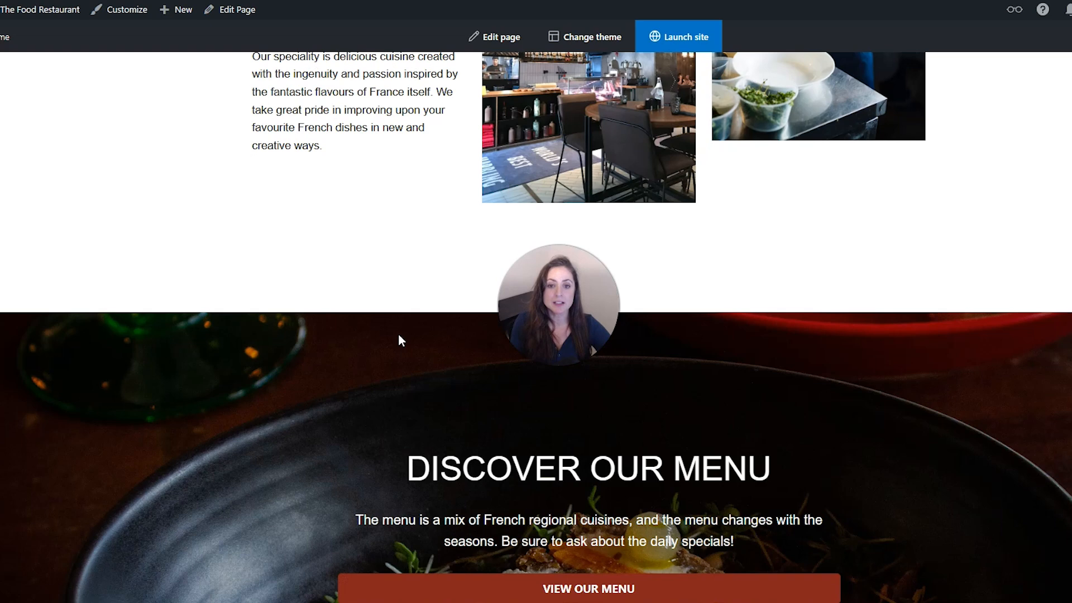
{"action": "scroll", "coordinate": [399, 335], "scroll_direction": "up", "scroll_amount": 4}
{"action": "scroll", "coordinate": [400, 334], "scroll_direction": "up", "scroll_amount": 2}
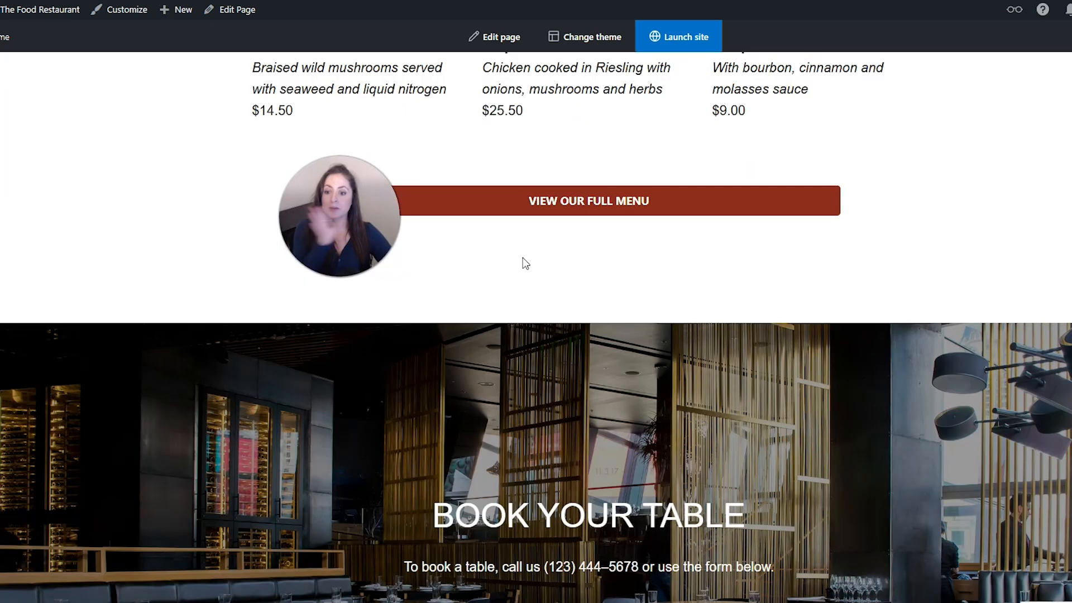
{"action": "scroll", "coordinate": [523, 260], "scroll_direction": "down", "scroll_amount": 11}
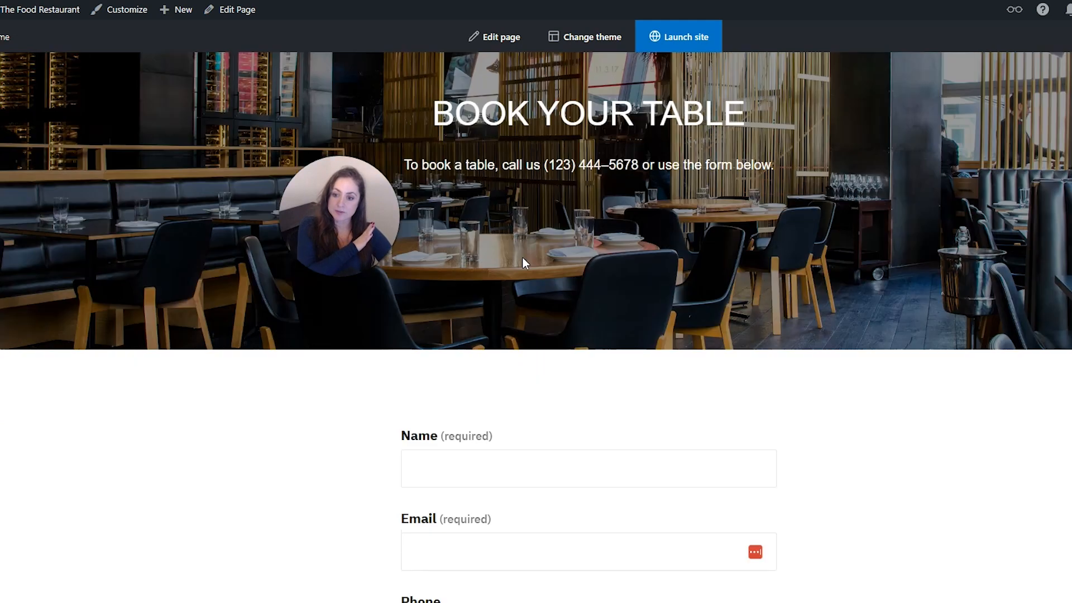
{"action": "scroll", "coordinate": [523, 261], "scroll_direction": "down", "scroll_amount": 2}
{"action": "left_click", "coordinate": [268, 263]}
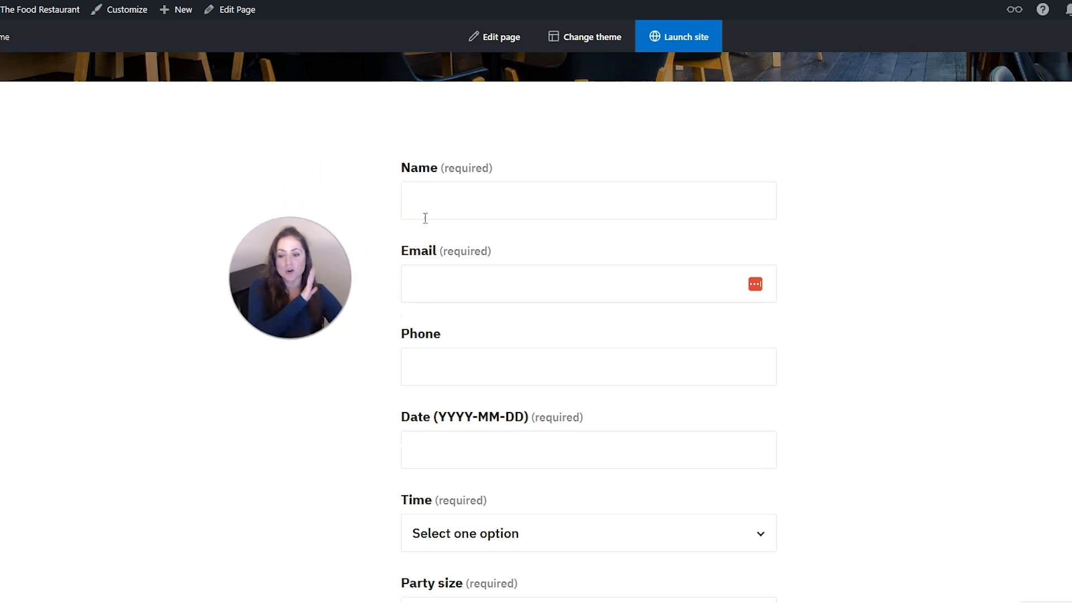
{"action": "scroll", "coordinate": [426, 218], "scroll_direction": "down", "scroll_amount": 6}
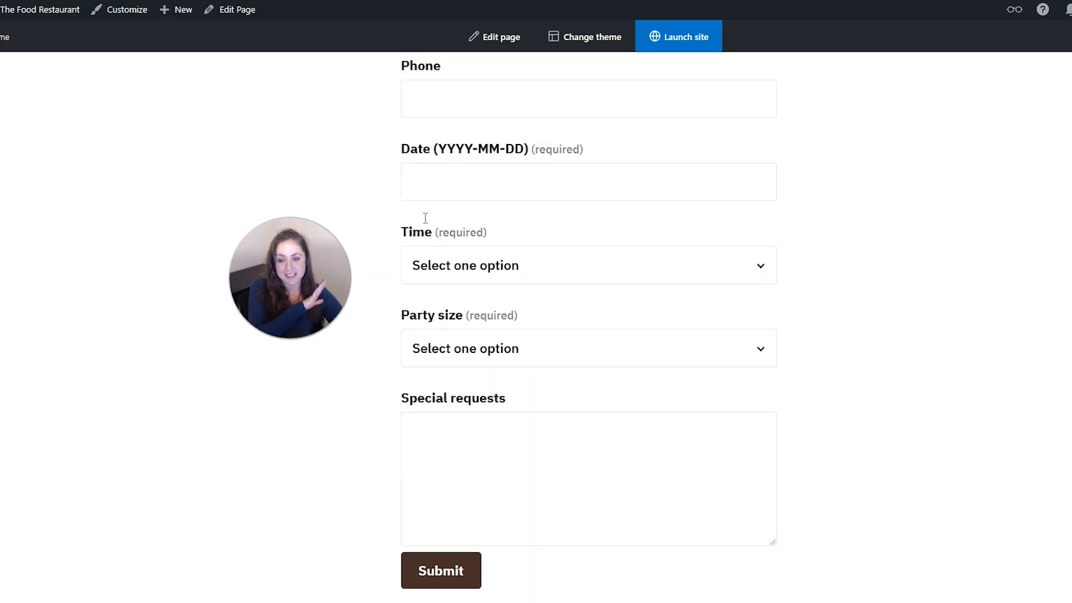
{"action": "scroll", "coordinate": [425, 219], "scroll_direction": "down", "scroll_amount": 2}
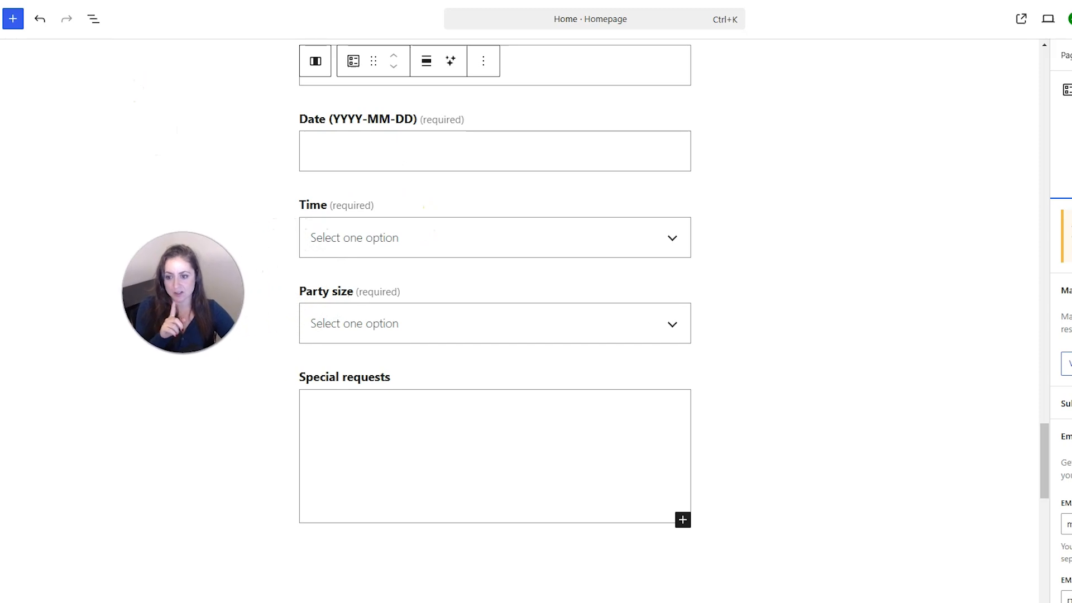
Step: Insert a Form block between the "Book Your Table" banner and the booking form, using the Contact Form template
{"action": "scroll", "coordinate": [302, 372], "scroll_direction": "up", "scroll_amount": 6}
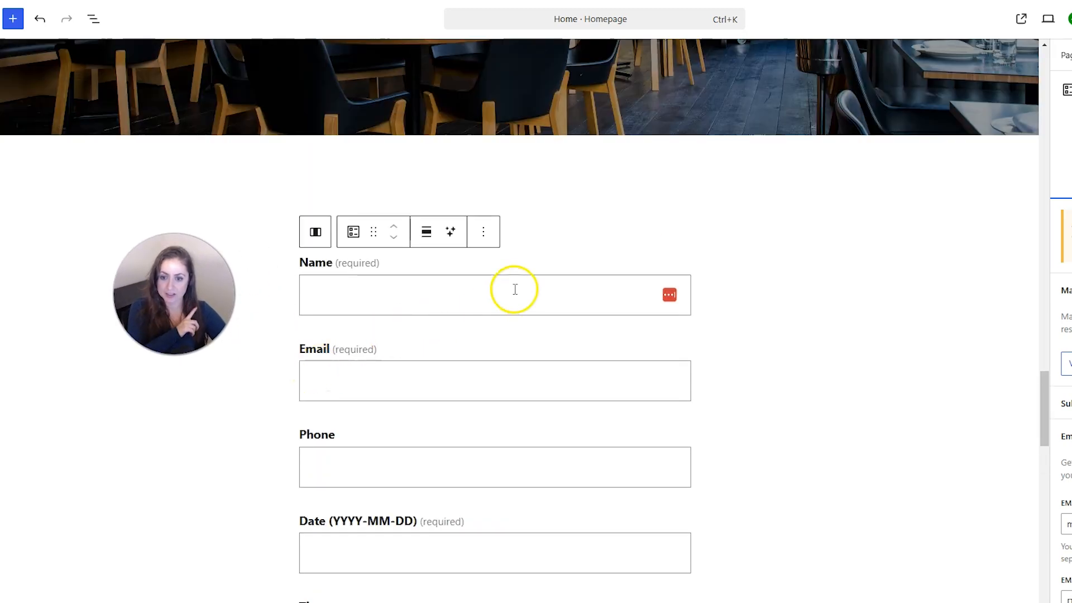
{"action": "scroll", "coordinate": [512, 290], "scroll_direction": "up", "scroll_amount": 2}
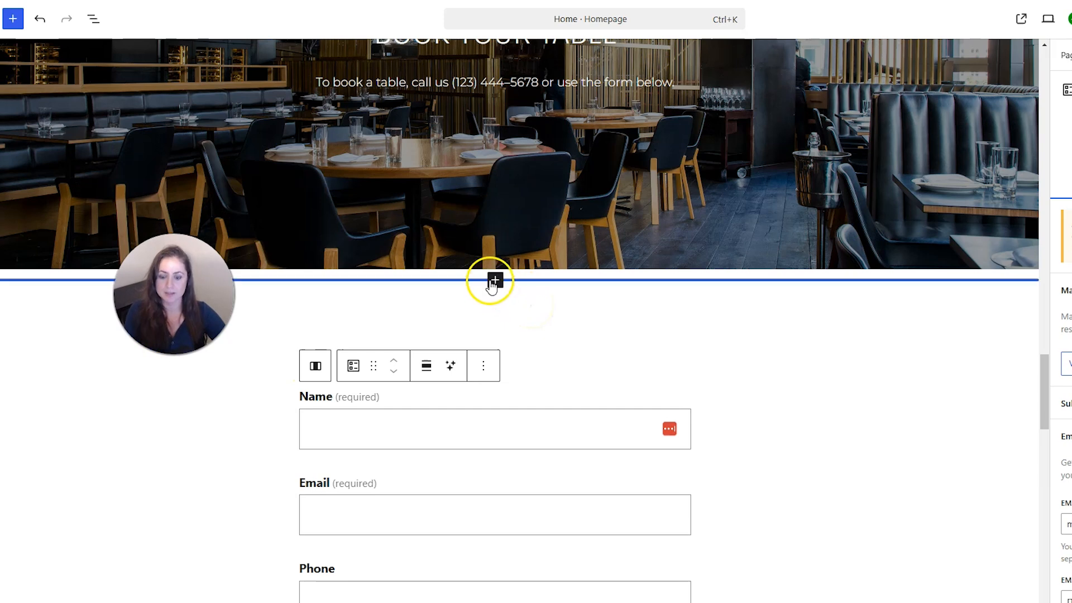
{"action": "left_click", "coordinate": [495, 281]}
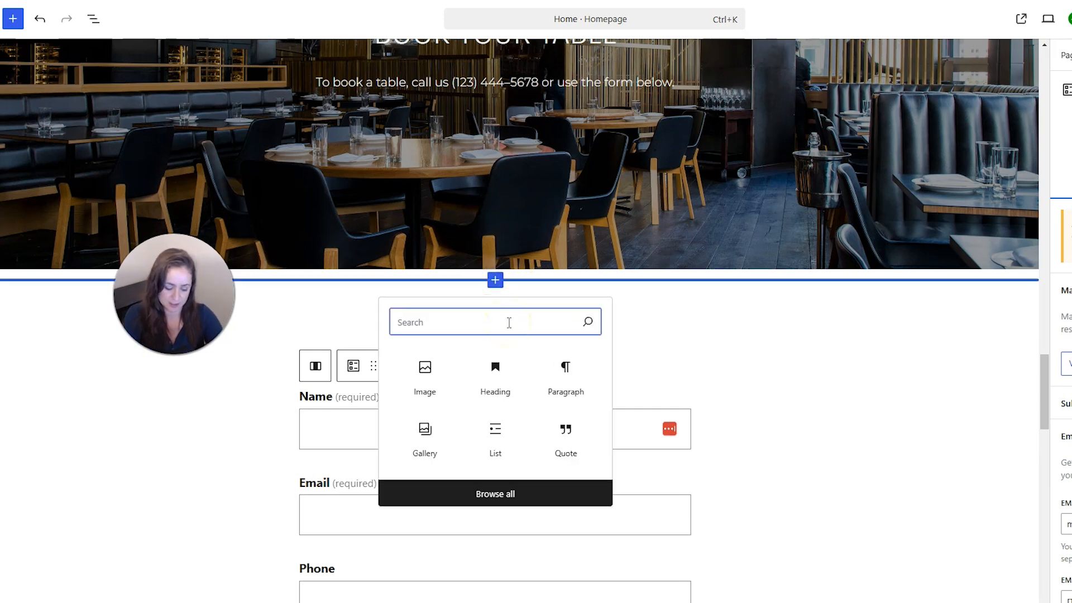
{"action": "type", "text": "for"}
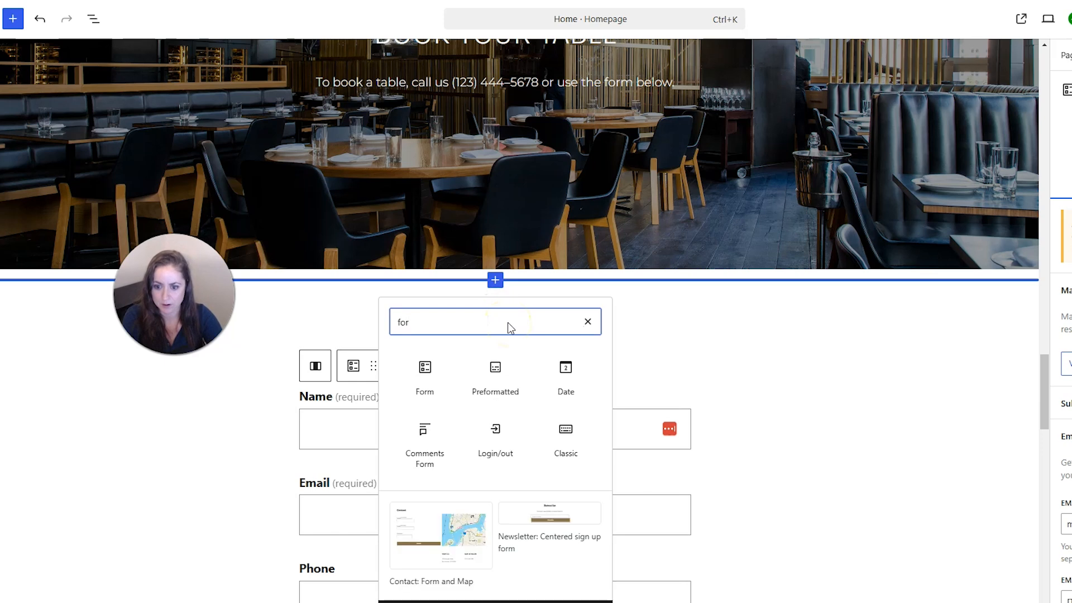
{"action": "type", "text": "m"}
{"action": "left_click", "coordinate": [419, 380]}
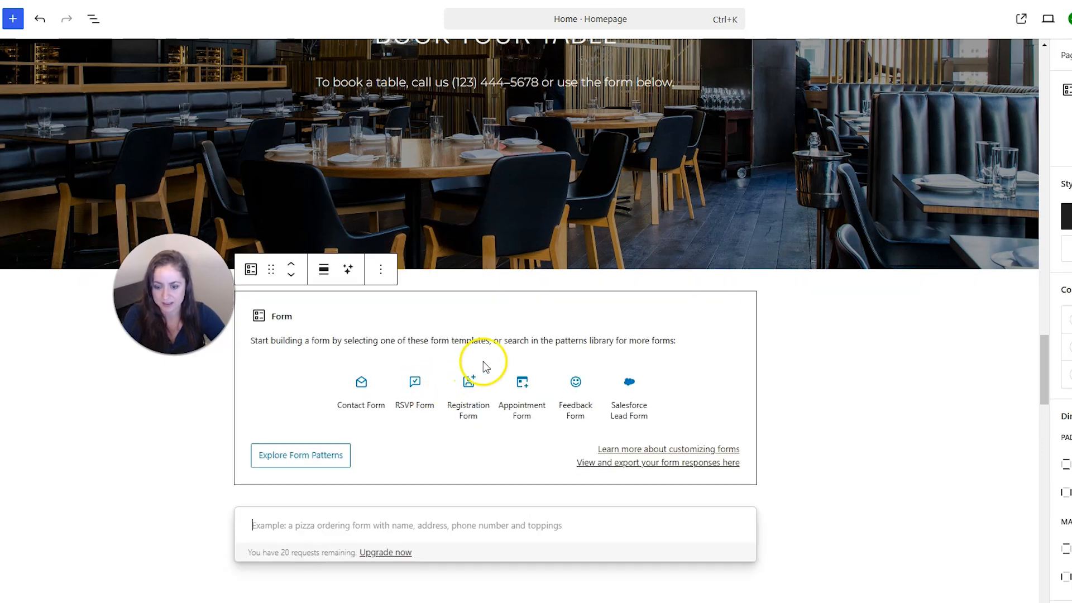
{"action": "left_click", "coordinate": [360, 385]}
{"action": "scroll", "coordinate": [450, 399], "scroll_direction": "down", "scroll_amount": 1}
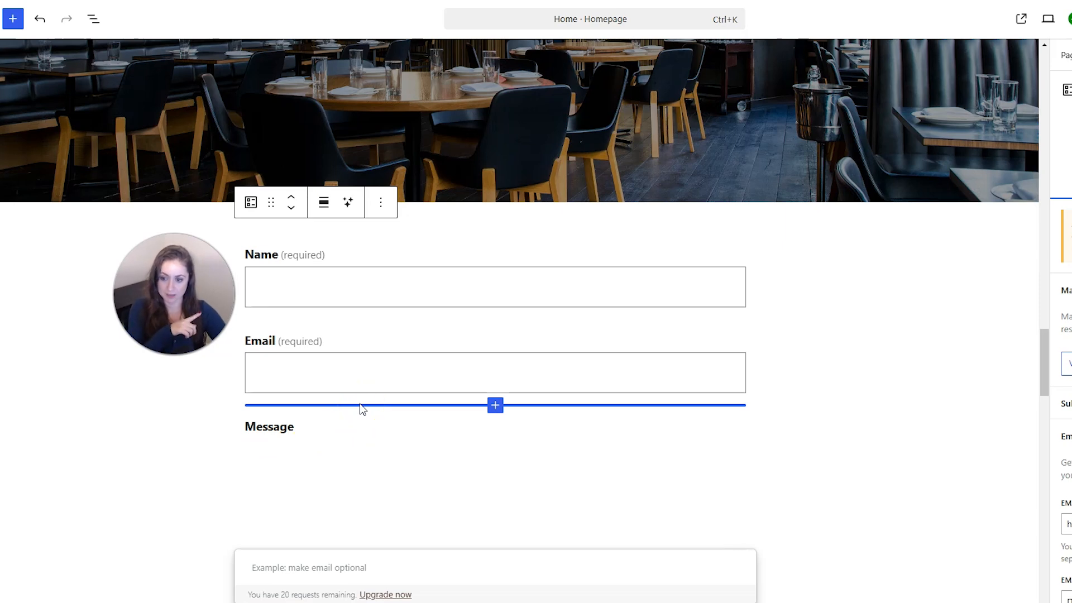
Step: Examine the new contact form's block options and its Name, Email and Message fields
{"action": "left_click", "coordinate": [381, 202]}
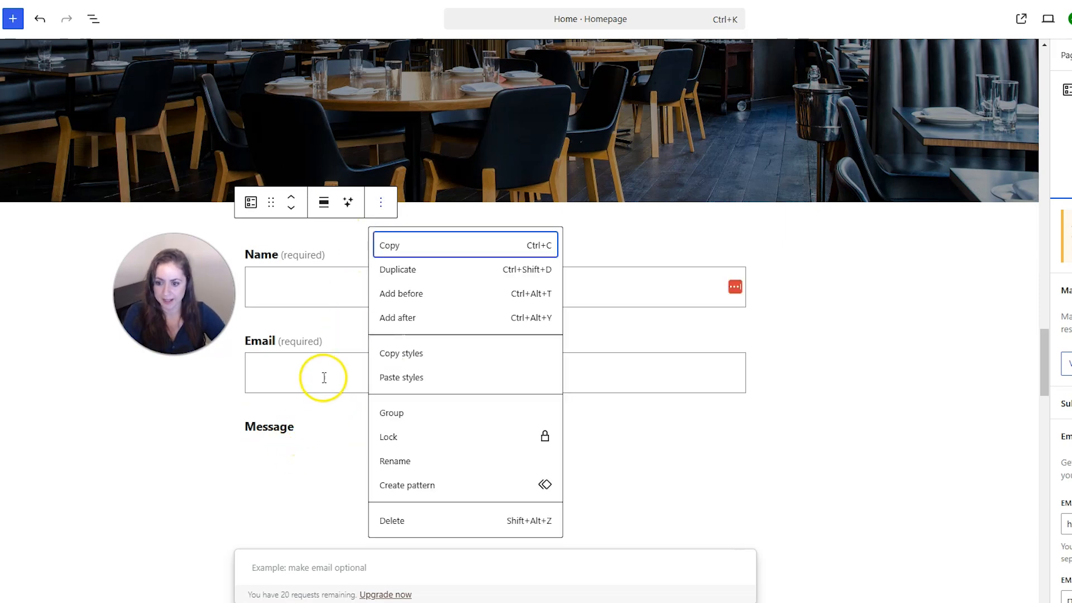
{"action": "left_click", "coordinate": [319, 300]}
{"action": "left_click", "coordinate": [347, 263]}
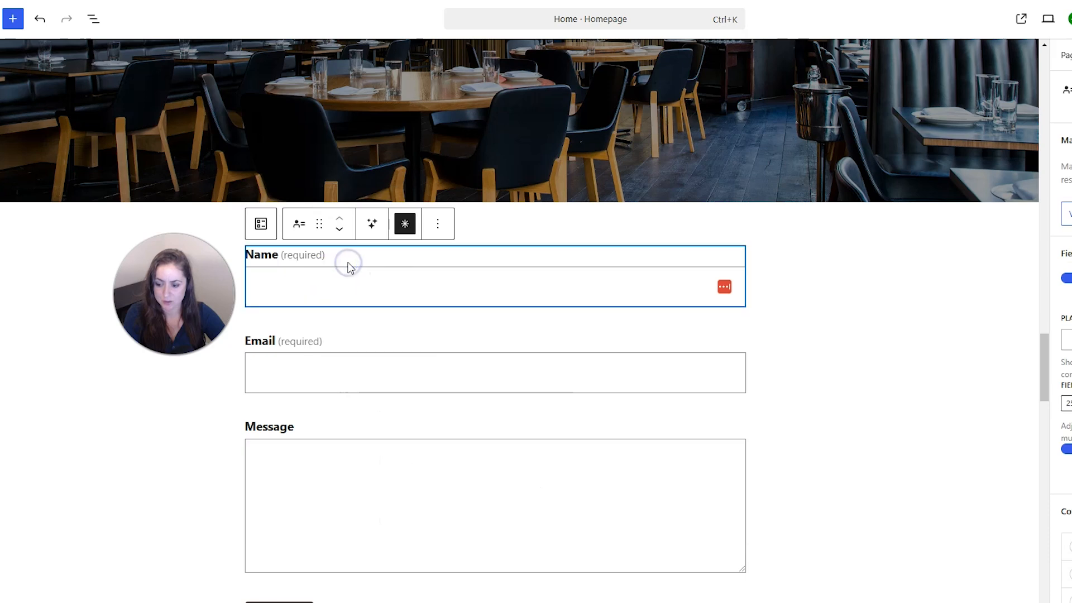
{"action": "scroll", "coordinate": [381, 363], "scroll_direction": "down", "scroll_amount": 5}
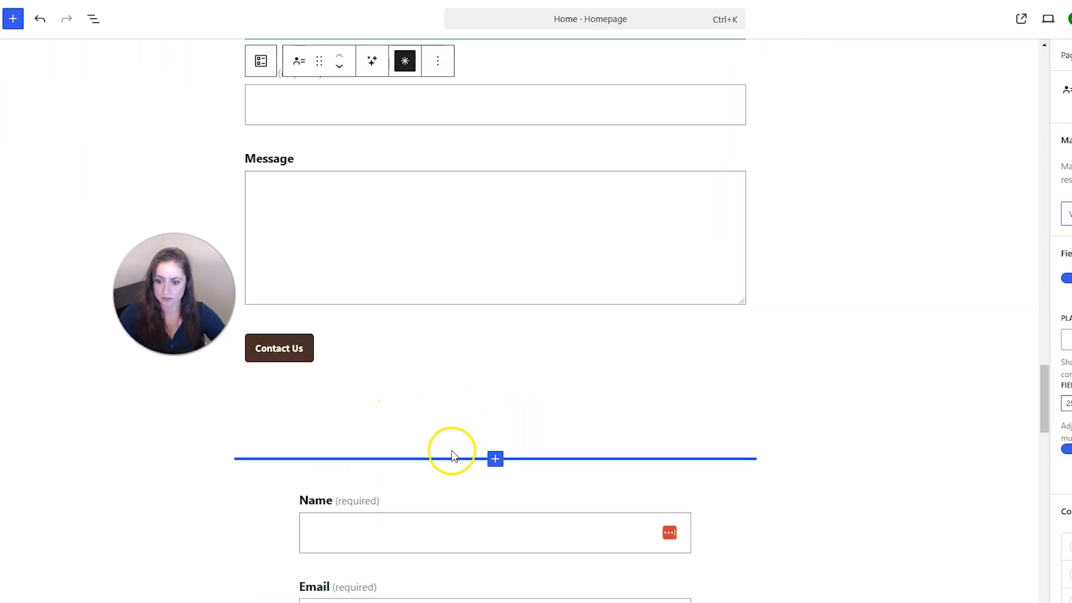
{"action": "scroll", "coordinate": [436, 424], "scroll_direction": "up", "scroll_amount": 5}
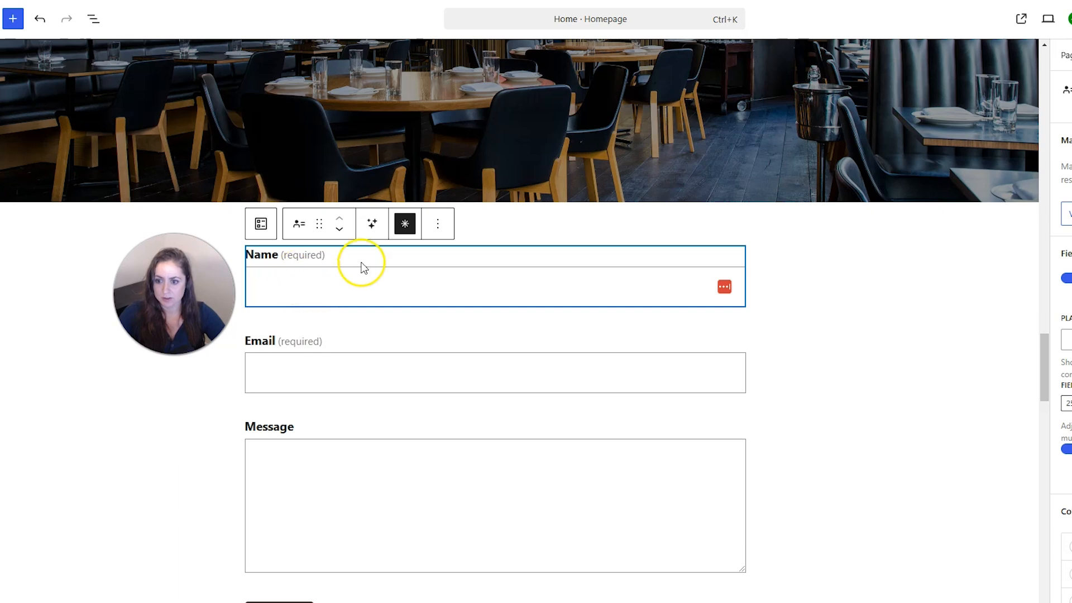
{"action": "left_click", "coordinate": [302, 292]}
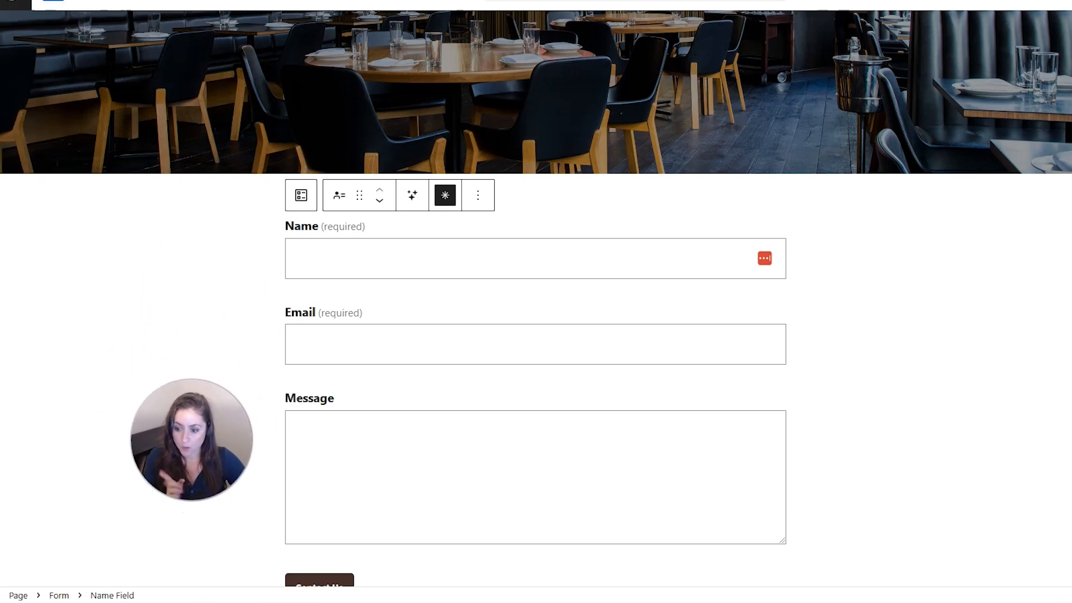
{"action": "left_click", "coordinate": [354, 268]}
{"action": "left_click", "coordinate": [342, 226]}
{"action": "left_click", "coordinate": [314, 301]}
{"action": "left_click", "coordinate": [314, 314]}
{"action": "left_click", "coordinate": [324, 421]}
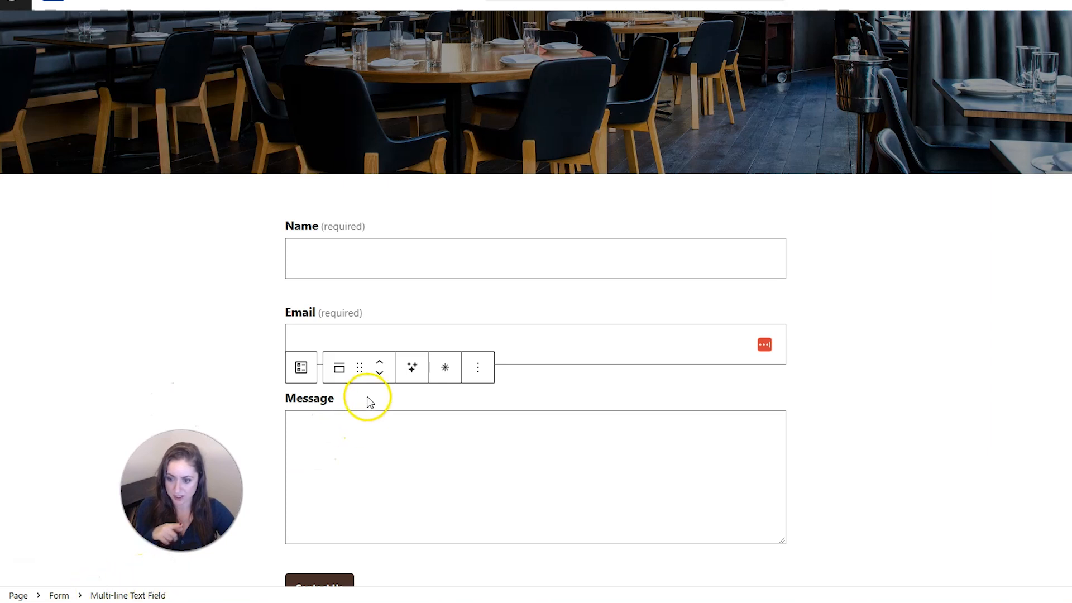
{"action": "left_click", "coordinate": [367, 316]}
{"action": "left_click", "coordinate": [383, 239]}
{"action": "left_click", "coordinate": [383, 398]}
{"action": "left_click", "coordinate": [375, 454]}
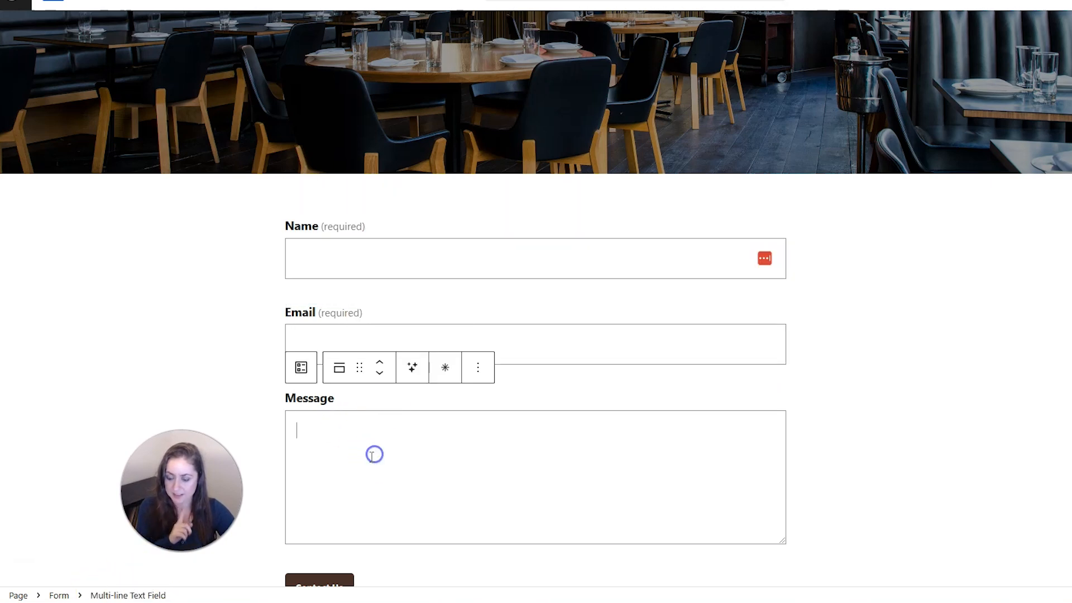
Step: Delete the newly added contact form block from below the "Book Your Table" banner
{"action": "left_click", "coordinate": [60, 595]}
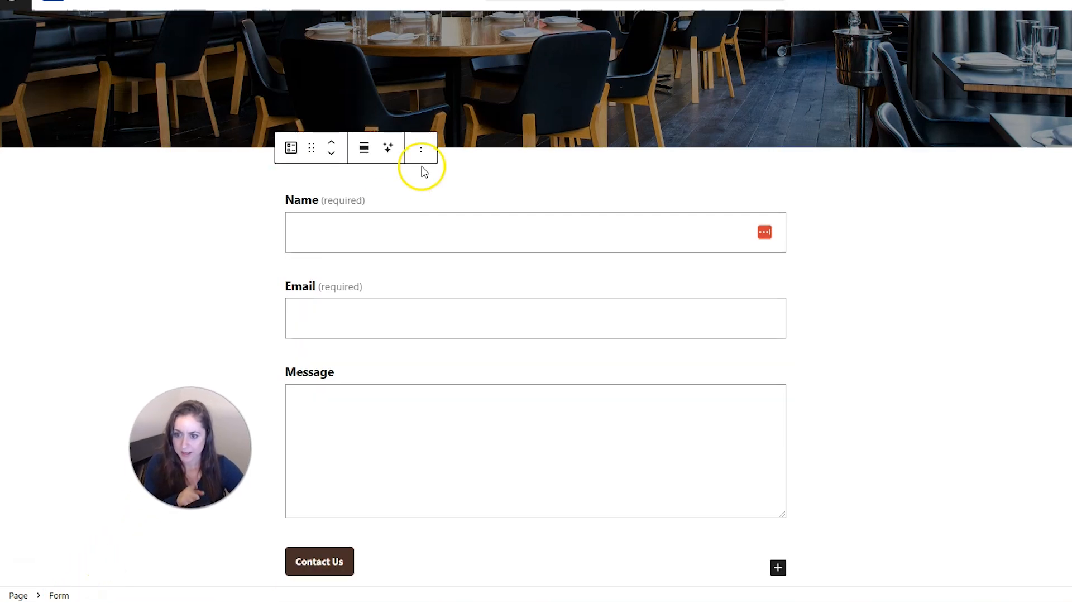
{"action": "left_click", "coordinate": [432, 152]}
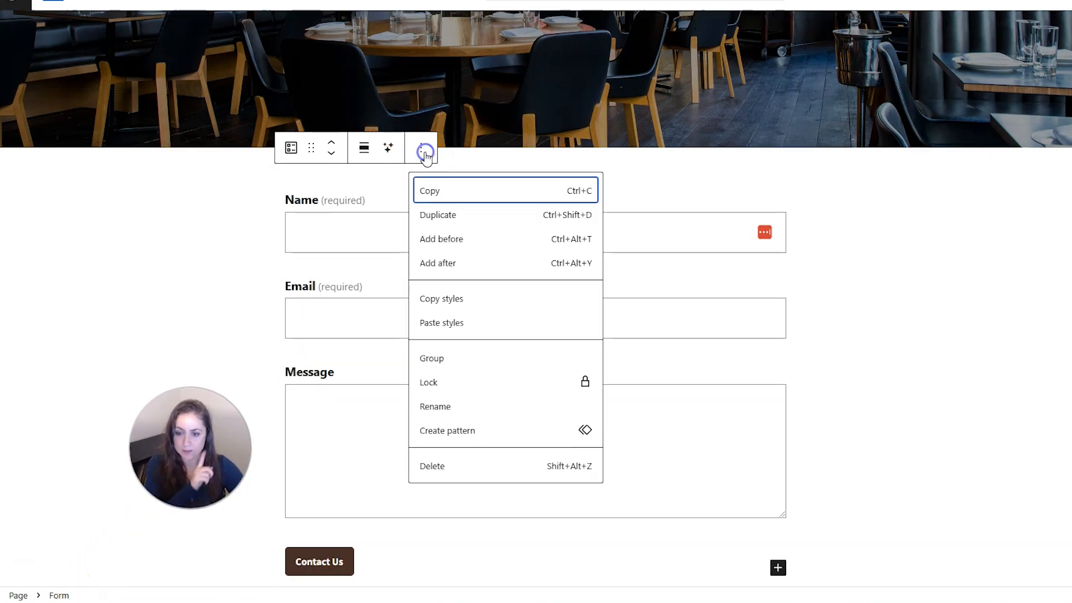
{"action": "left_click", "coordinate": [444, 467]}
Step: Examine the existing booking form's fields and the form block's settings for responses and email connection
{"action": "scroll", "coordinate": [350, 368], "scroll_direction": "down", "scroll_amount": 5}
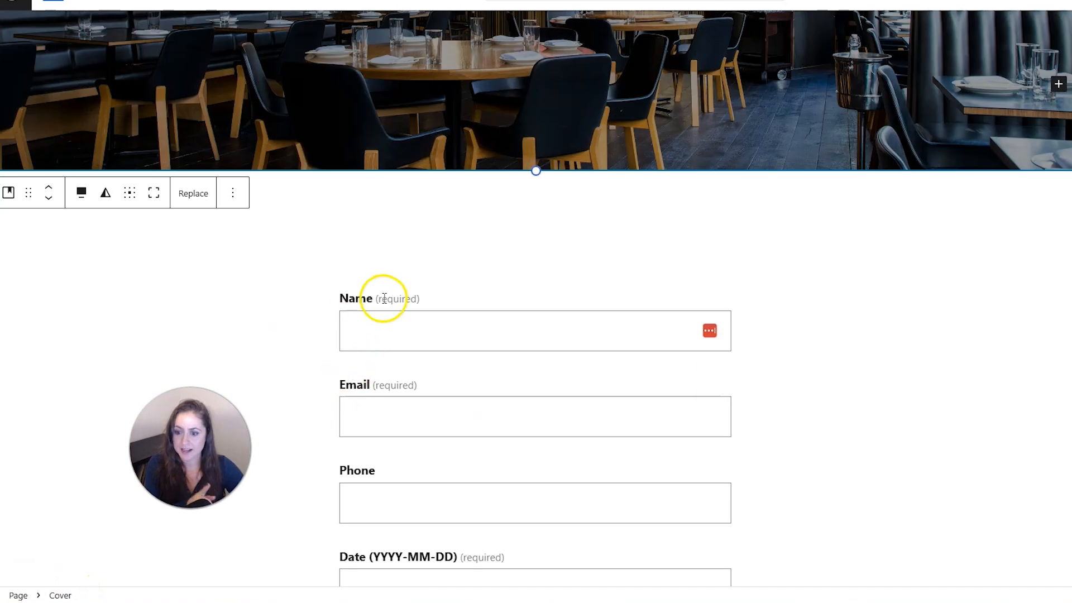
{"action": "scroll", "coordinate": [396, 287], "scroll_direction": "down", "scroll_amount": 4}
{"action": "left_click", "coordinate": [427, 265]}
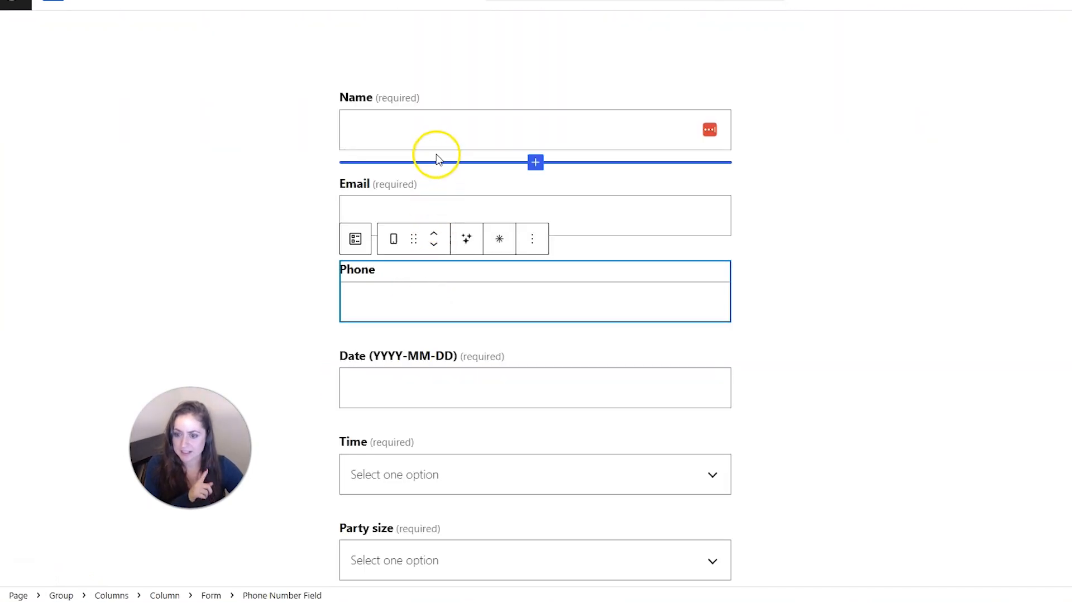
{"action": "left_click", "coordinate": [441, 190]}
{"action": "left_click", "coordinate": [458, 404]}
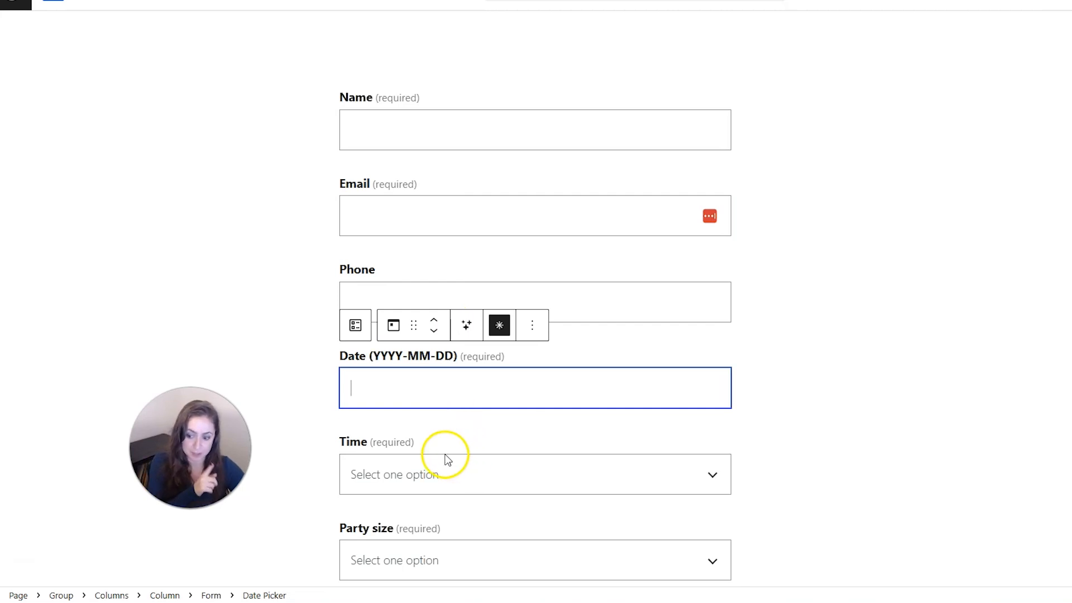
{"action": "left_click", "coordinate": [212, 596]}
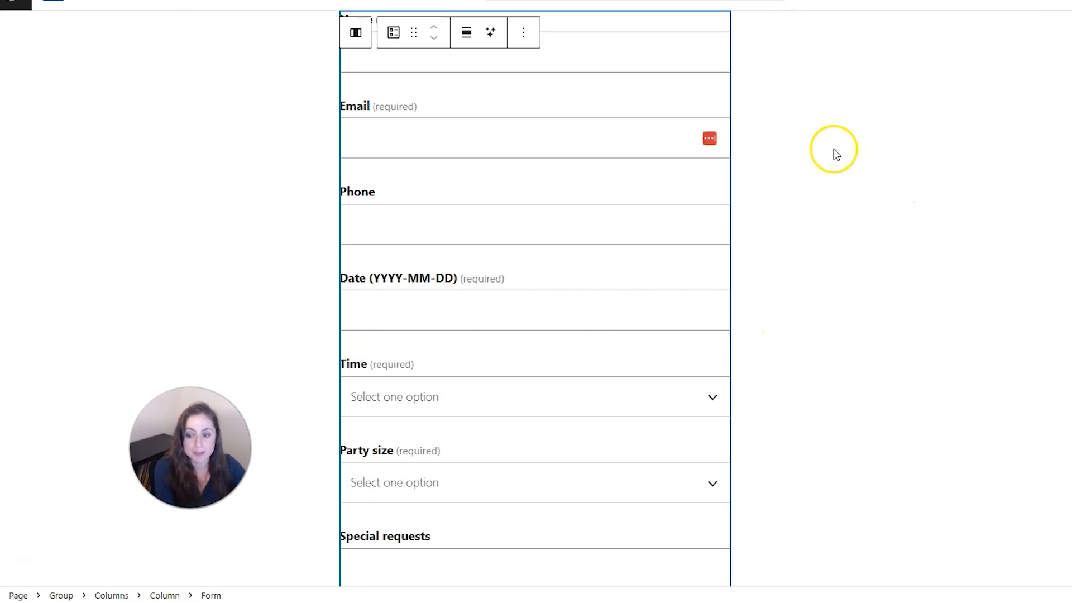
{"action": "mouse_move", "coordinate": [707, 251]}
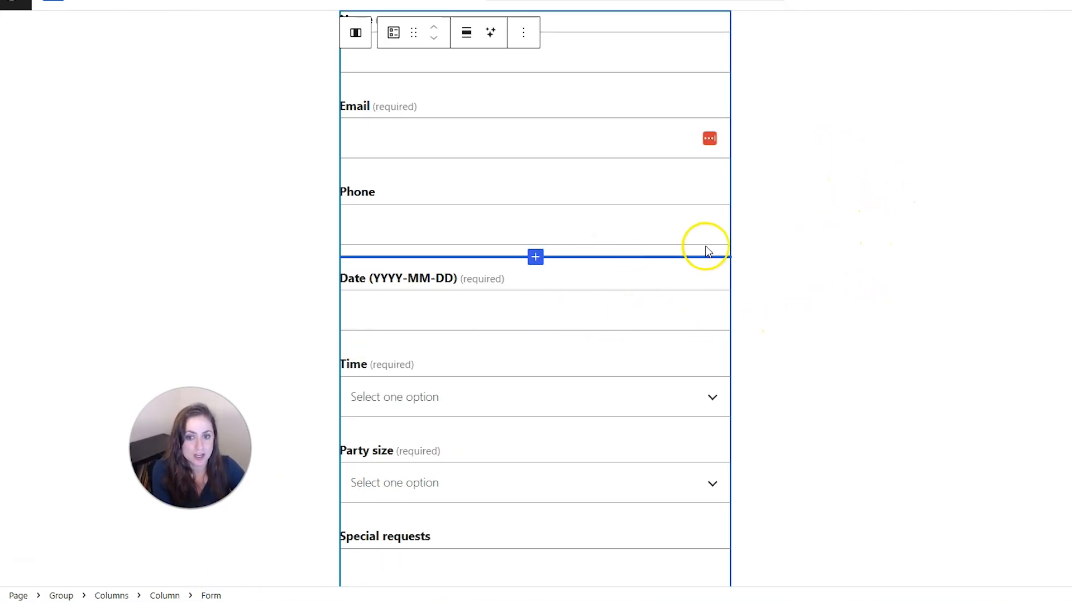
{"action": "left_click", "coordinate": [227, 521]}
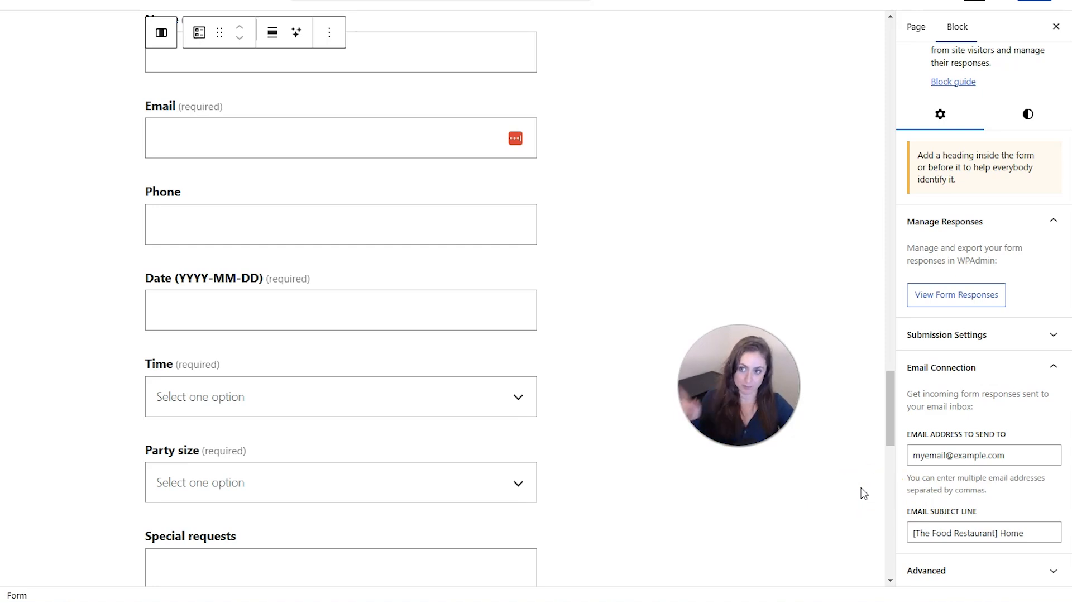
Step: Inspect the field settings of the booking form's Name field
{"action": "scroll", "coordinate": [395, 377], "scroll_direction": "up", "scroll_amount": 5}
{"action": "left_click", "coordinate": [395, 377]}
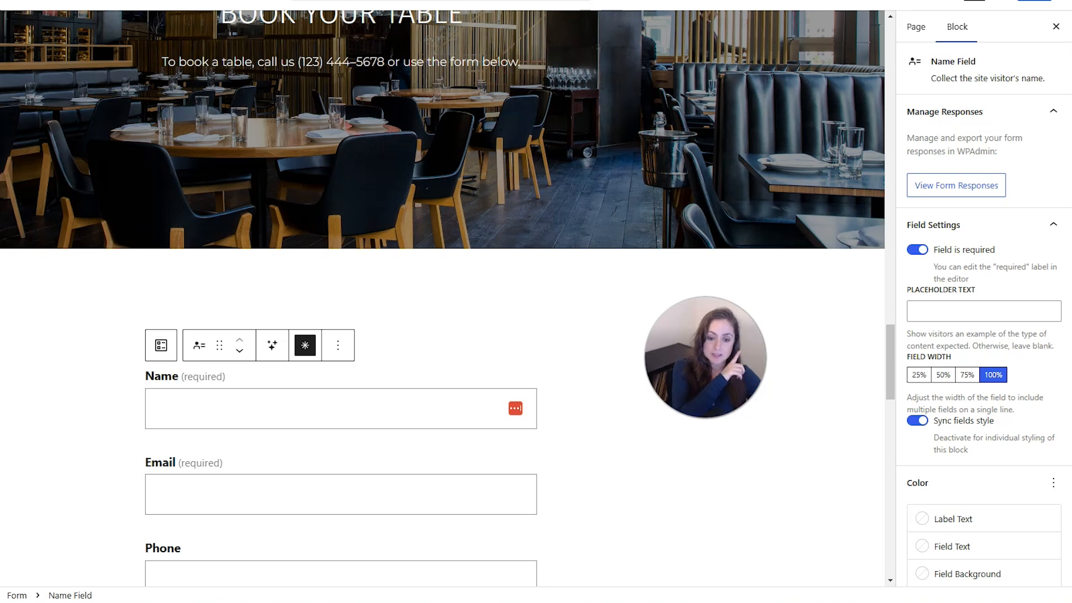
{"action": "scroll", "coordinate": [438, 424], "scroll_direction": "down", "scroll_amount": 5}
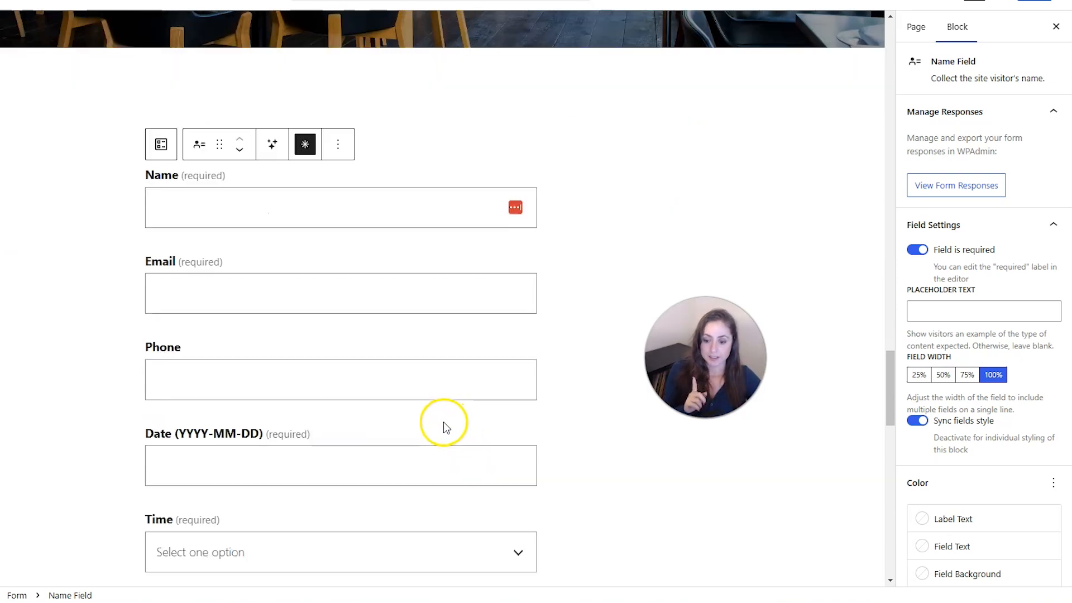
Step: Add a "3pm" option after 11:30 am in the booking form's Time dropdown
{"action": "left_click", "coordinate": [322, 490]}
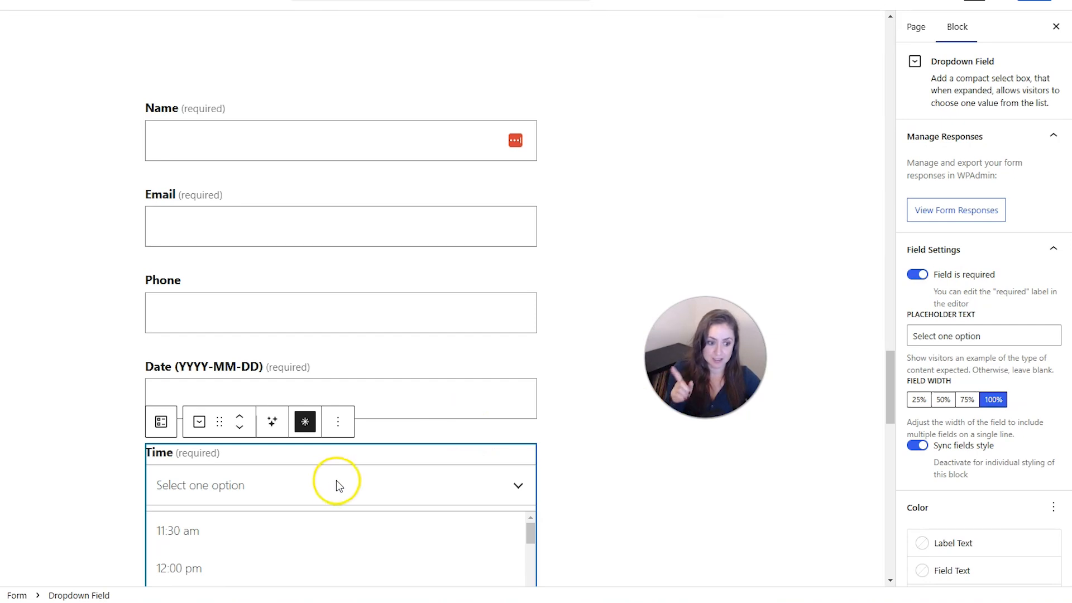
{"action": "scroll", "coordinate": [339, 477], "scroll_direction": "down", "scroll_amount": 2}
{"action": "left_click", "coordinate": [229, 407]}
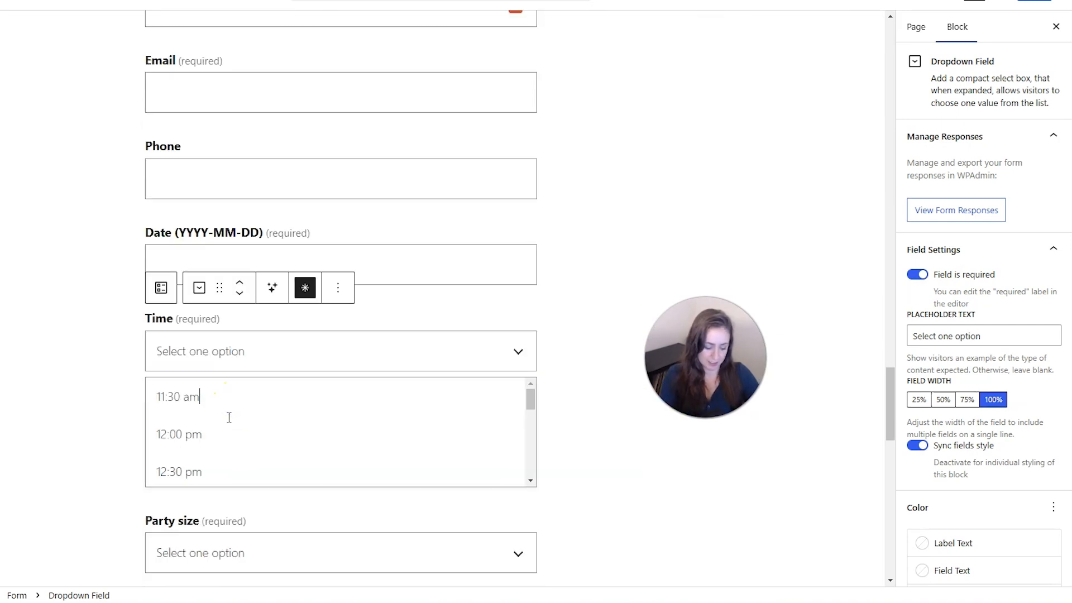
{"action": "key", "text": "Return"}
{"action": "scroll", "coordinate": [229, 418], "scroll_direction": "down", "scroll_amount": 1}
{"action": "type", "text": "3pm"}
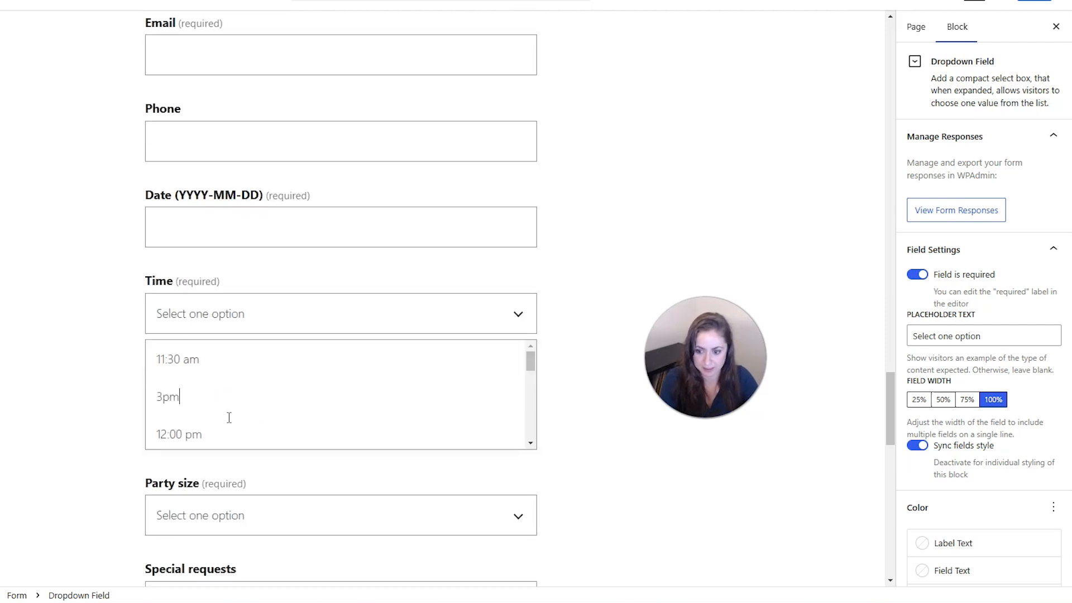
{"action": "left_click", "coordinate": [344, 271]}
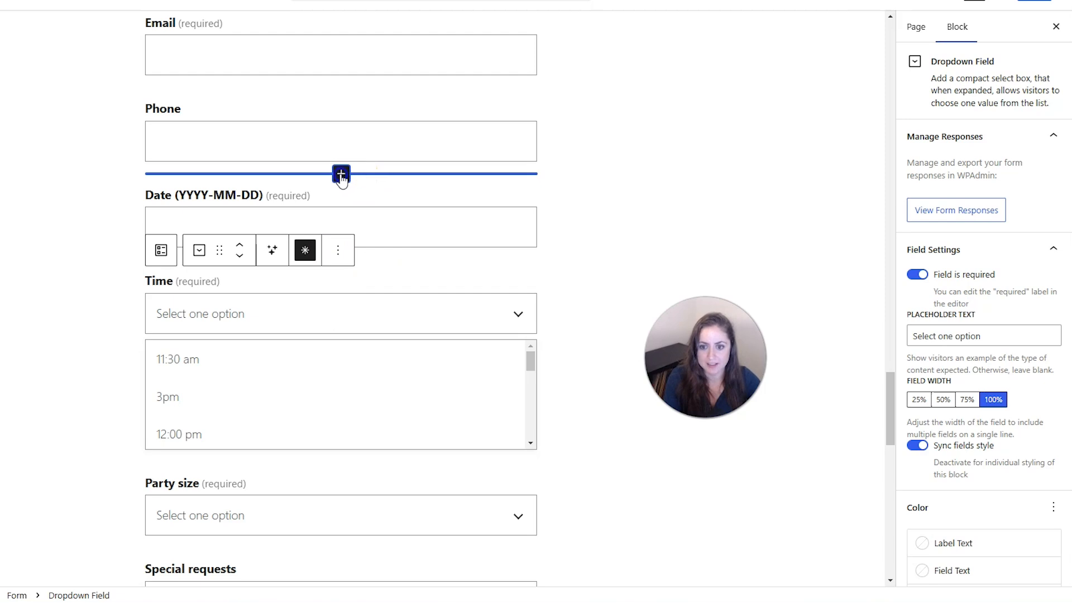
Step: Insert a URL field between the booking form's Phone and Date fields
{"action": "left_click", "coordinate": [341, 175]}
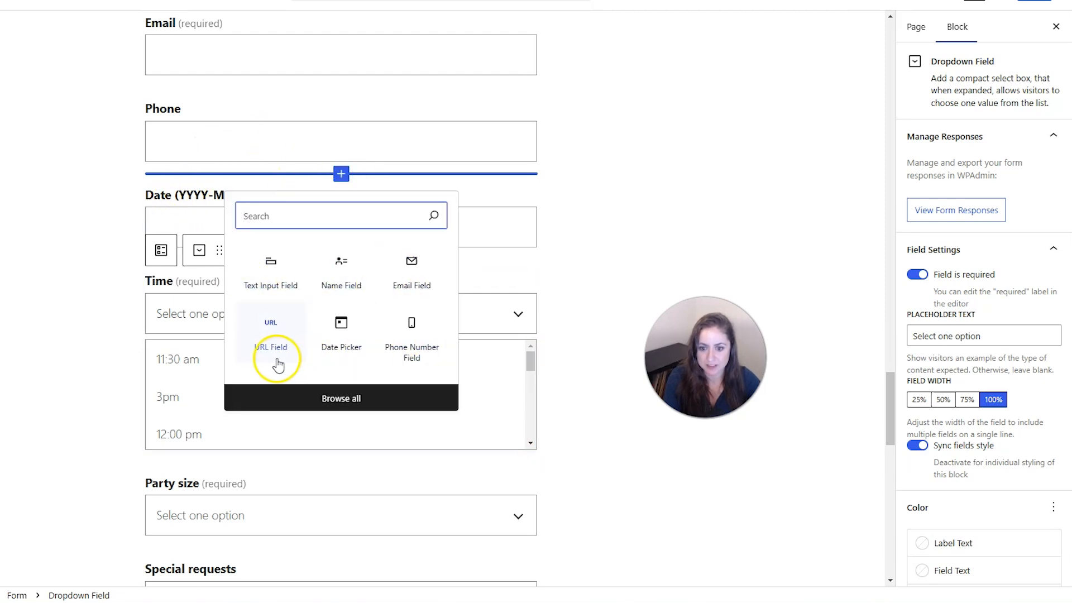
{"action": "left_click", "coordinate": [278, 331]}
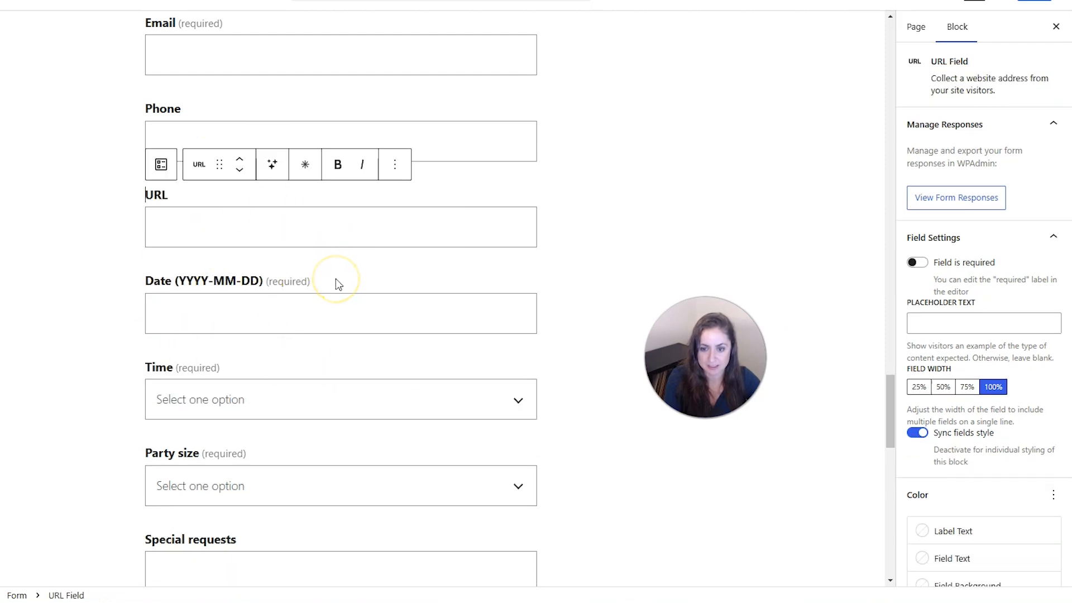
Step: Browse the full block library for the text, layout and form blocks that can be added to the page
{"action": "scroll", "coordinate": [336, 280], "scroll_direction": "down", "scroll_amount": 10}
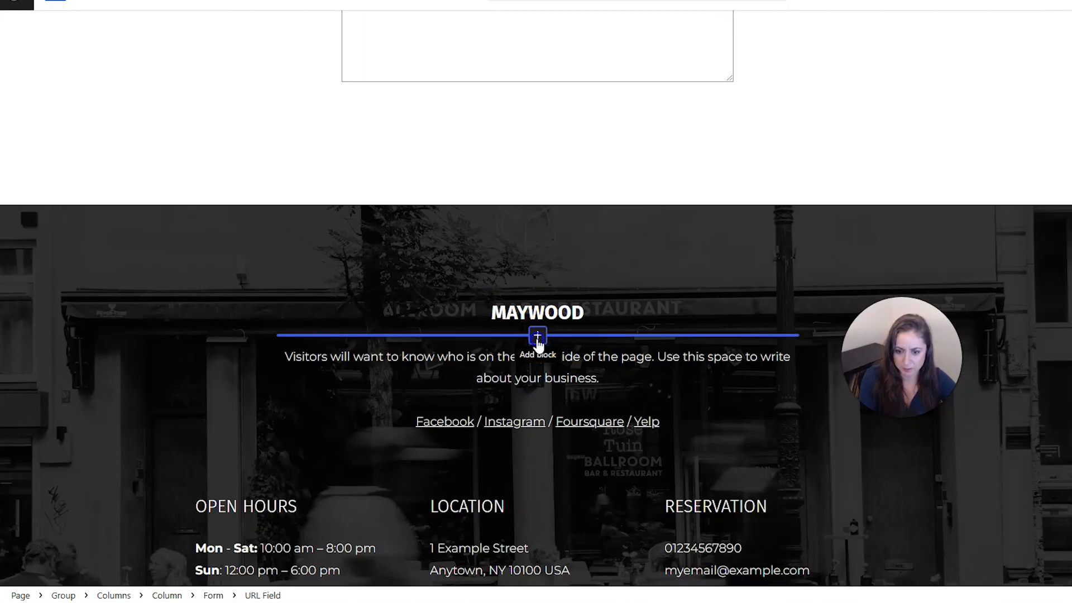
{"action": "left_click", "coordinate": [537, 336]}
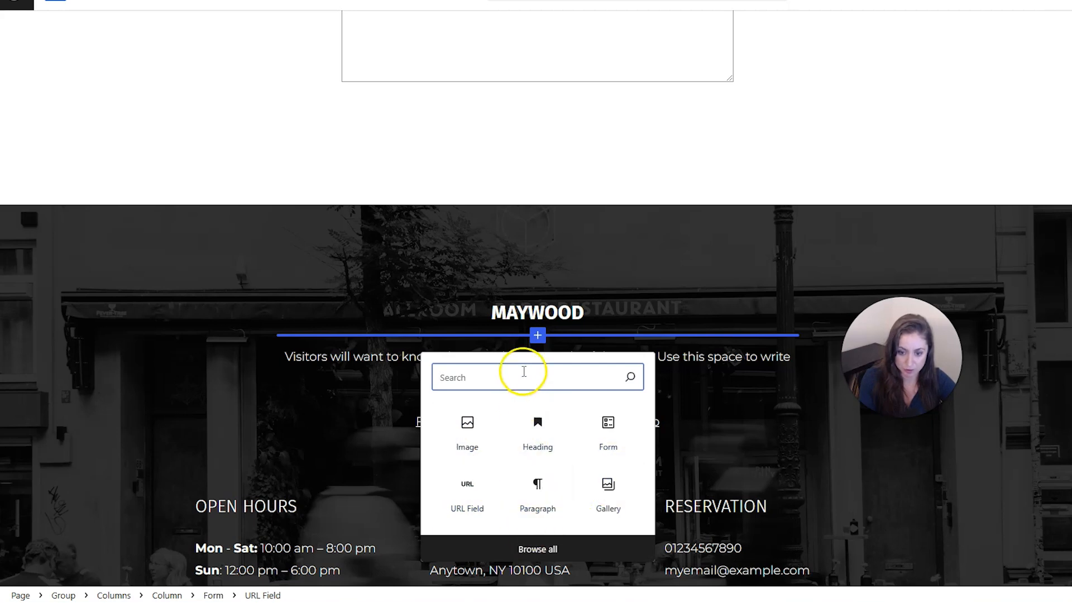
{"action": "left_click", "coordinate": [533, 554]}
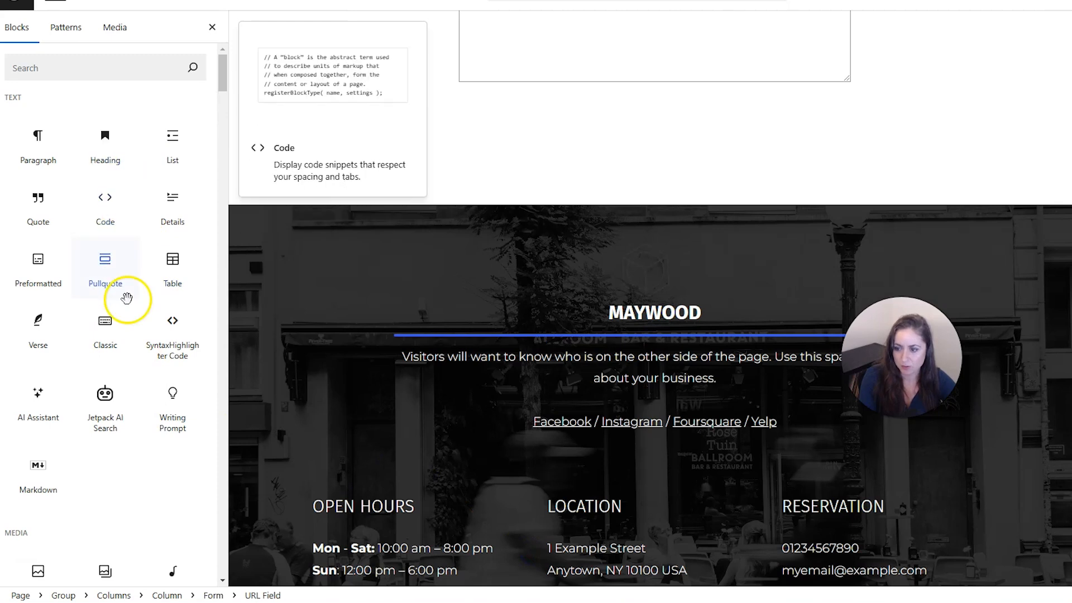
{"action": "scroll", "coordinate": [131, 329], "scroll_direction": "down", "scroll_amount": 6}
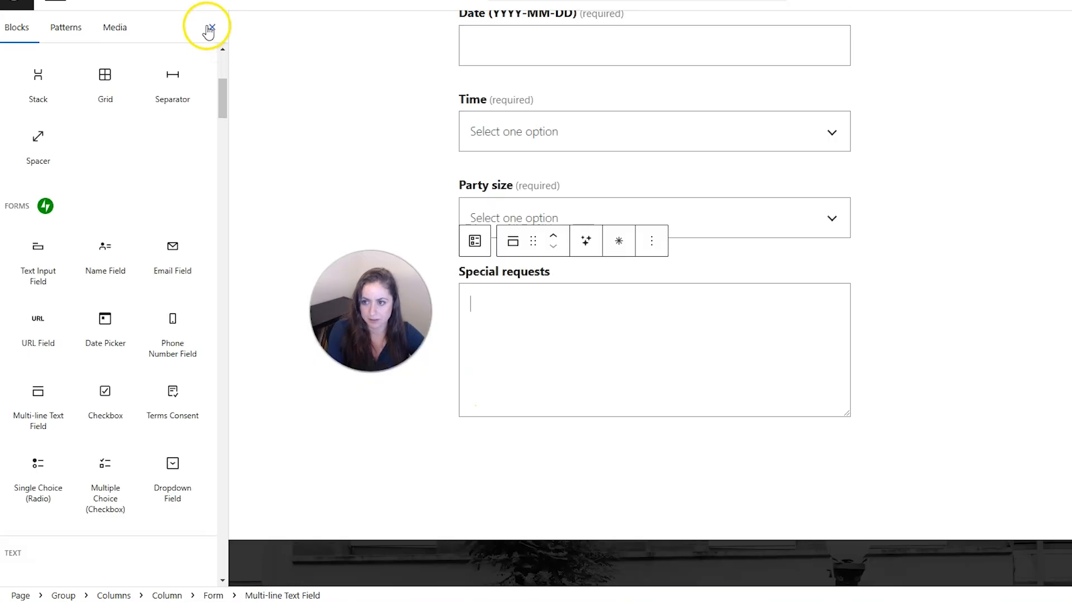
{"action": "left_click", "coordinate": [212, 28]}
{"action": "left_click", "coordinate": [410, 422]}
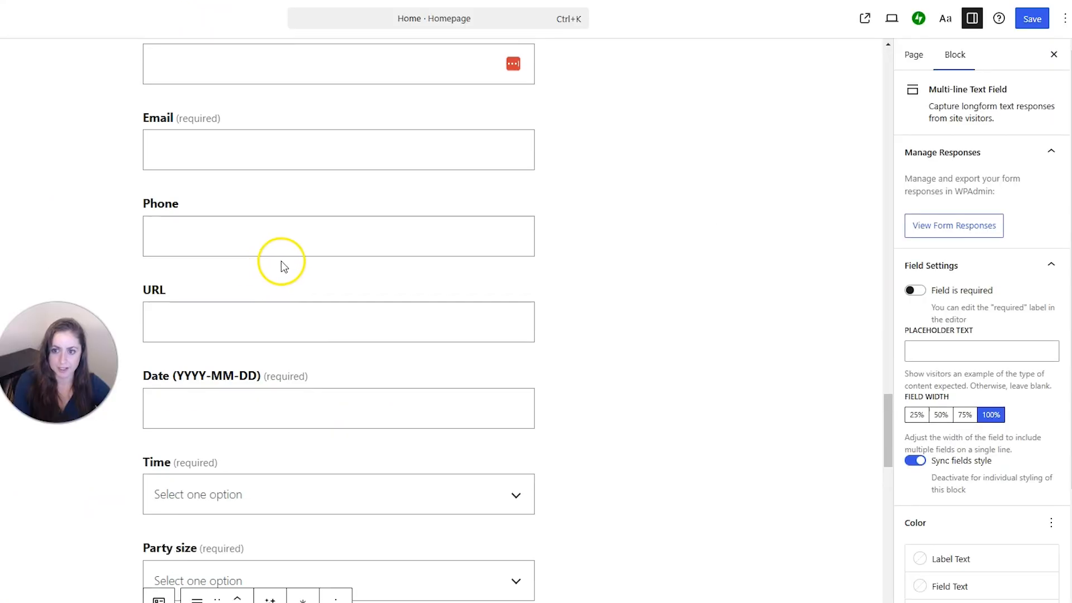
Step: Review the edited booking form and save the homepage
{"action": "scroll", "coordinate": [295, 290], "scroll_direction": "up", "scroll_amount": 2}
{"action": "scroll", "coordinate": [297, 289], "scroll_direction": "down", "scroll_amount": 8}
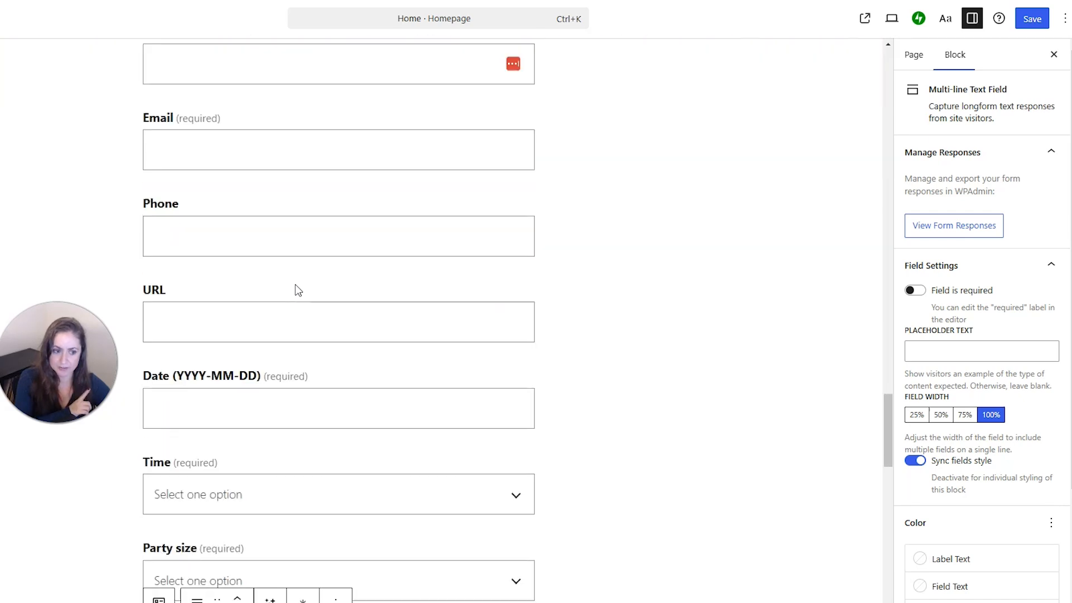
{"action": "scroll", "coordinate": [346, 240], "scroll_direction": "up", "scroll_amount": 5}
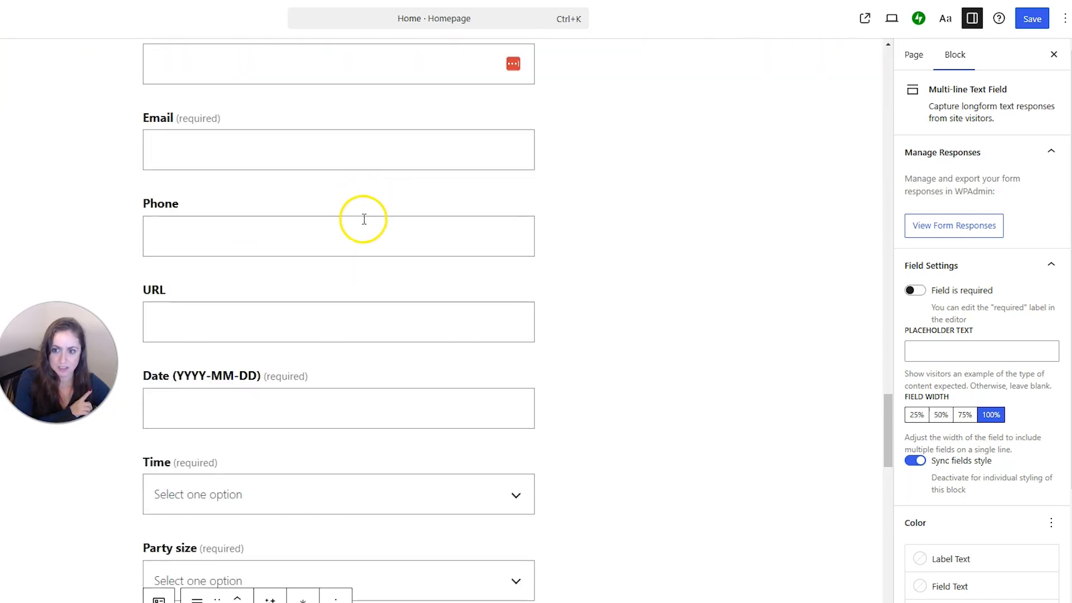
{"action": "left_click", "coordinate": [1032, 19]}
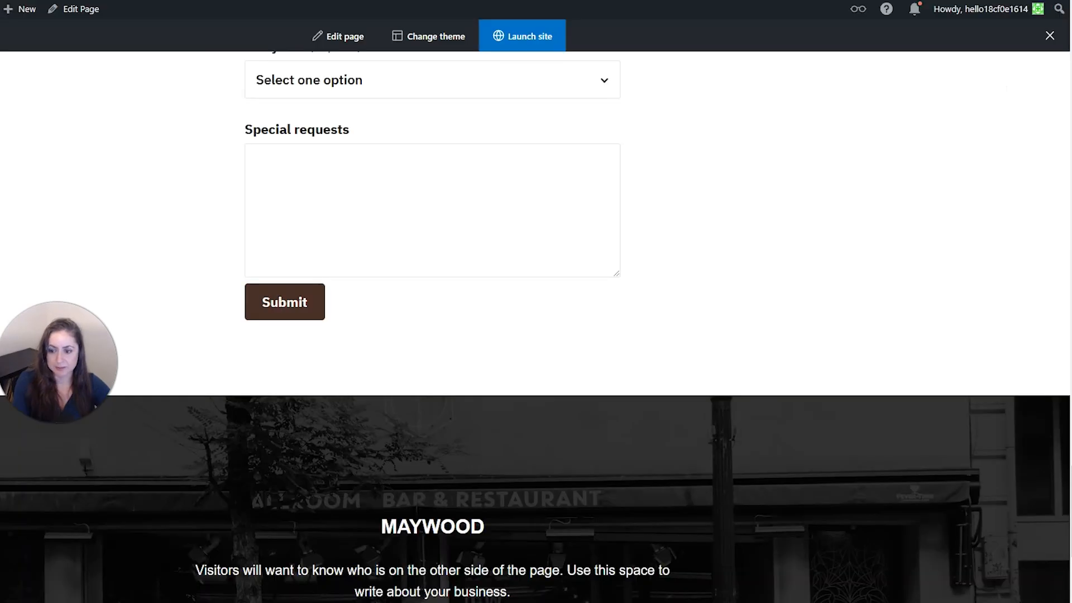
Step: Check the booking form on the site preview, including the Website field and the Time dropdown
{"action": "scroll", "coordinate": [140, 321], "scroll_direction": "up", "scroll_amount": 10}
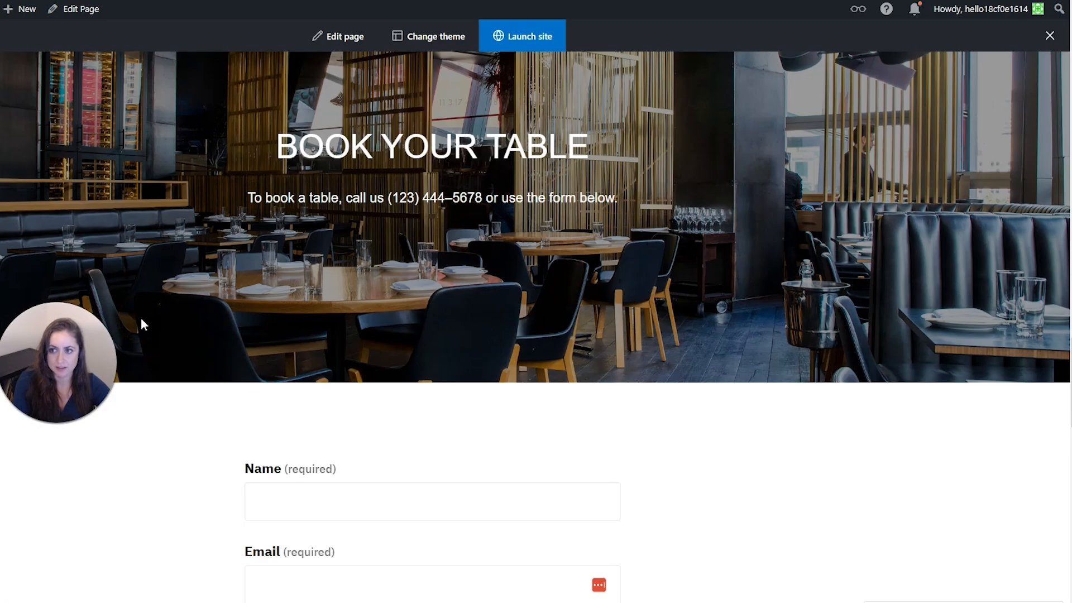
{"action": "scroll", "coordinate": [140, 324], "scroll_direction": "down", "scroll_amount": 6}
{"action": "scroll", "coordinate": [368, 416], "scroll_direction": "up", "scroll_amount": 1}
{"action": "left_click", "coordinate": [368, 416]}
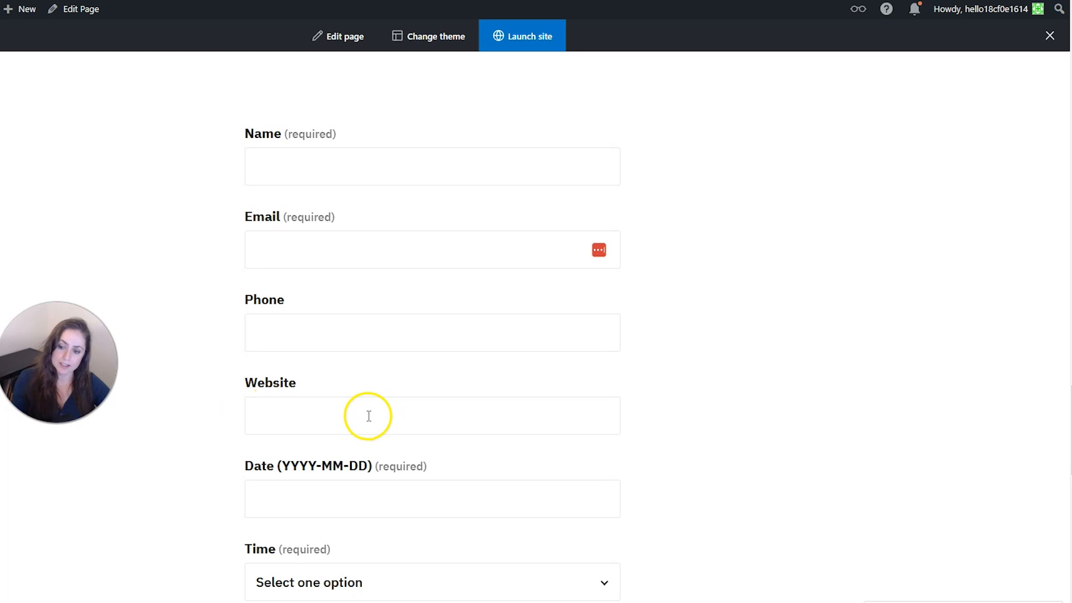
{"action": "scroll", "coordinate": [363, 417], "scroll_direction": "down", "scroll_amount": 4}
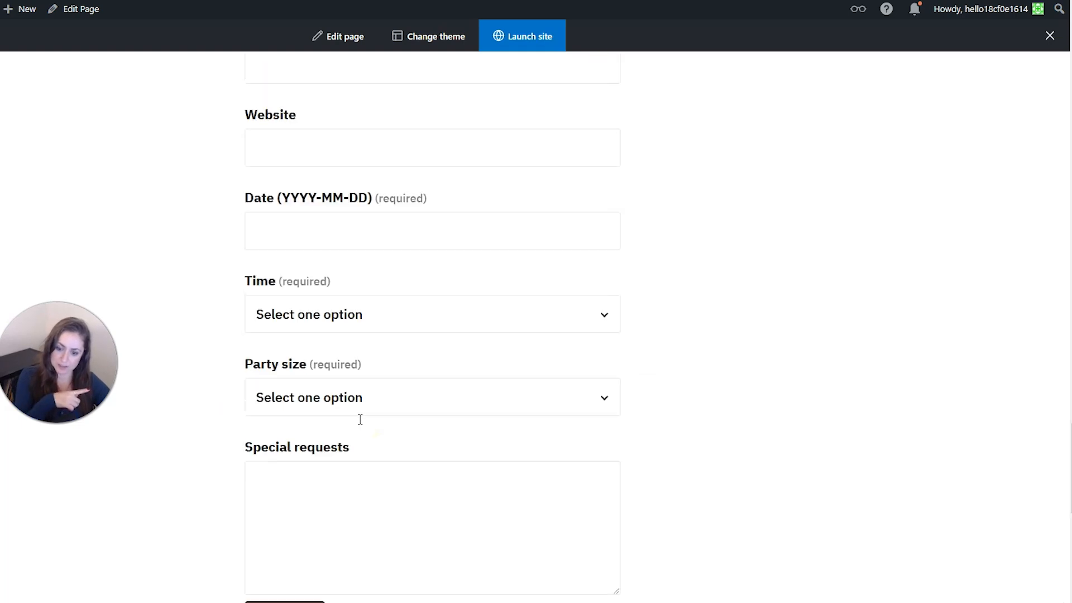
{"action": "left_click", "coordinate": [331, 312]}
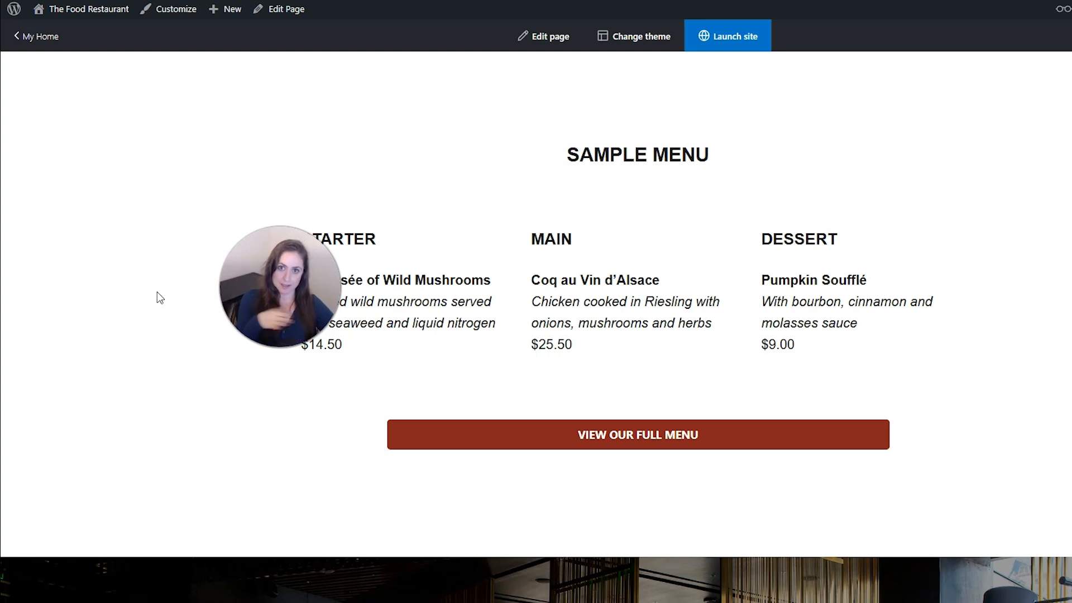
Step: Open the site's list of pages from the dashboard, view the About page's content and return to the list
{"action": "left_click", "coordinate": [43, 39]}
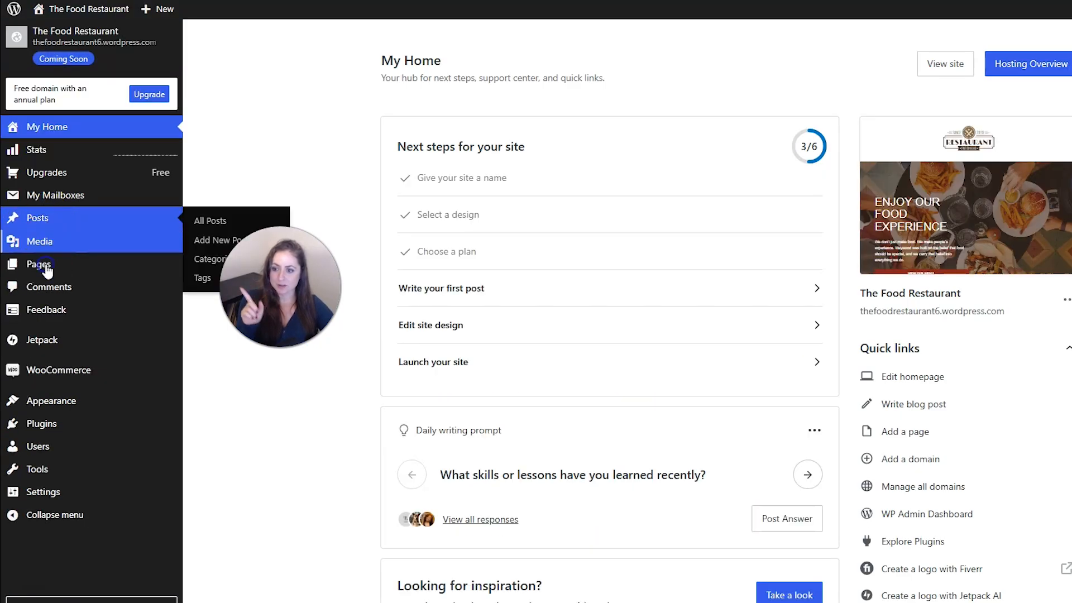
{"action": "left_click", "coordinate": [49, 267]}
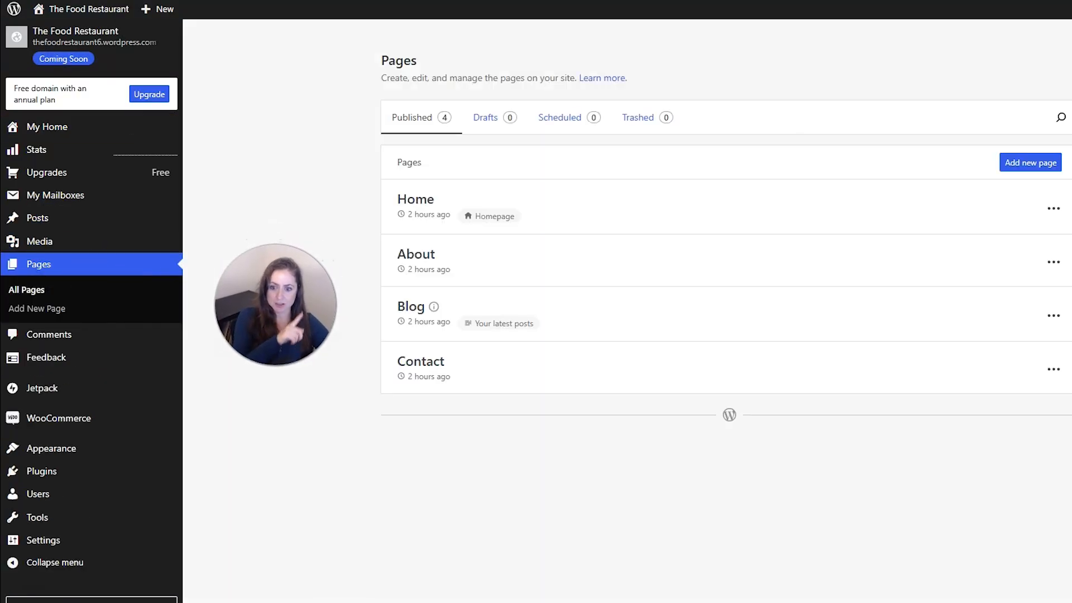
{"action": "left_click", "coordinate": [435, 259]}
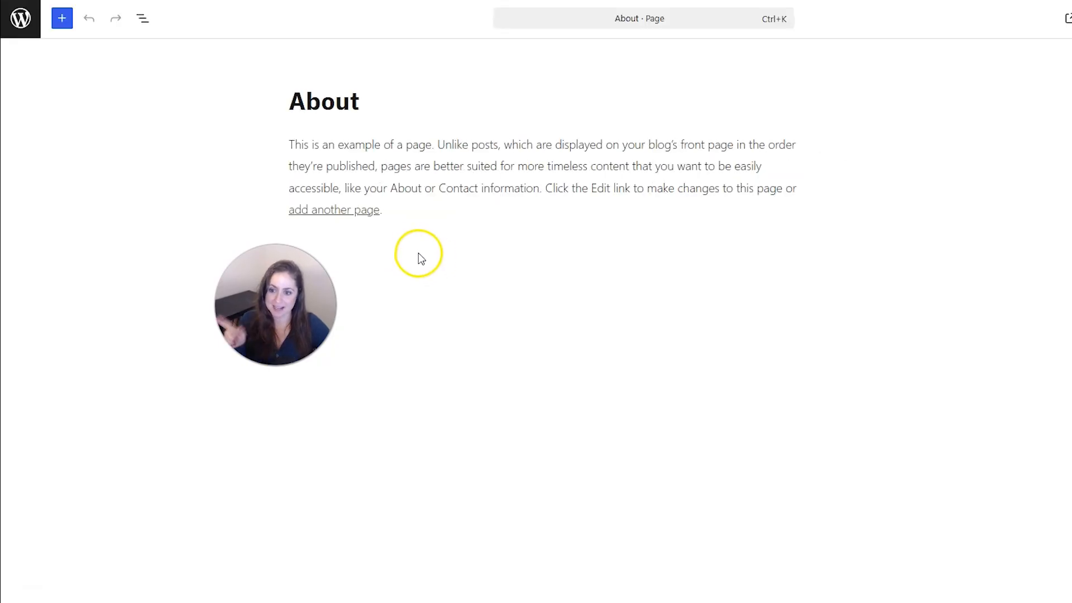
{"action": "left_click", "coordinate": [17, 5]}
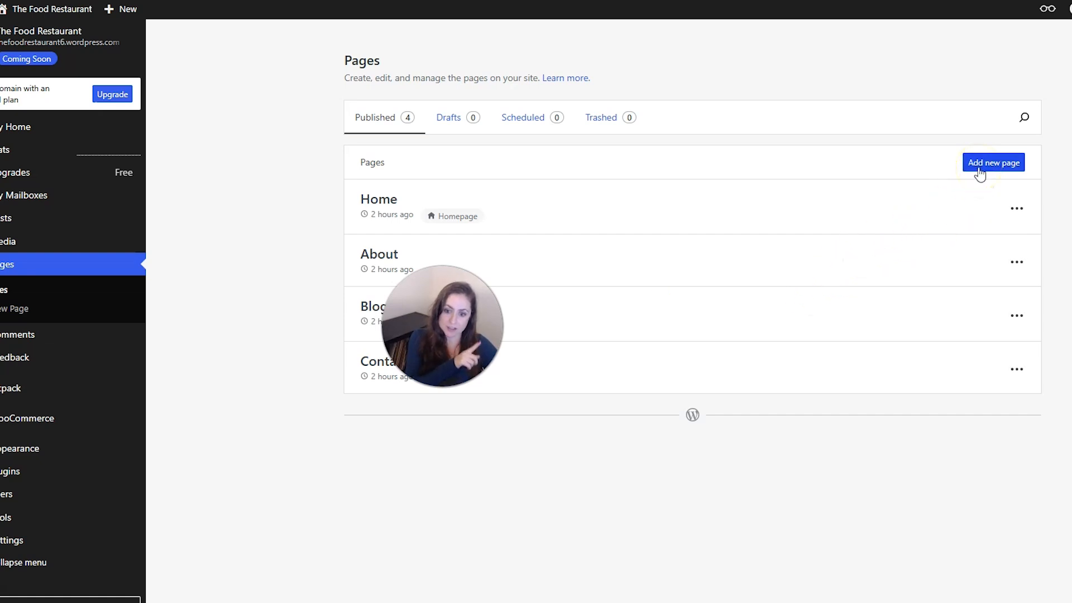
Step: Add a new page based on the predefined Menu (Page) layout from the Menu category
{"action": "left_click", "coordinate": [980, 163]}
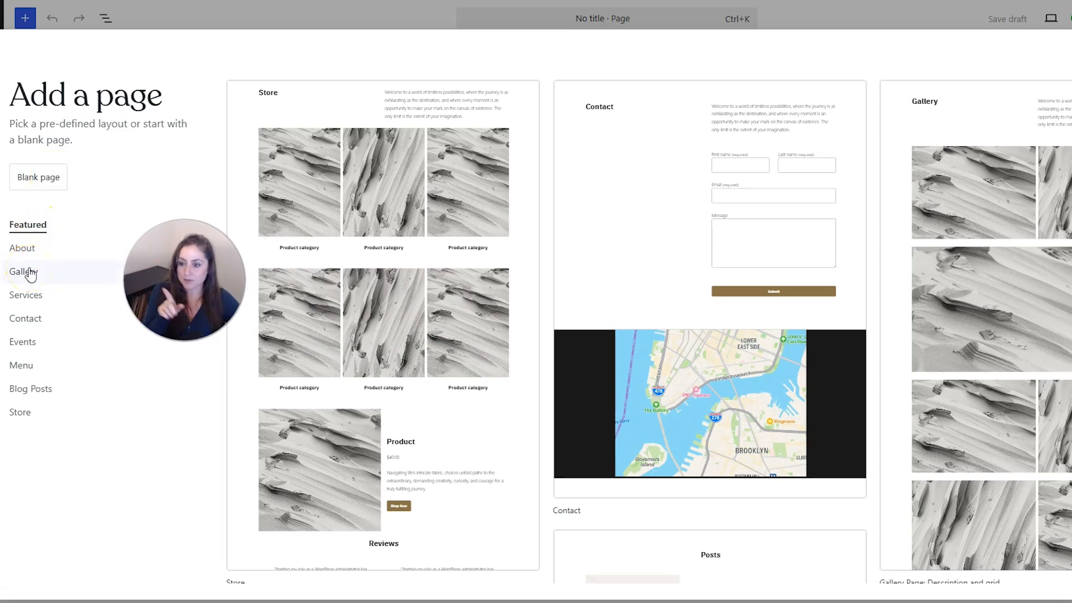
{"action": "left_click", "coordinate": [32, 372]}
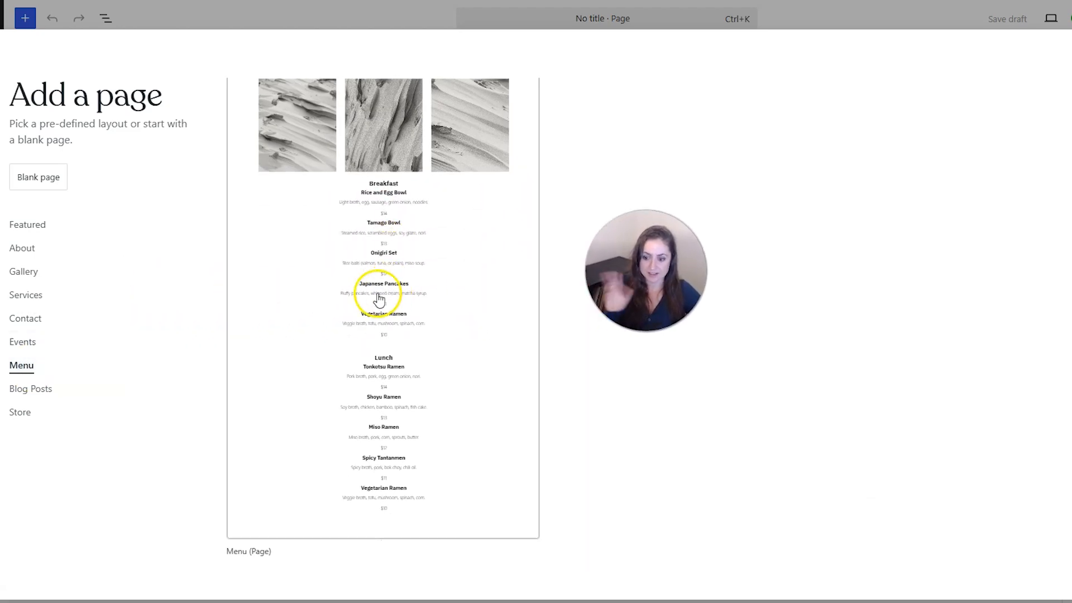
{"action": "left_click", "coordinate": [379, 300]}
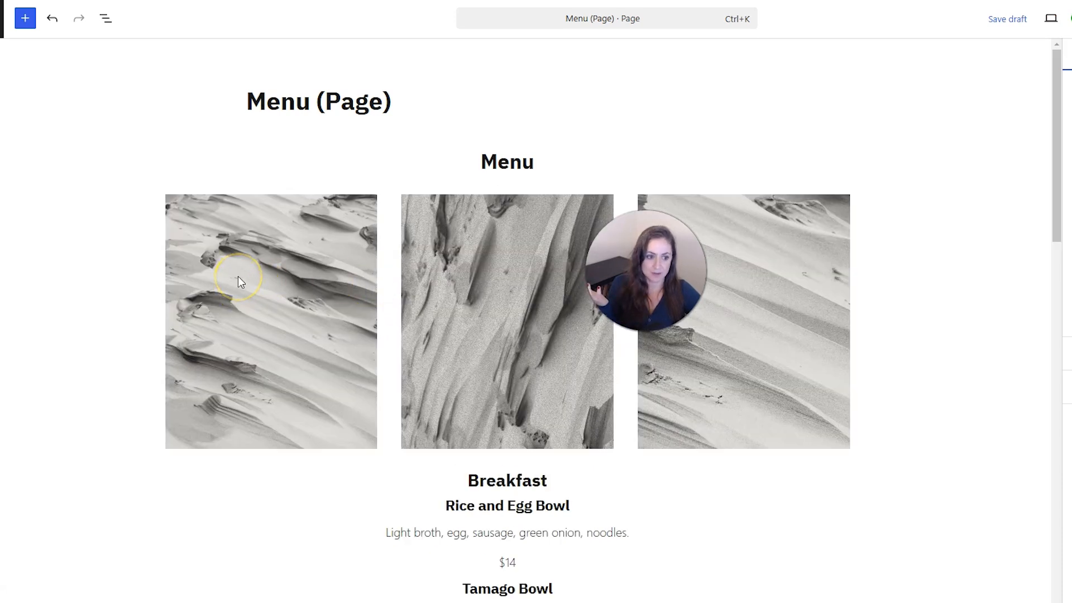
Step: Shorten the new page's title to "Menu"
{"action": "triple_click", "coordinate": [309, 102]}
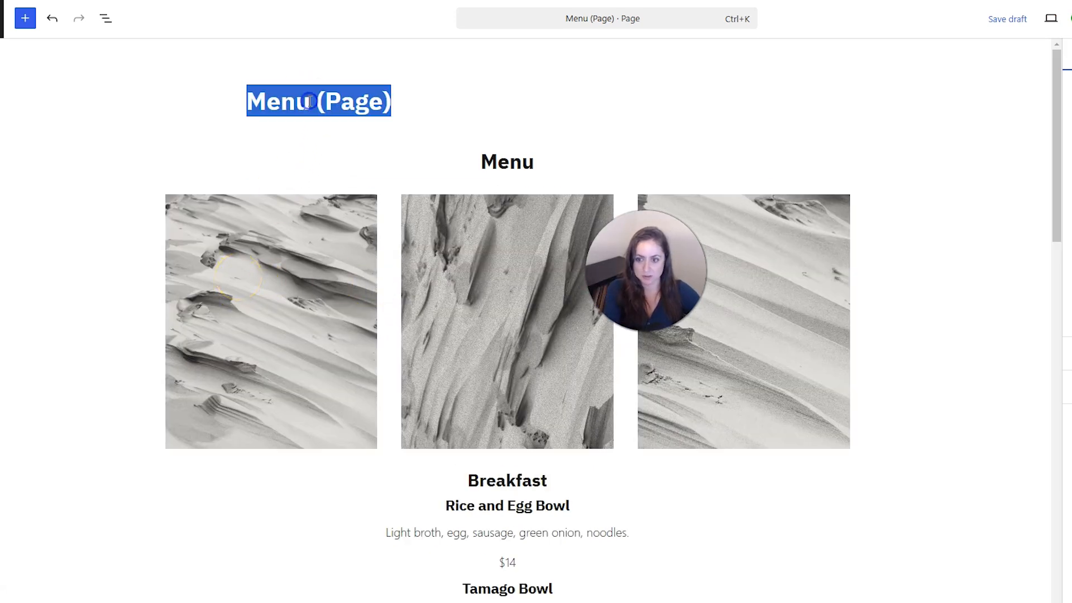
{"action": "left_click_drag", "start_coordinate": [310, 102], "coordinate": [396, 104]}
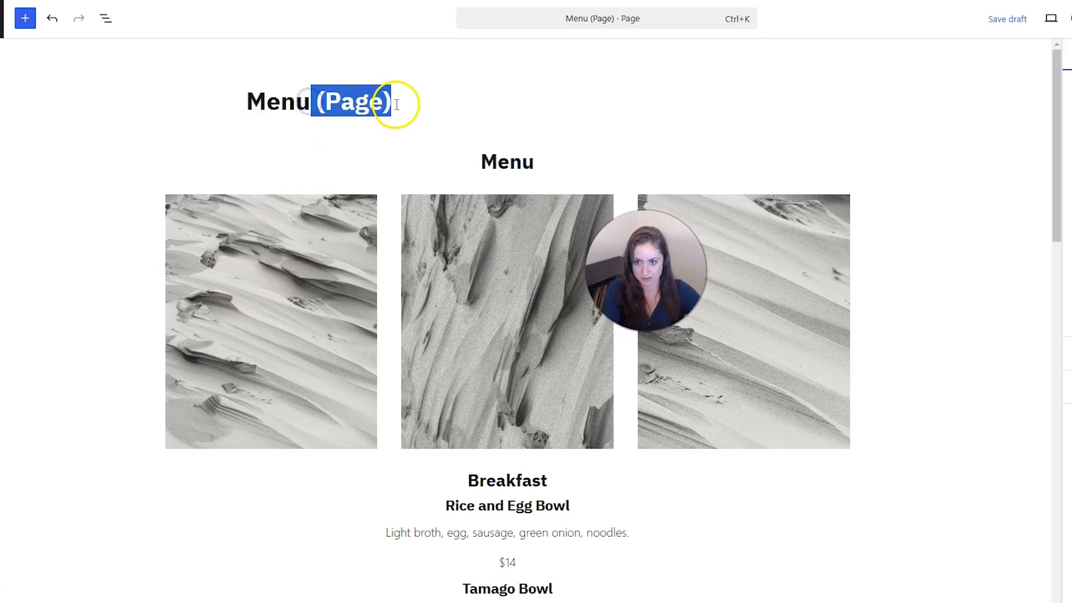
{"action": "key", "text": "BackSpace"}
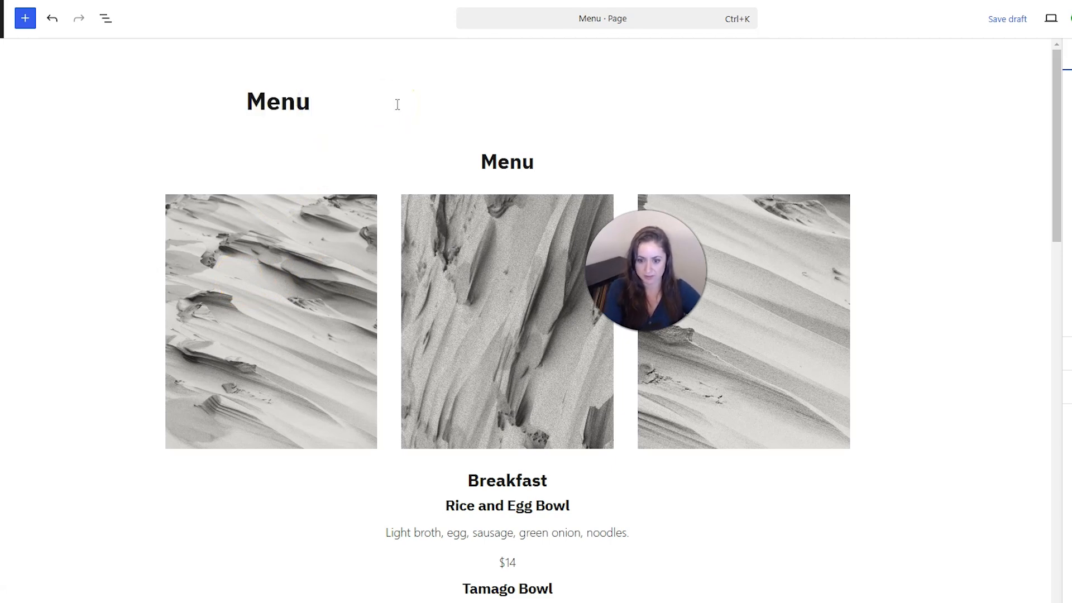
Step: Review the Menu page's images and breakfast items, and publish the page
{"action": "left_click", "coordinate": [291, 346]}
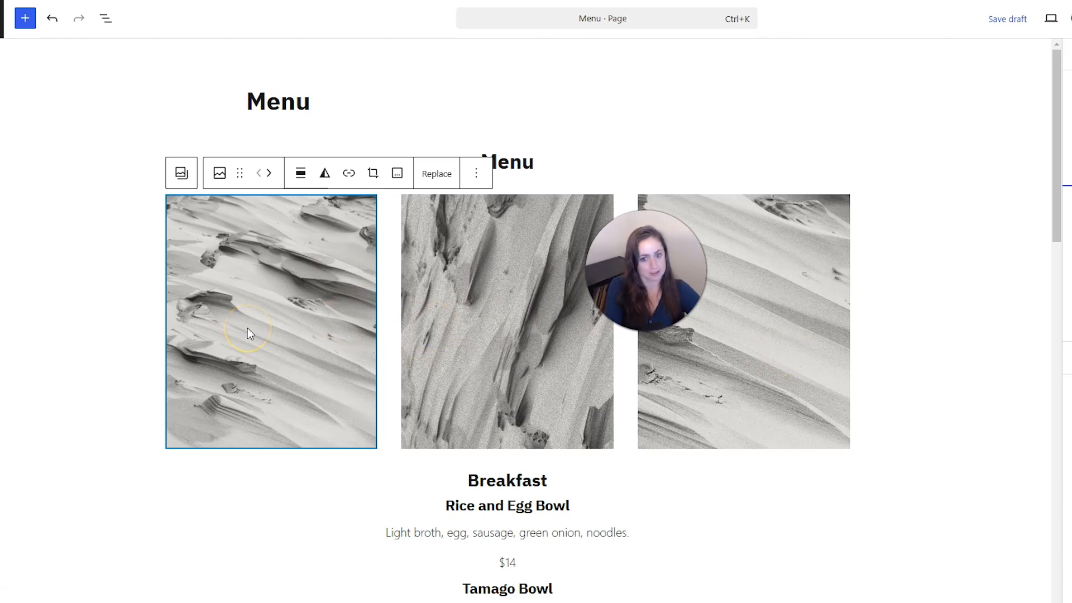
{"action": "scroll", "coordinate": [247, 327], "scroll_direction": "down", "scroll_amount": 6}
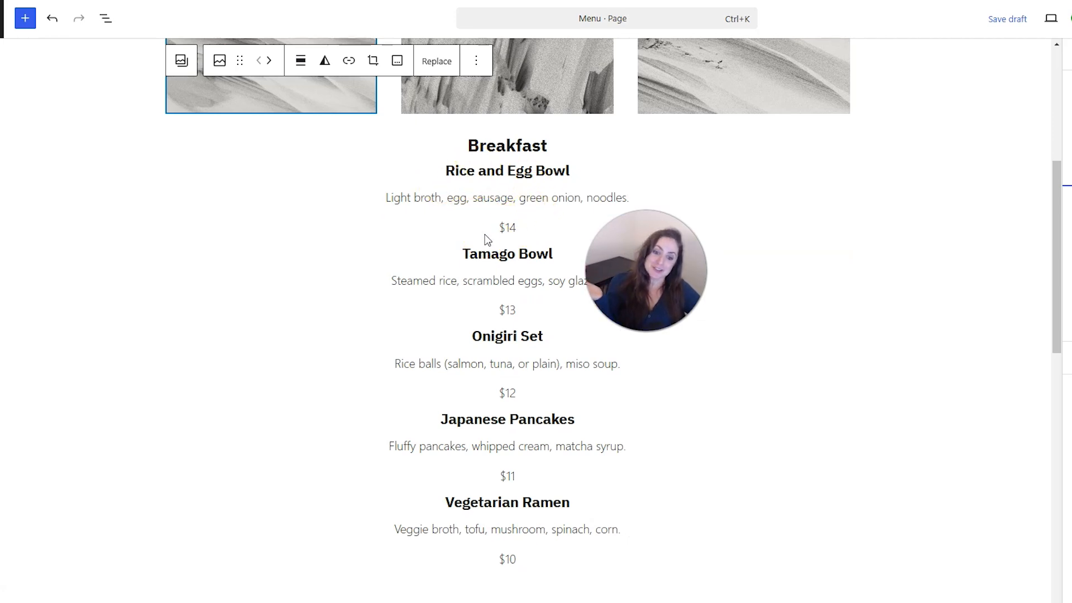
{"action": "mouse_move", "coordinate": [485, 327]}
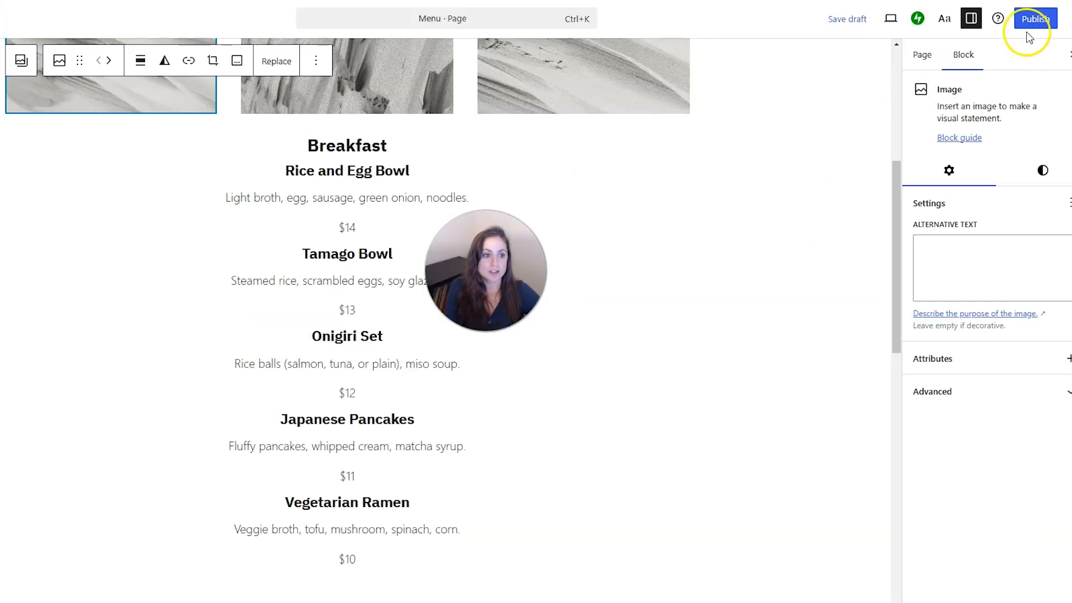
{"action": "left_click", "coordinate": [1036, 19]}
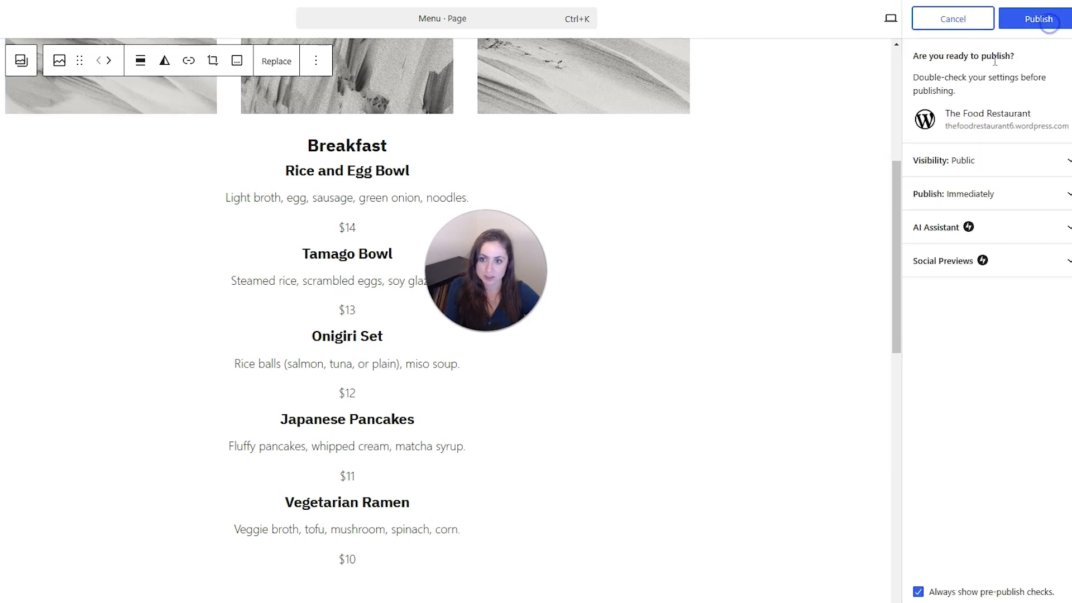
{"action": "left_click", "coordinate": [1017, 22]}
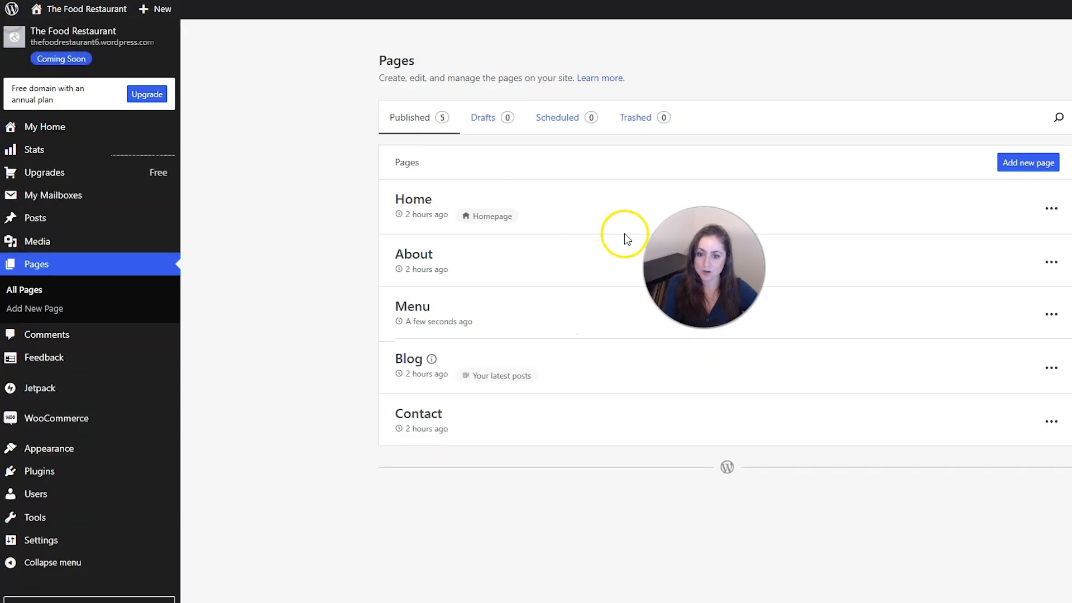
Step: Link the homepage's "VIEW OUR MENU" button to the Menu page and save the homepage
{"action": "left_click", "coordinate": [413, 202]}
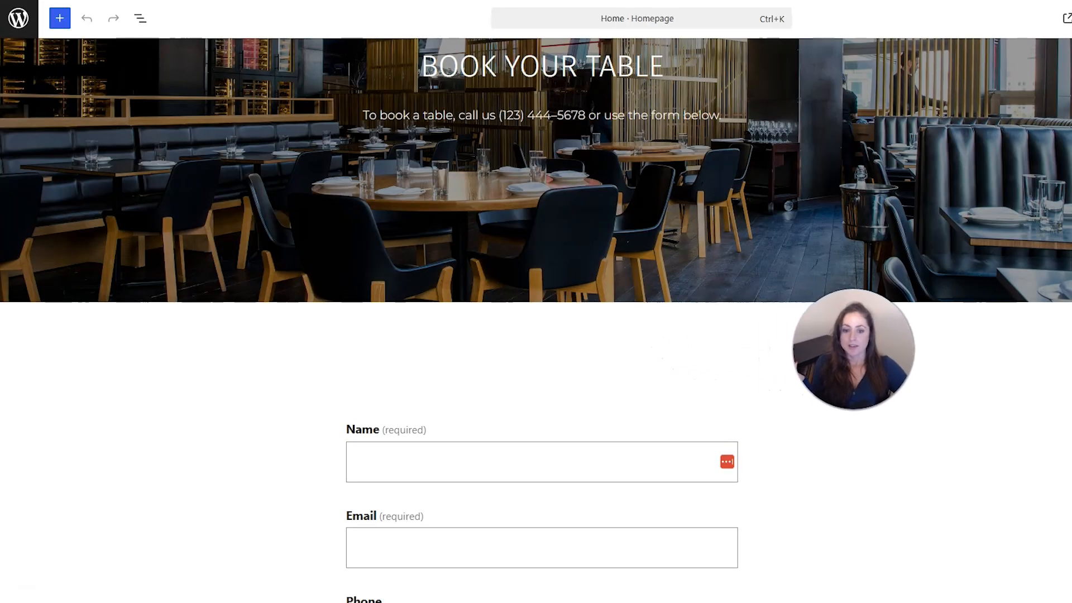
{"action": "scroll", "coordinate": [629, 357], "scroll_direction": "up", "scroll_amount": 10}
{"action": "scroll", "coordinate": [629, 356], "scroll_direction": "up", "scroll_amount": 10}
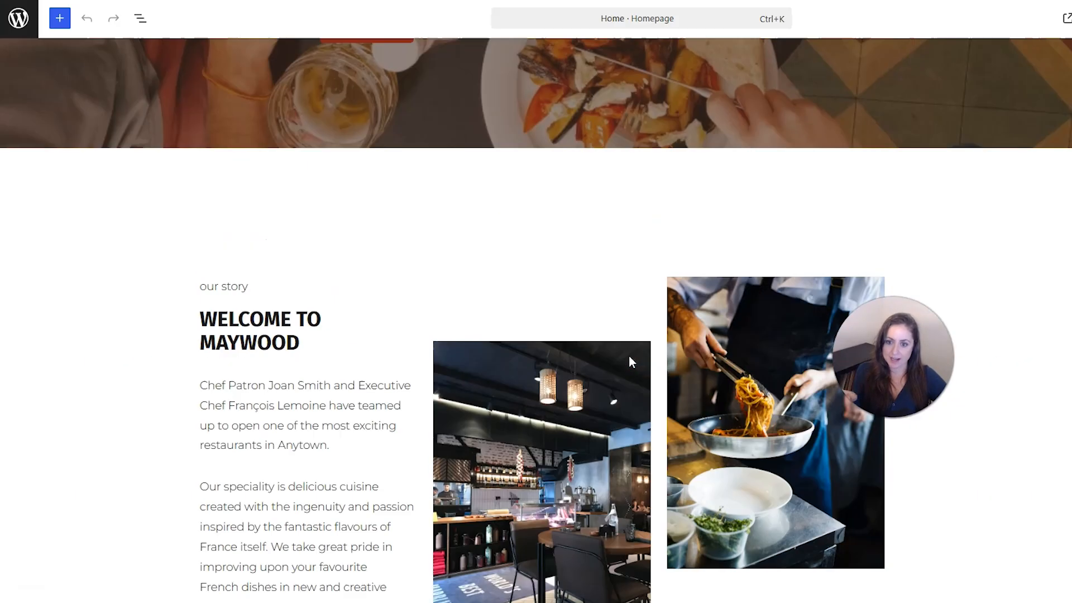
{"action": "double_click", "coordinate": [388, 465]}
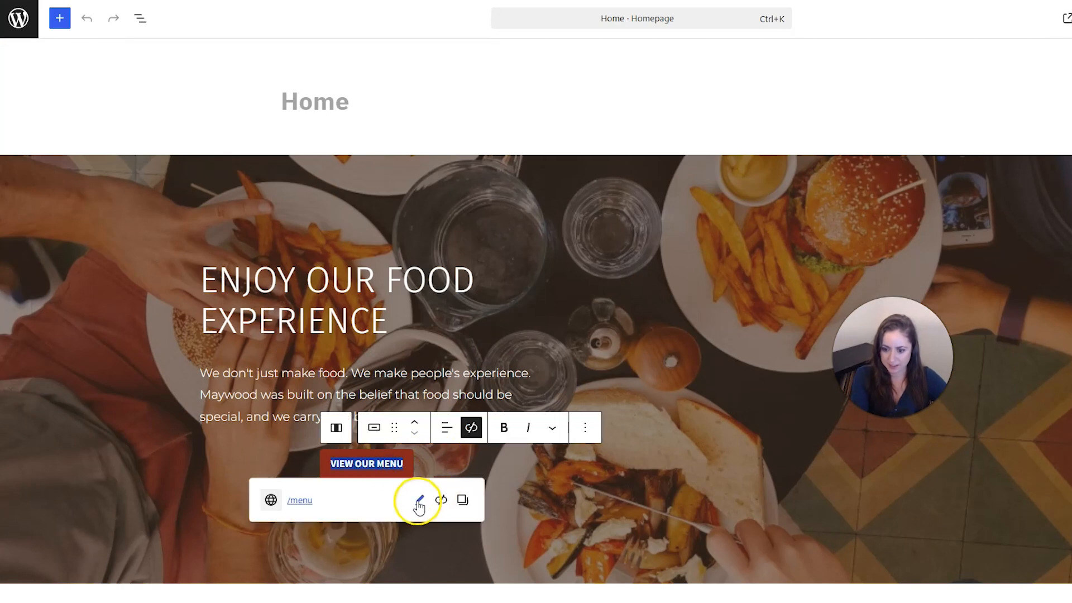
{"action": "left_click", "coordinate": [308, 502]}
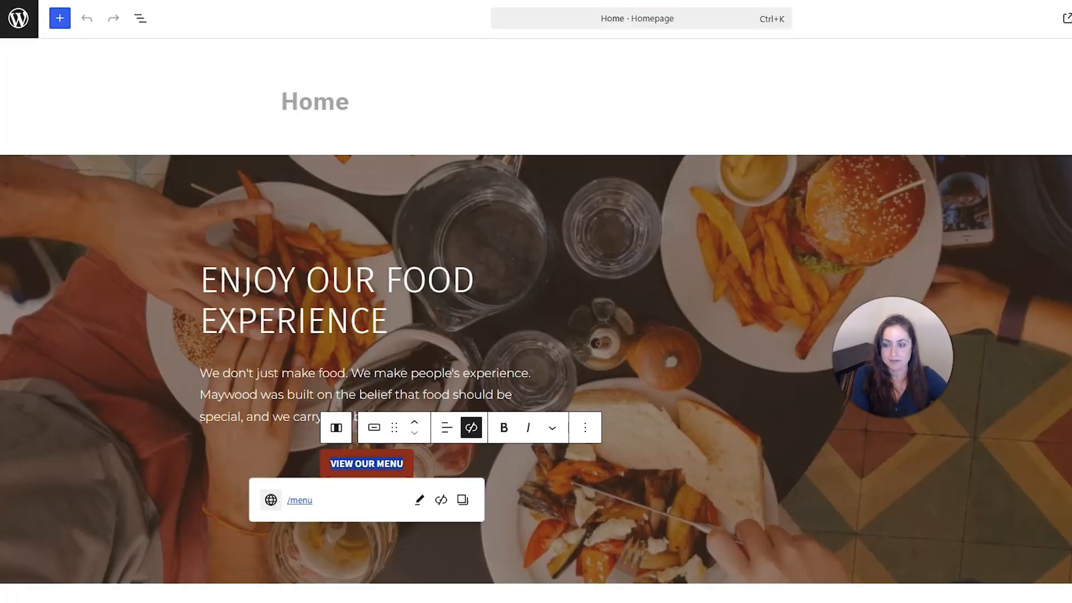
{"action": "left_click", "coordinate": [420, 501]}
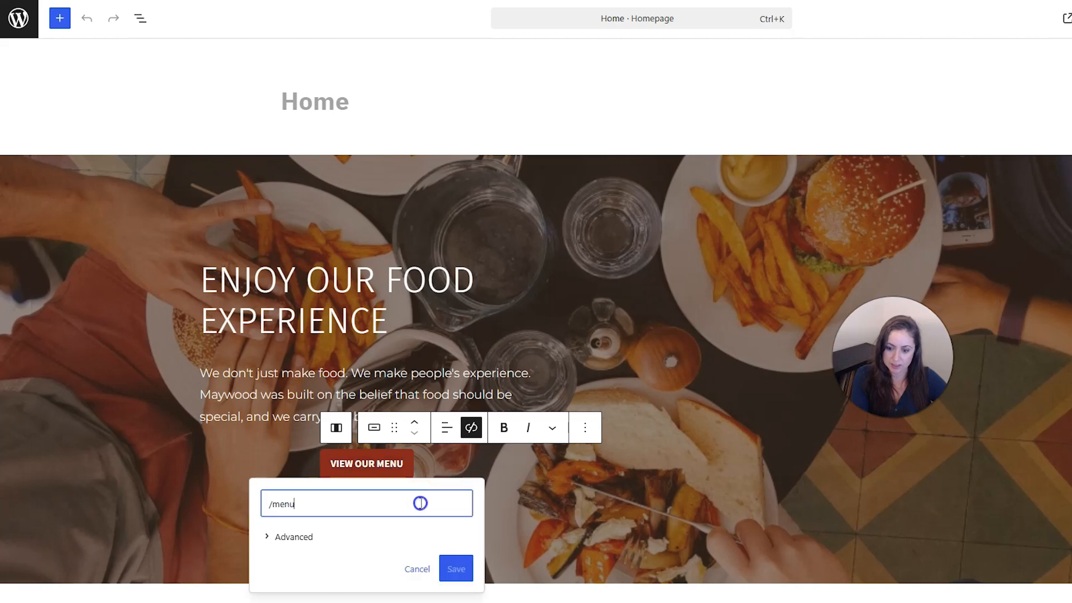
{"action": "triple_click", "coordinate": [414, 503]}
{"action": "type", "text": "menu"}
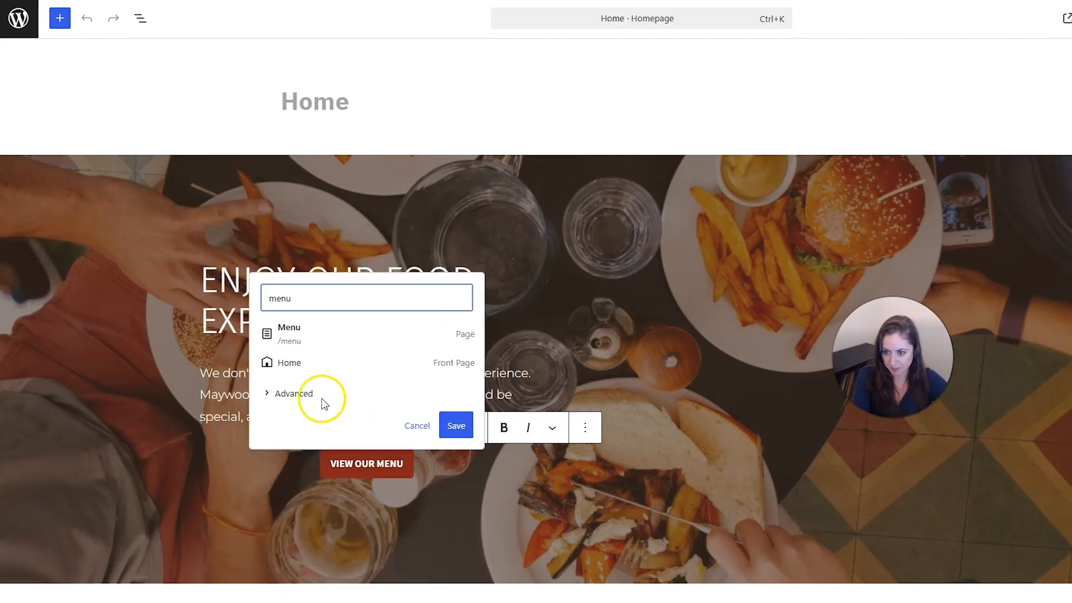
{"action": "left_click", "coordinate": [354, 335]}
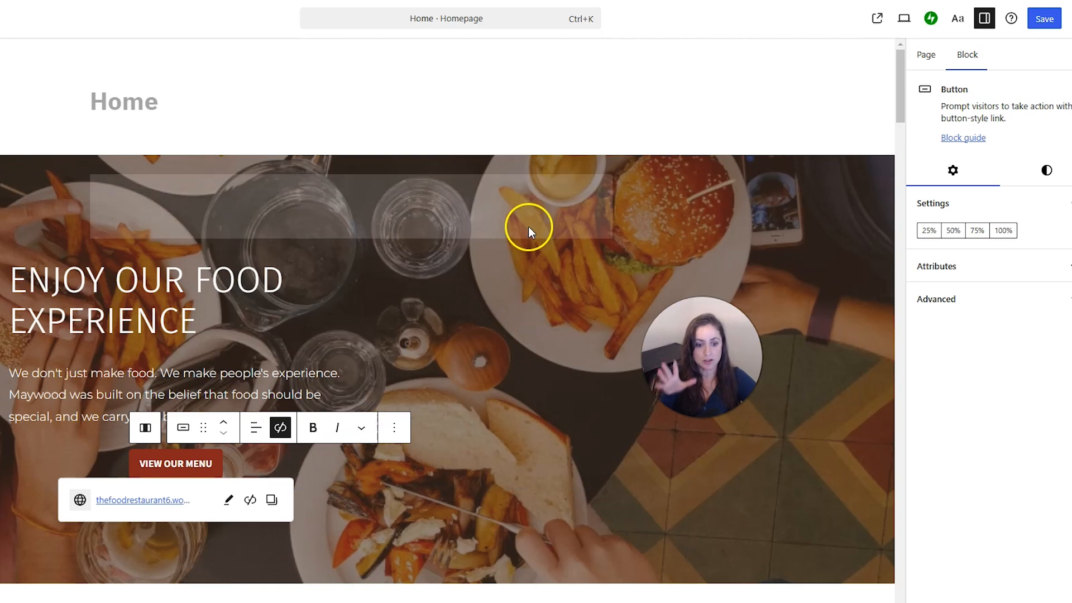
{"action": "left_click", "coordinate": [1044, 20]}
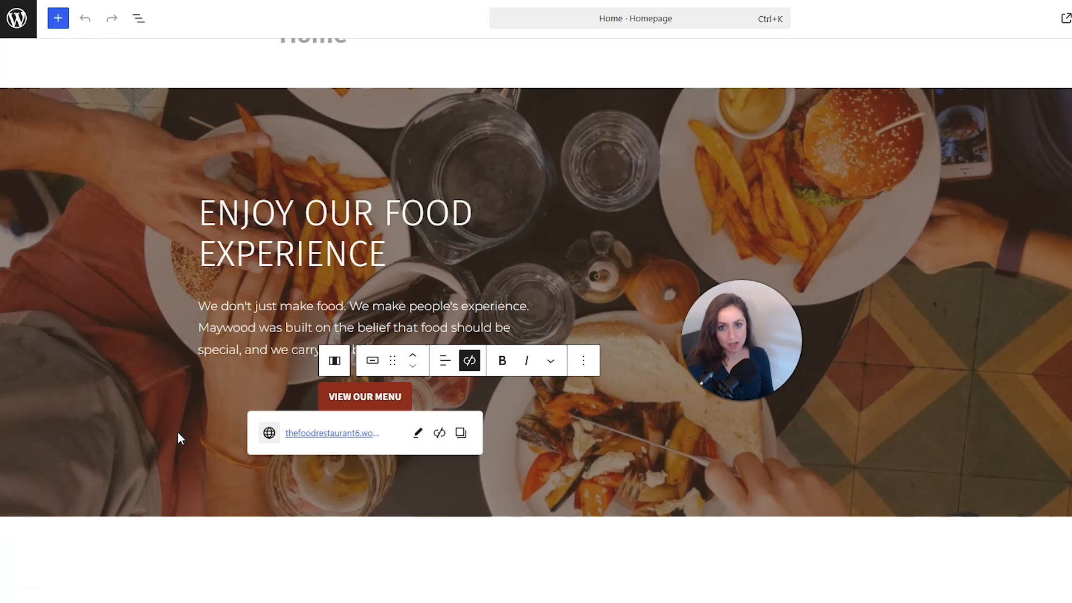
Step: Return to the site's list of pages, view the Blog page and go back to the dashboard
{"action": "left_click", "coordinate": [187, 221]}
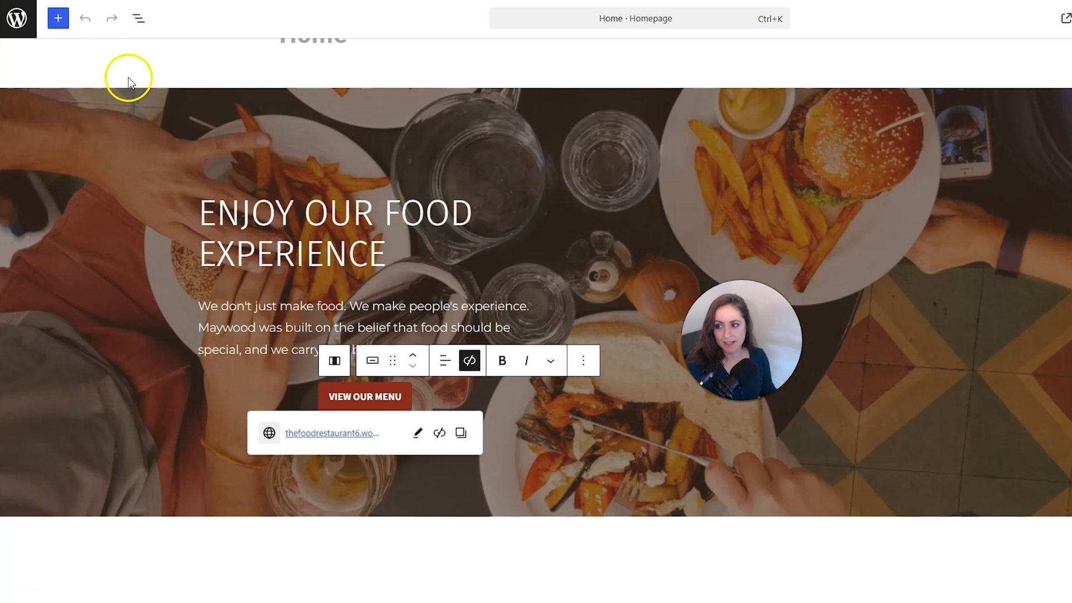
{"action": "left_click", "coordinate": [17, 19]}
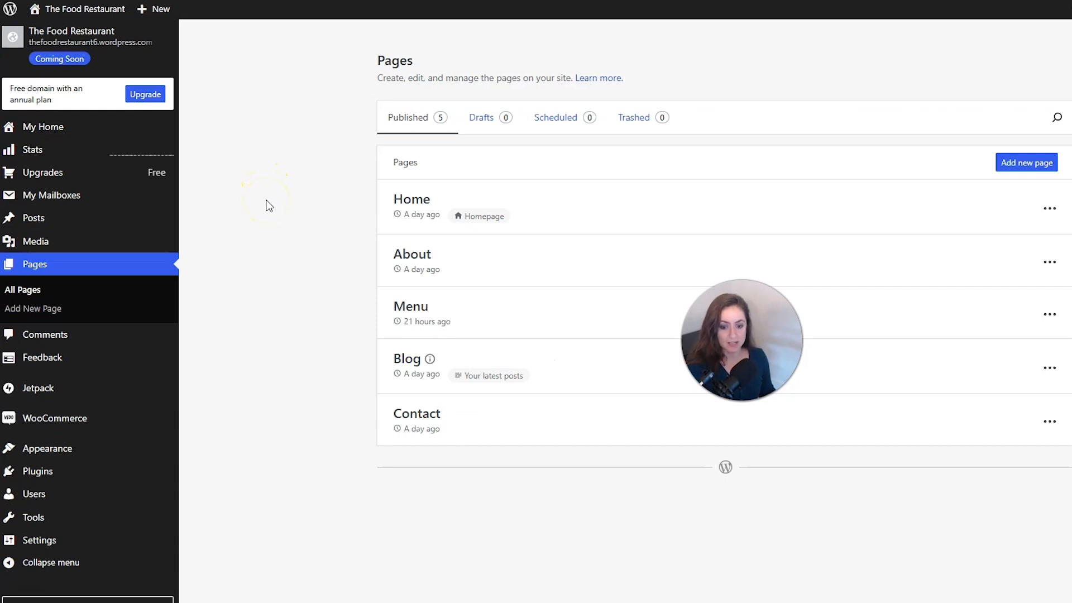
{"action": "left_click", "coordinate": [320, 216]}
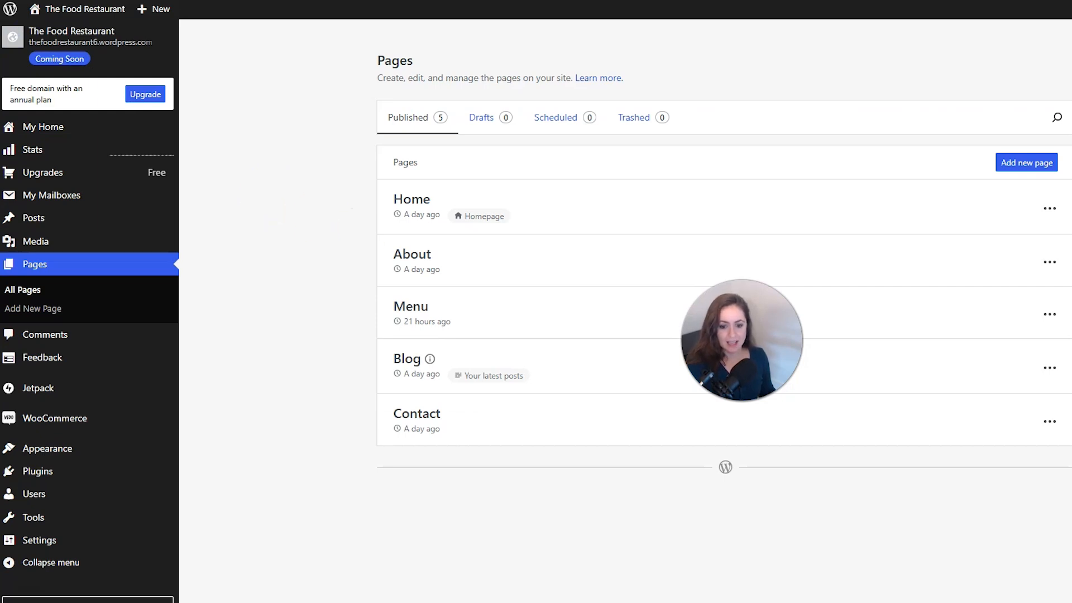
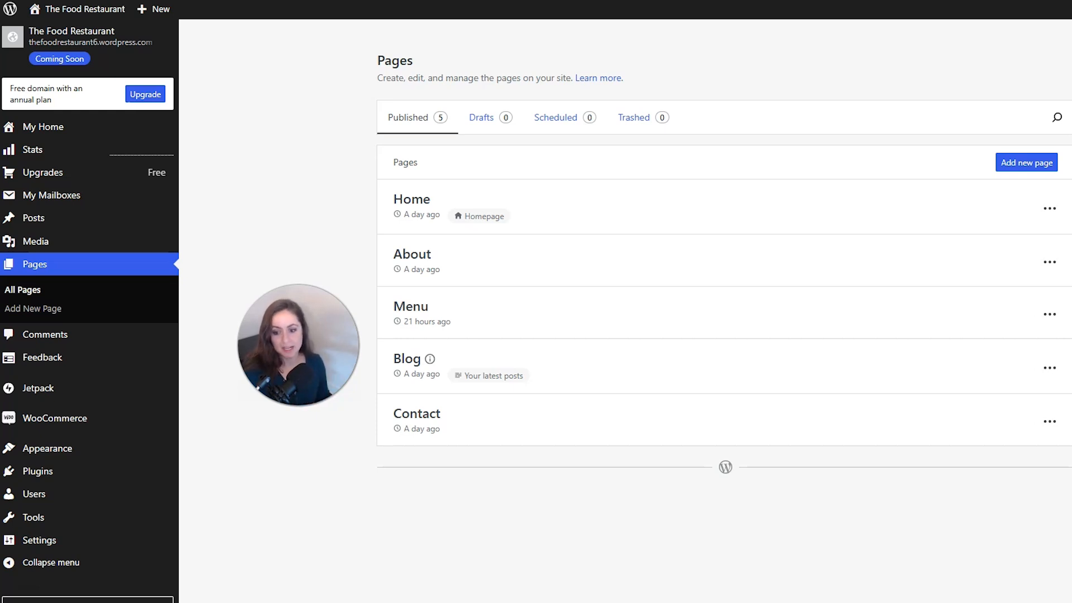
{"action": "left_click", "coordinate": [413, 365]}
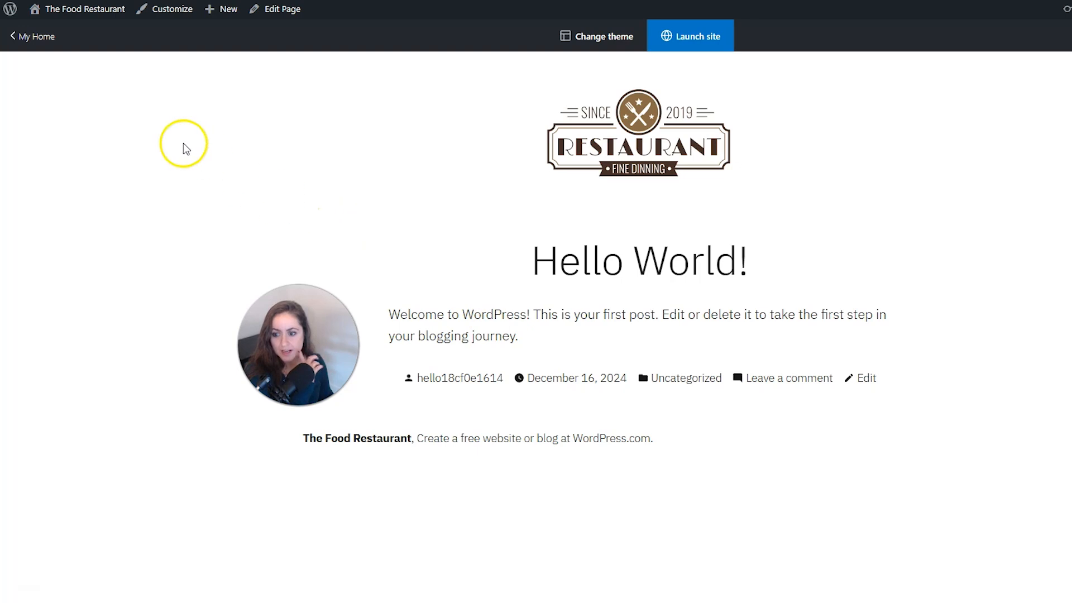
{"action": "left_click", "coordinate": [52, 54]}
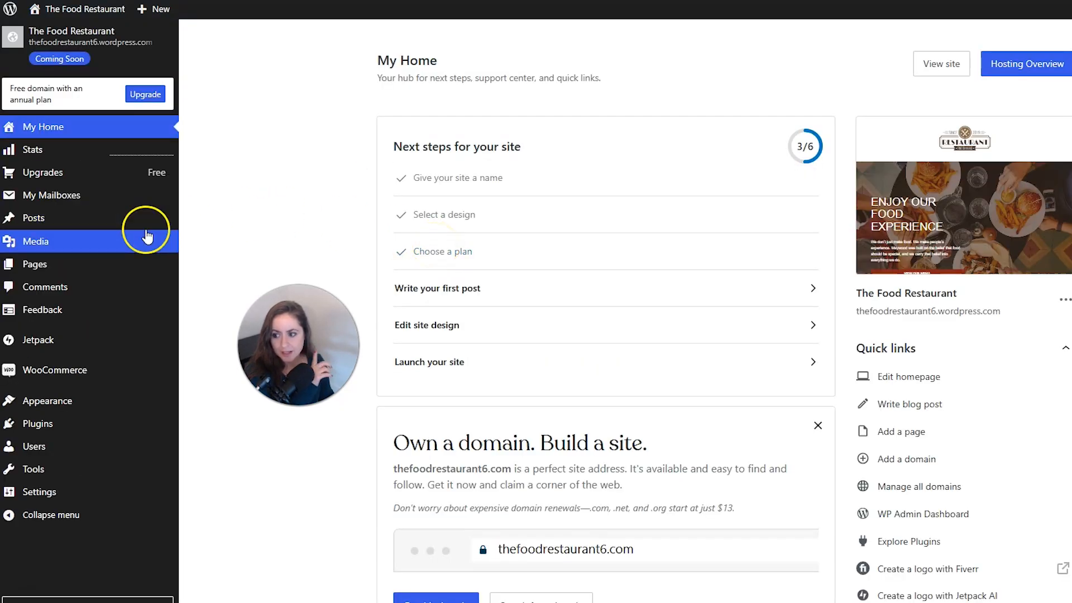
Step: Add a new blog post with the title "Test" and the body text "Test"
{"action": "mouse_move", "coordinate": [147, 216]}
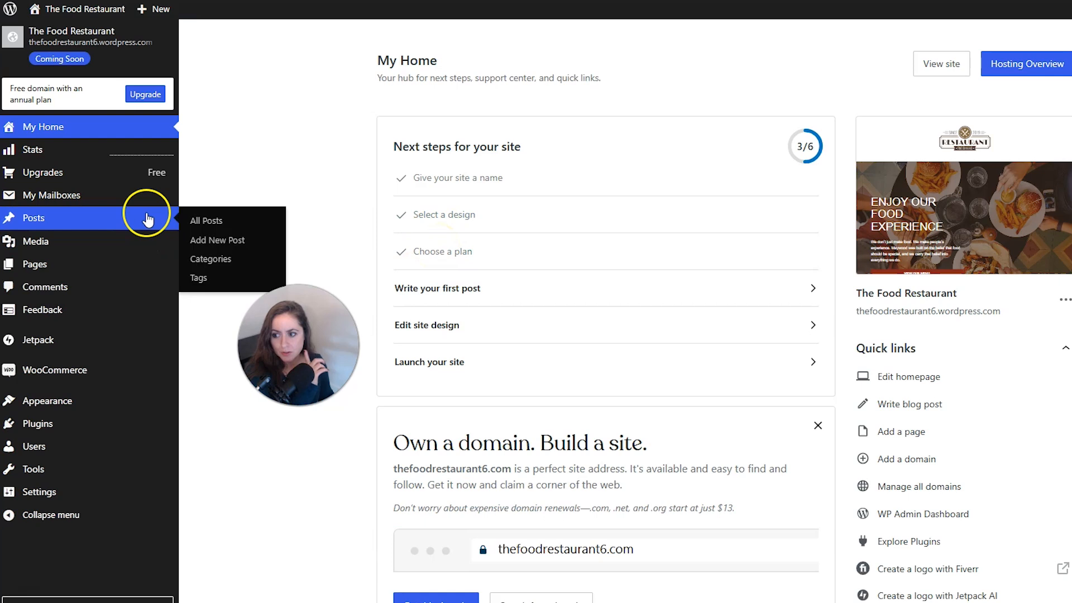
{"action": "left_click", "coordinate": [99, 223]}
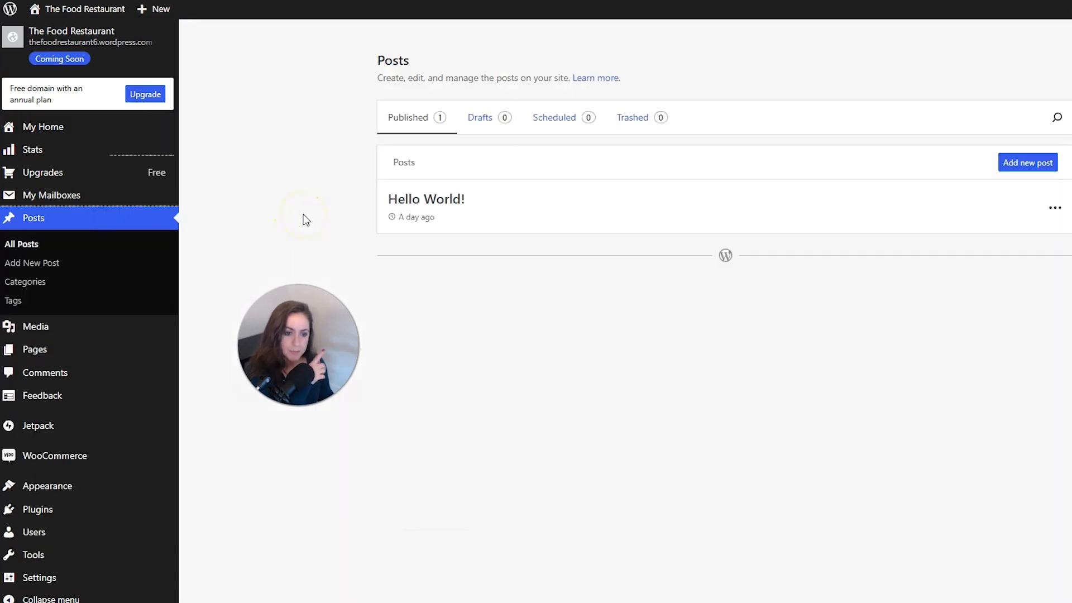
{"action": "left_click", "coordinate": [1026, 174]}
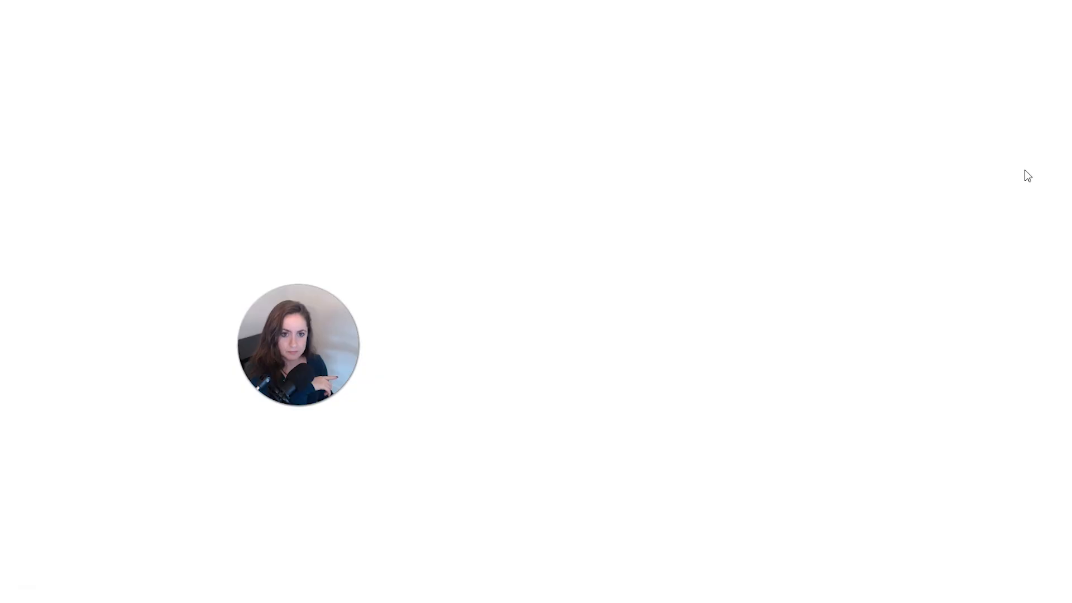
{"action": "type", "text": "Test"}
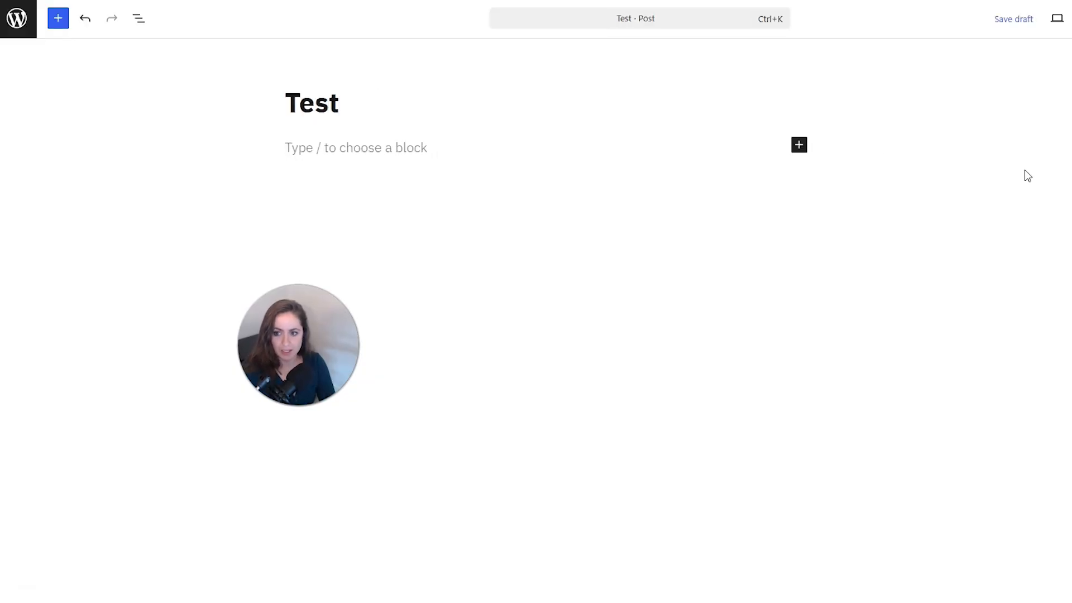
{"action": "left_click", "coordinate": [638, 220]}
{"action": "left_click", "coordinate": [443, 147]}
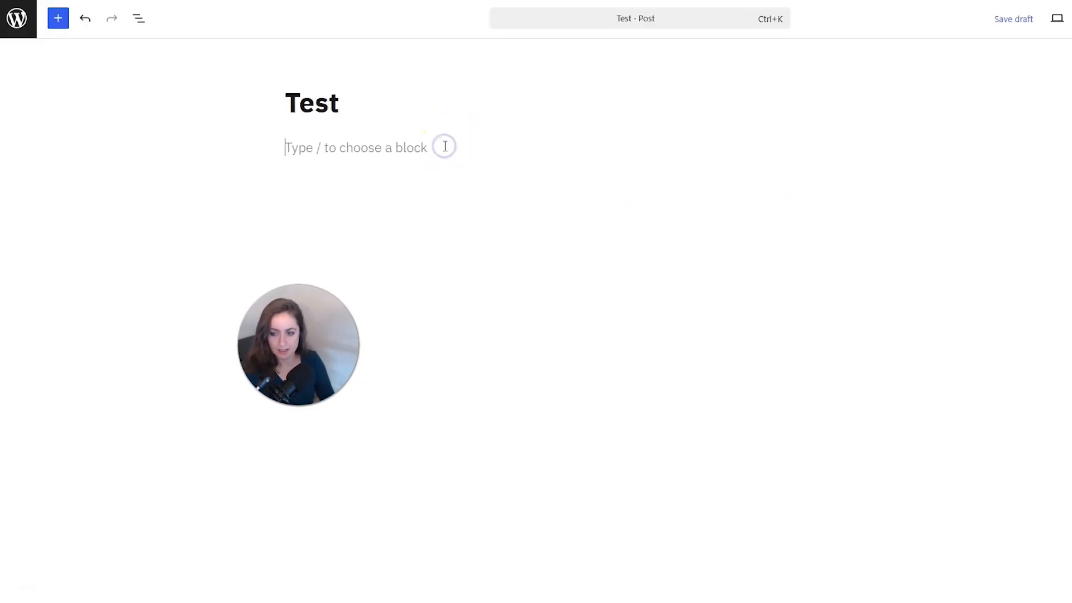
{"action": "type", "text": "Test"}
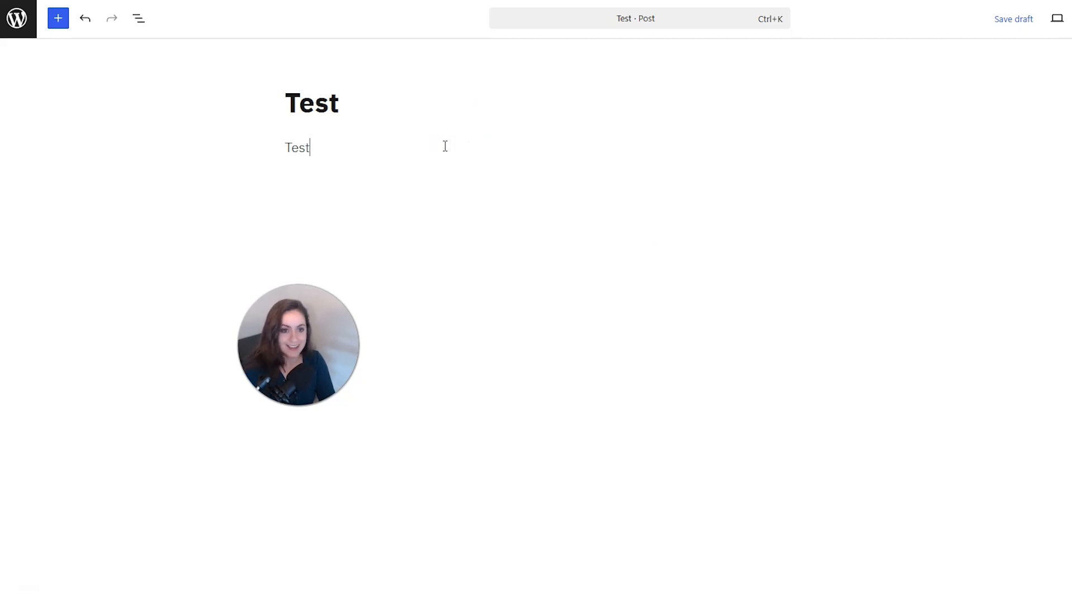
Step: Examine the block types that can be added below the post's paragraph
{"action": "left_click", "coordinate": [424, 211]}
{"action": "left_click", "coordinate": [799, 187]}
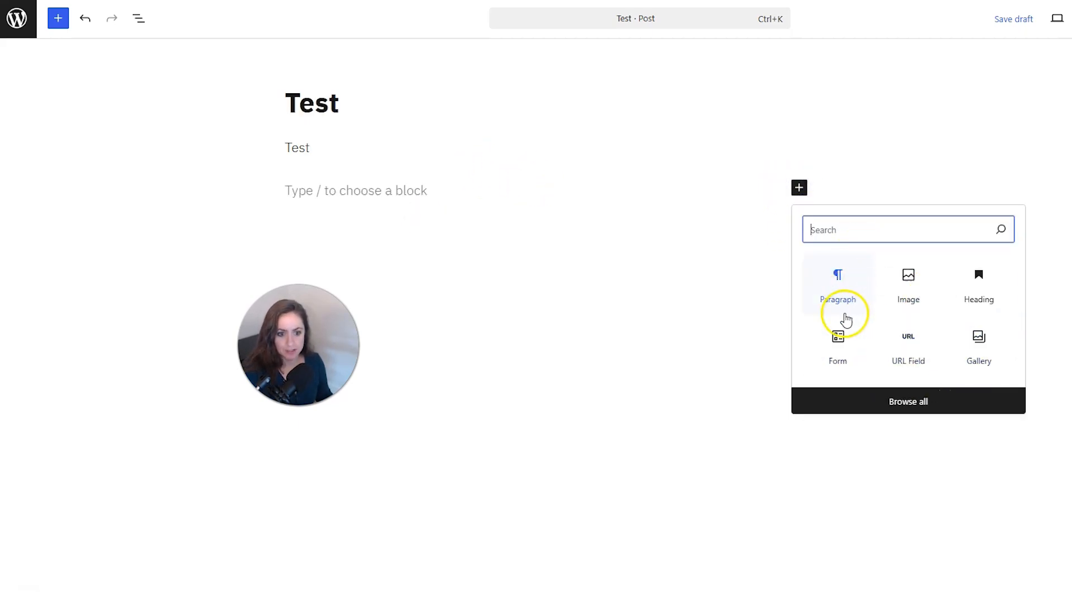
{"action": "left_click", "coordinate": [670, 311]}
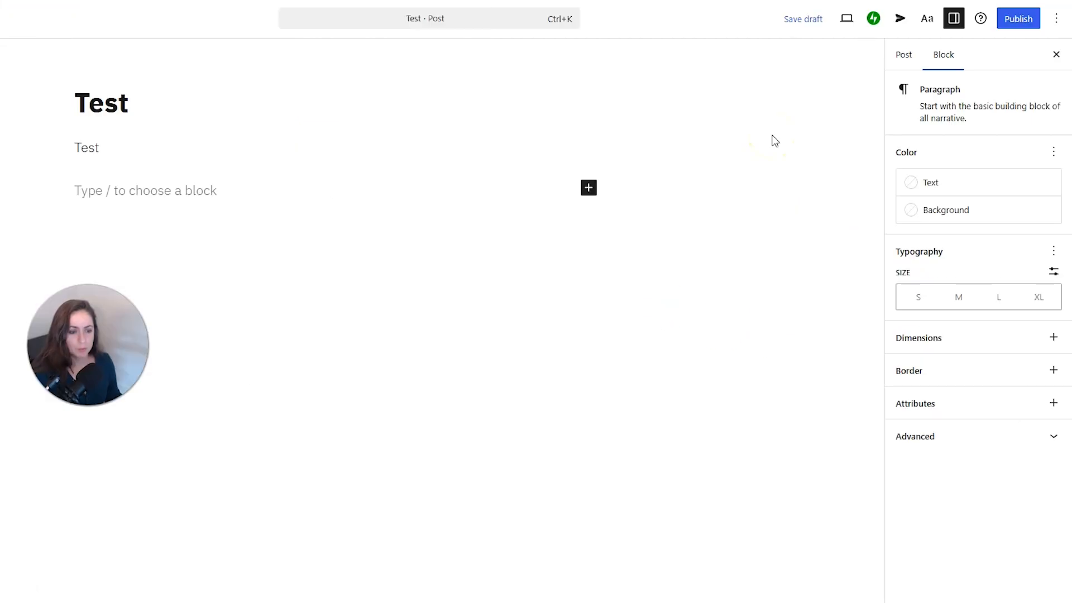
Step: Create a new category named "test" in the post's settings and assign it to the post
{"action": "left_click", "coordinate": [910, 62]}
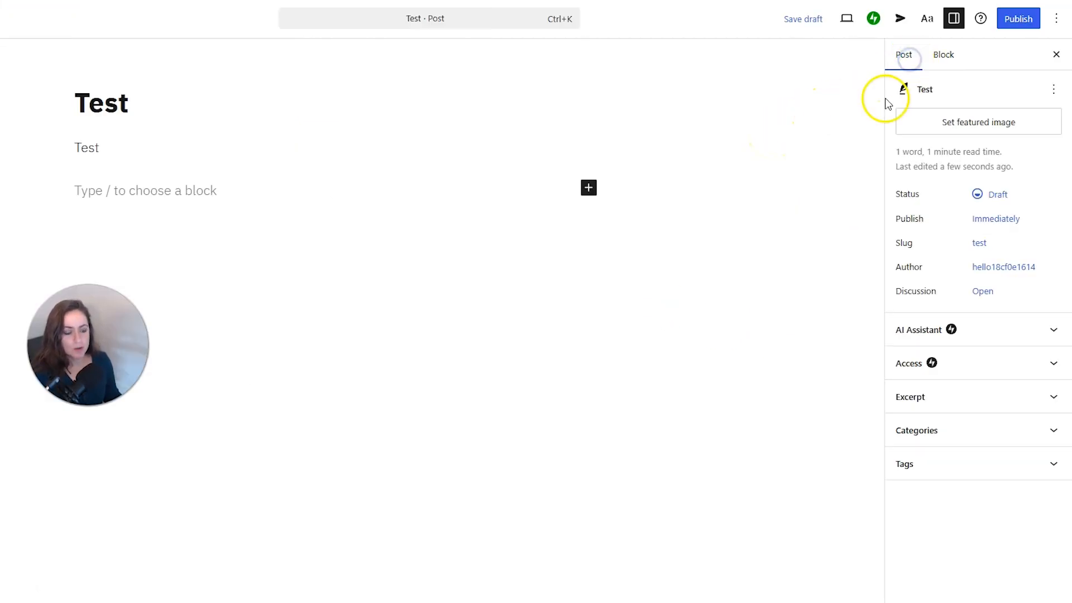
{"action": "left_click", "coordinate": [949, 431]}
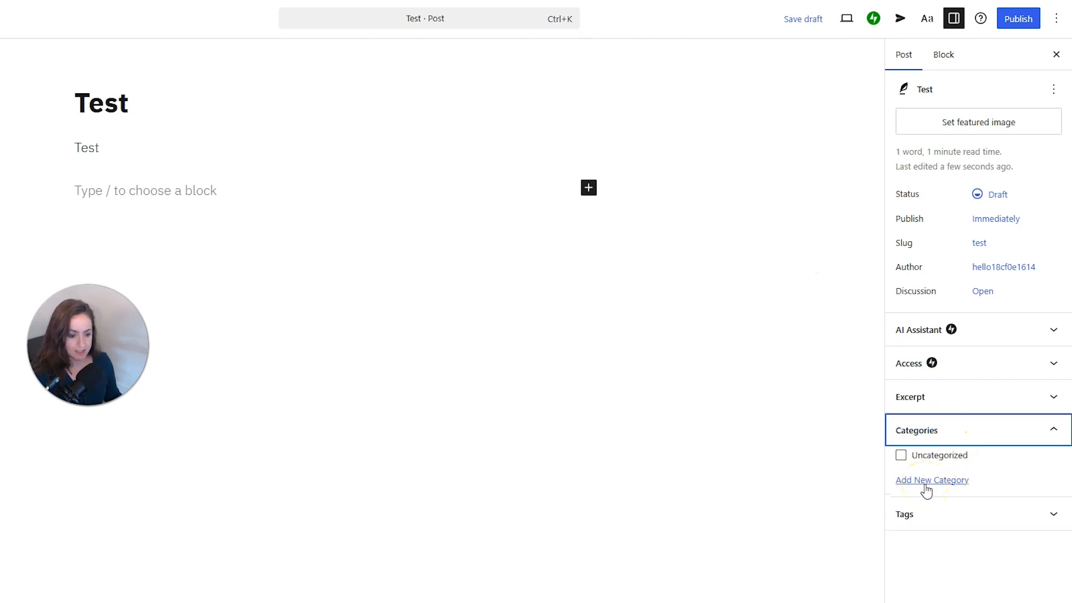
{"action": "left_click_drag", "start_coordinate": [98, 346], "coordinate": [138, 351]}
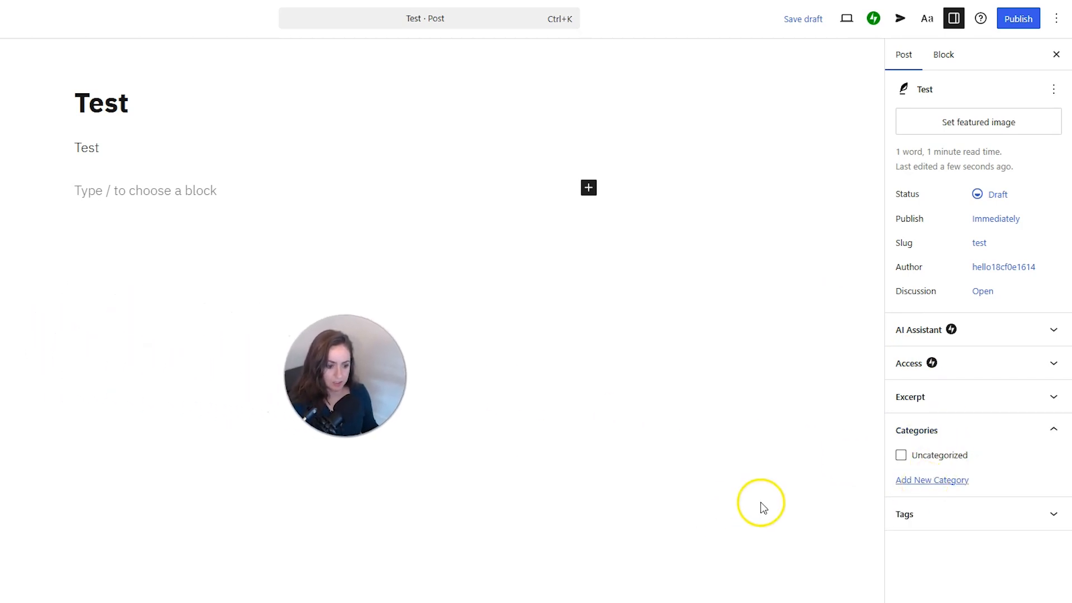
{"action": "left_click", "coordinate": [902, 482]}
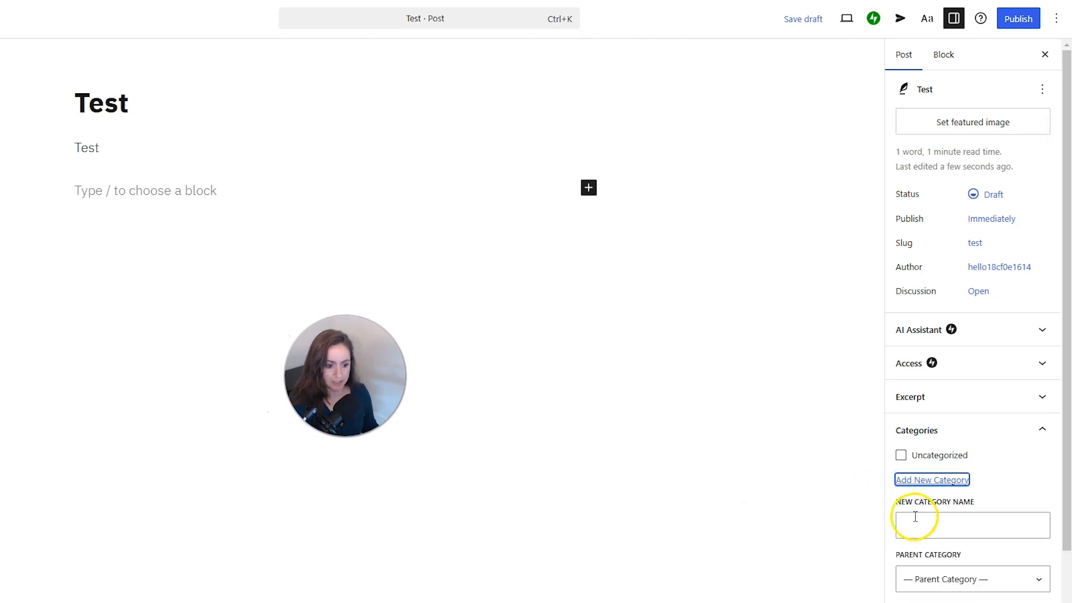
{"action": "scroll", "coordinate": [912, 517], "scroll_direction": "down", "scroll_amount": 1}
{"action": "left_click", "coordinate": [919, 472]}
{"action": "type", "text": "test"}
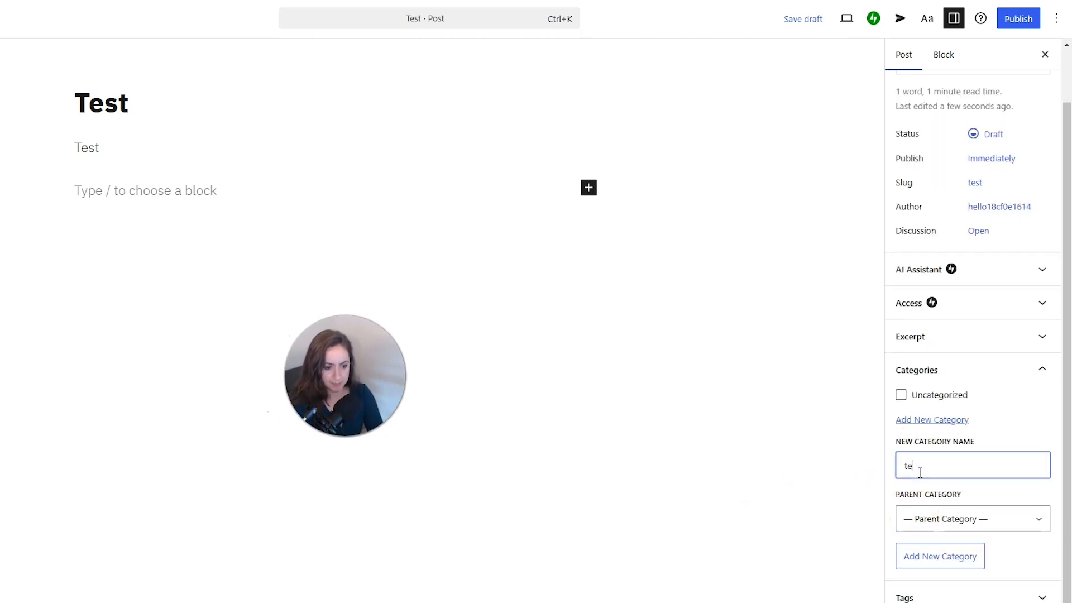
{"action": "left_click", "coordinate": [919, 562]}
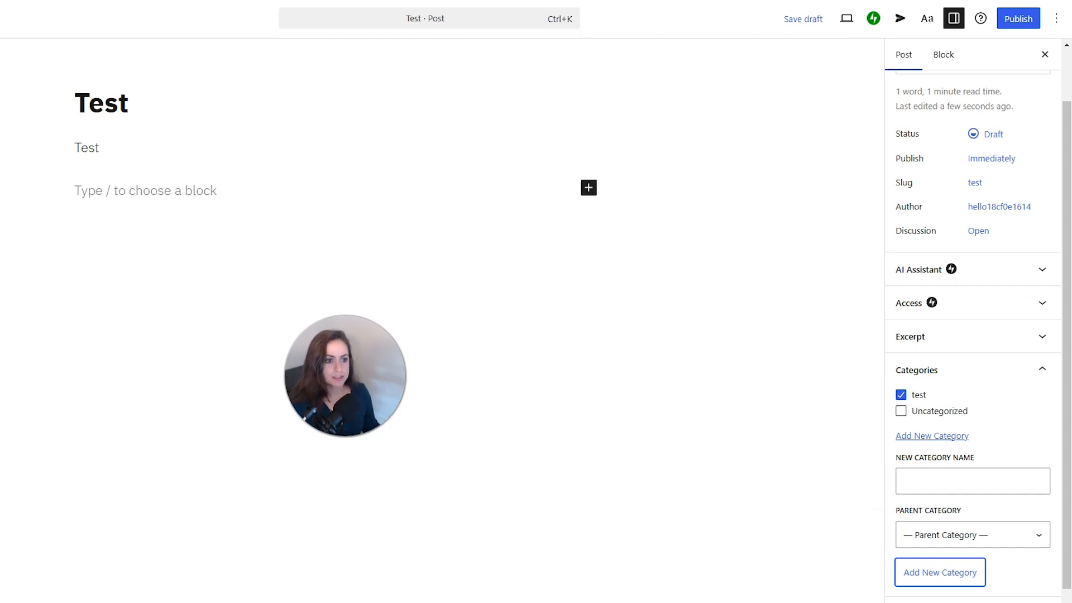
Step: Publish the Test post and view it on the site
{"action": "left_click", "coordinate": [1018, 19]}
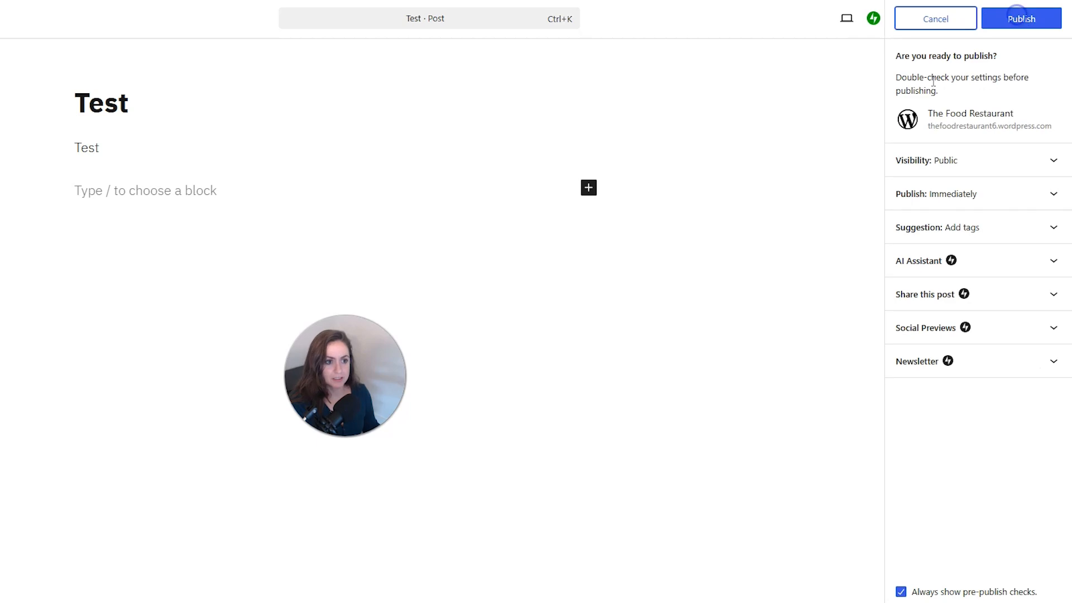
{"action": "left_click", "coordinate": [1017, 23]}
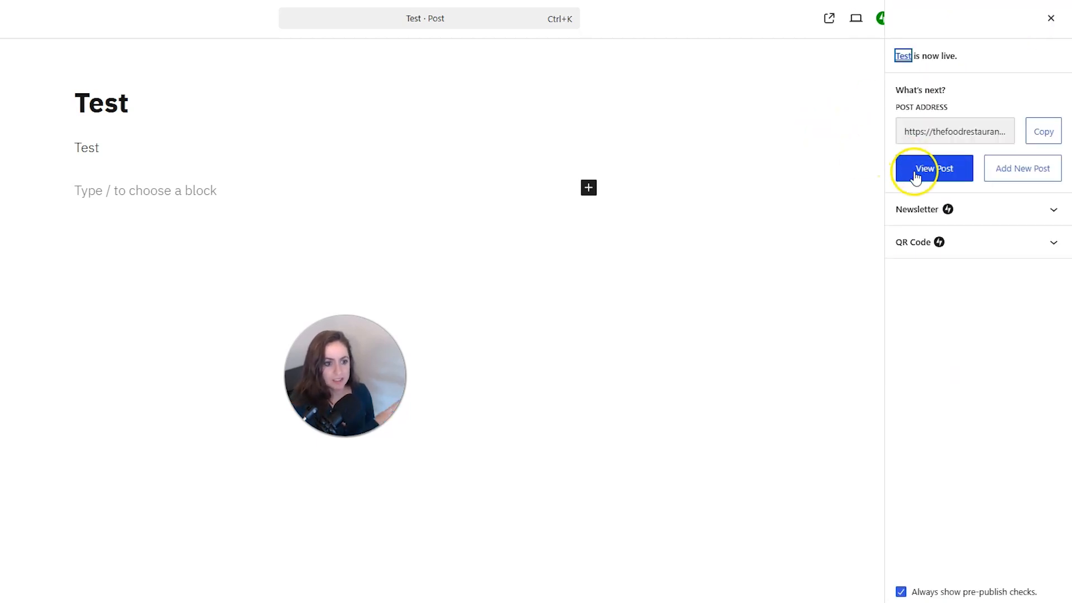
{"action": "left_click", "coordinate": [916, 178]}
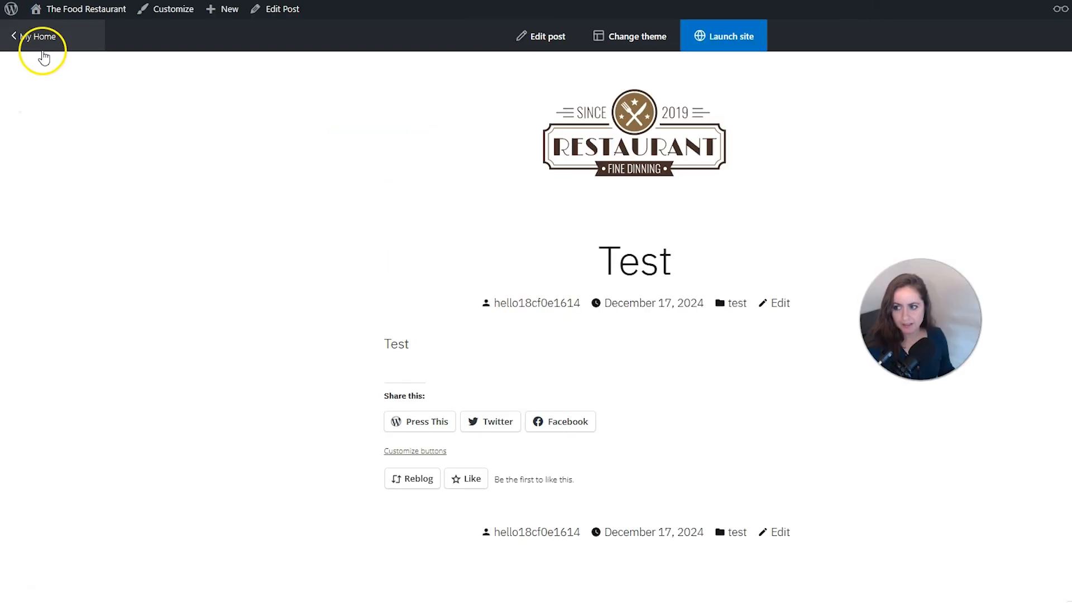
Step: Open the Blog page from the site's list of pages to check the published posts
{"action": "left_click", "coordinate": [35, 36]}
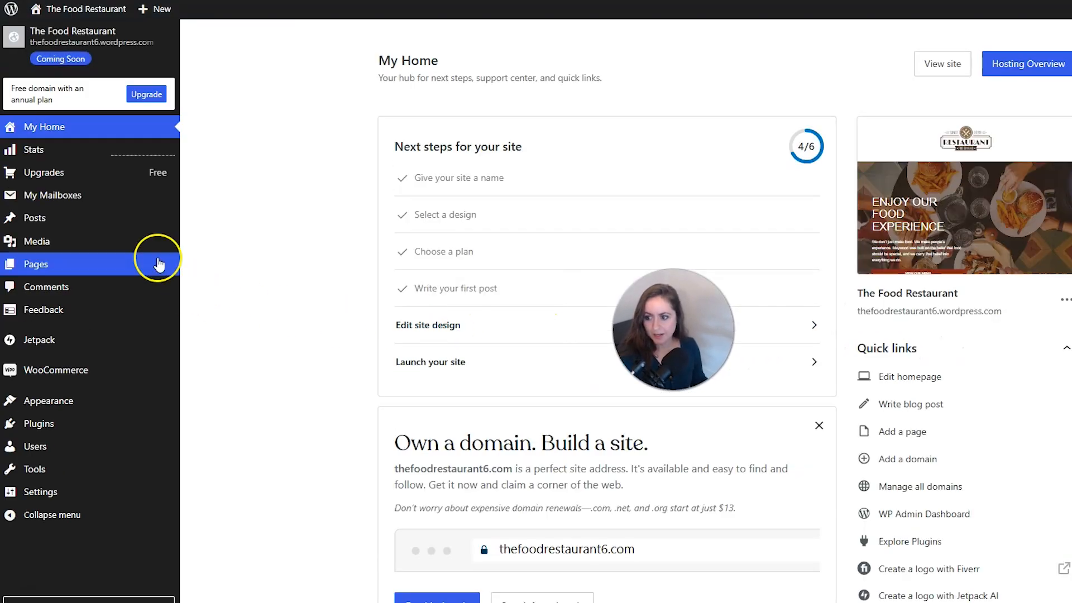
{"action": "left_click", "coordinate": [50, 266]}
{"action": "left_click", "coordinate": [400, 356]}
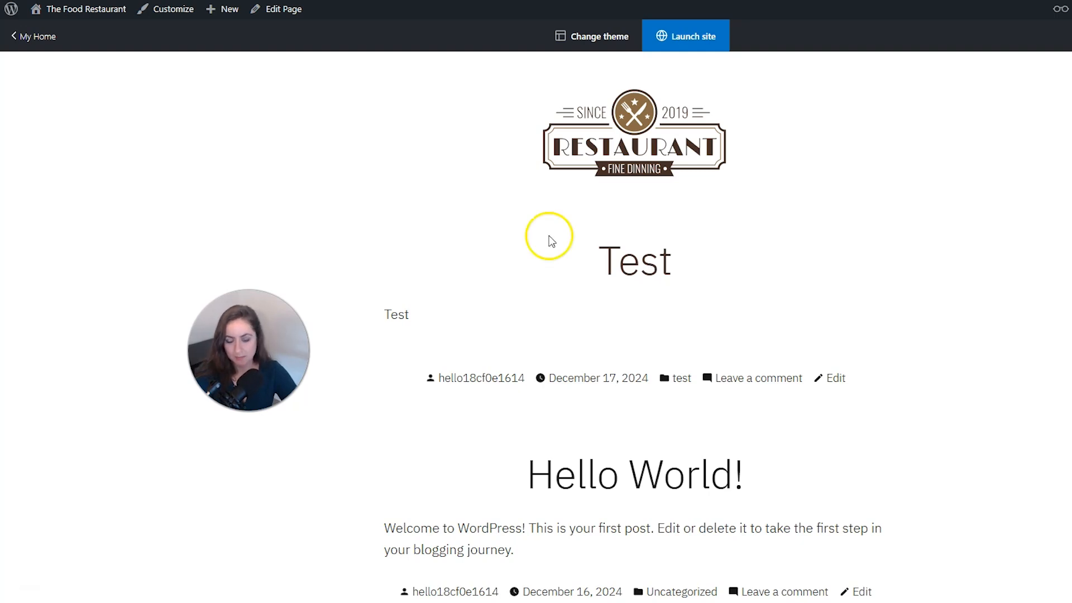
Step: Return to the dashboard and open the management page for the site's navigation menus
{"action": "left_click", "coordinate": [40, 46]}
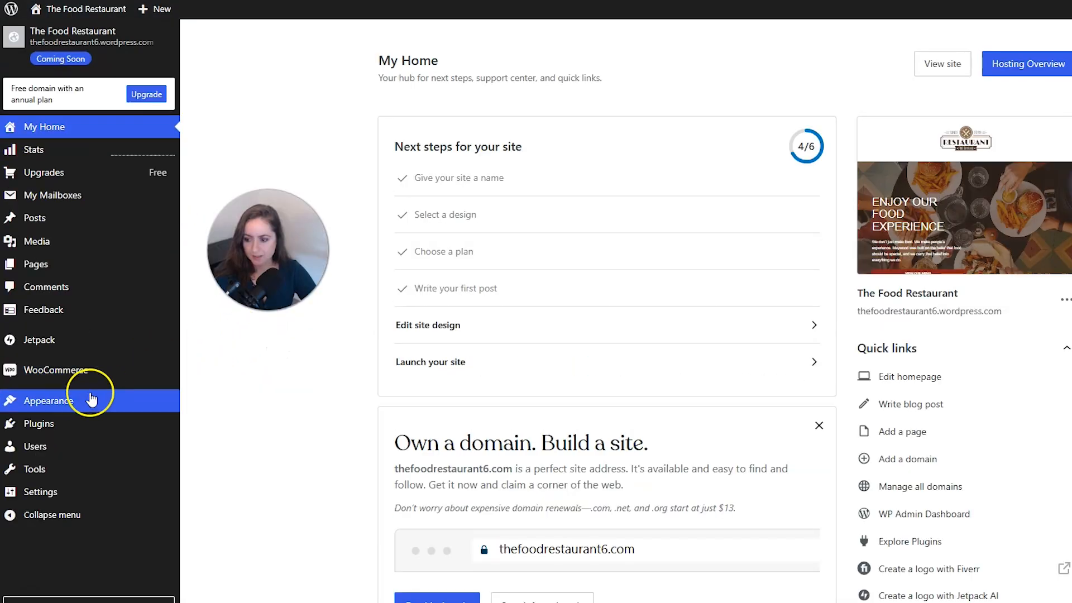
{"action": "mouse_move", "coordinate": [89, 397]}
{"action": "left_click", "coordinate": [218, 479]}
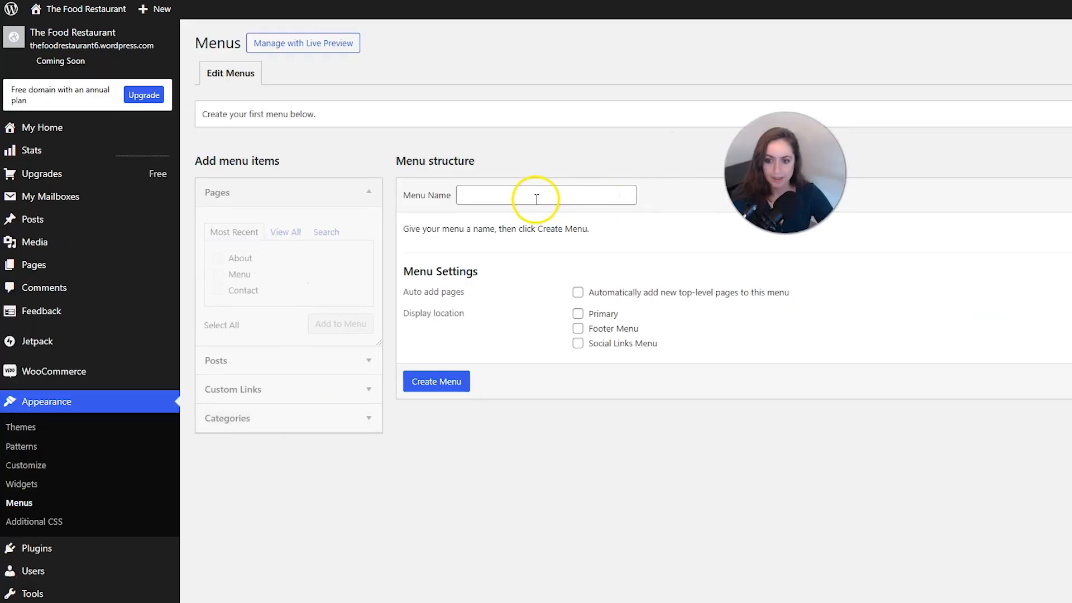
Step: Create a navigation menu named "main navigation" and assign it to the Primary display location
{"action": "left_click", "coordinate": [536, 199]}
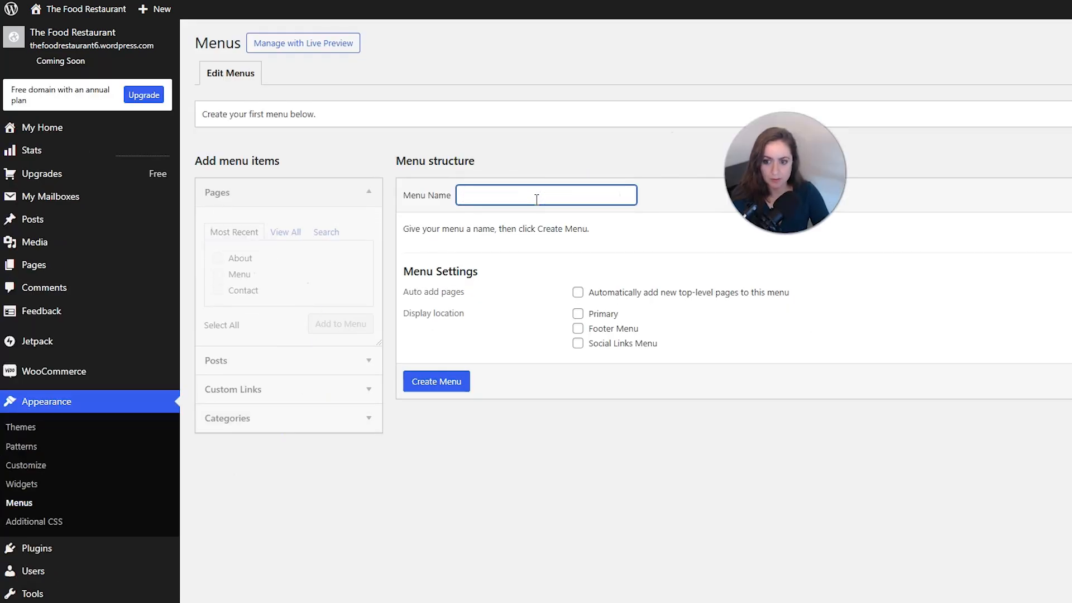
{"action": "type", "text": "main navigation"}
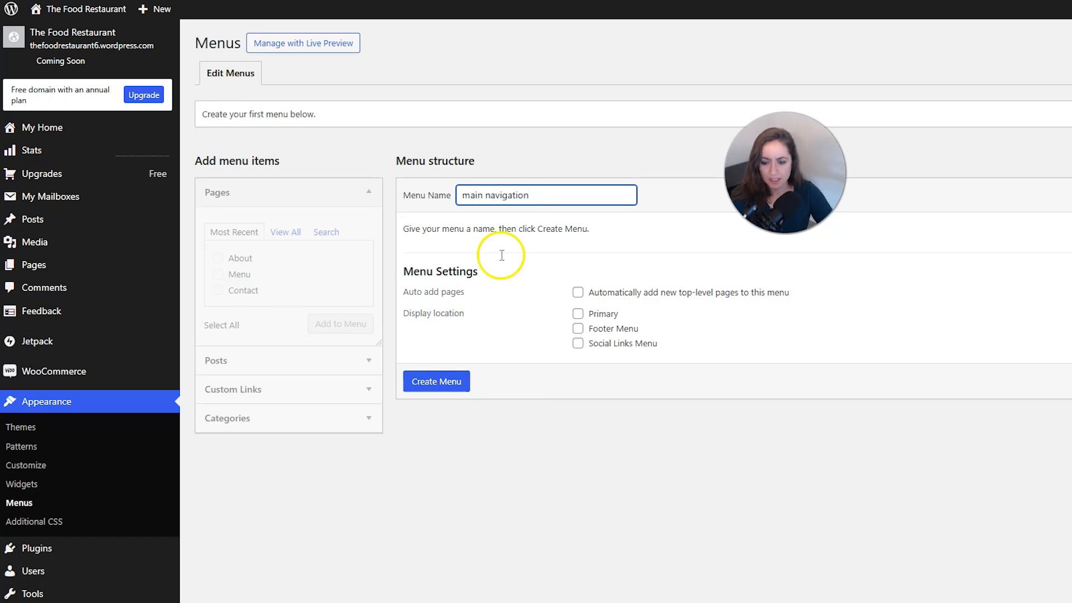
{"action": "left_click", "coordinate": [578, 316]}
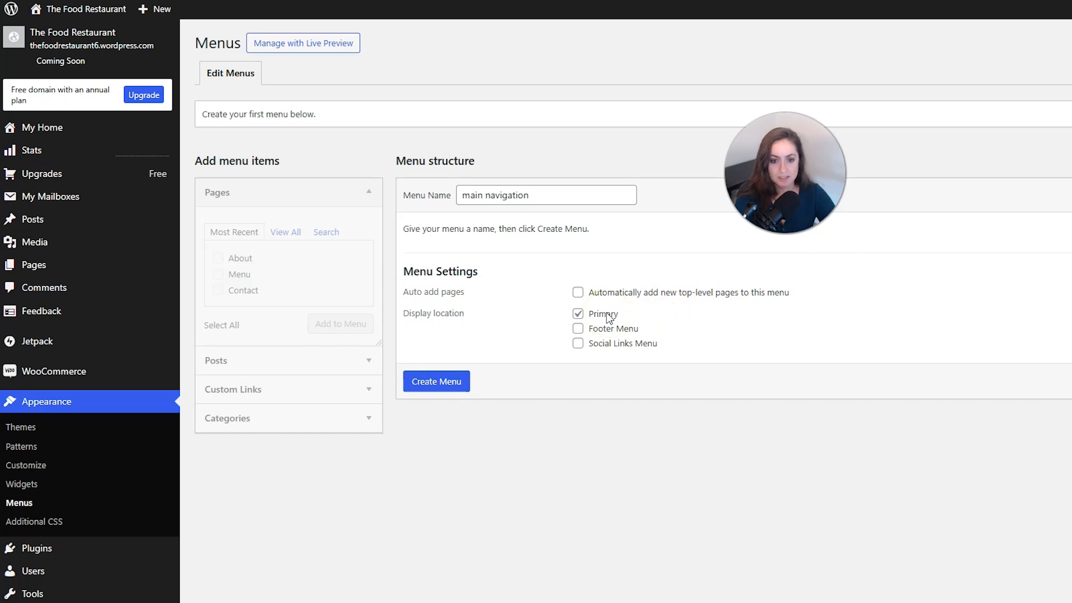
{"action": "left_click", "coordinate": [445, 384]}
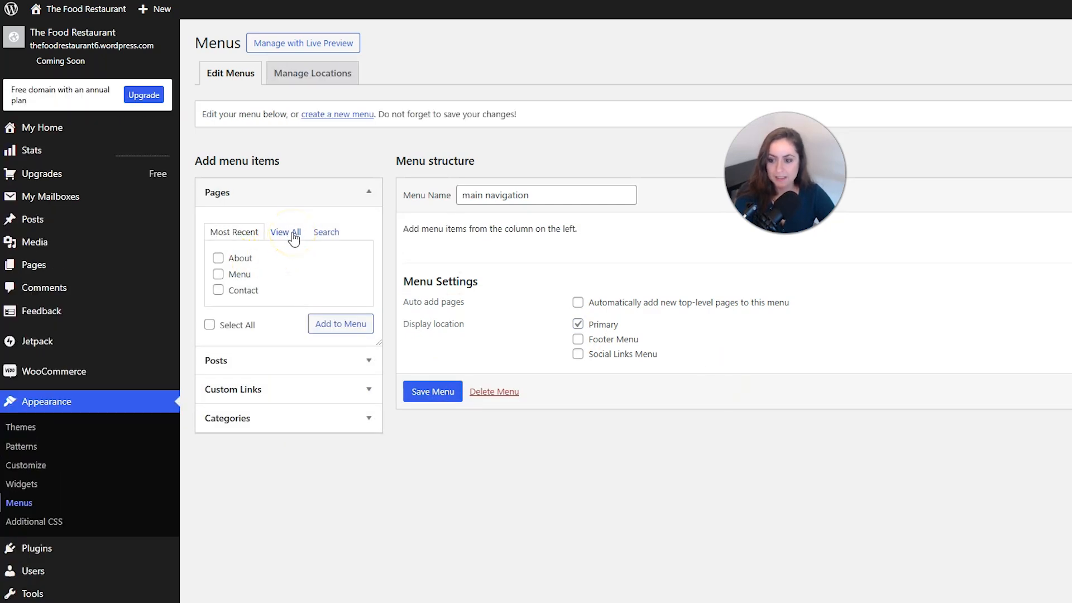
Step: Add all the site's pages, Home, Blog, About, Menu and Contact, to the main navigation menu
{"action": "left_click", "coordinate": [294, 235]}
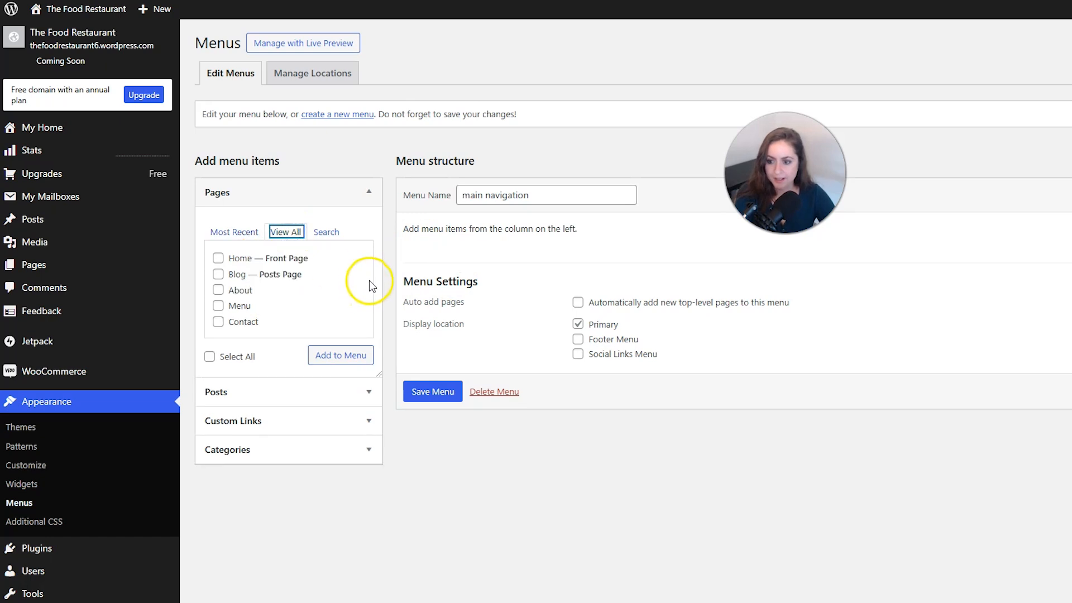
{"action": "left_click", "coordinate": [217, 258]}
{"action": "left_click", "coordinate": [217, 274]}
{"action": "left_click", "coordinate": [218, 290]}
{"action": "left_click", "coordinate": [218, 306]}
{"action": "left_click", "coordinate": [218, 322]}
{"action": "left_click", "coordinate": [342, 358]}
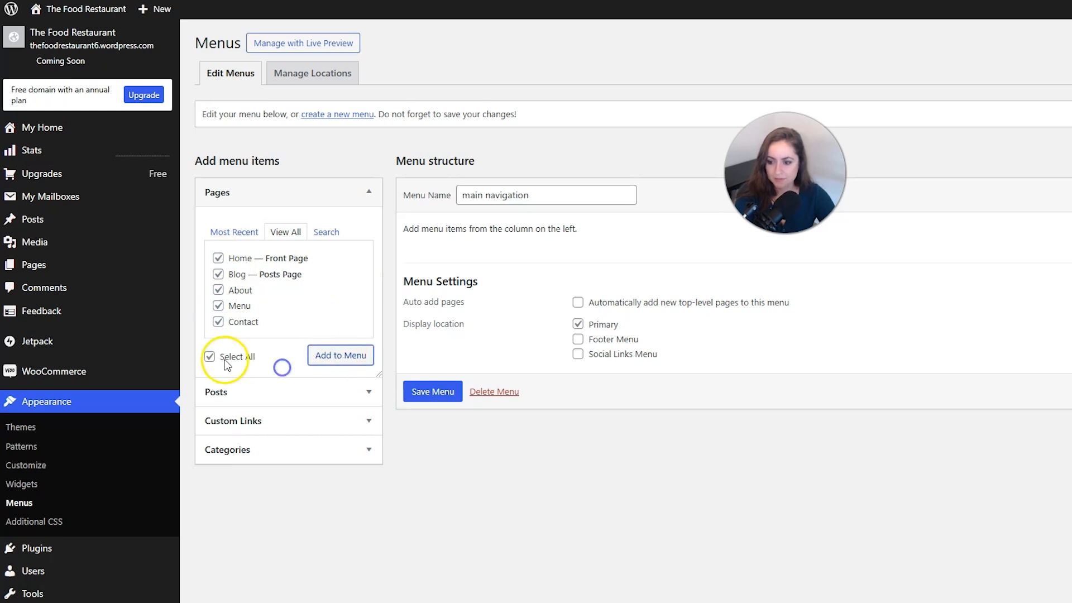
{"action": "left_click", "coordinate": [329, 356]}
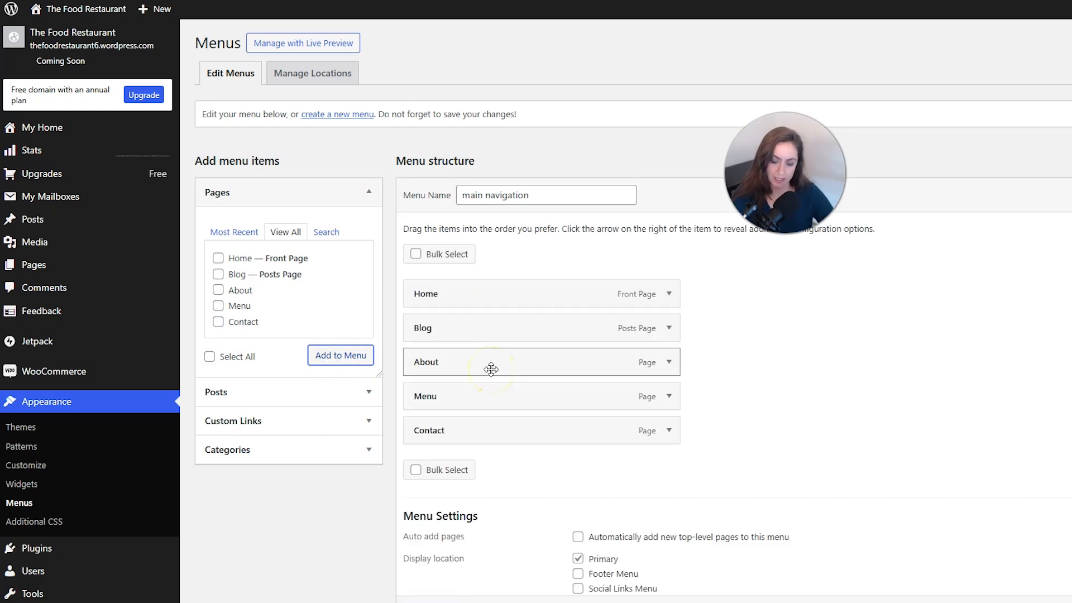
Step: Place About directly after Home, nest Blog under it as a sub item, and save the menu
{"action": "left_click_drag", "start_coordinate": [491, 369], "coordinate": [482, 331]}
{"action": "left_click_drag", "start_coordinate": [486, 370], "coordinate": [514, 373]}
{"action": "left_click", "coordinate": [491, 378]}
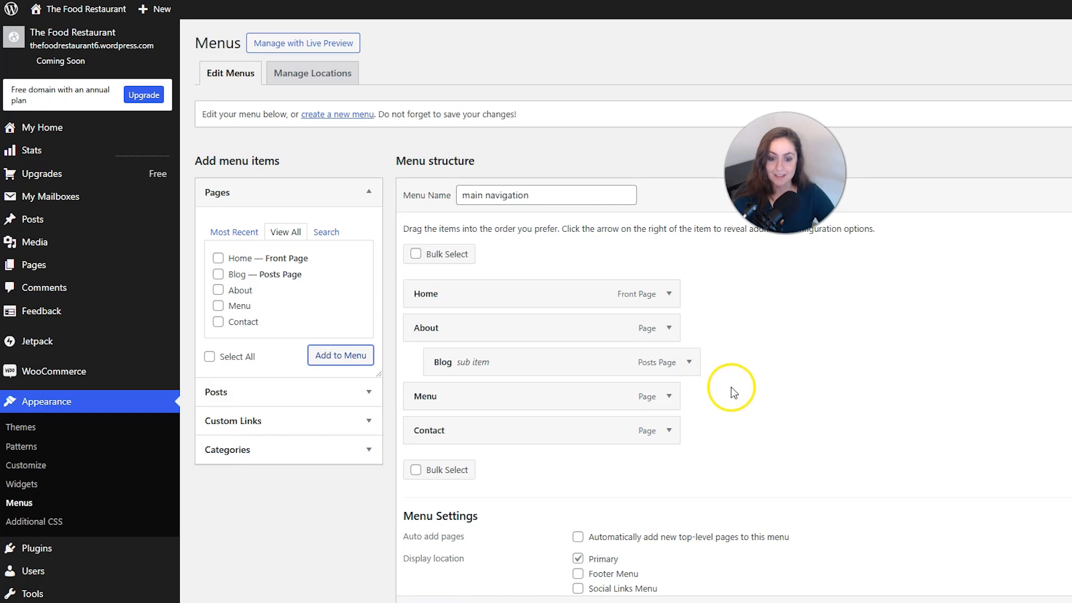
{"action": "scroll", "coordinate": [430, 592], "scroll_direction": "down", "scroll_amount": 1}
{"action": "left_click", "coordinate": [430, 590]}
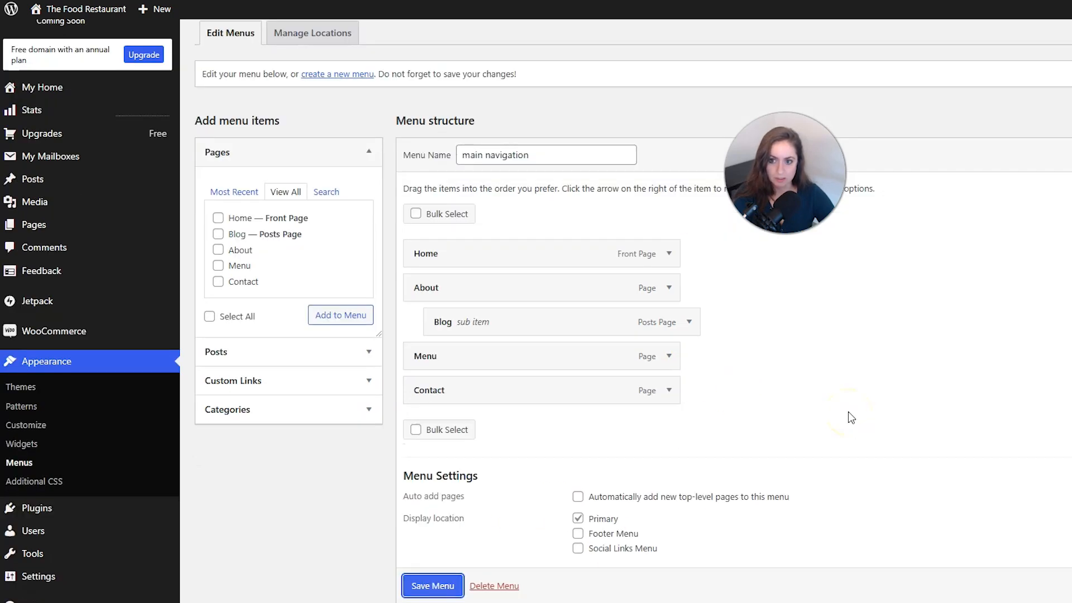
Step: Visit the site and check the header navigation's Home, Menu, Blog and Contact links
{"action": "mouse_move", "coordinate": [111, 17]}
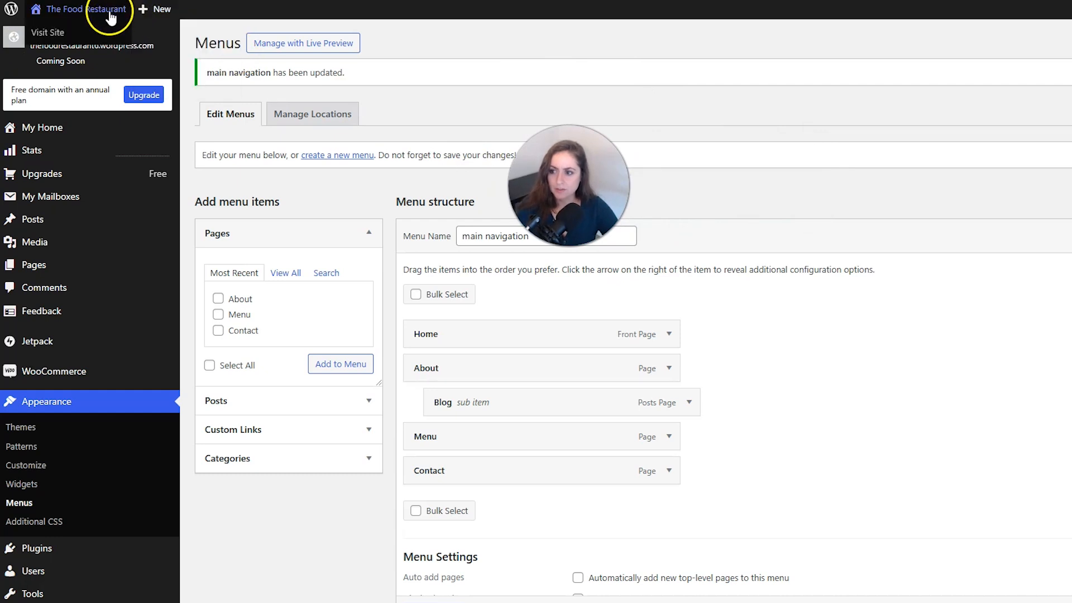
{"action": "left_click", "coordinate": [61, 34]}
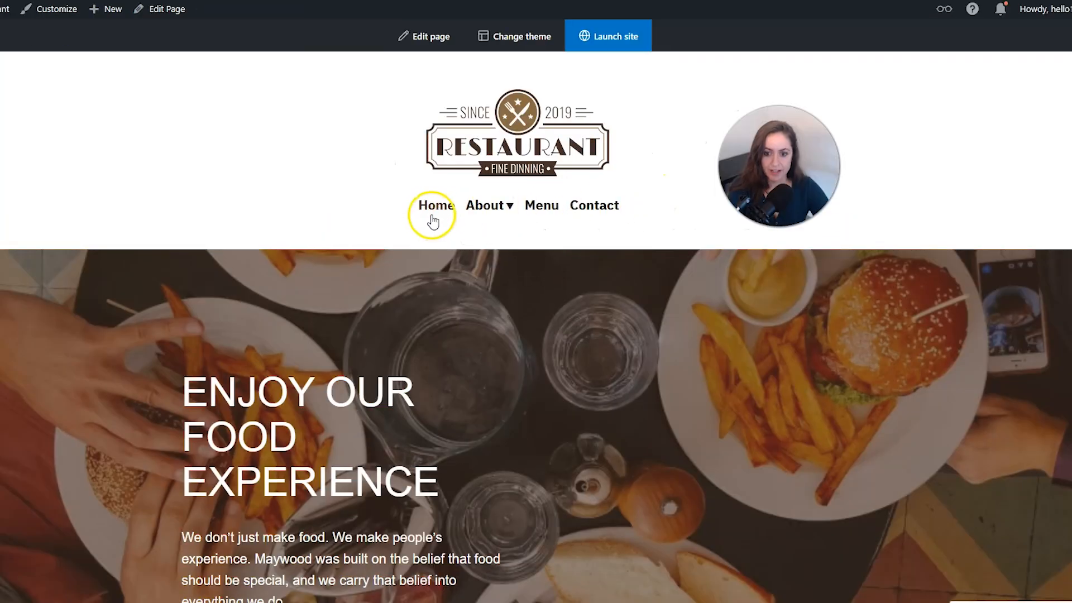
{"action": "mouse_move", "coordinate": [486, 211]}
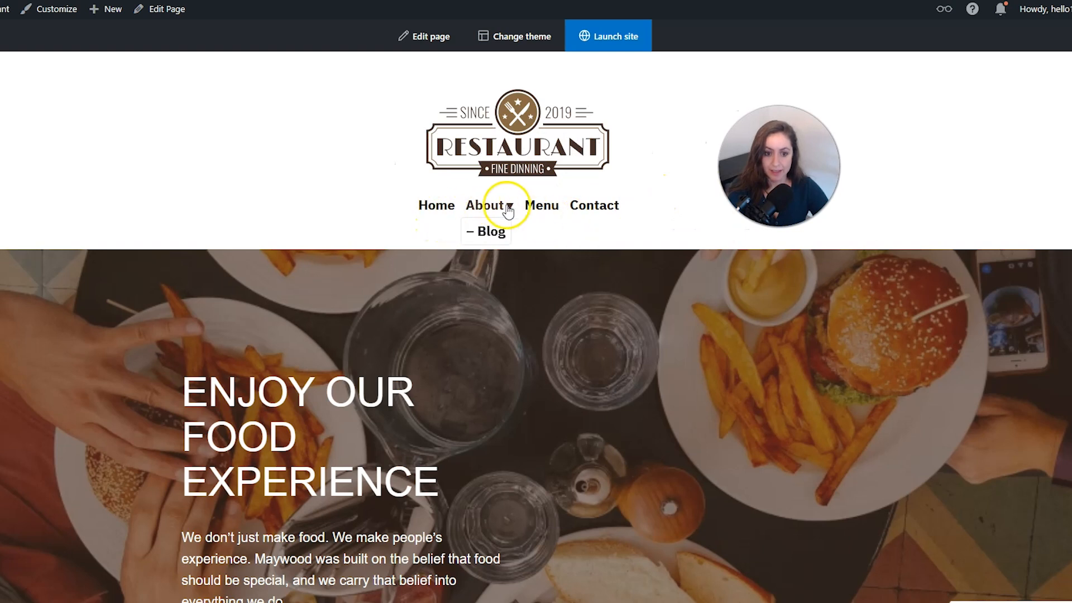
{"action": "left_click", "coordinate": [552, 217]}
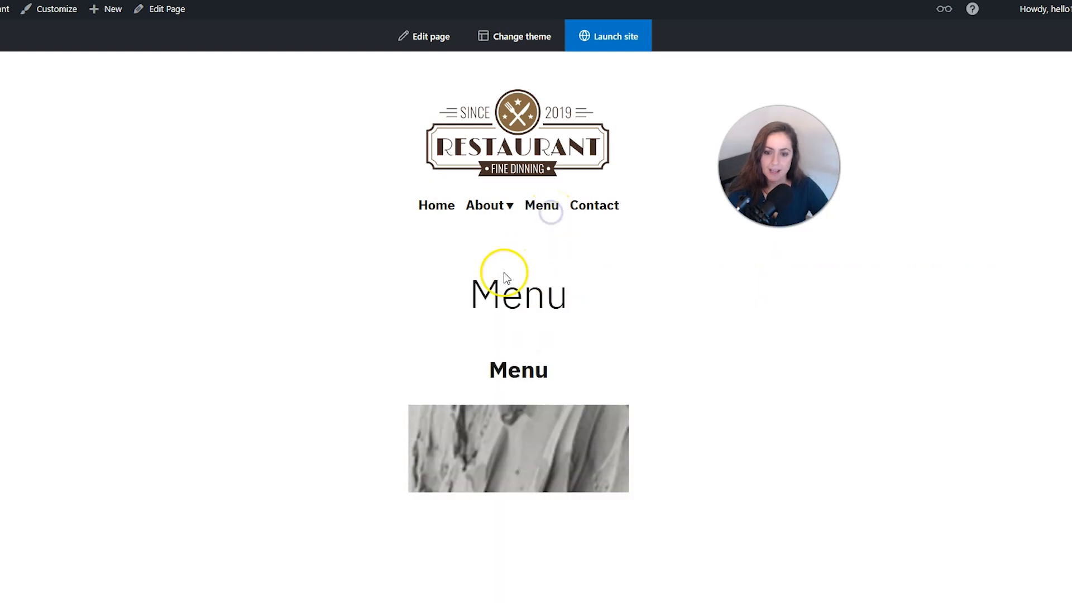
{"action": "mouse_move", "coordinate": [483, 213]}
{"action": "left_click", "coordinate": [486, 232]}
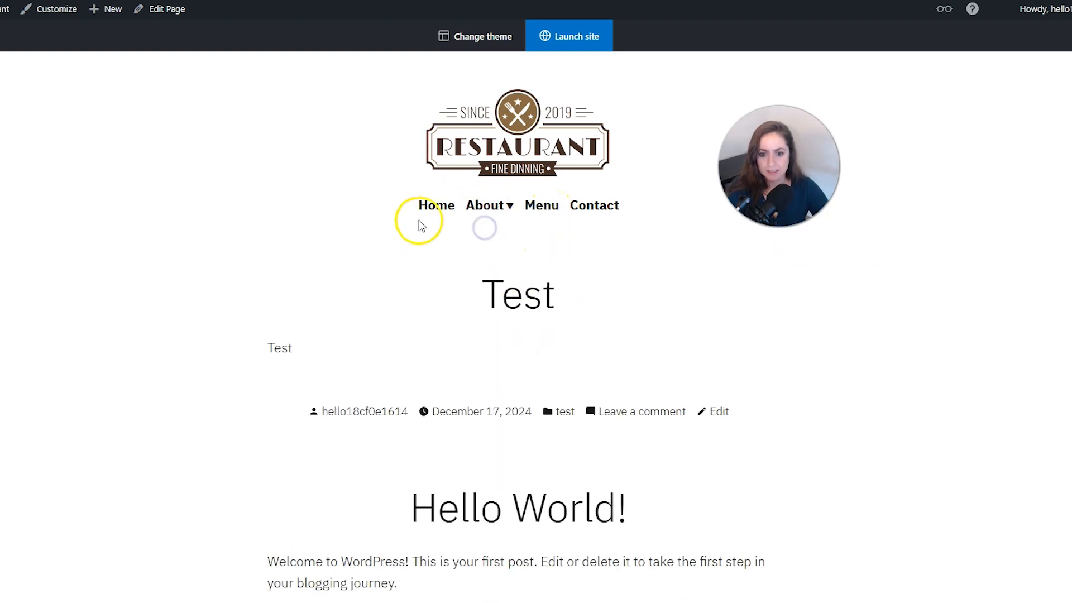
{"action": "left_click", "coordinate": [432, 208]}
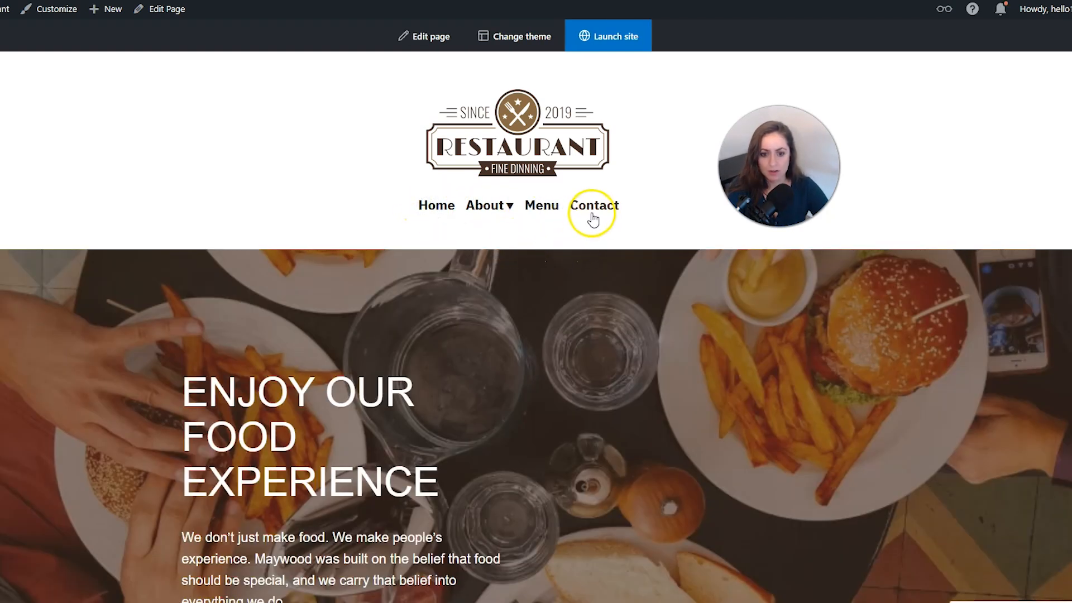
{"action": "left_click", "coordinate": [593, 218]}
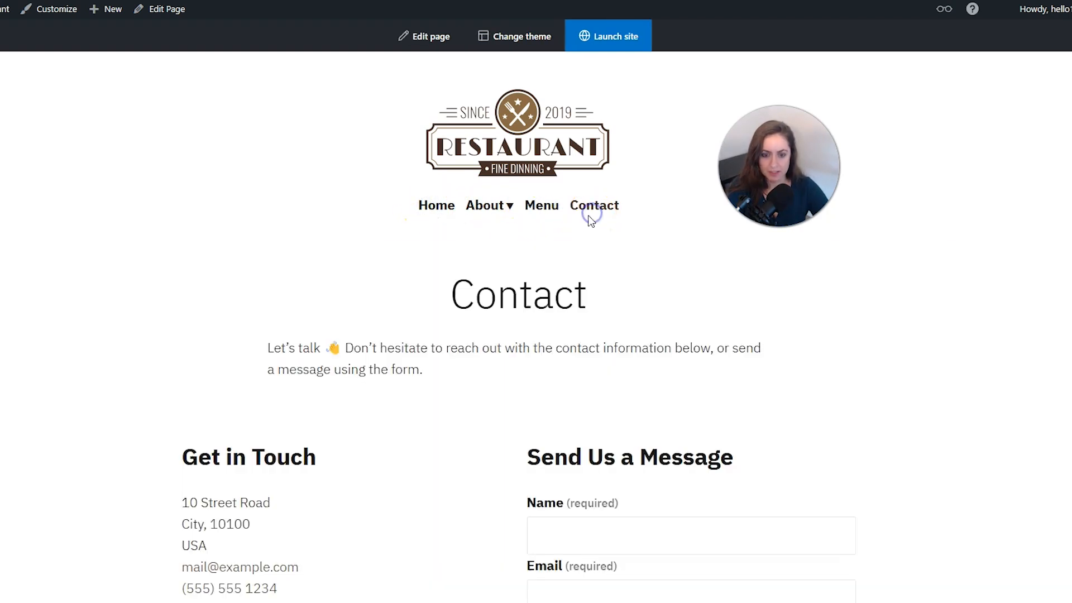
{"action": "left_click", "coordinate": [540, 217]}
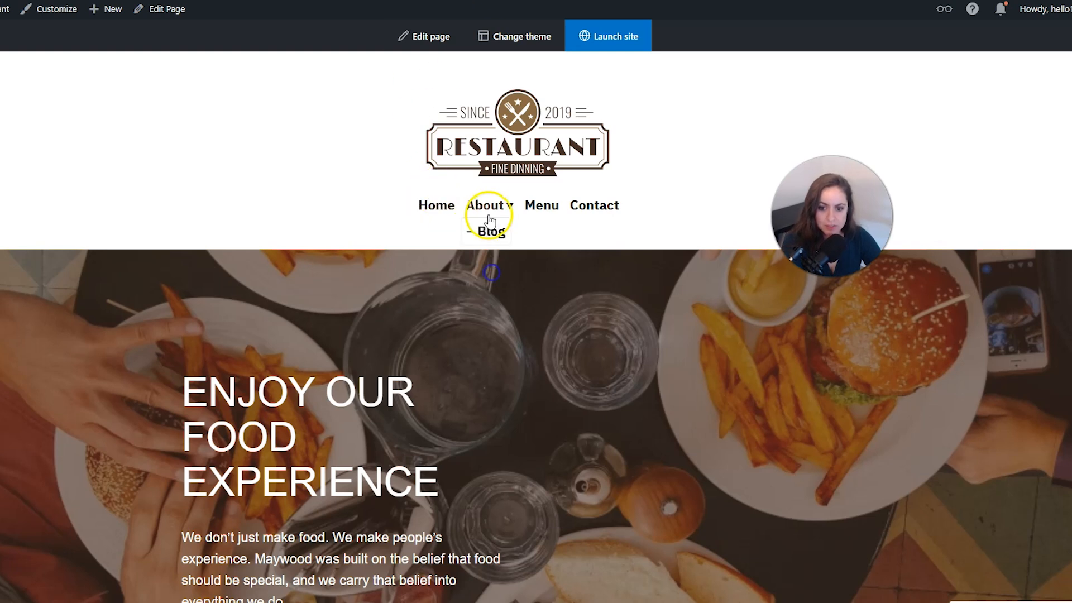
Step: Check the Blog page with its Test post and the homepage's View Our Menu link to the Menu page
{"action": "left_click", "coordinate": [490, 231]}
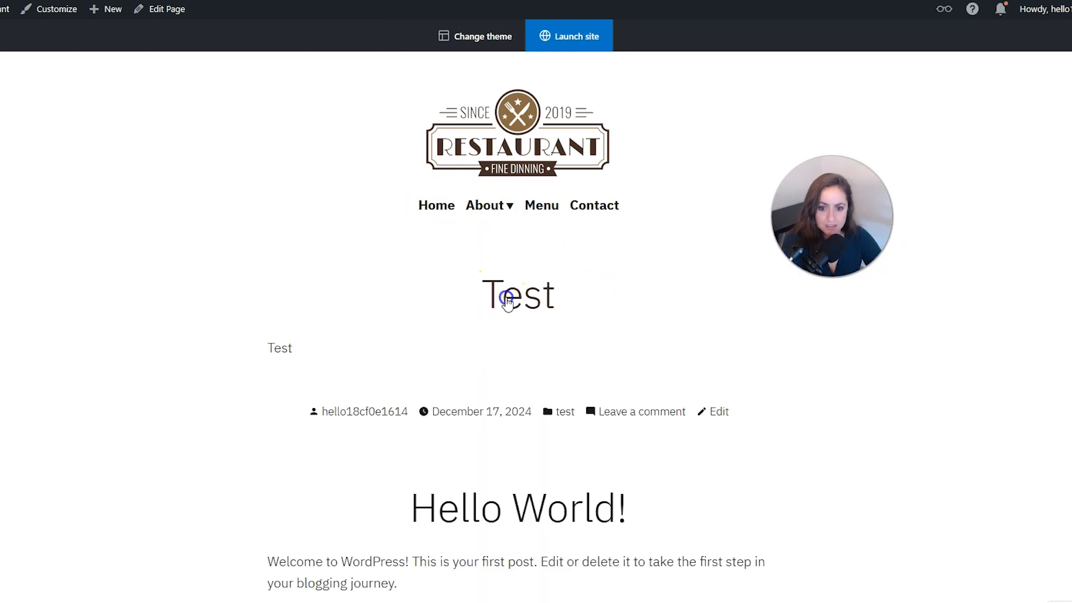
{"action": "left_click", "coordinate": [507, 301]}
{"action": "left_click", "coordinate": [545, 210]}
{"action": "left_click", "coordinate": [448, 220]}
{"action": "scroll", "coordinate": [359, 486], "scroll_direction": "down", "scroll_amount": 6}
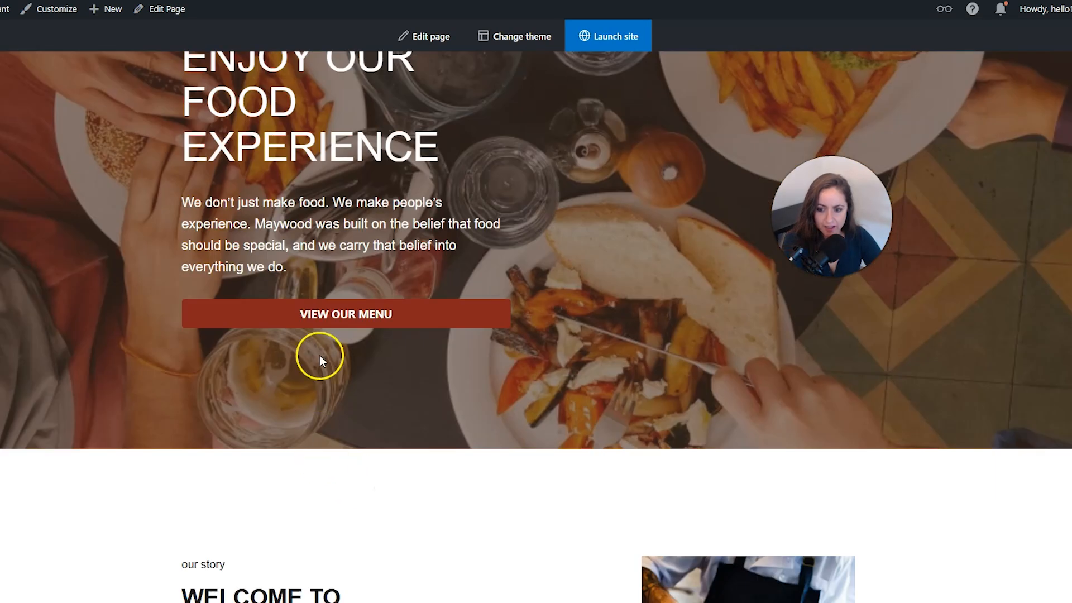
{"action": "left_click", "coordinate": [338, 322]}
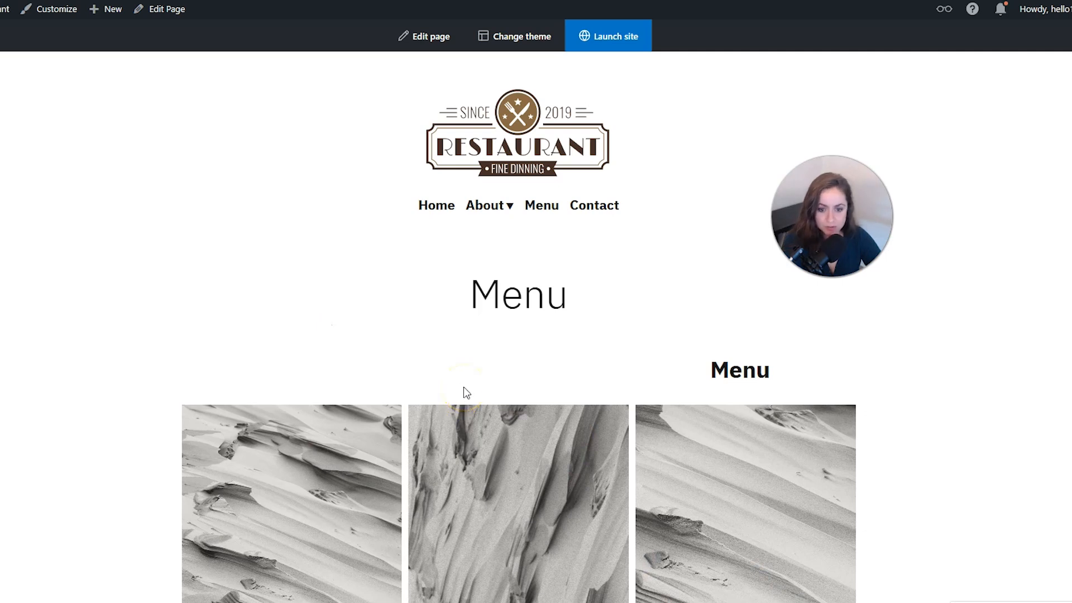
{"action": "scroll", "coordinate": [463, 386], "scroll_direction": "down", "scroll_amount": 3}
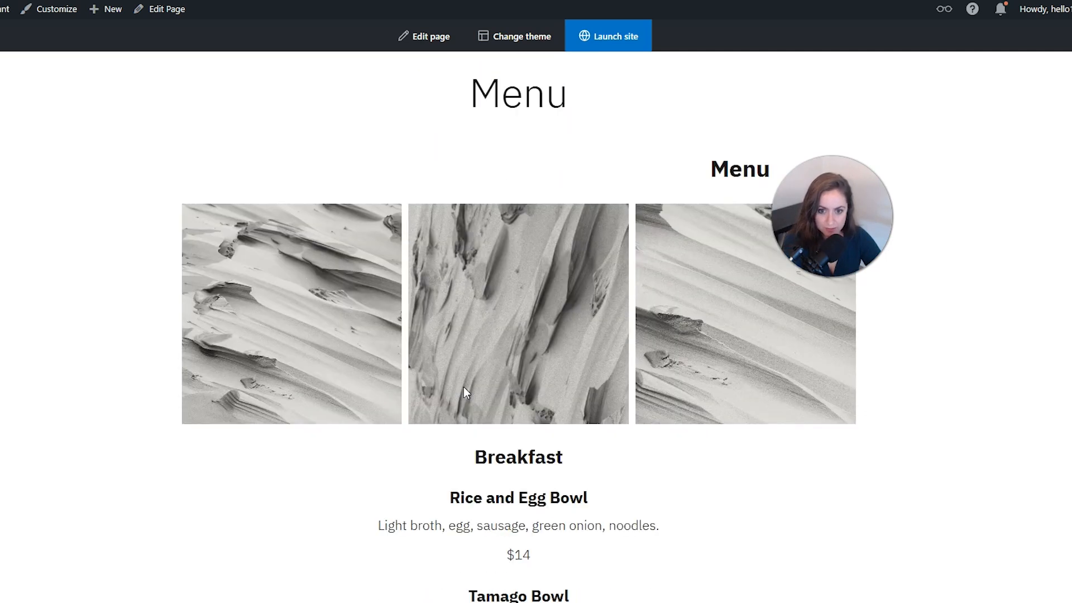
{"action": "scroll", "coordinate": [463, 386], "scroll_direction": "up", "scroll_amount": 3}
{"action": "left_click", "coordinate": [617, 270]}
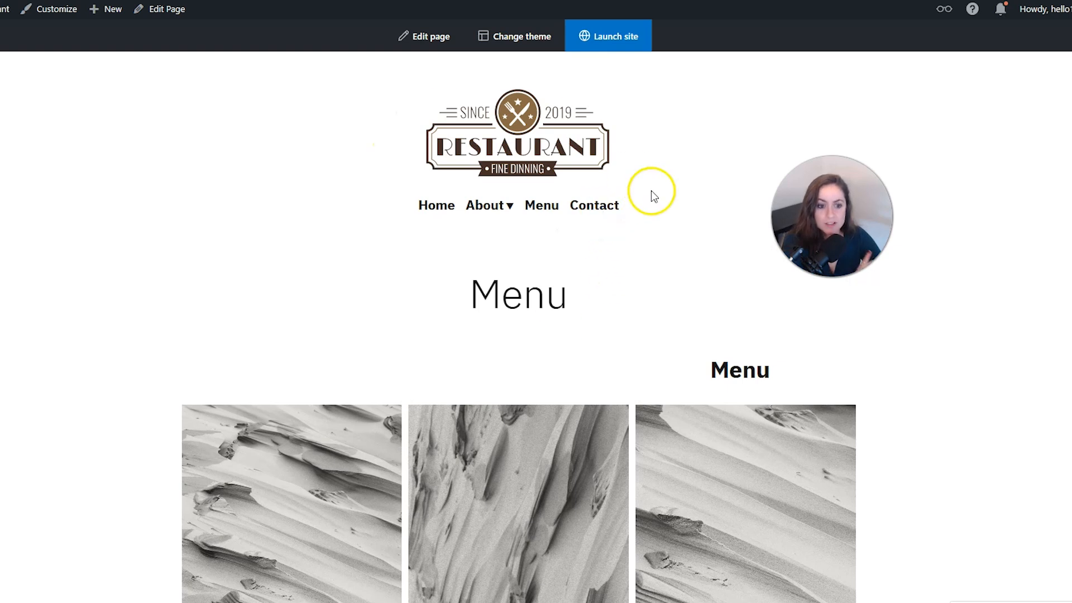
Step: Launch the site, skipping the domain purchase and keeping the Free plan
{"action": "left_click", "coordinate": [623, 44]}
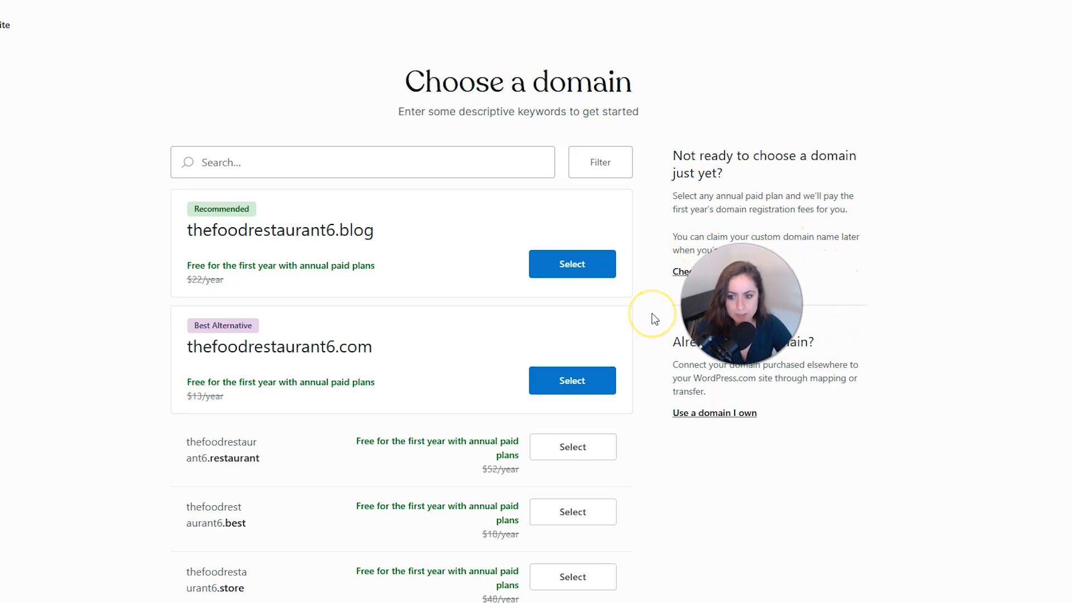
{"action": "scroll", "coordinate": [654, 319], "scroll_direction": "down", "scroll_amount": 6}
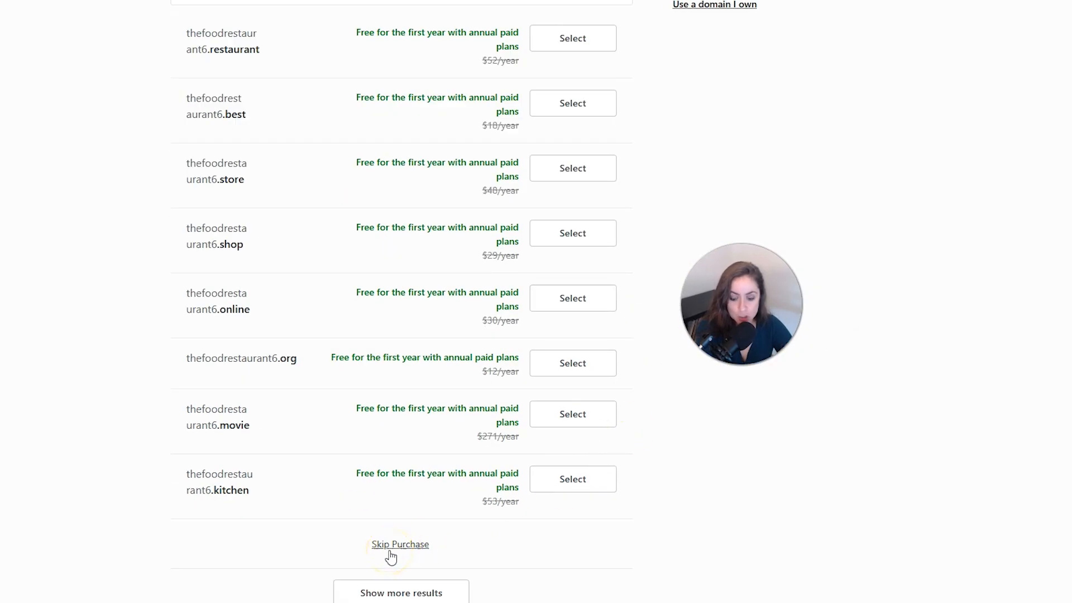
{"action": "left_click", "coordinate": [390, 551]}
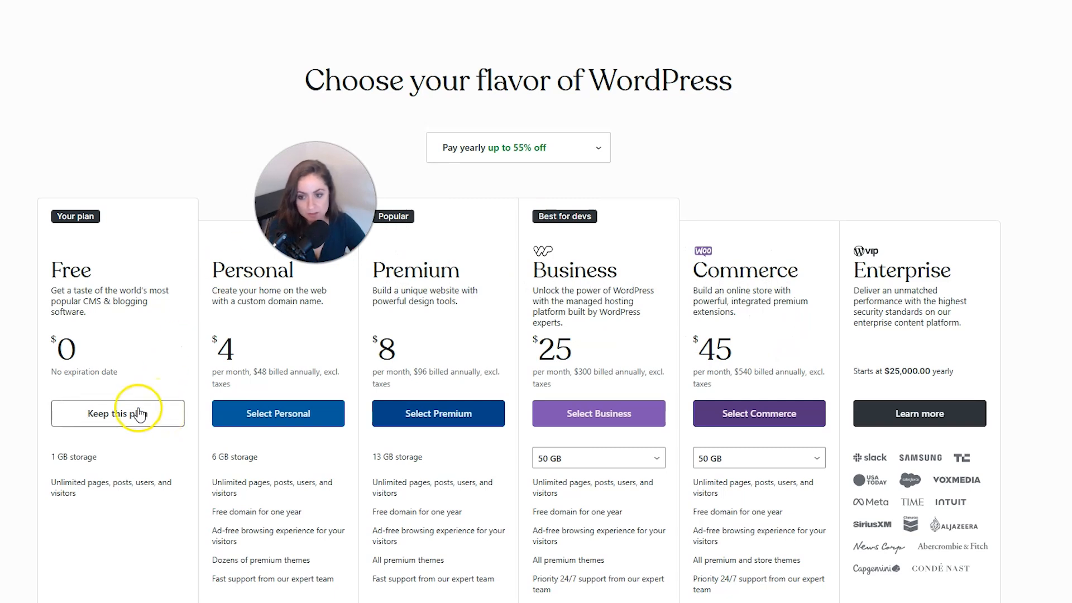
{"action": "left_click", "coordinate": [151, 422]}
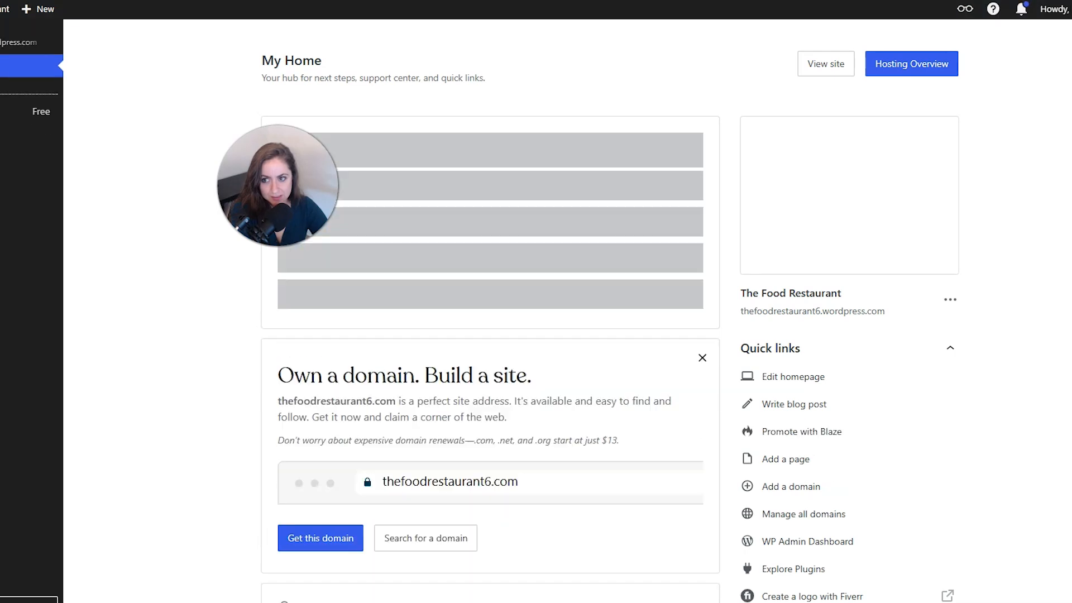
Step: View the launched site and review the homepage sections, including the sample menu and the reservation form
{"action": "left_click", "coordinate": [822, 71]}
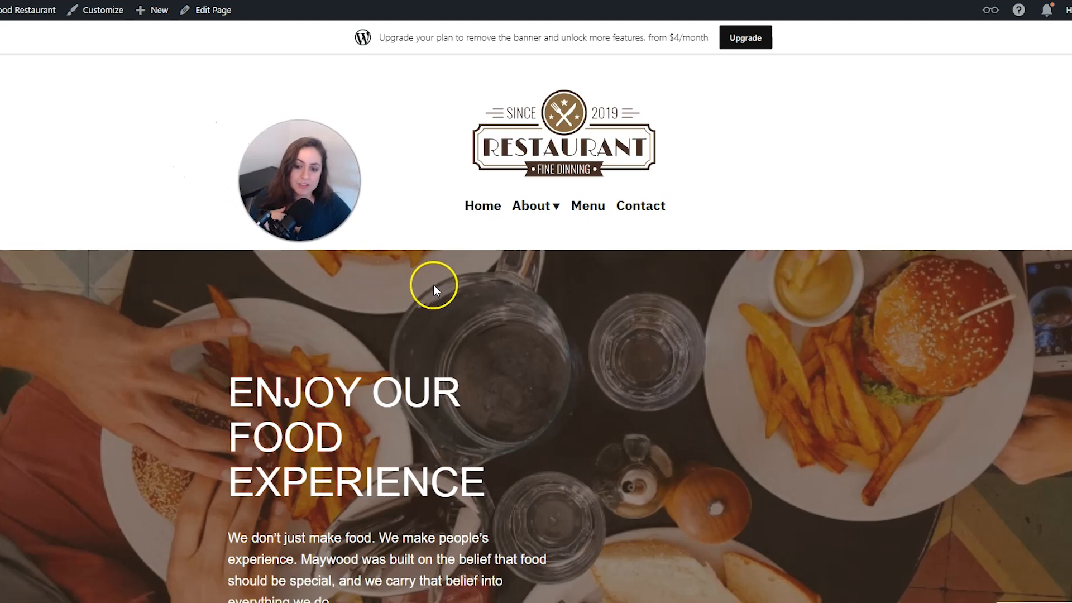
{"action": "scroll", "coordinate": [457, 277], "scroll_direction": "down", "scroll_amount": 15}
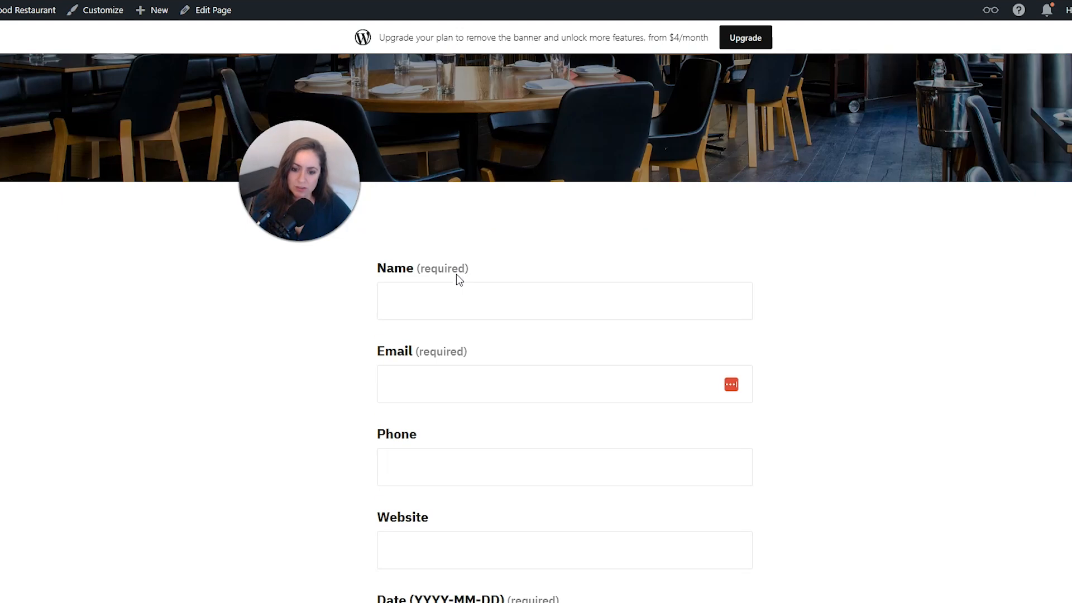
{"action": "scroll", "coordinate": [454, 277], "scroll_direction": "down", "scroll_amount": 7}
{"action": "scroll", "coordinate": [455, 277], "scroll_direction": "up", "scroll_amount": 6}
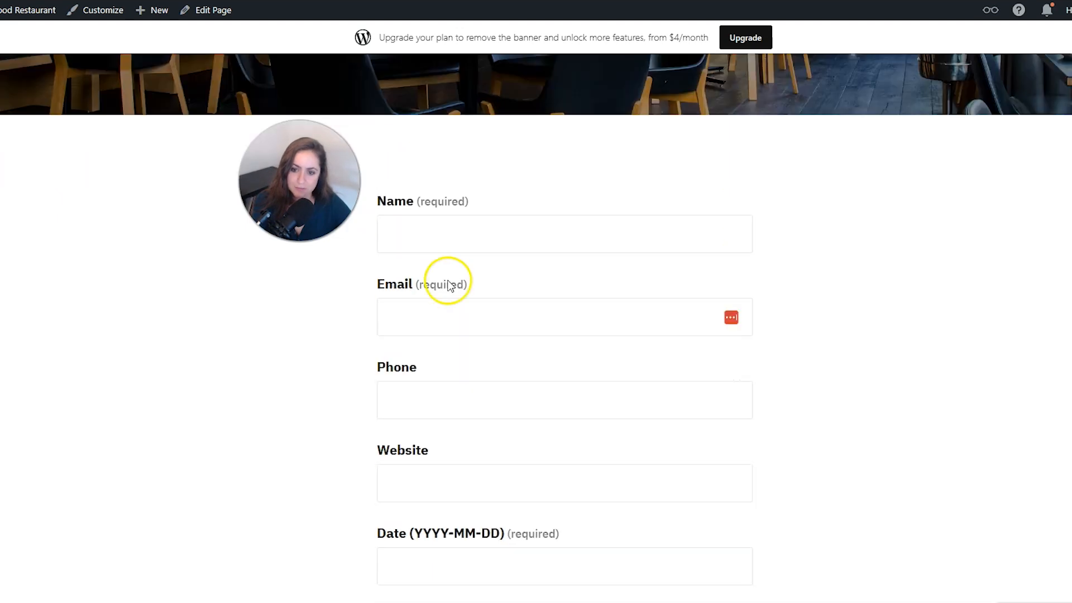
{"action": "scroll", "coordinate": [413, 297], "scroll_direction": "down", "scroll_amount": 5}
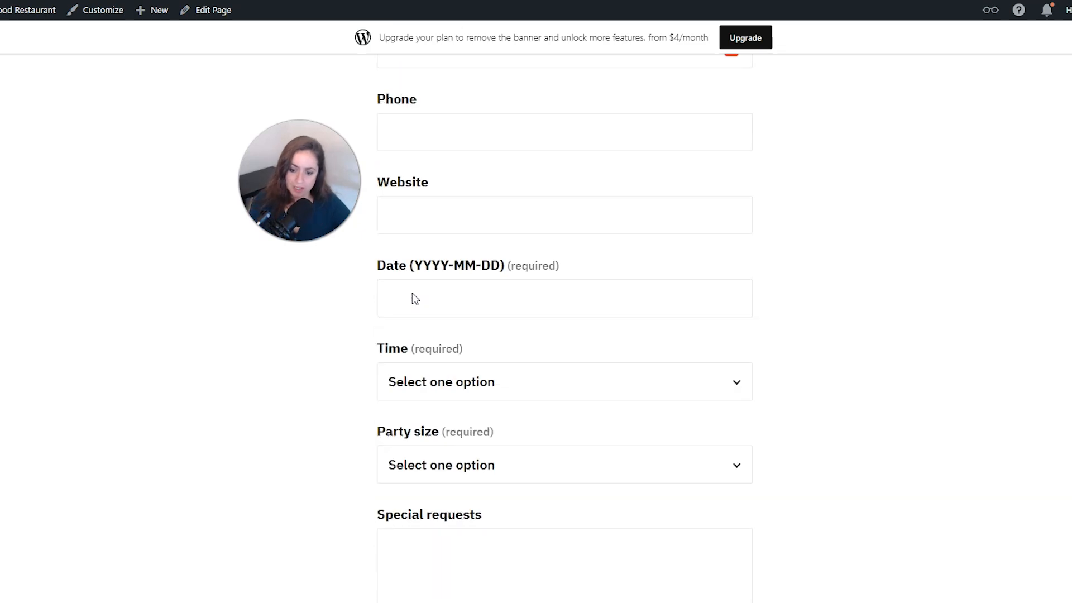
{"action": "scroll", "coordinate": [413, 295], "scroll_direction": "up", "scroll_amount": 7}
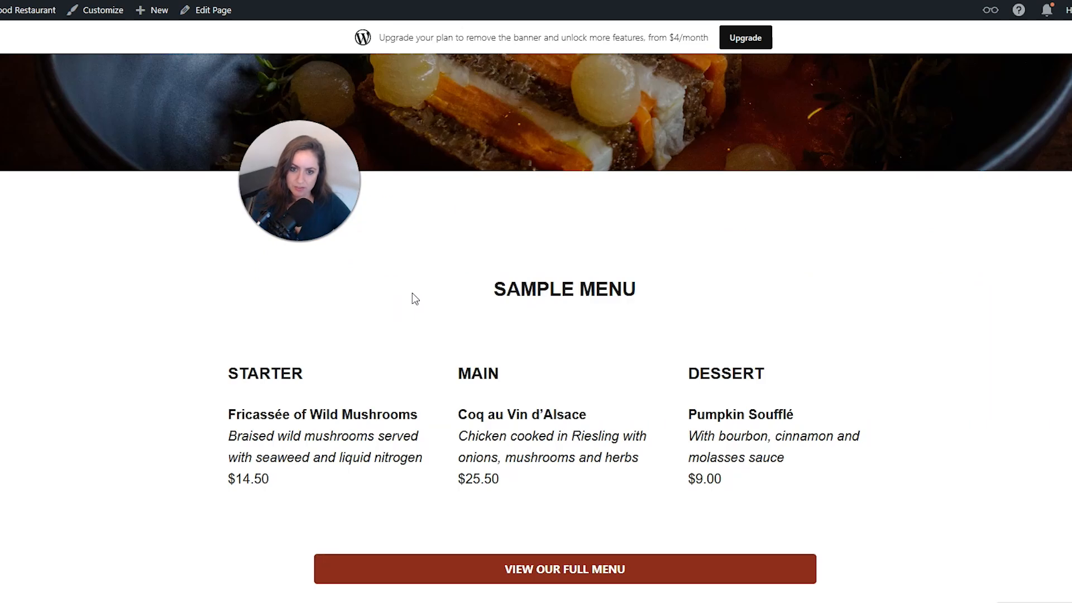
{"action": "scroll", "coordinate": [413, 294], "scroll_direction": "up", "scroll_amount": 10}
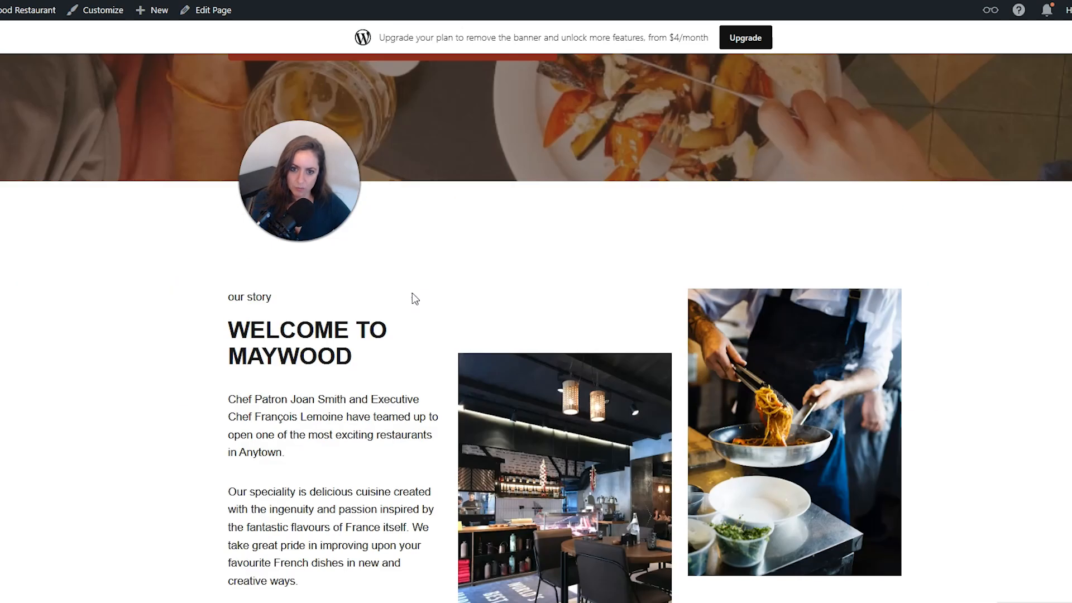
{"action": "scroll", "coordinate": [414, 298], "scroll_direction": "up", "scroll_amount": 10}
Step: Open the live site's Contact page and review its contact details and message form
{"action": "left_click", "coordinate": [634, 208]}
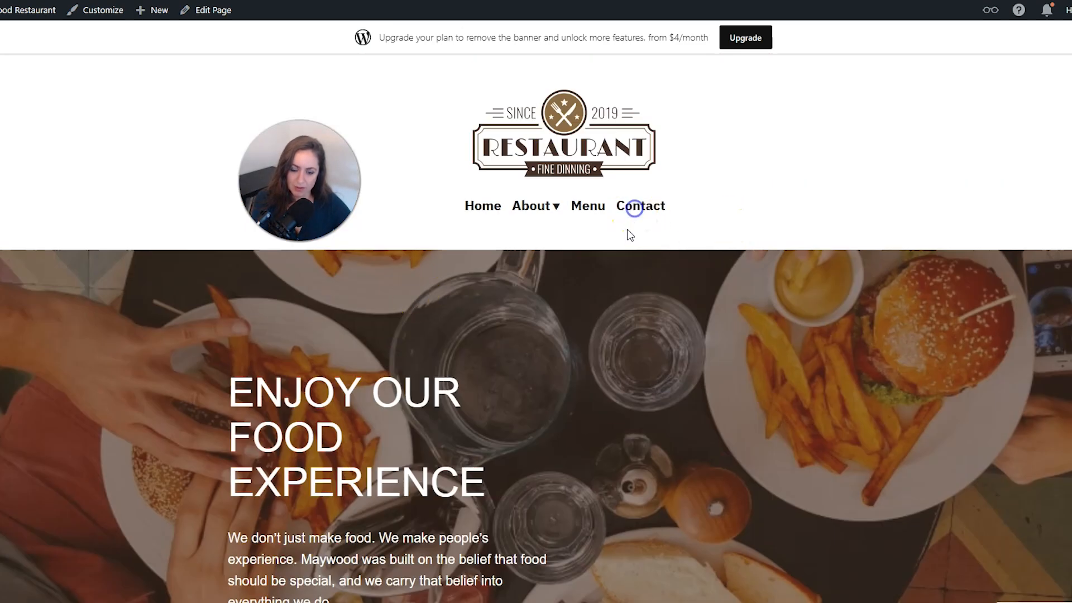
{"action": "scroll", "coordinate": [647, 297], "scroll_direction": "down", "scroll_amount": 5}
{"action": "left_click", "coordinate": [708, 383]}
{"action": "left_click", "coordinate": [605, 366]}
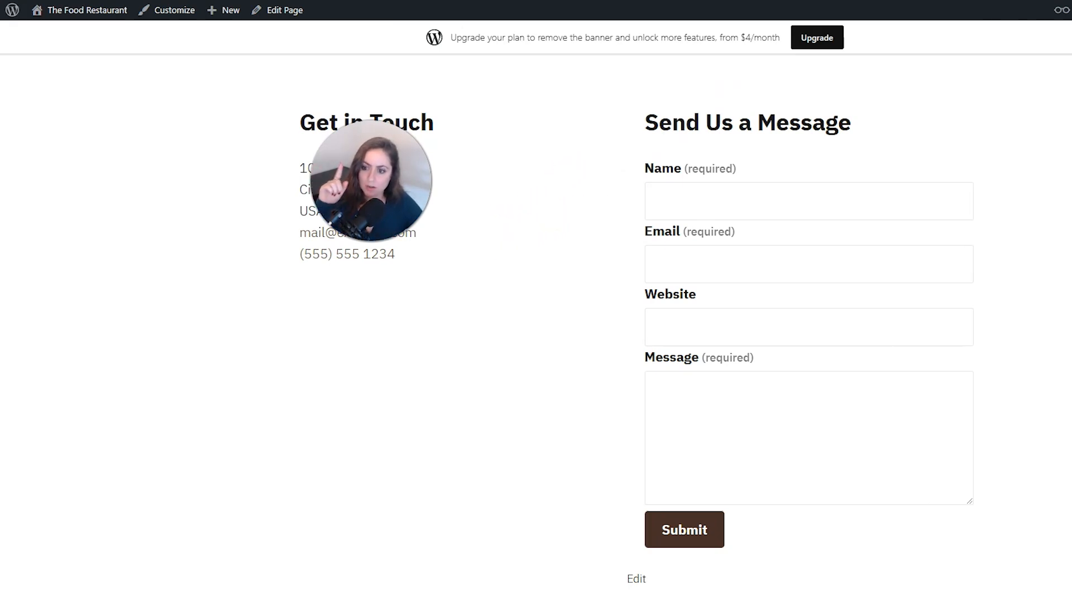
Step: Return to the dashboard, open the site preview, and copy the site's web address
{"action": "mouse_move", "coordinate": [122, 15]}
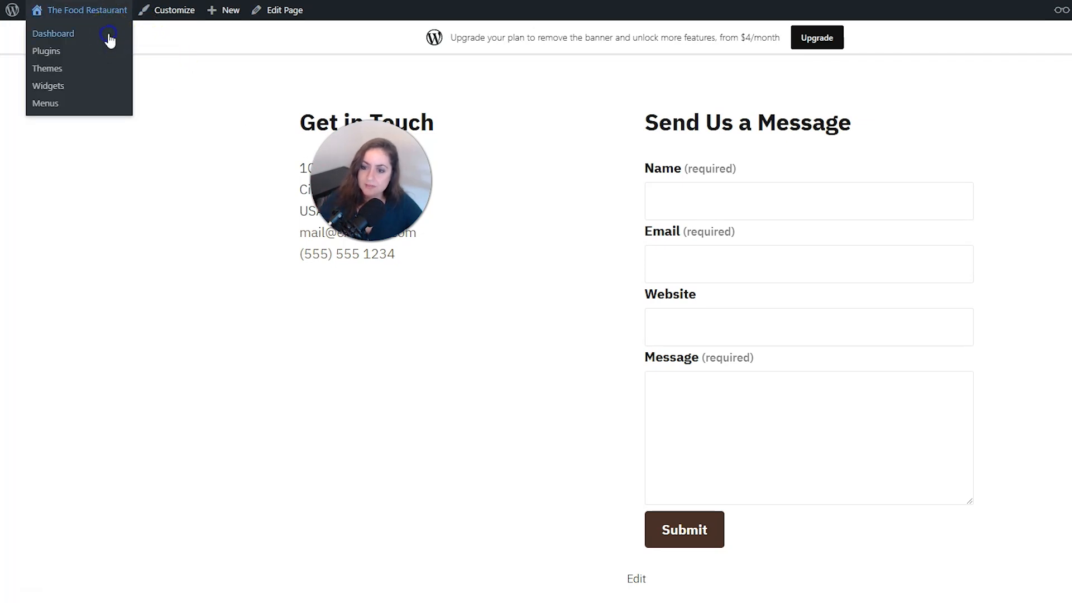
{"action": "left_click", "coordinate": [109, 35]}
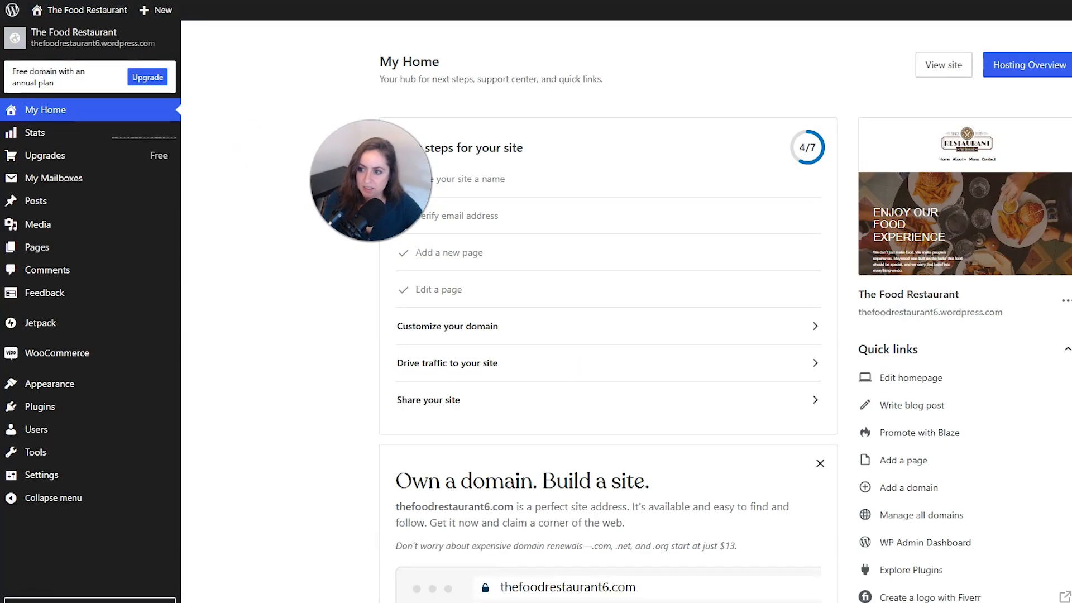
{"action": "left_click", "coordinate": [81, 36]}
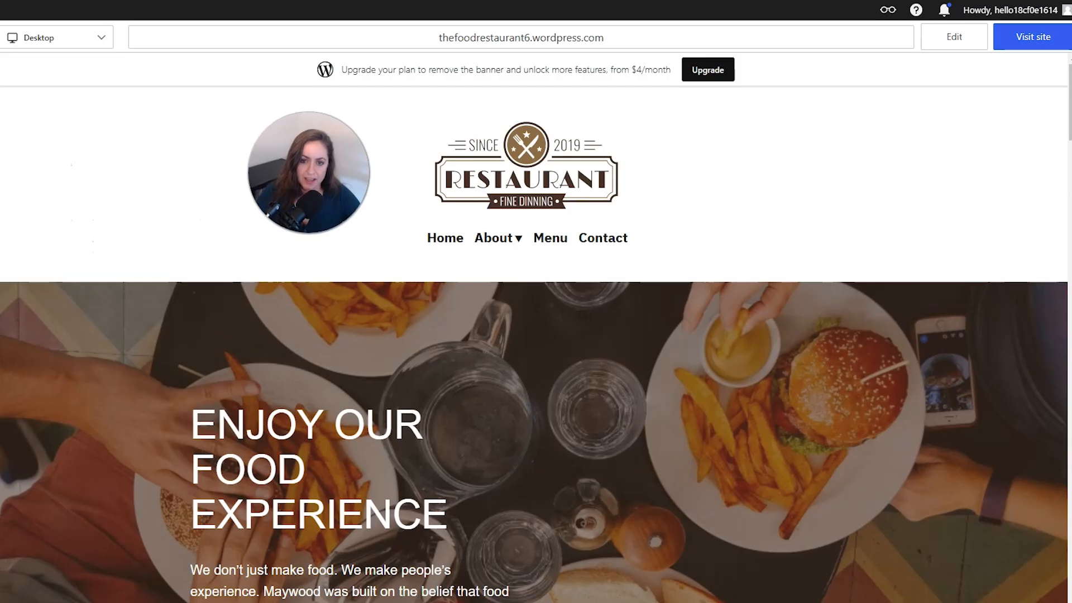
{"action": "left_click", "coordinate": [479, 37]}
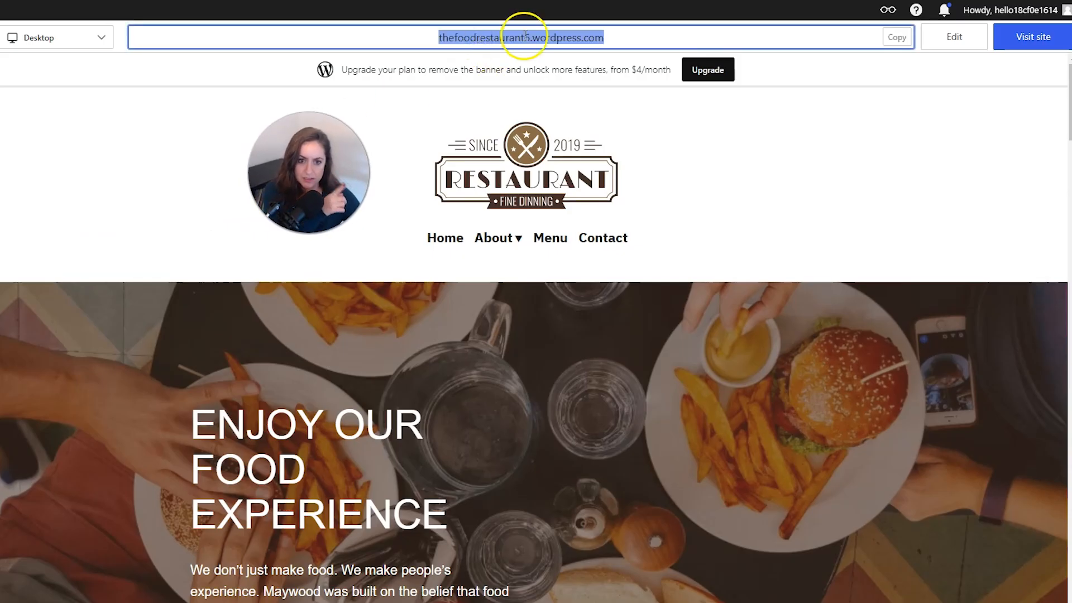
{"action": "left_click", "coordinate": [558, 36]}
{"action": "left_click", "coordinate": [897, 37]}
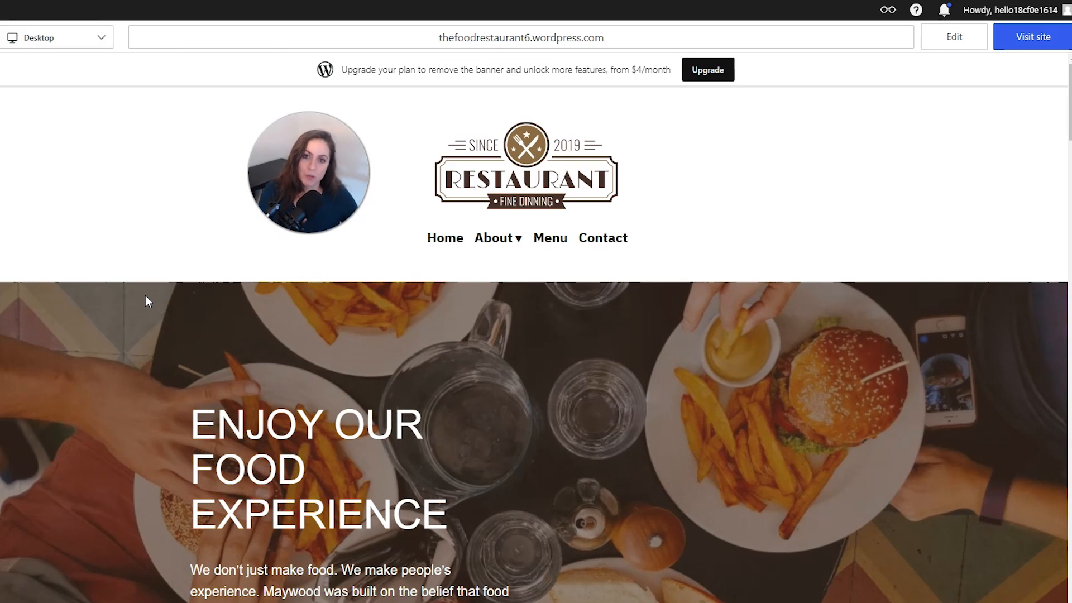
{"action": "left_click", "coordinate": [183, 262]}
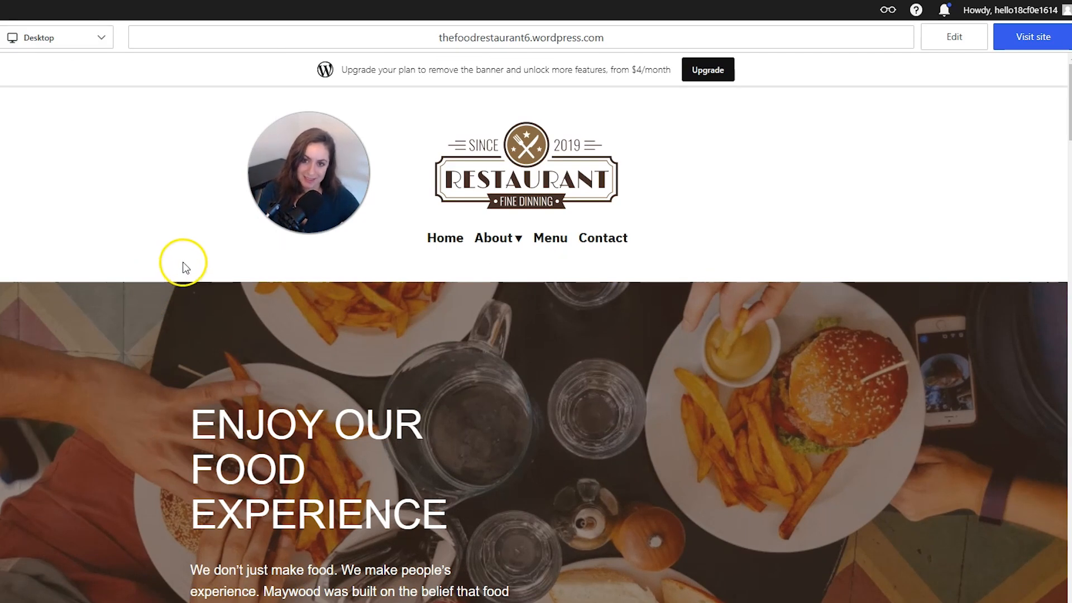